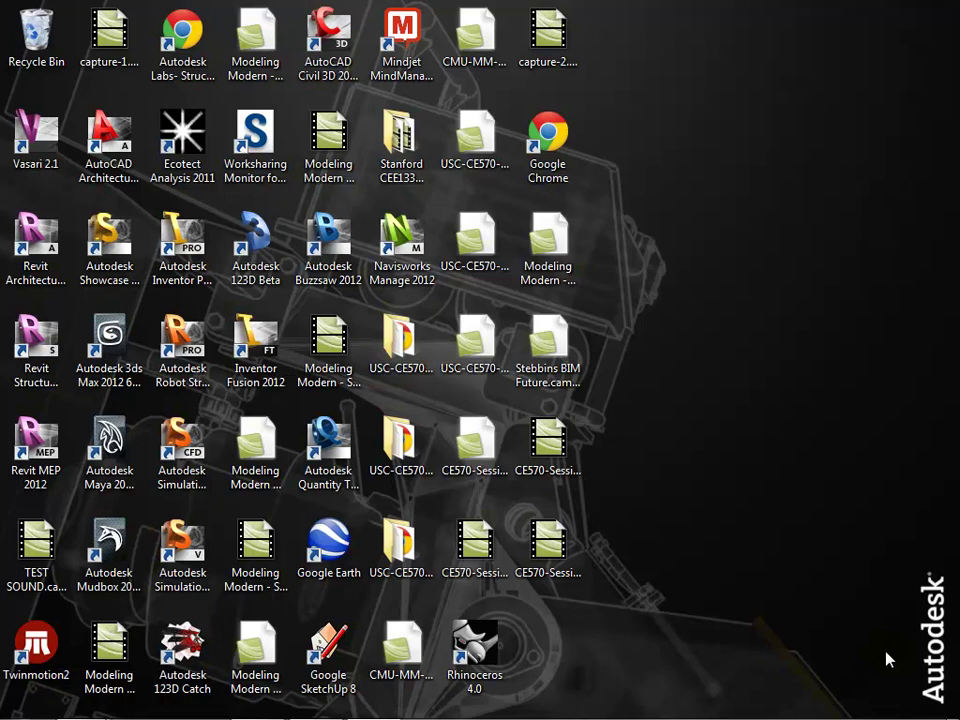
Browse the cee110files (S:) network drive to the Showcase Installers folder inside _CEE 133 233
{"action": "mouse_move", "coordinate": [888, 718]}
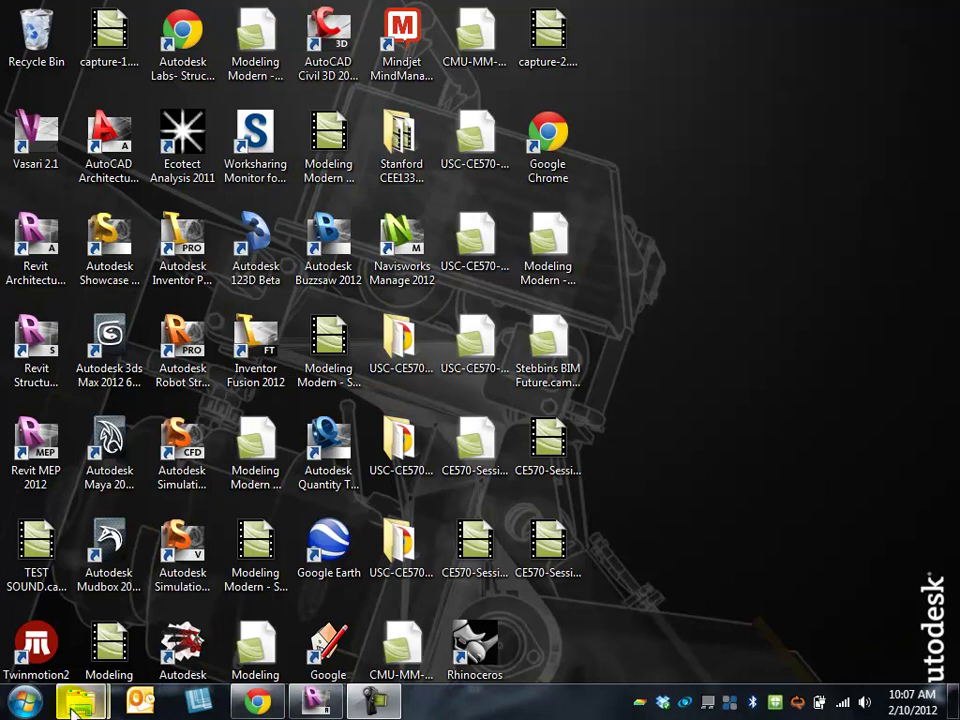
{"action": "mouse_move", "coordinate": [74, 712]}
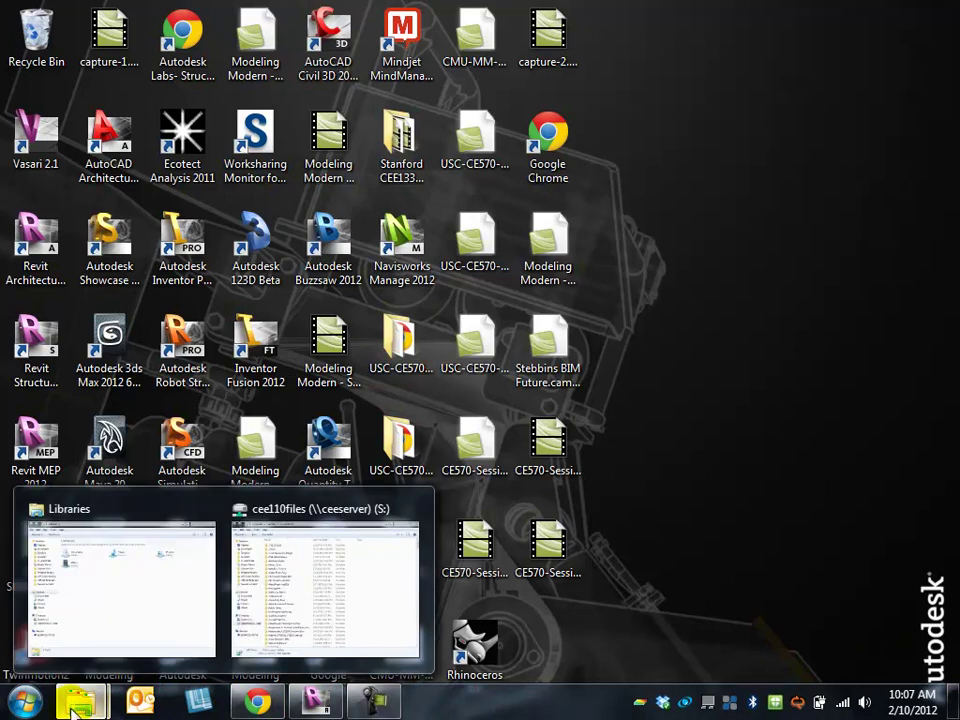
{"action": "left_click", "coordinate": [122, 648]}
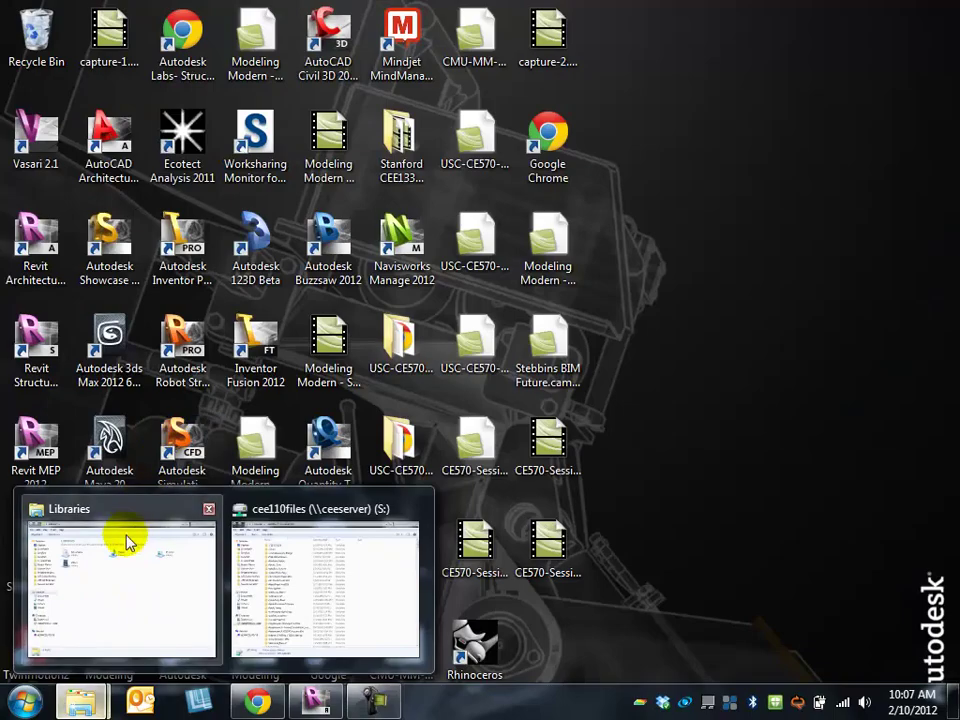
{"action": "left_click", "coordinate": [113, 626]}
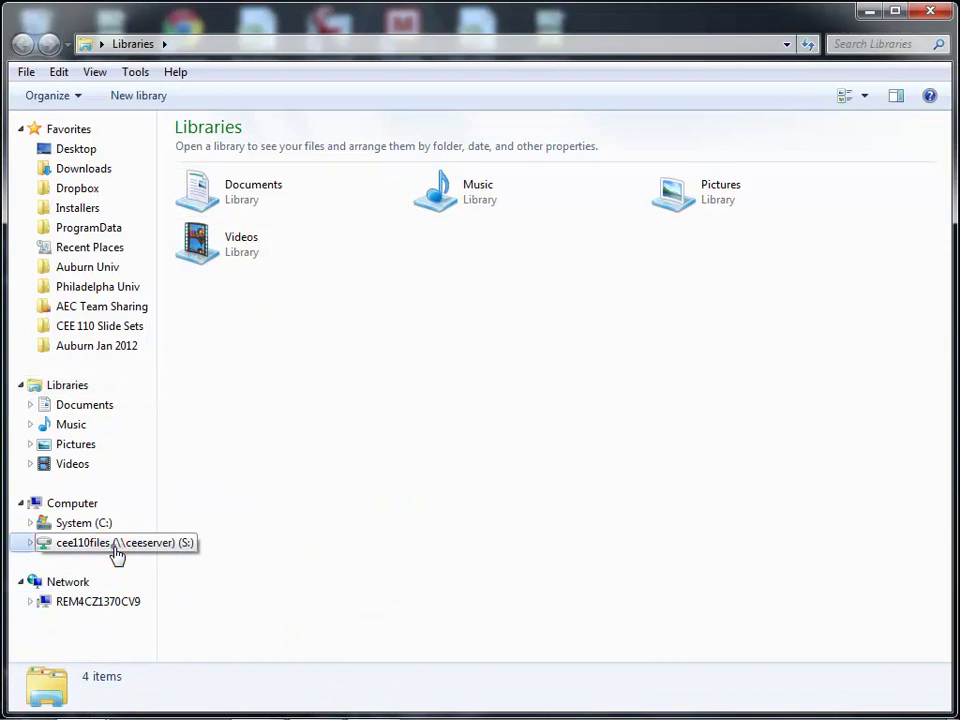
{"action": "left_click", "coordinate": [117, 548]}
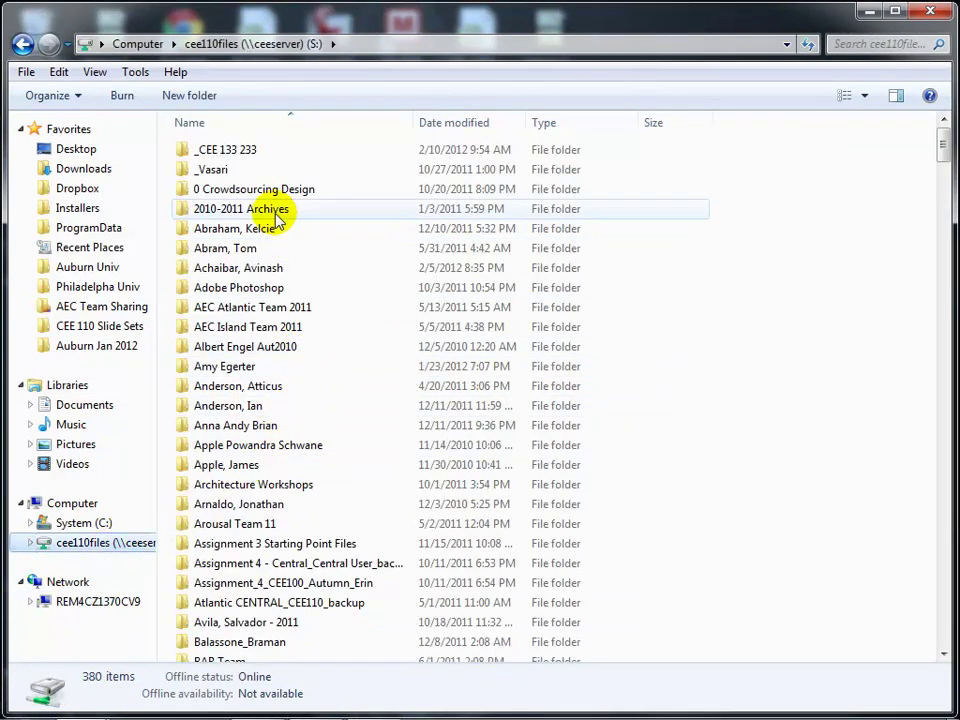
{"action": "double_click", "coordinate": [222, 155]}
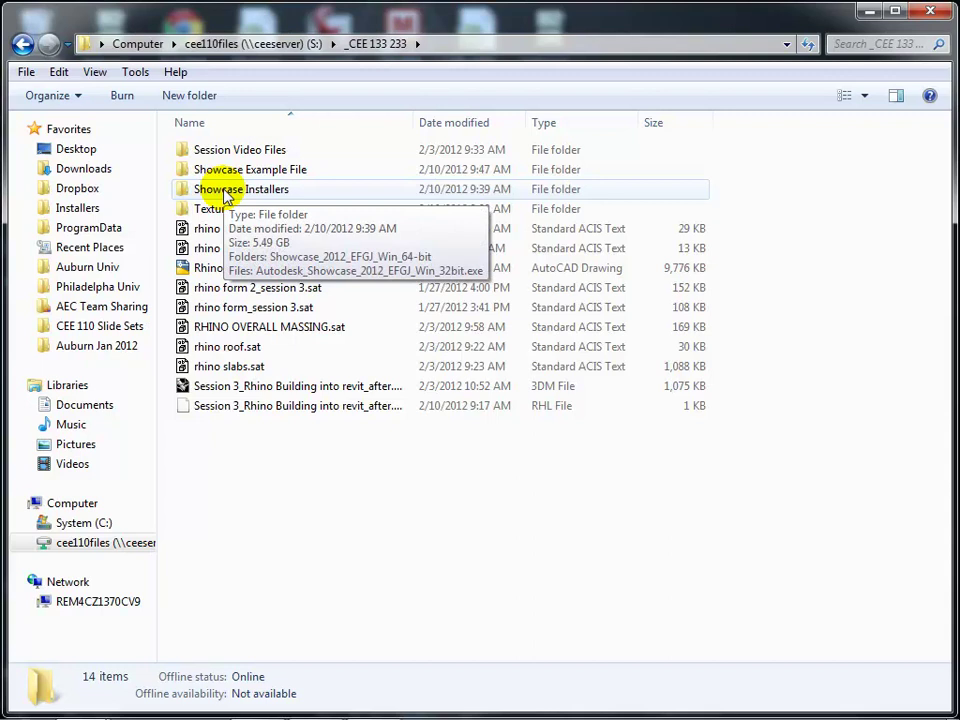
{"action": "double_click", "coordinate": [224, 192]}
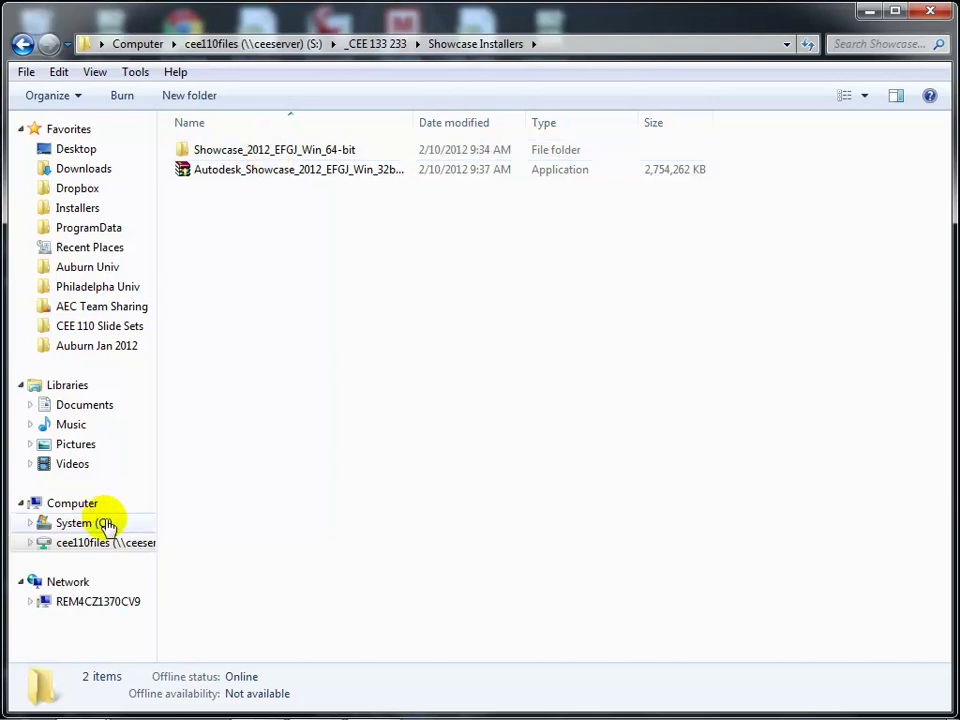
Switch to Revit Architecture and examine the exterior of the Sample_House model near its glazed corner in the 3D view
{"action": "mouse_move", "coordinate": [303, 711]}
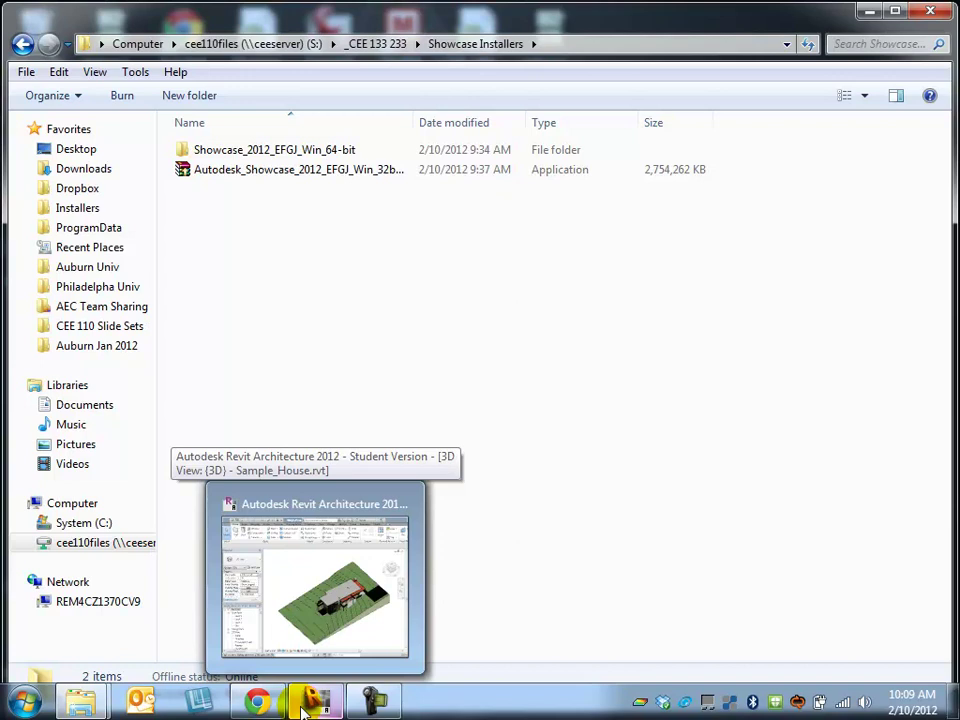
{"action": "left_click", "coordinate": [303, 711]}
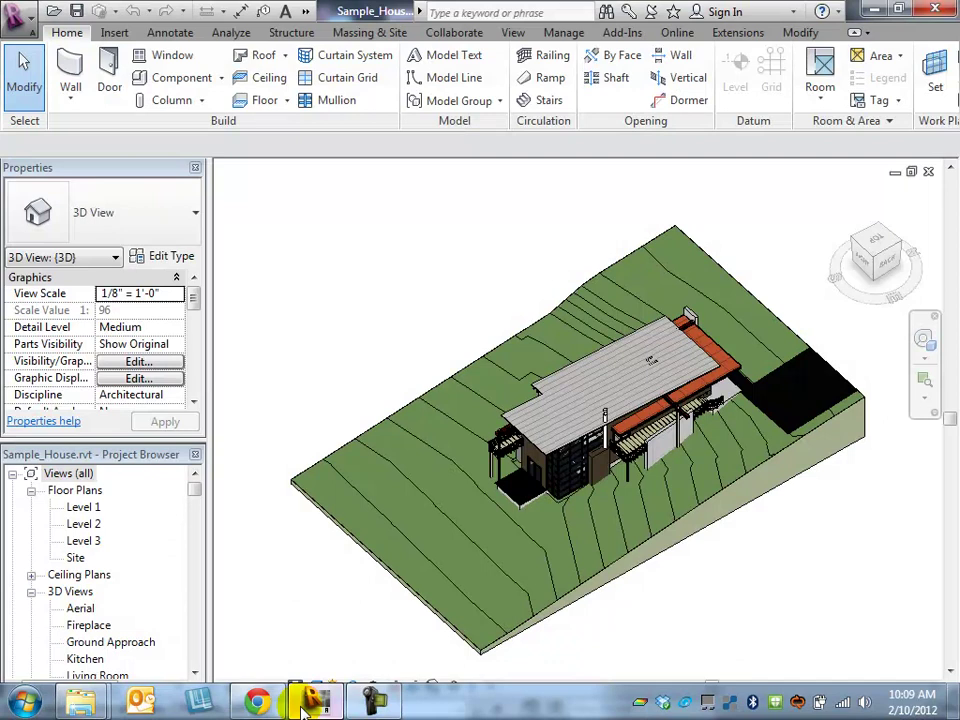
{"action": "left_click", "coordinate": [924, 348]}
{"action": "left_click_drag", "start_coordinate": [583, 506], "coordinate": [628, 475]}
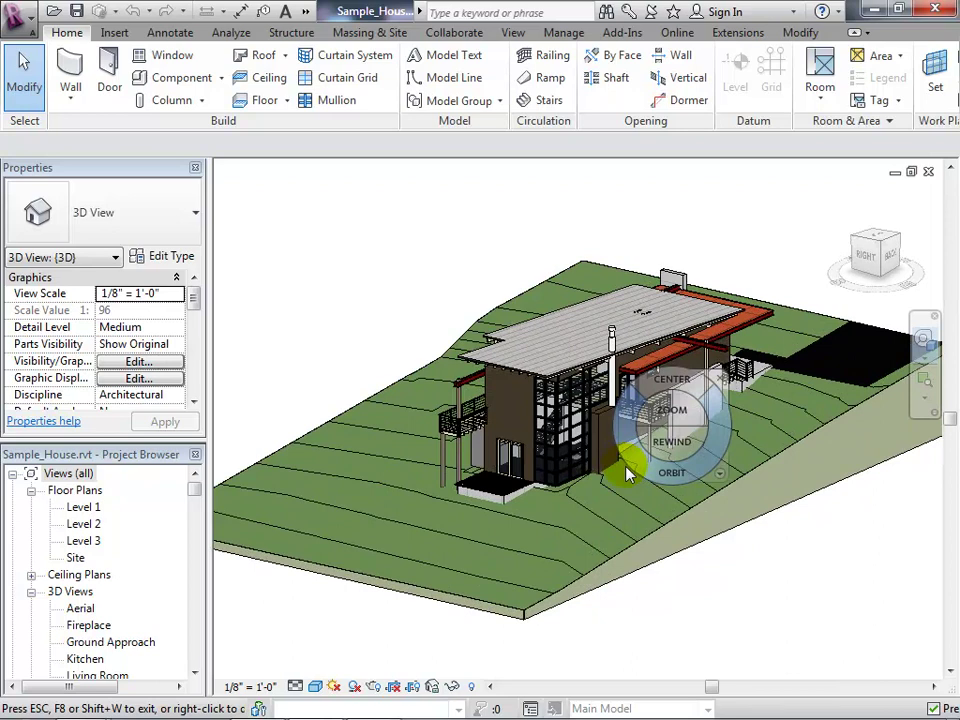
{"action": "scroll", "coordinate": [628, 475], "scroll_direction": "up", "scroll_amount": 2}
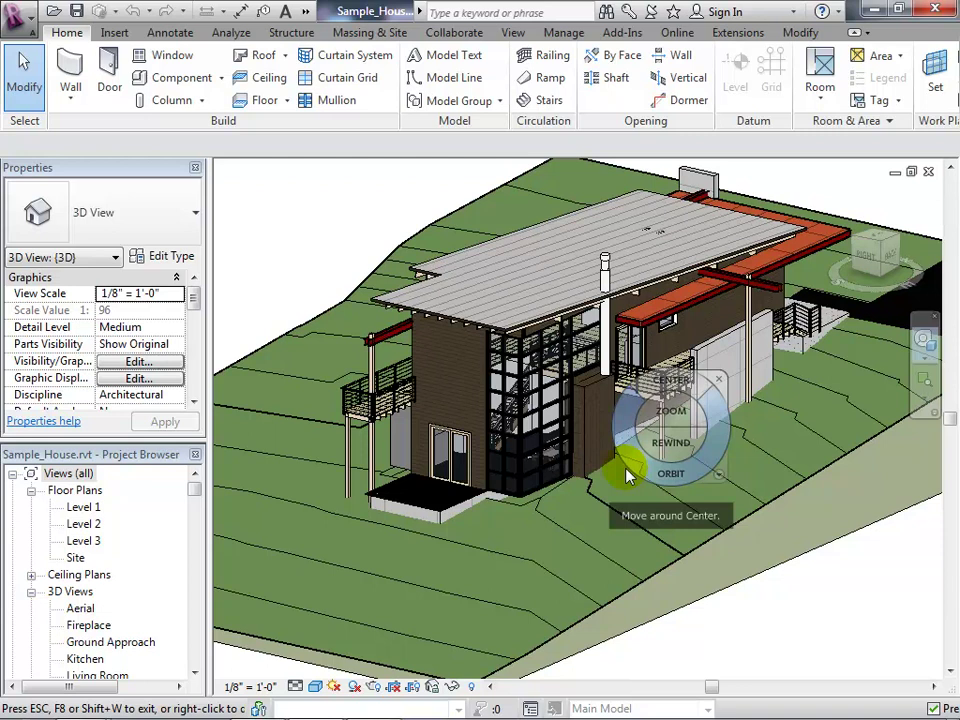
Start opening a project and browse to the Revit Architecture 2012 folder under Program Files\Autodesk on the C: drive
{"action": "left_click", "coordinate": [28, 36]}
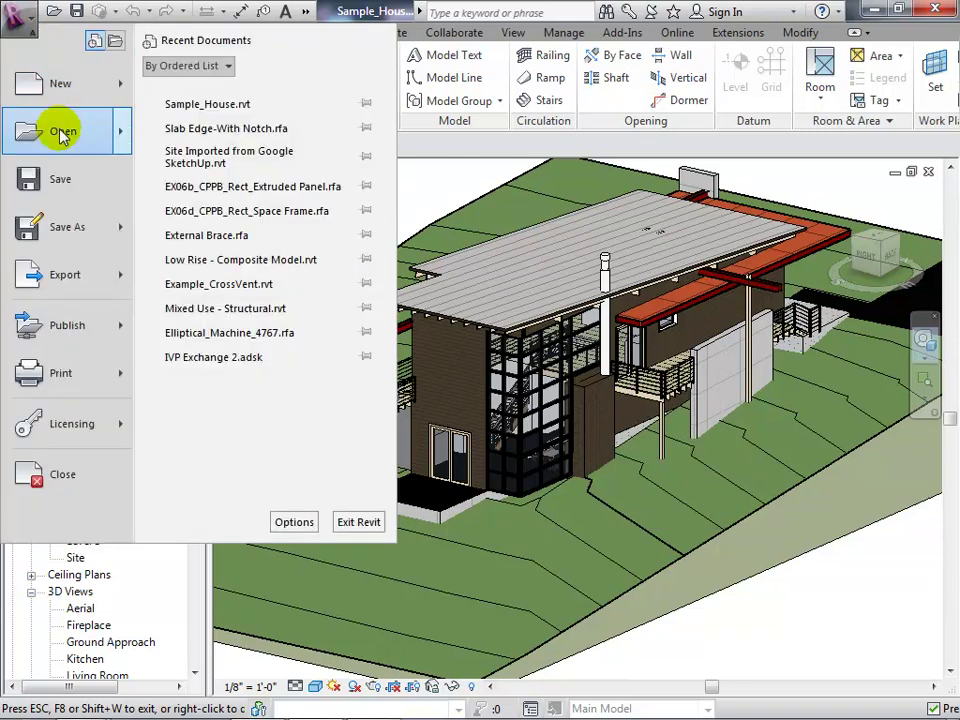
{"action": "mouse_move", "coordinate": [62, 129]}
{"action": "left_click", "coordinate": [195, 112]}
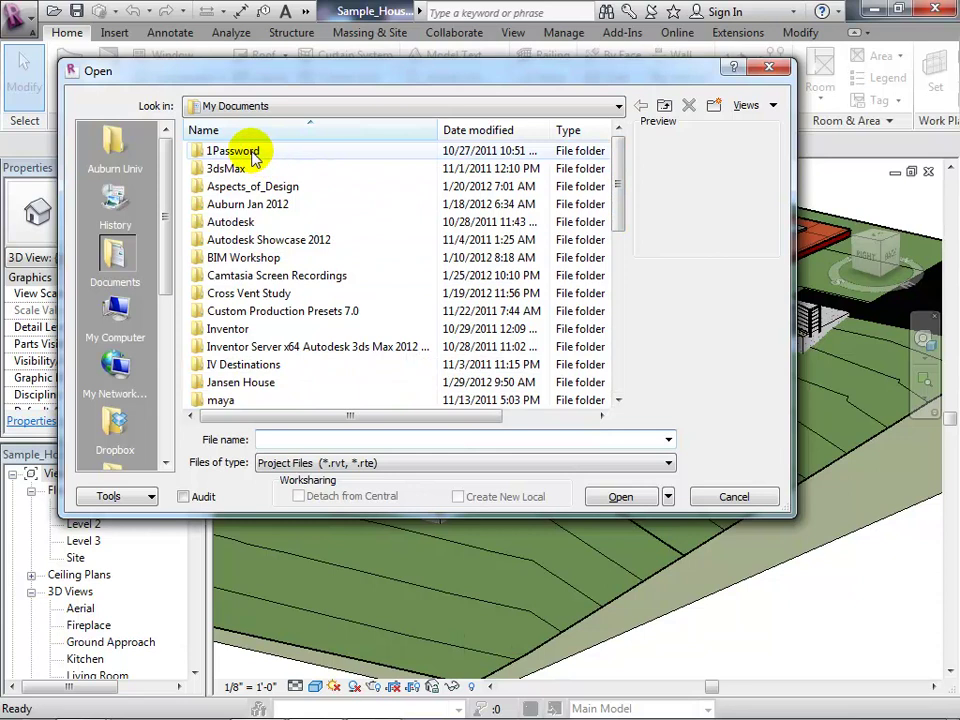
{"action": "left_click", "coordinate": [252, 110]}
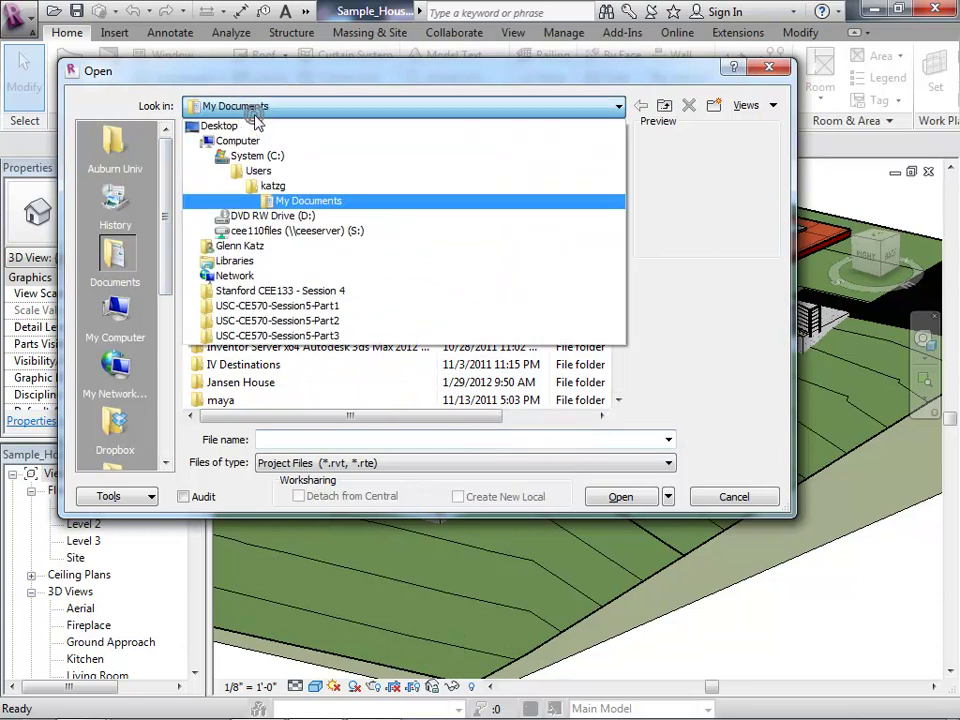
{"action": "left_click", "coordinate": [288, 156]}
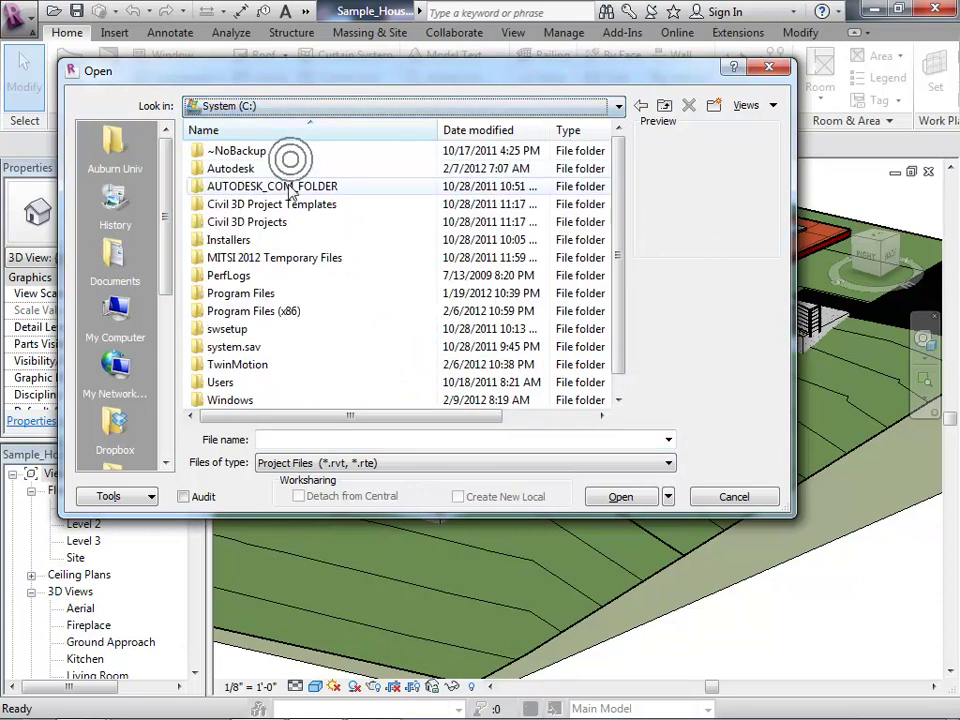
{"action": "double_click", "coordinate": [250, 294]}
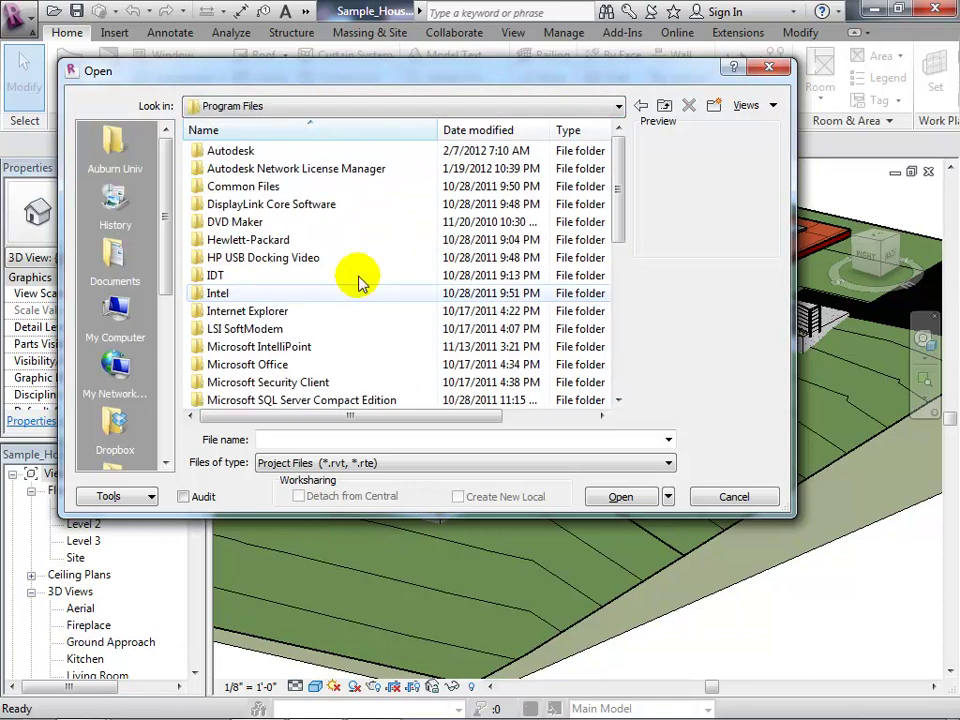
{"action": "double_click", "coordinate": [240, 151]}
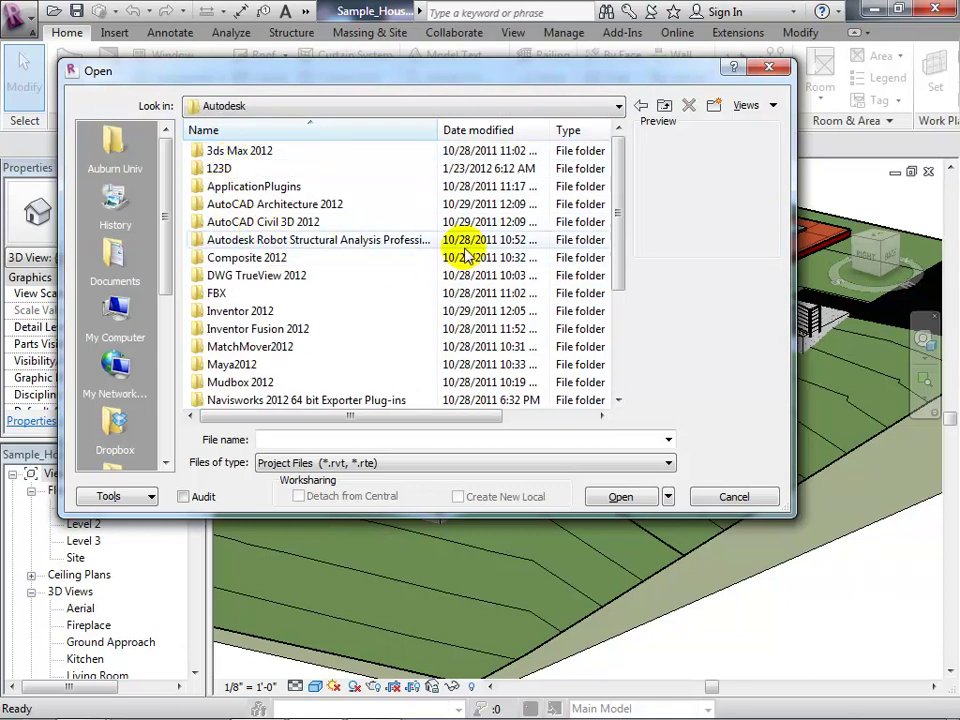
{"action": "left_click_drag", "start_coordinate": [622, 268], "coordinate": [615, 343]}
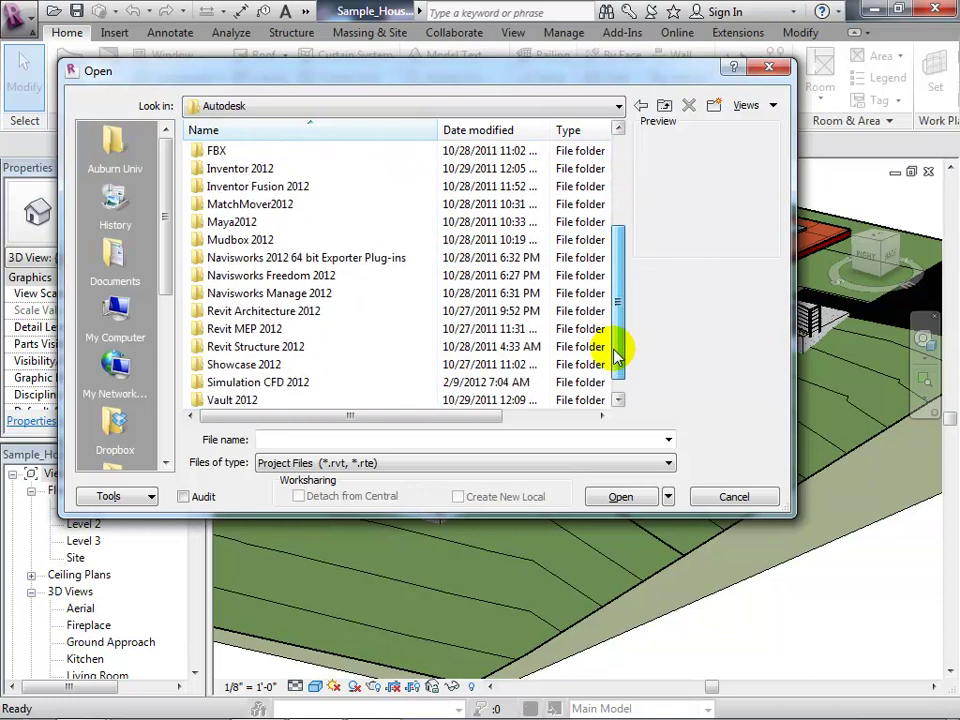
{"action": "double_click", "coordinate": [295, 314]}
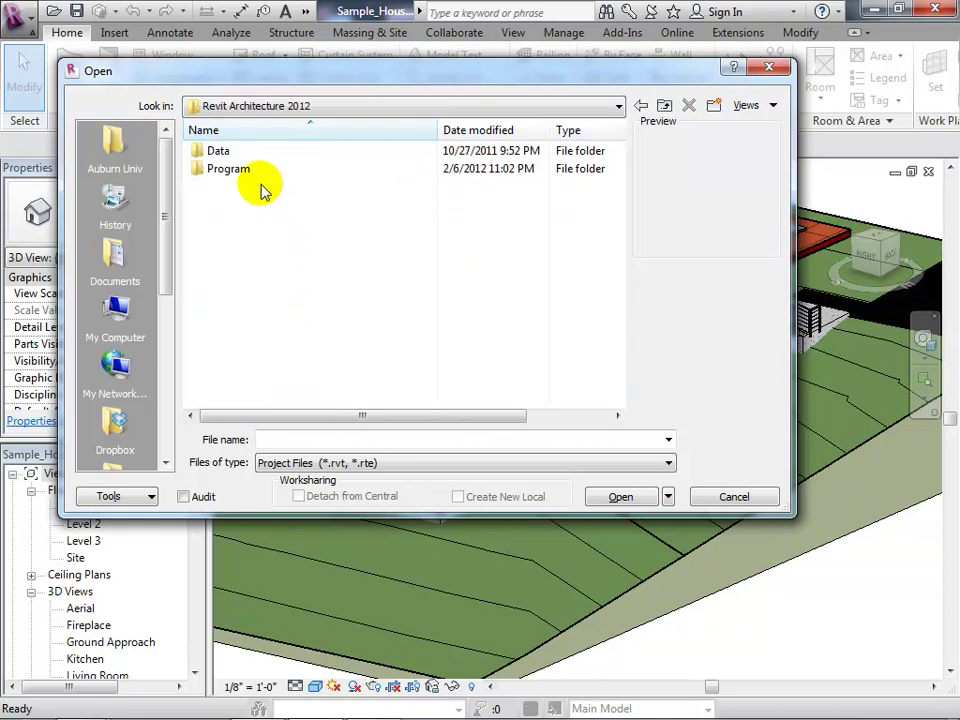
Check the Data folder, view the sample projects in Program\Samples, and close the file browser without opening anything
{"action": "double_click", "coordinate": [222, 151]}
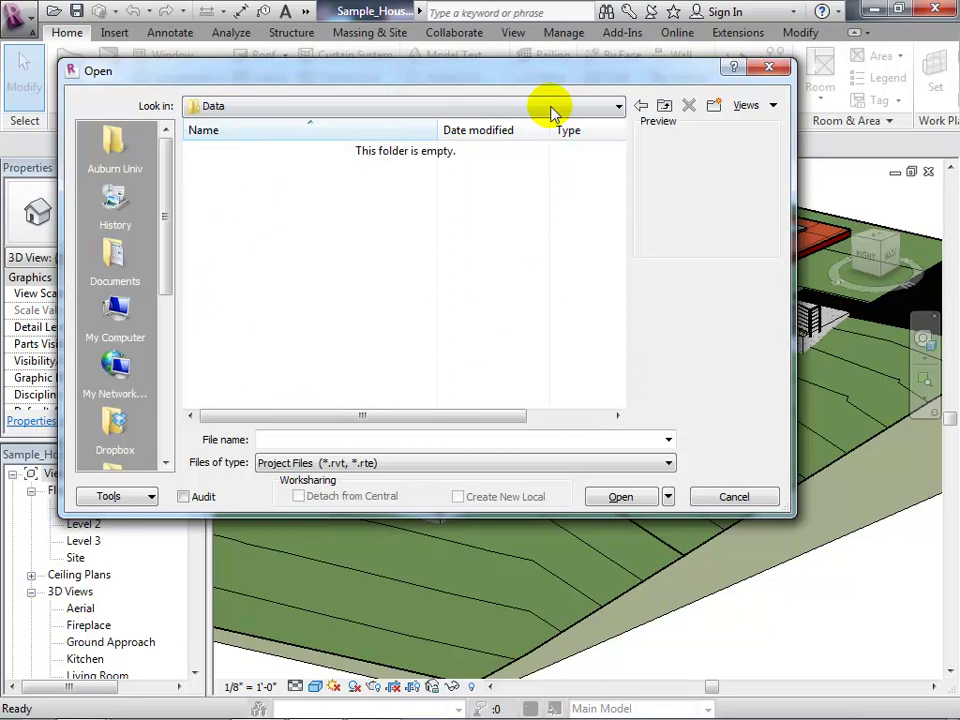
{"action": "left_click", "coordinate": [665, 107]}
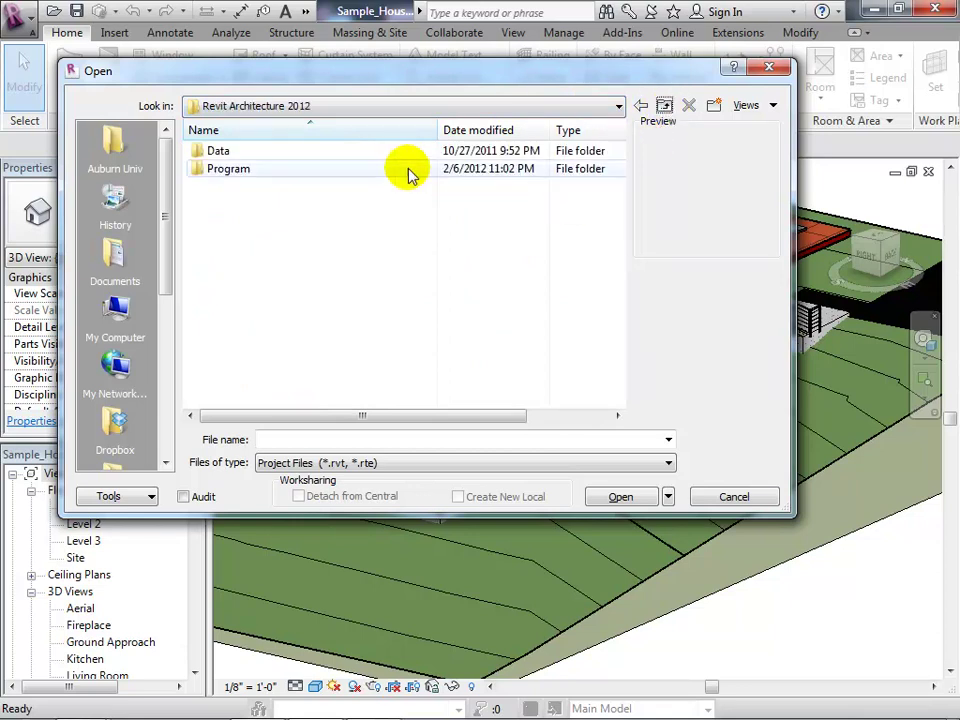
{"action": "double_click", "coordinate": [250, 170]}
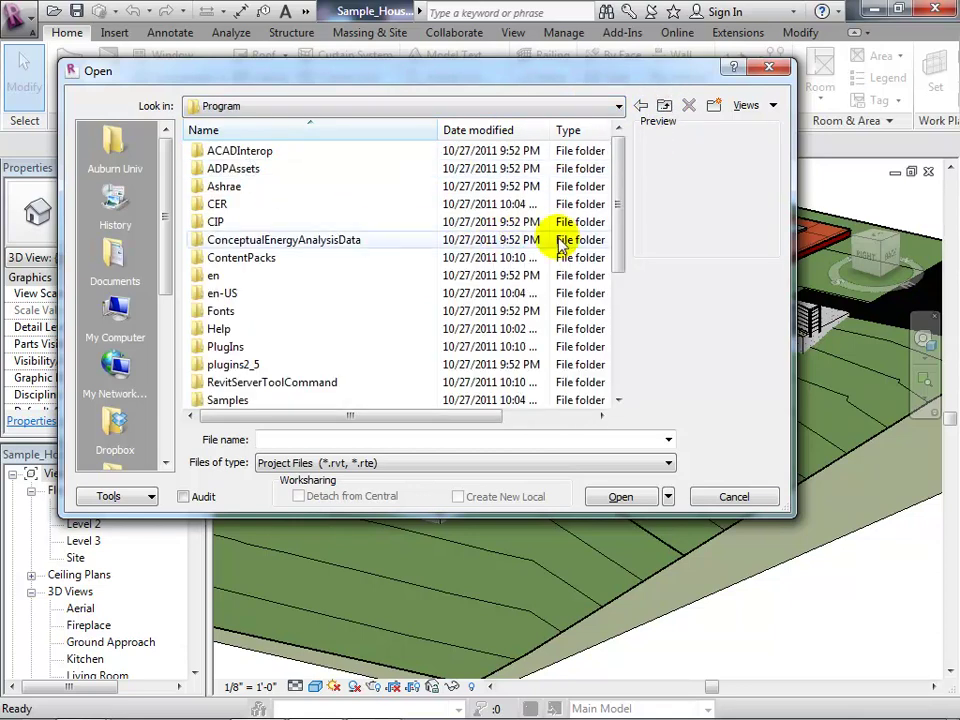
{"action": "scroll", "coordinate": [616, 238], "scroll_direction": "down", "scroll_amount": 1}
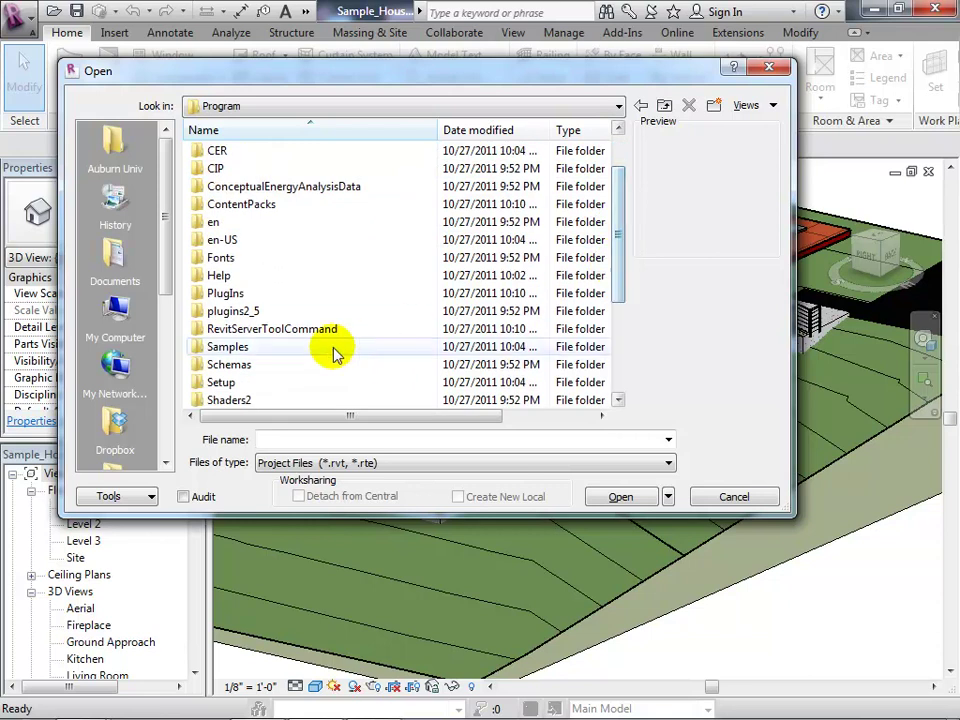
{"action": "left_click", "coordinate": [235, 350]}
{"action": "double_click", "coordinate": [232, 350]}
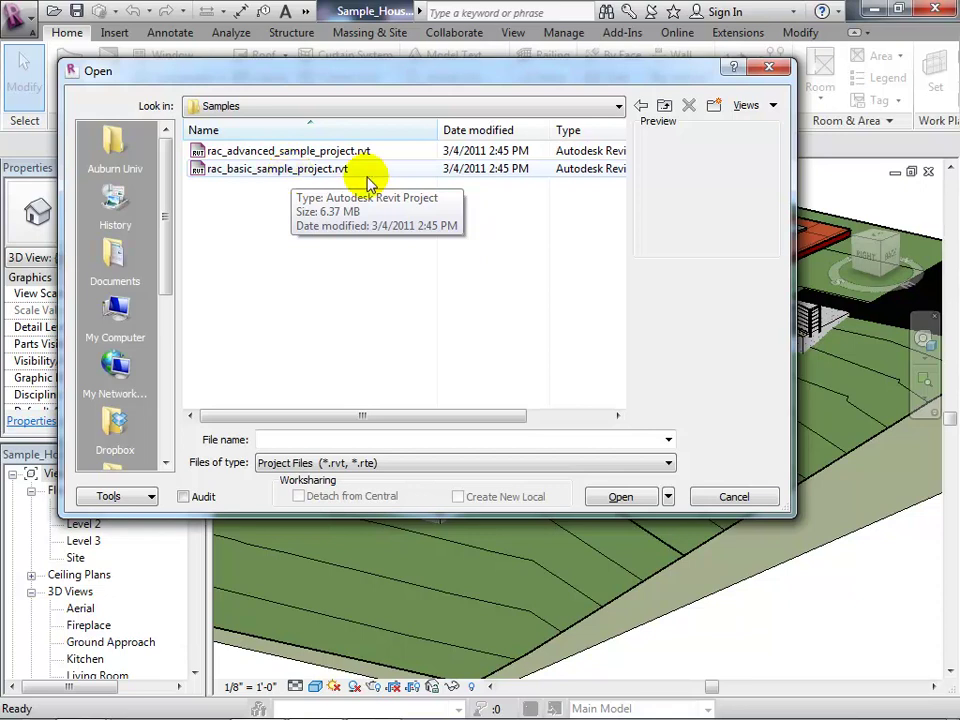
{"action": "left_click", "coordinate": [733, 497]}
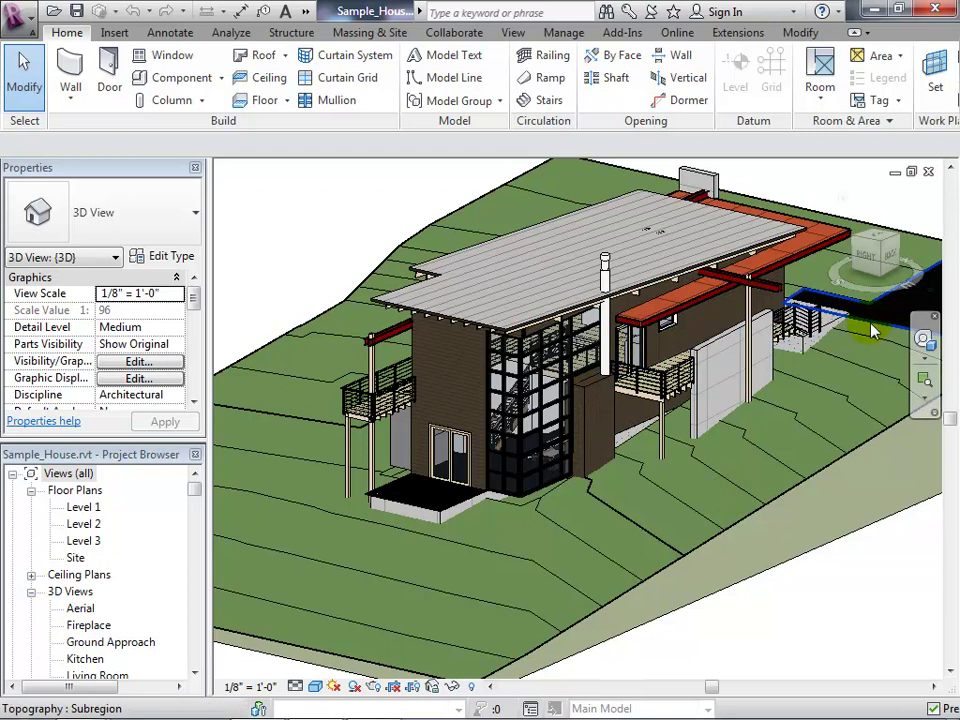
Examine the sample house and its sloping site from several corners in the 3D view
{"action": "left_click", "coordinate": [922, 340]}
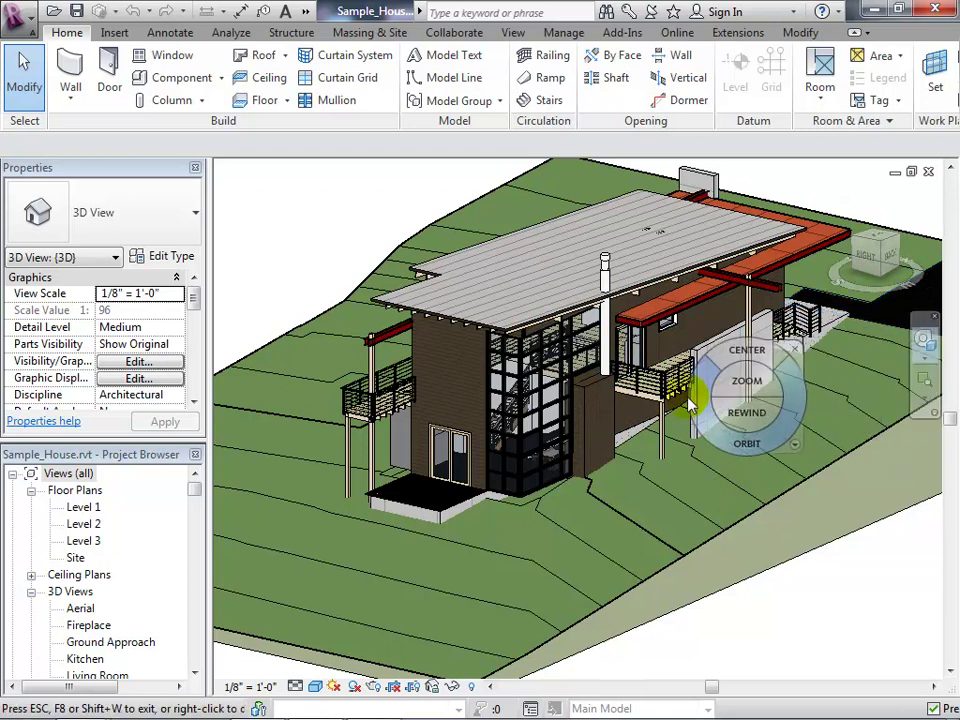
{"action": "left_click_drag", "start_coordinate": [722, 444], "coordinate": [804, 386]}
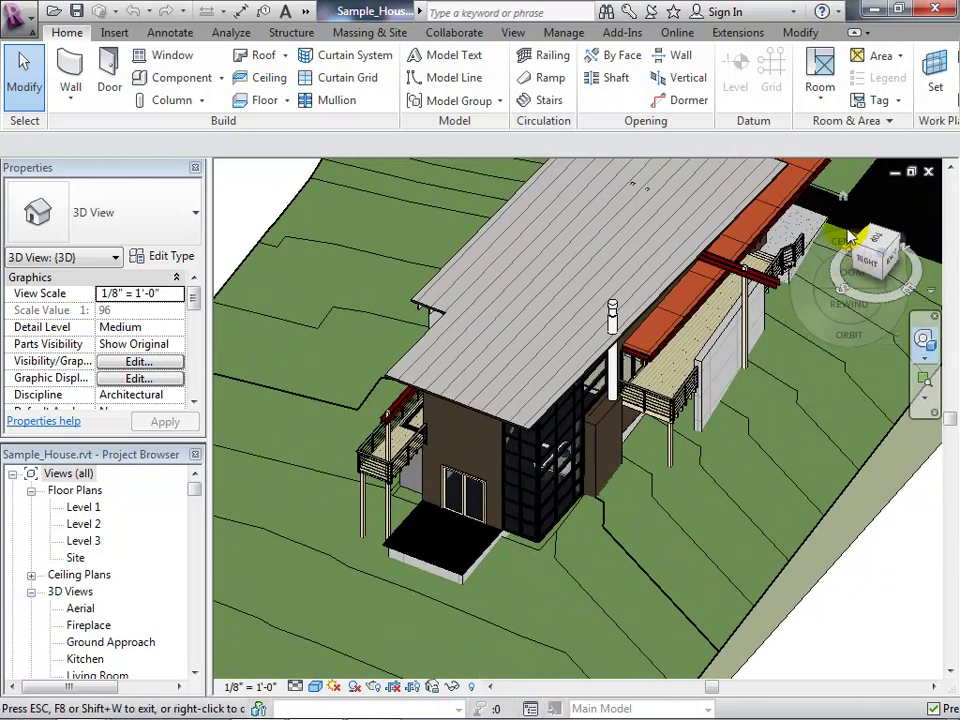
{"action": "left_click", "coordinate": [848, 244]}
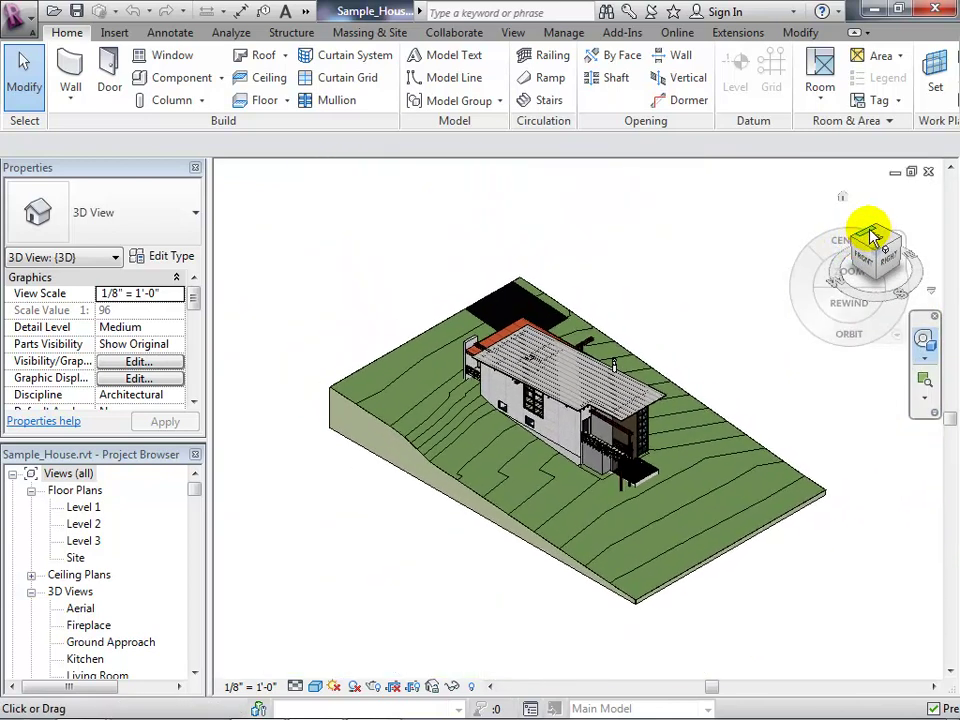
{"action": "left_click", "coordinate": [876, 243]}
{"action": "left_click", "coordinate": [892, 234]}
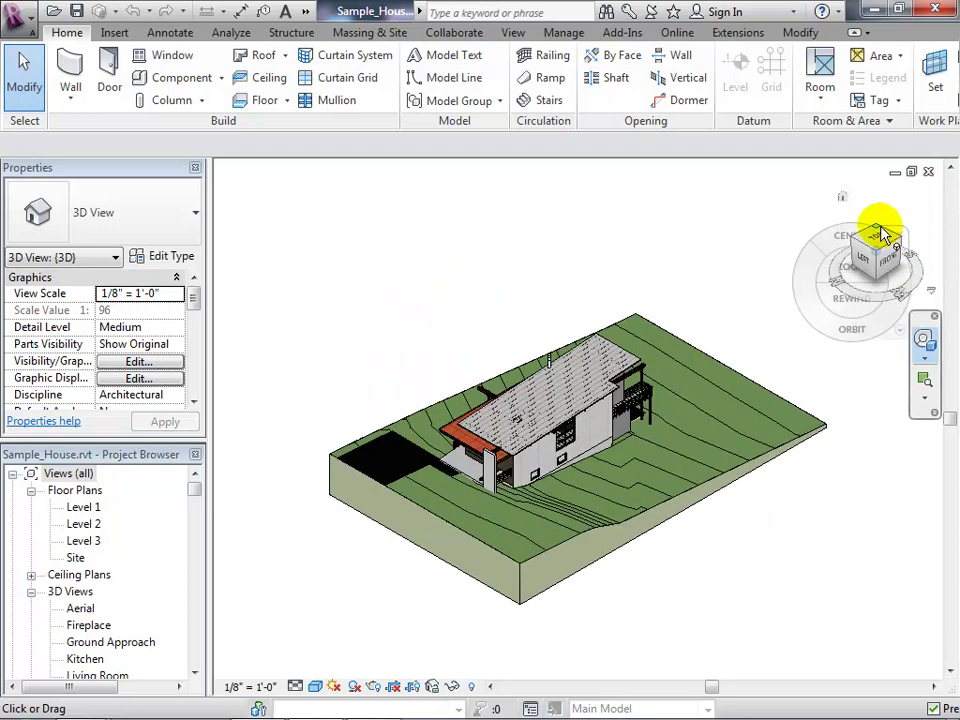
{"action": "left_click", "coordinate": [881, 233]}
{"action": "key", "text": "shift+w"}
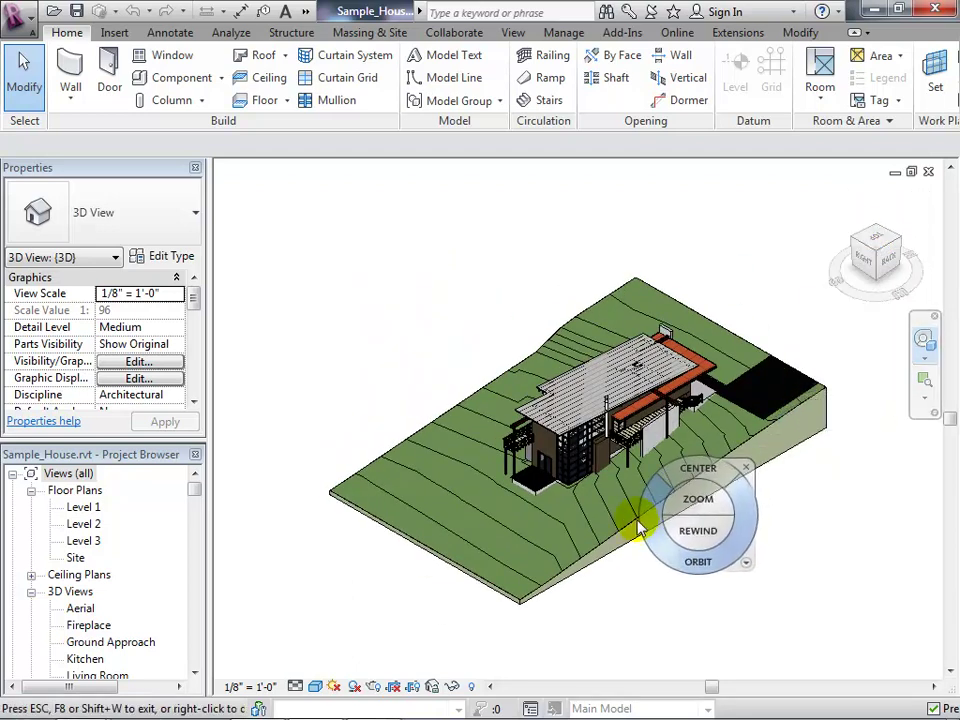
{"action": "scroll", "coordinate": [636, 521], "scroll_direction": "up", "scroll_amount": 4}
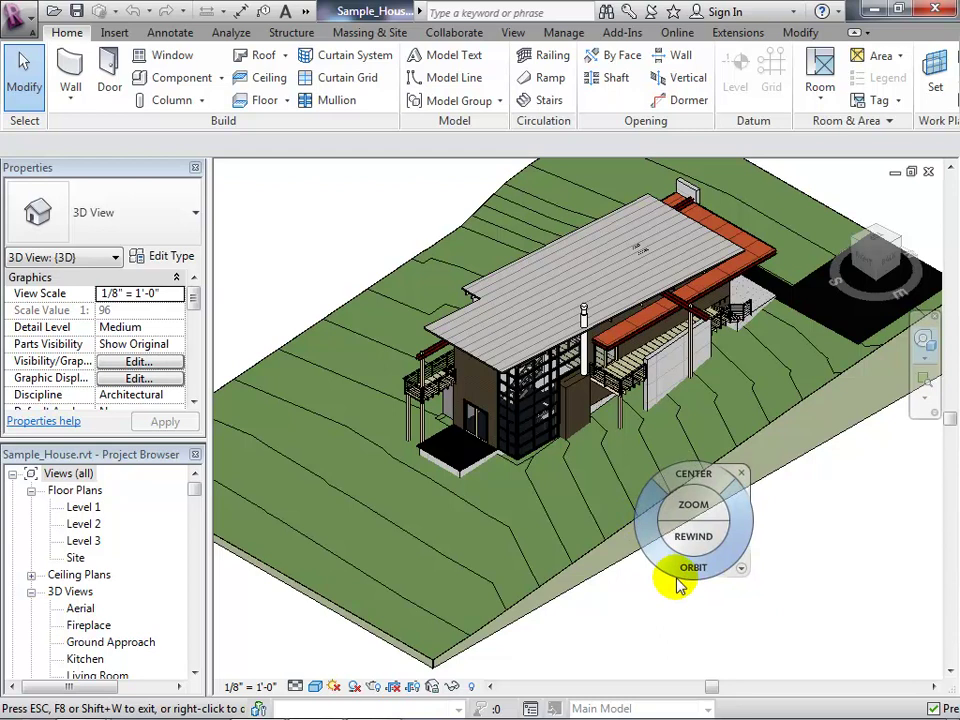
Create a perspective Camera view from the Level 1 floor plan, with the eye outside the living room corner, aimed diagonally across the house
{"action": "double_click", "coordinate": [88, 508]}
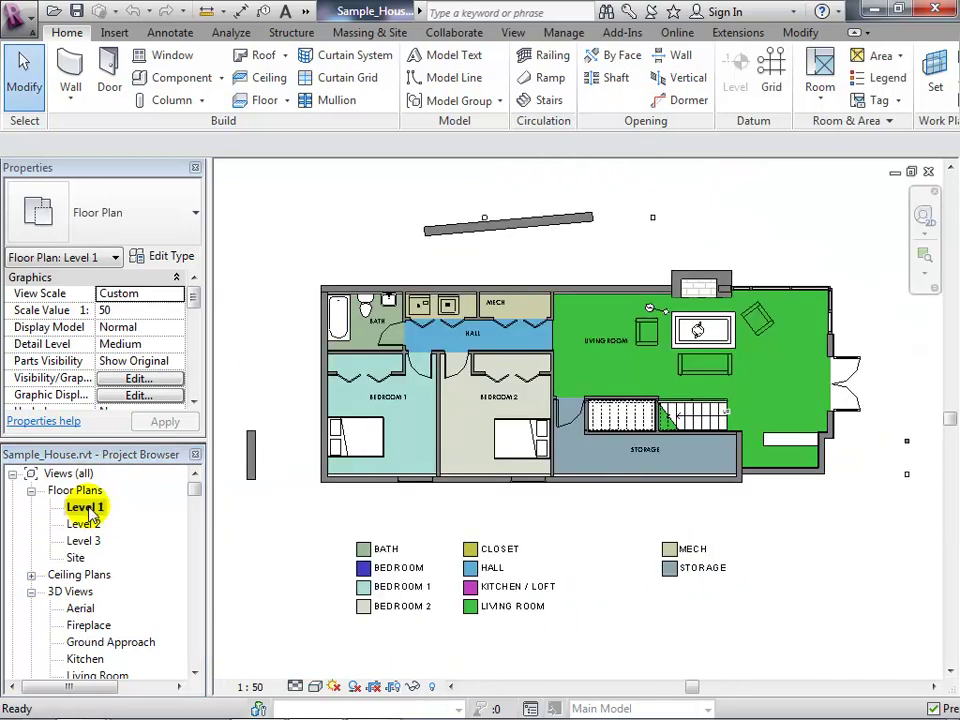
{"action": "scroll", "coordinate": [240, 530], "scroll_direction": "down", "scroll_amount": 3}
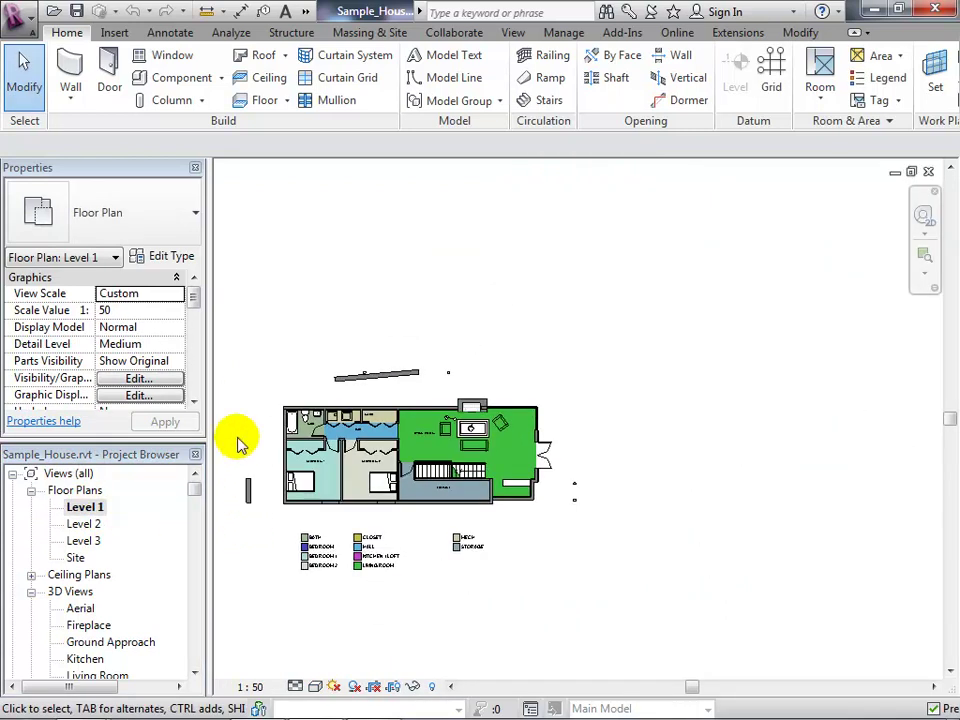
{"action": "left_click", "coordinate": [513, 32]}
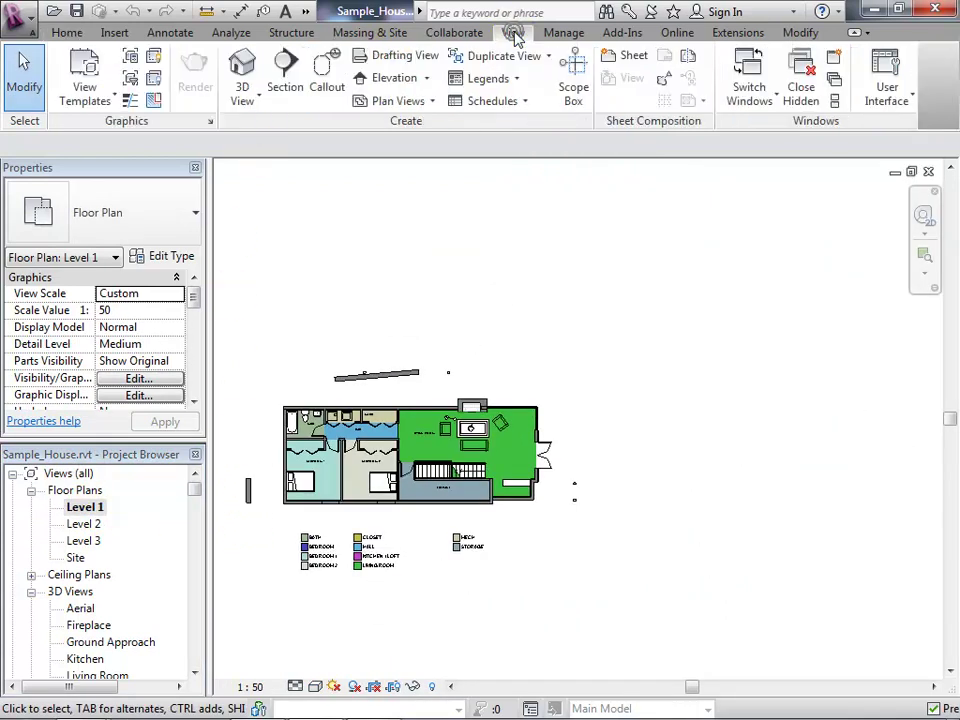
{"action": "left_click", "coordinate": [257, 100]}
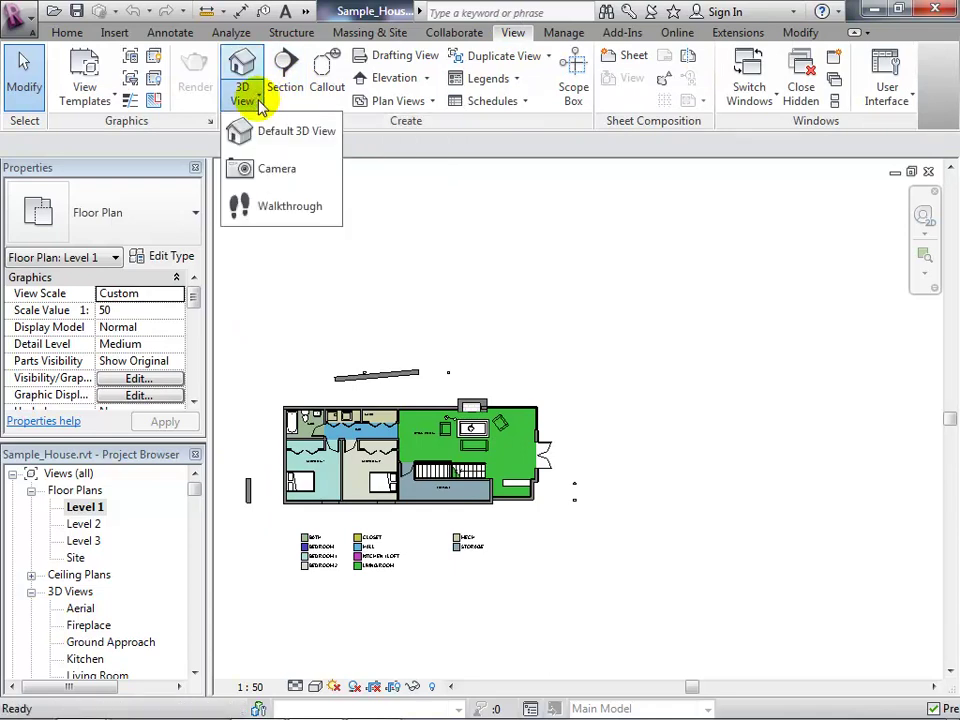
{"action": "left_click", "coordinate": [277, 170]}
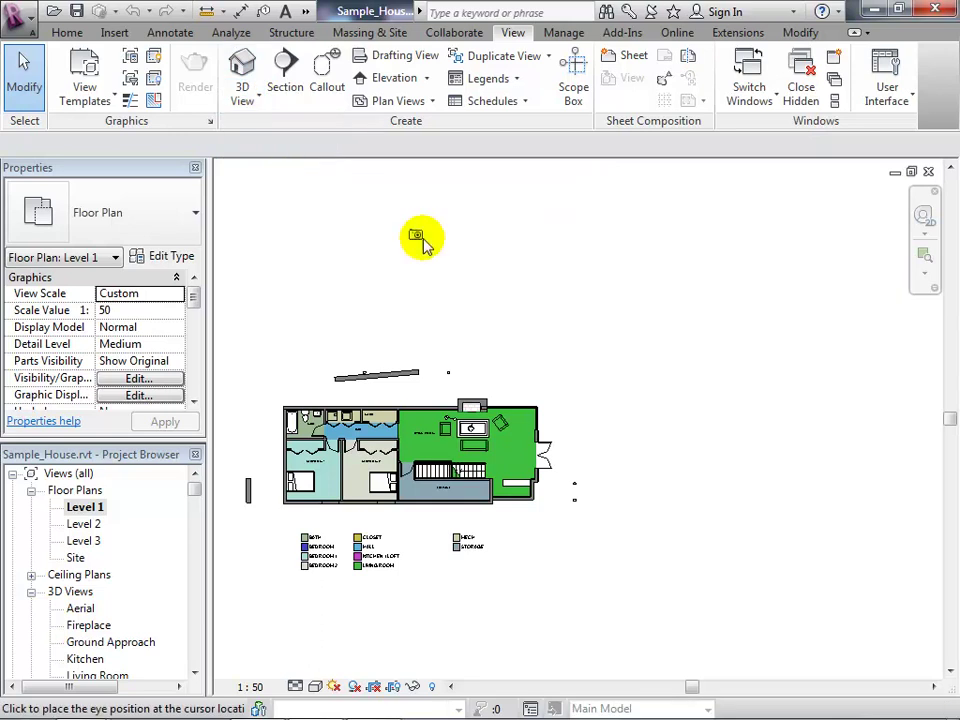
{"action": "left_click", "coordinate": [700, 262]}
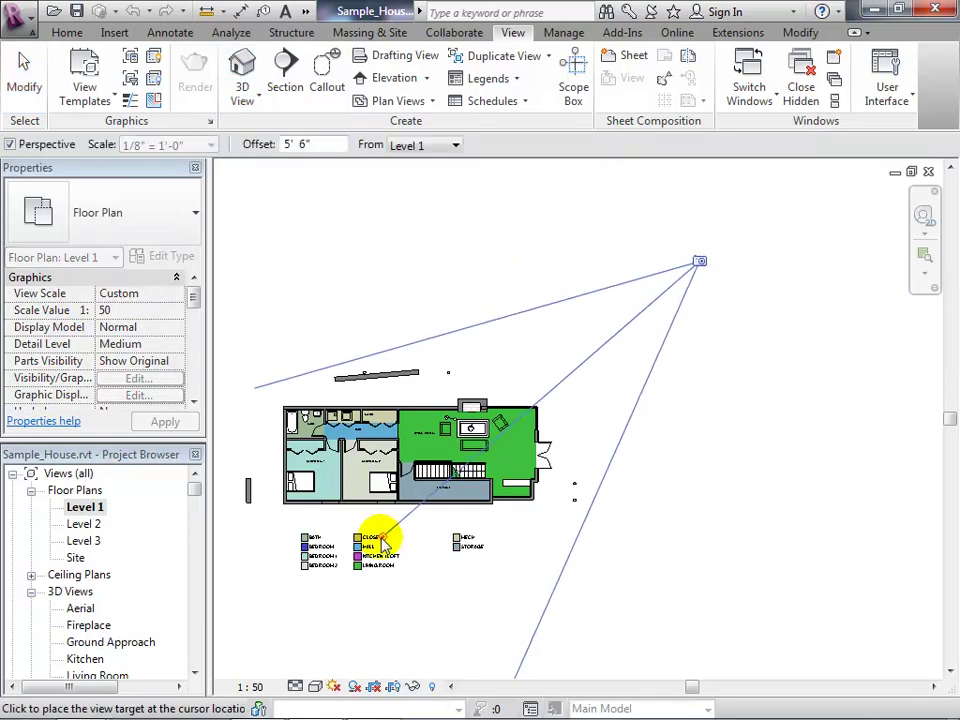
{"action": "left_click", "coordinate": [306, 603]}
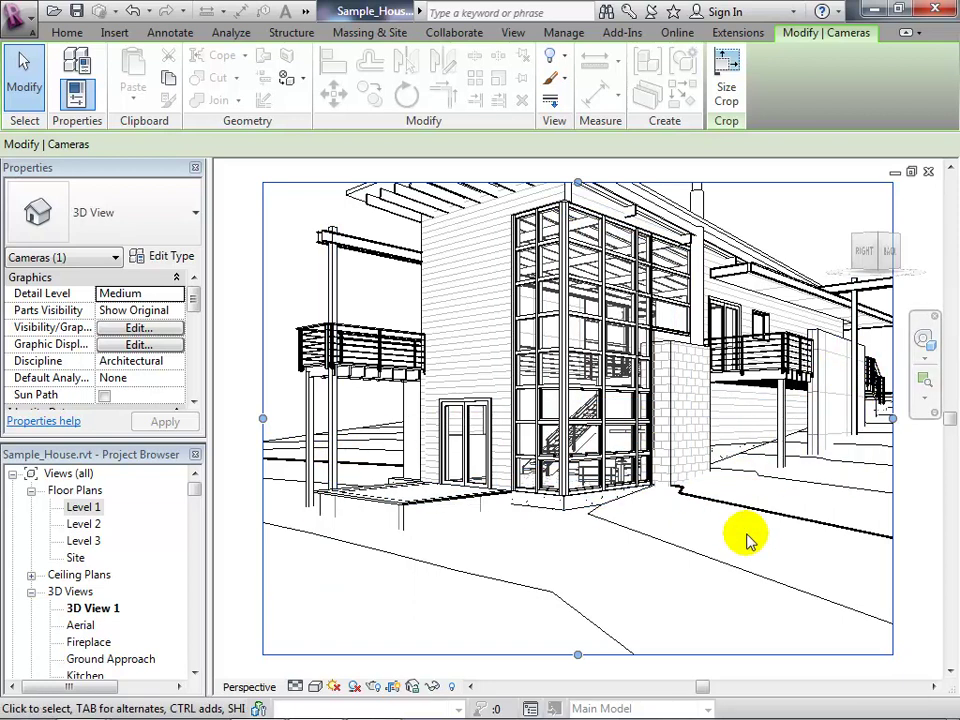
Reframe the camera view with the Full Navigation Wheel to include the roof above the glazed corner, and set its visual style to Realistic
{"action": "left_click", "coordinate": [924, 340]}
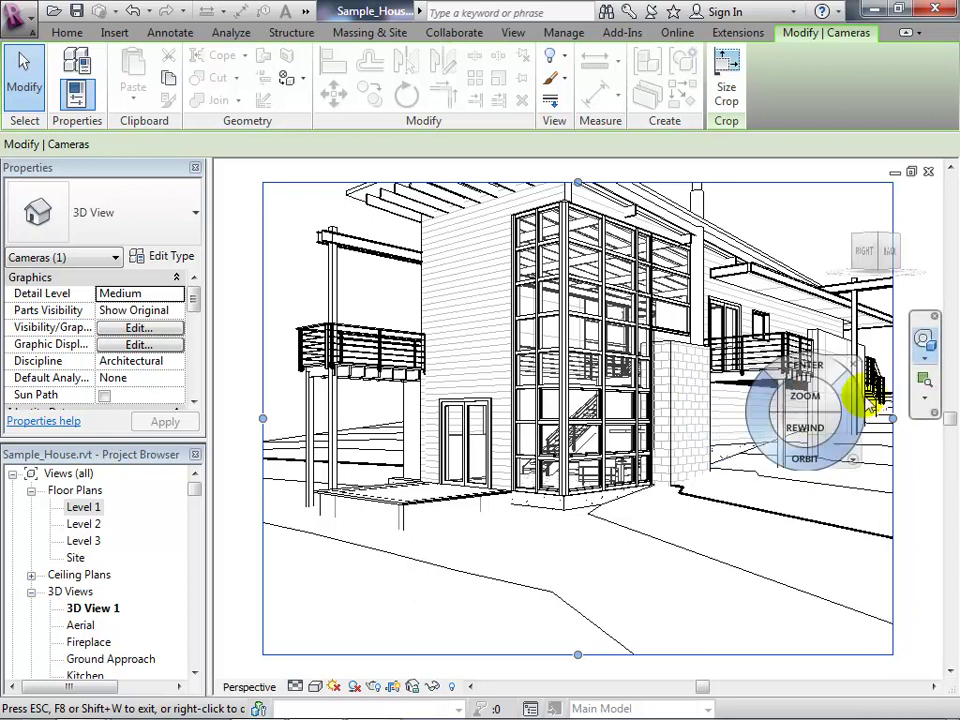
{"action": "left_click", "coordinate": [926, 360]}
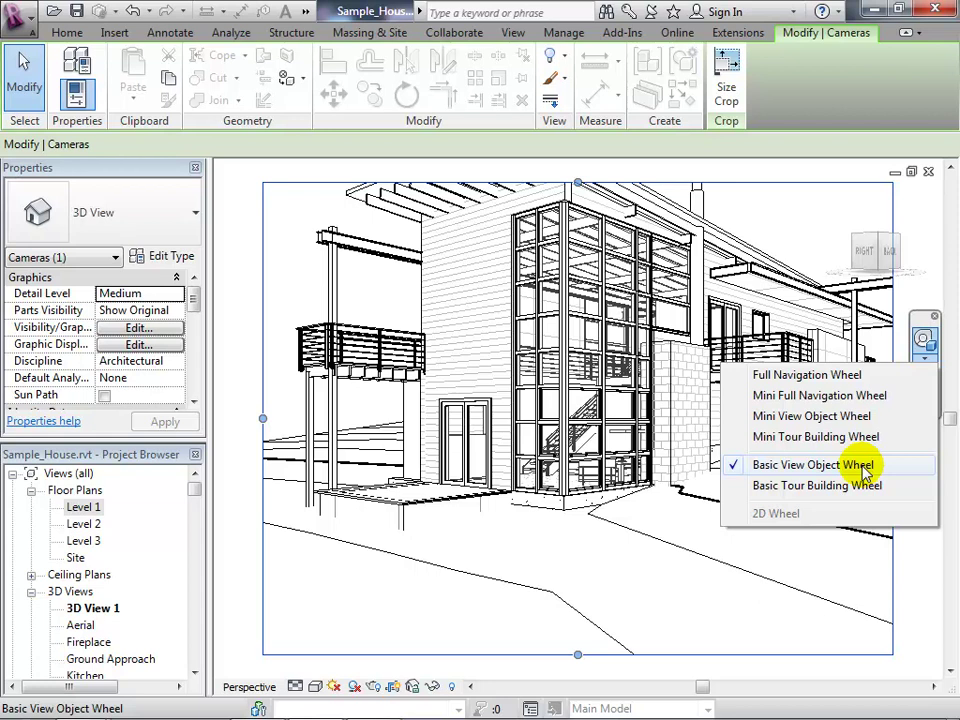
{"action": "left_click", "coordinate": [815, 377]}
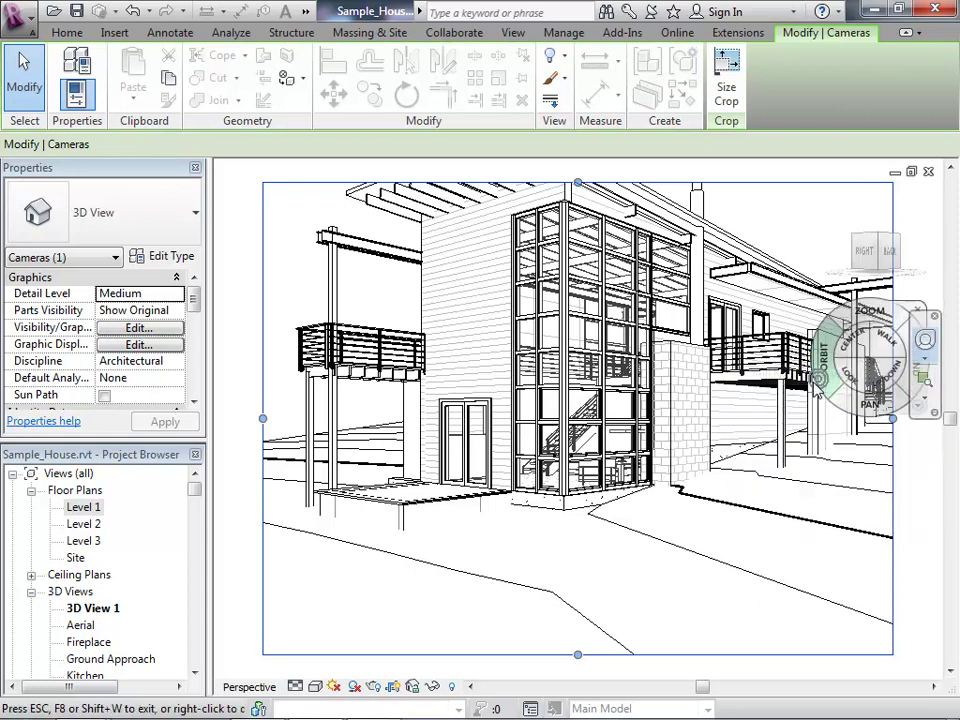
{"action": "left_click_drag", "start_coordinate": [808, 403], "coordinate": [810, 377]}
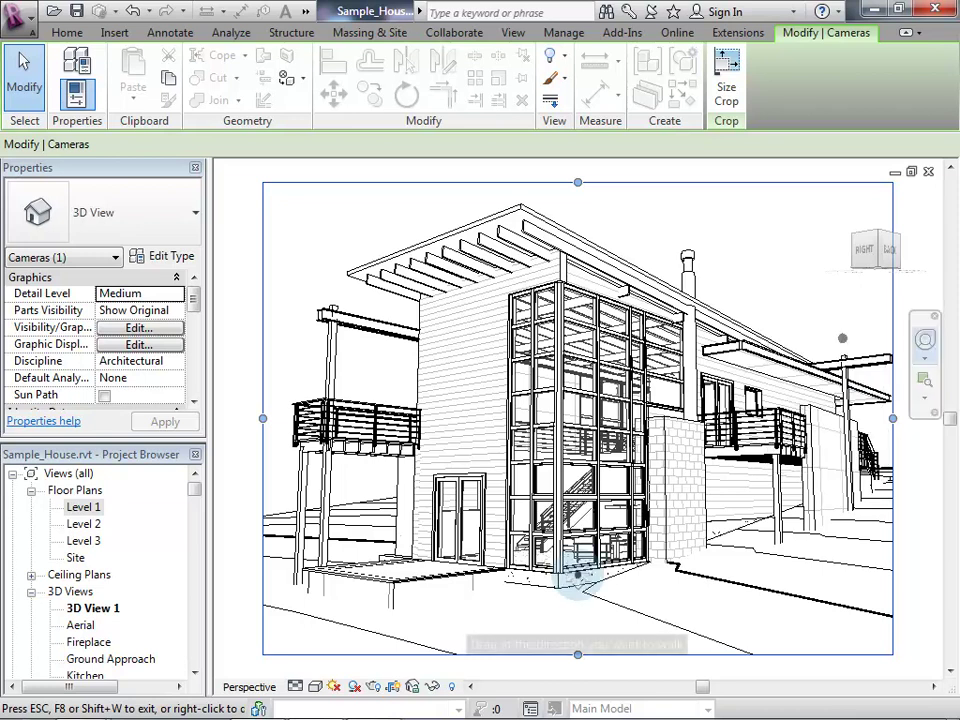
{"action": "left_click_drag", "start_coordinate": [480, 636], "coordinate": [590, 540]}
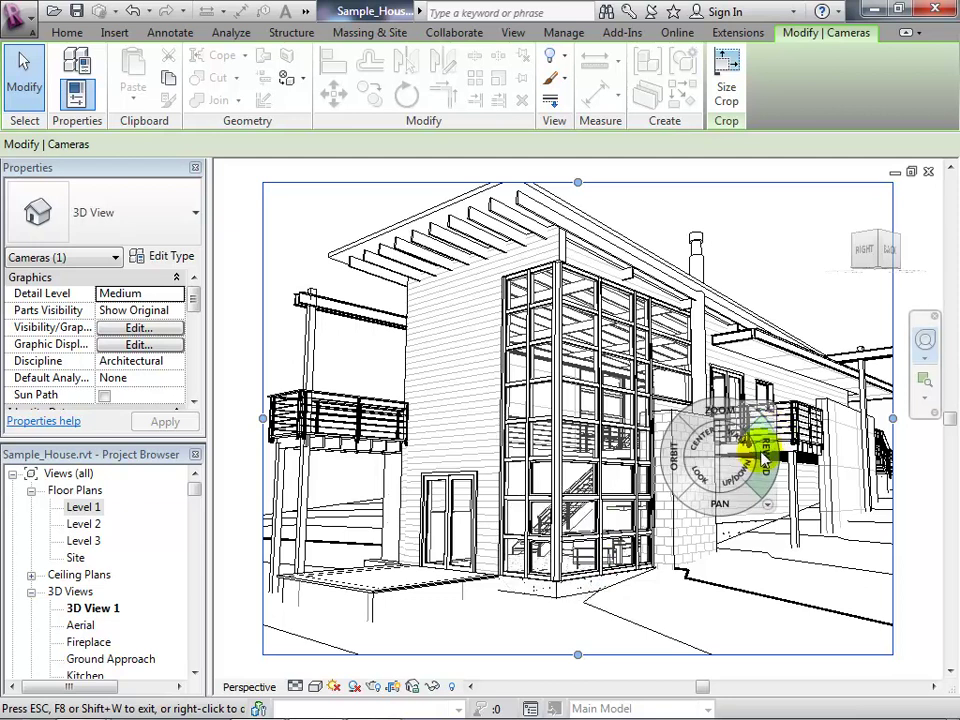
{"action": "mouse_move", "coordinate": [697, 470]}
{"action": "left_mouse_down"}
{"action": "mouse_move", "coordinate": [681, 450]}
{"action": "mouse_move", "coordinate": [707, 454]}
{"action": "mouse_move", "coordinate": [681, 456]}
{"action": "left_mouse_up"}
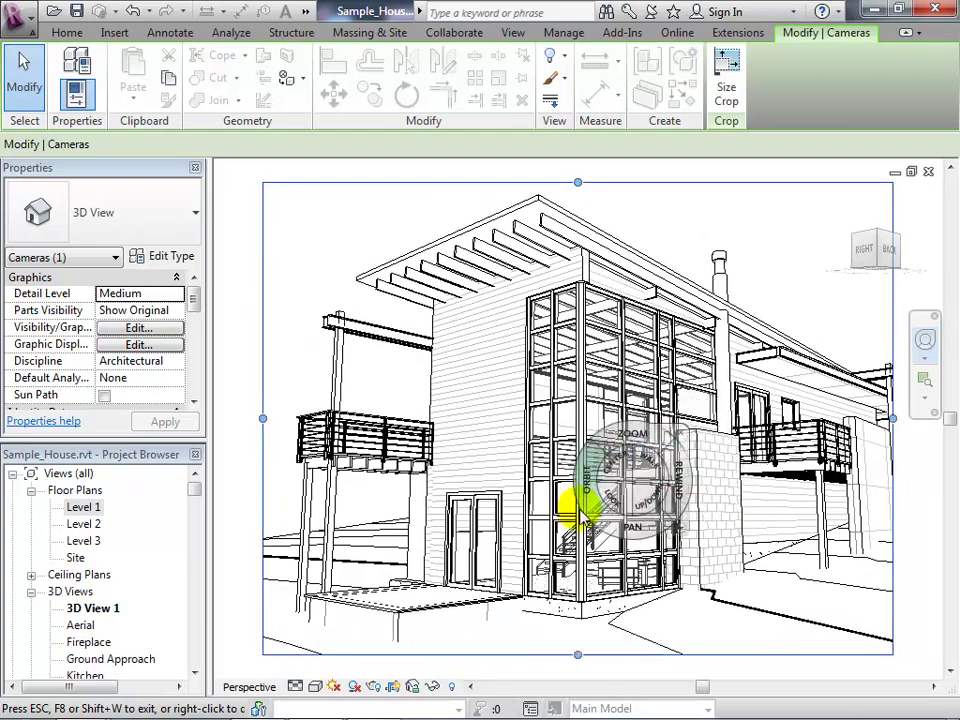
{"action": "left_click", "coordinate": [315, 688]}
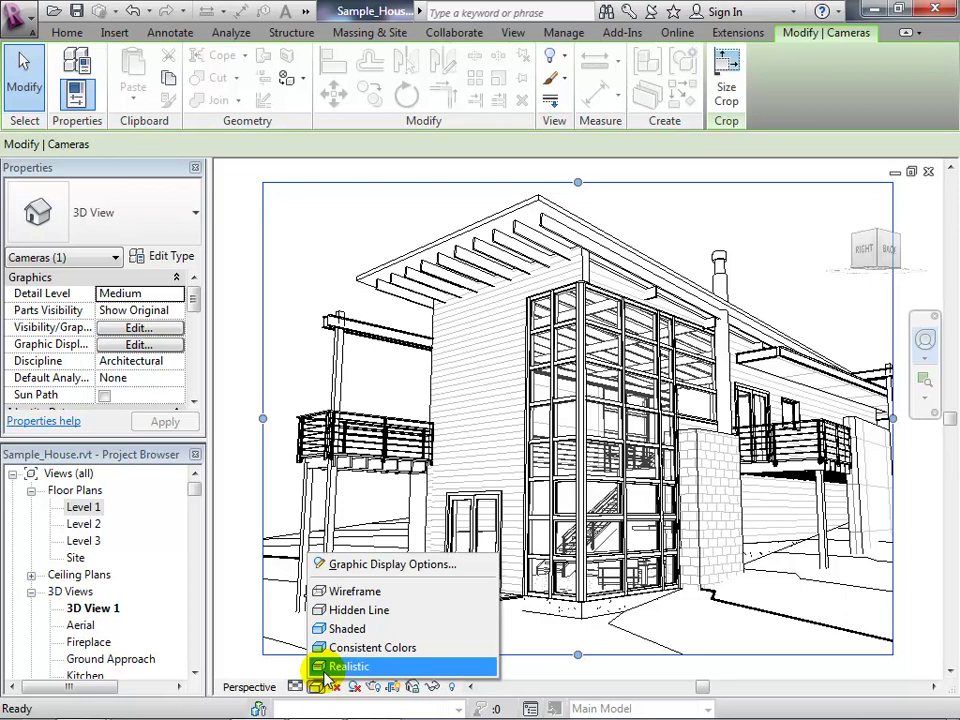
{"action": "left_click", "coordinate": [322, 668]}
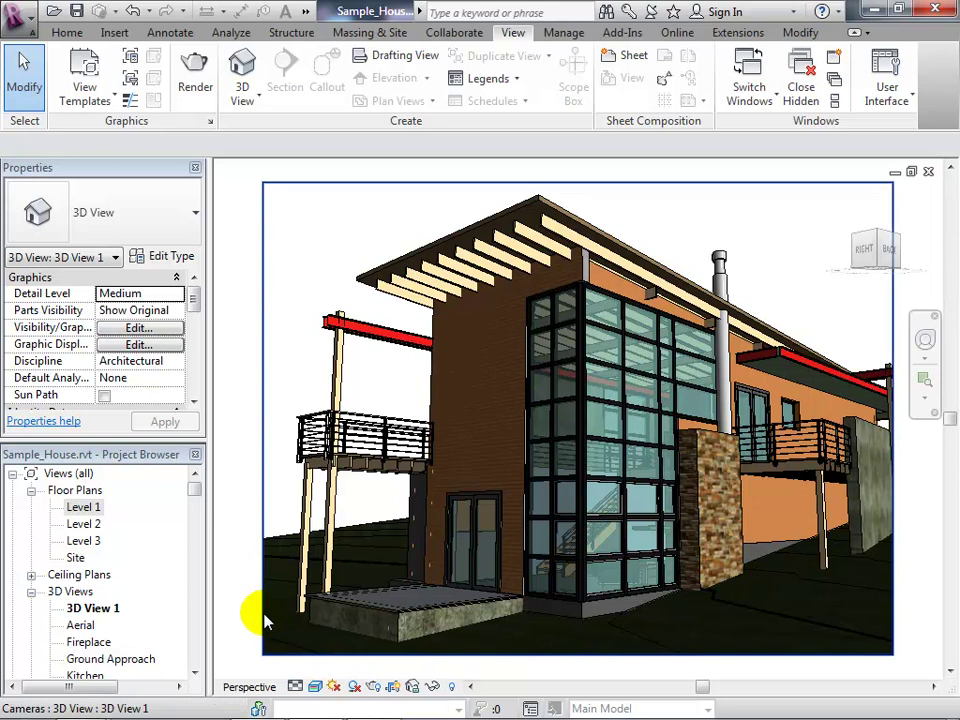
Open the {3D} view, reveal its hidden elements and unhide the section box
{"action": "left_click_drag", "start_coordinate": [199, 497], "coordinate": [199, 503]}
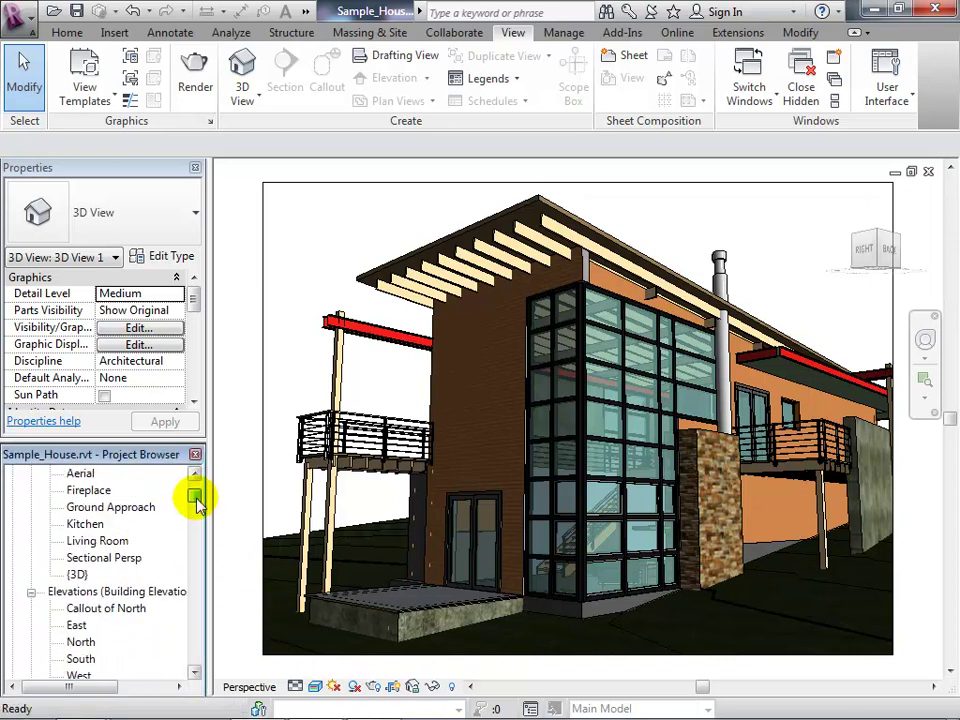
{"action": "double_click", "coordinate": [76, 575]}
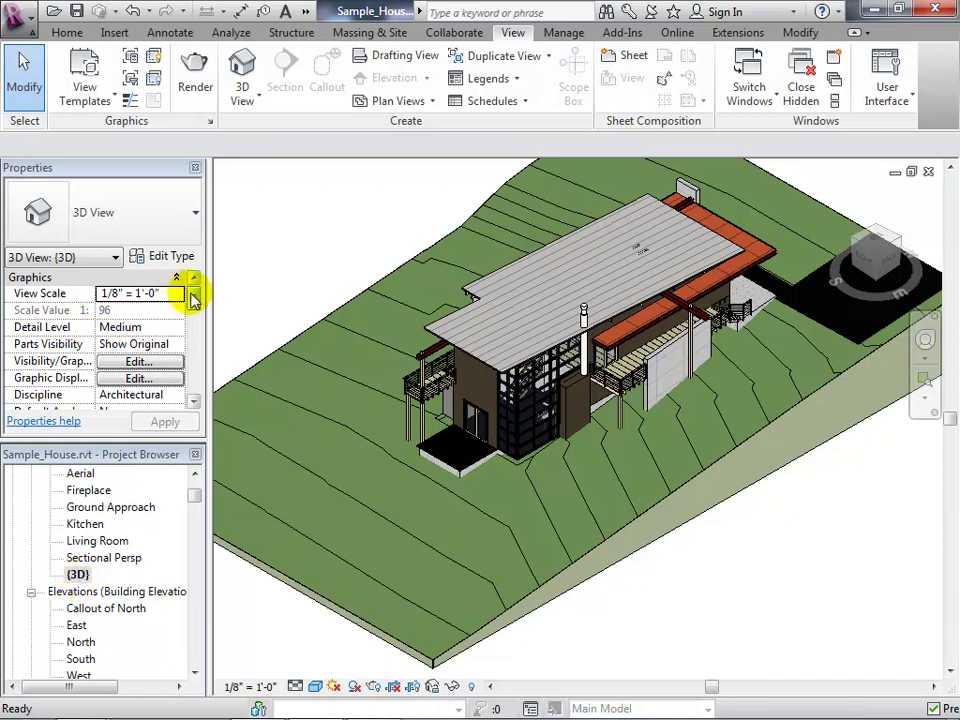
{"action": "left_click_drag", "start_coordinate": [194, 302], "coordinate": [190, 345]}
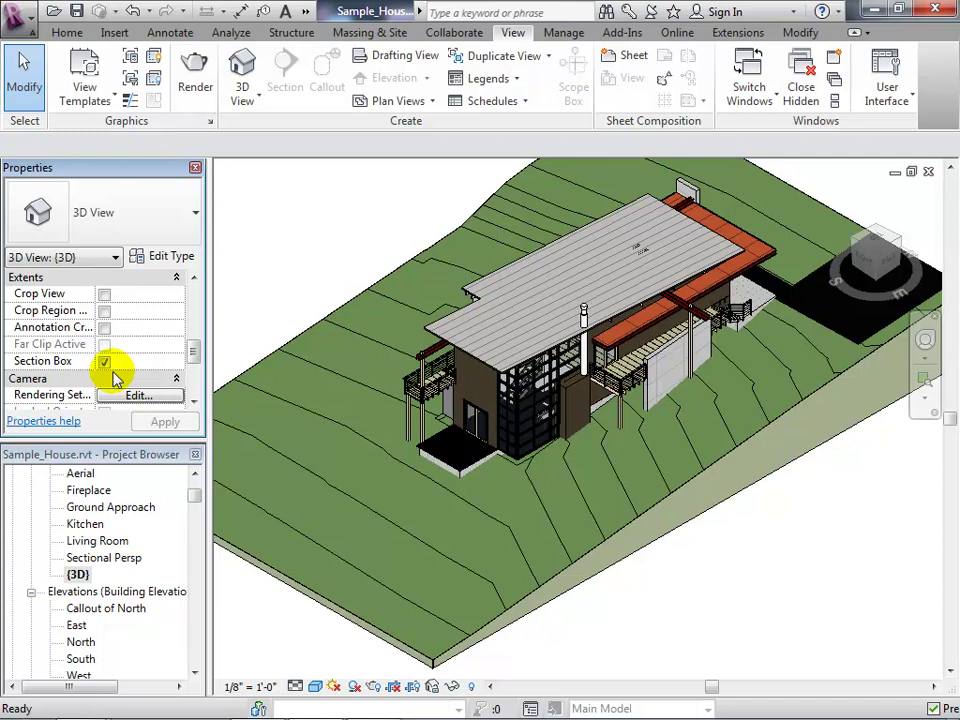
{"action": "left_click", "coordinate": [472, 687]}
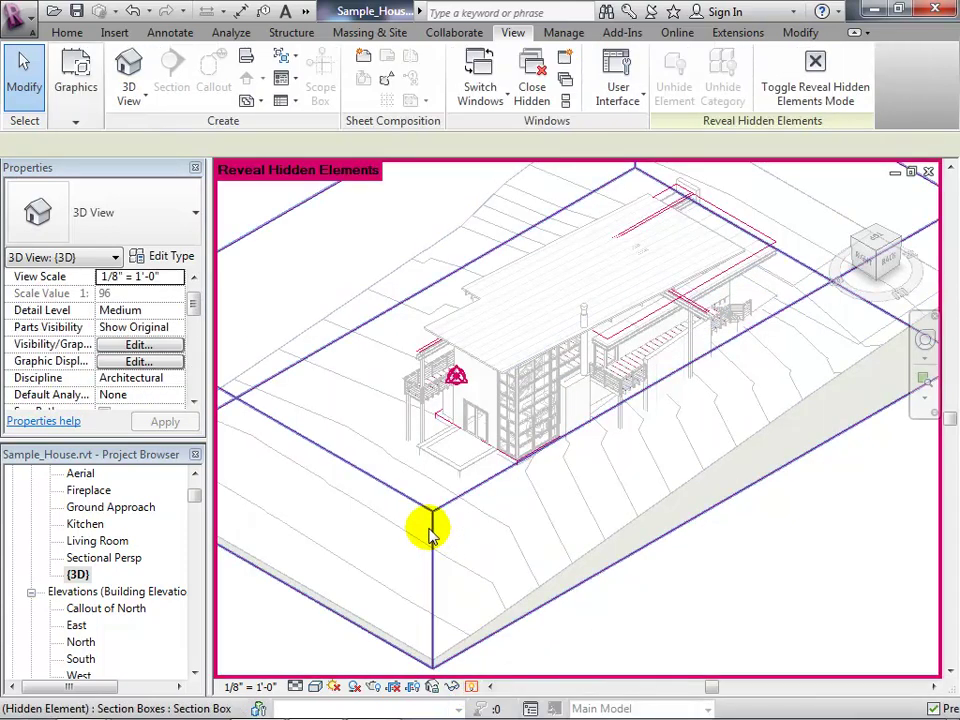
{"action": "left_click", "coordinate": [433, 555]}
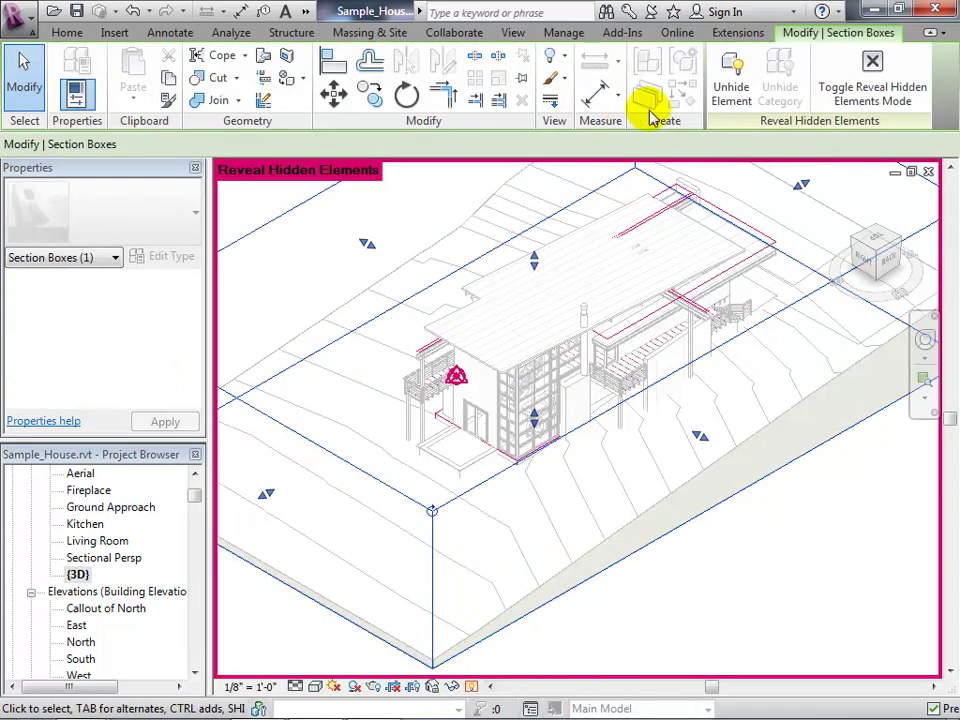
{"action": "left_click", "coordinate": [729, 86]}
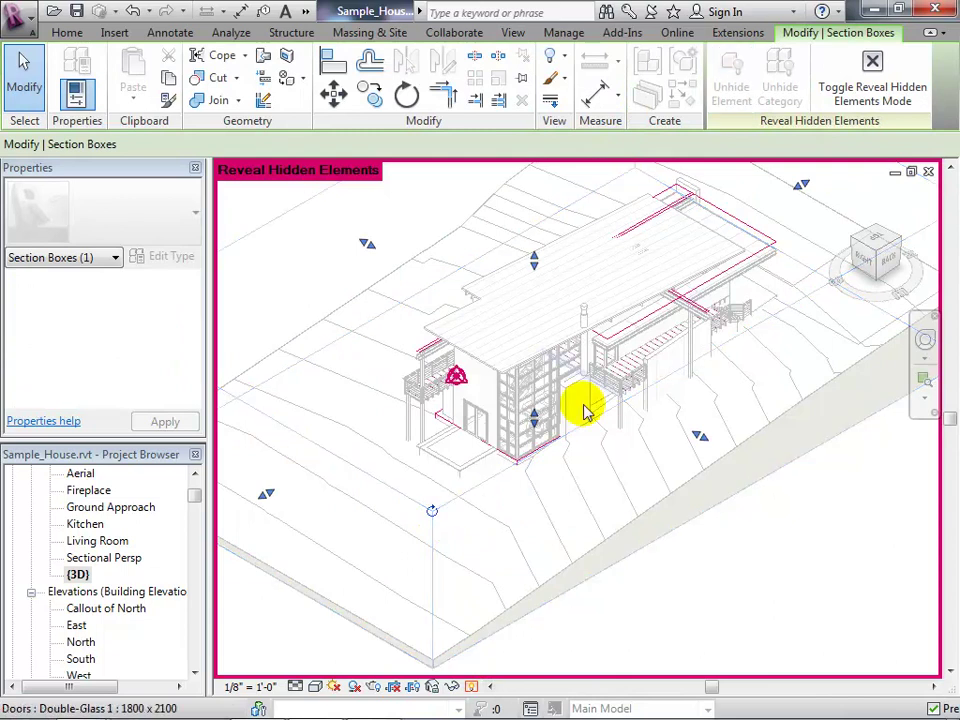
{"action": "left_click", "coordinate": [472, 688]}
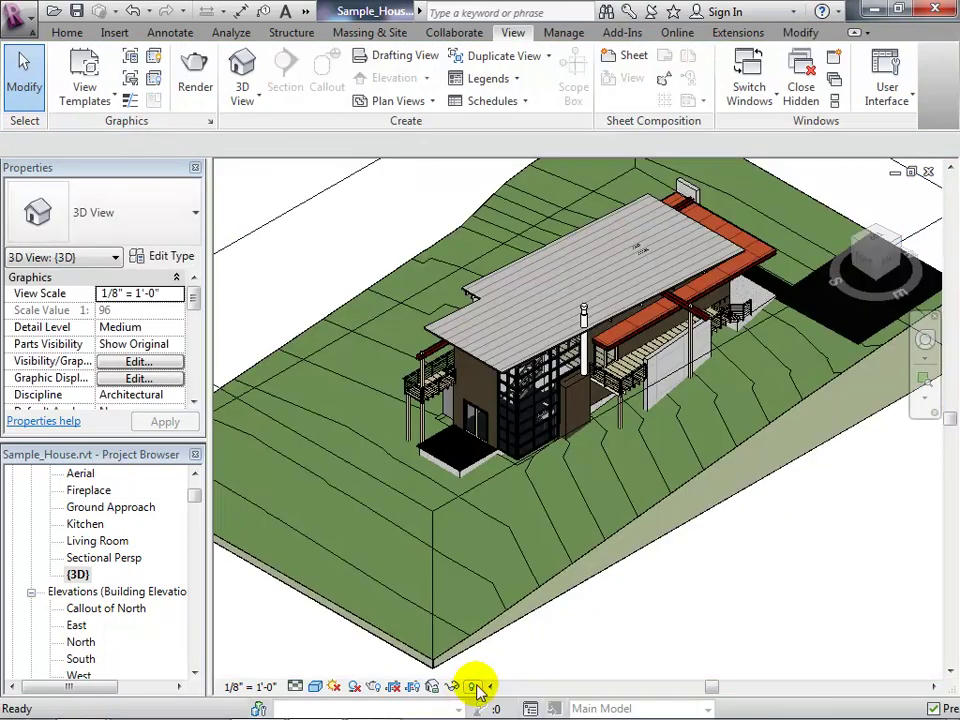
Pull the section box face on the fireplace side inward to cut lengthwise through the house, and inspect the exposed interior
{"action": "left_click", "coordinate": [447, 499]}
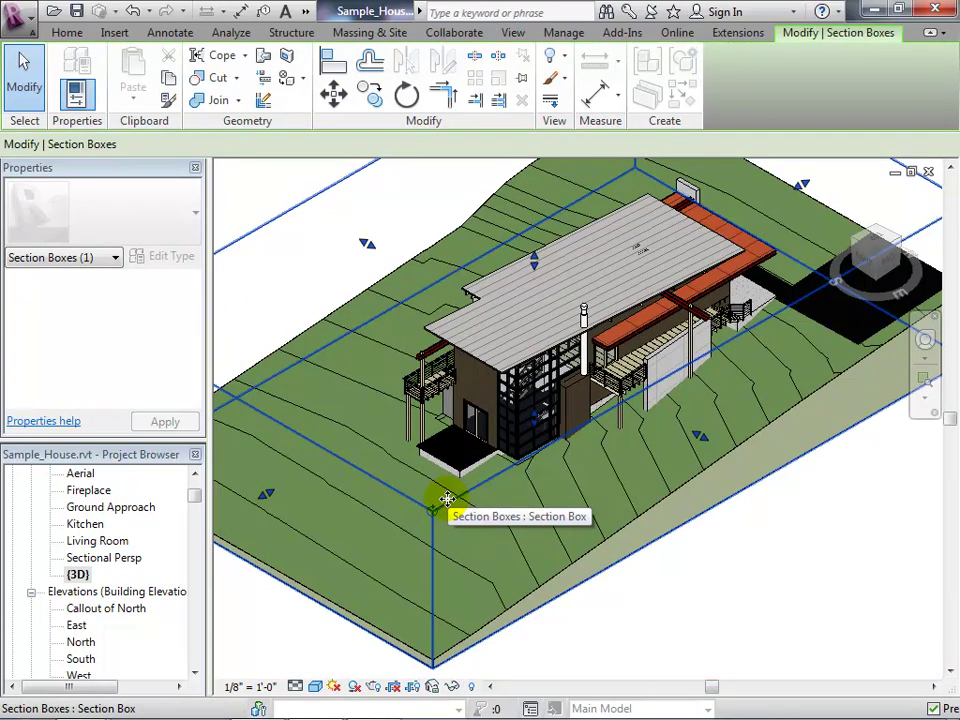
{"action": "left_click_drag", "start_coordinate": [703, 441], "coordinate": [545, 385]}
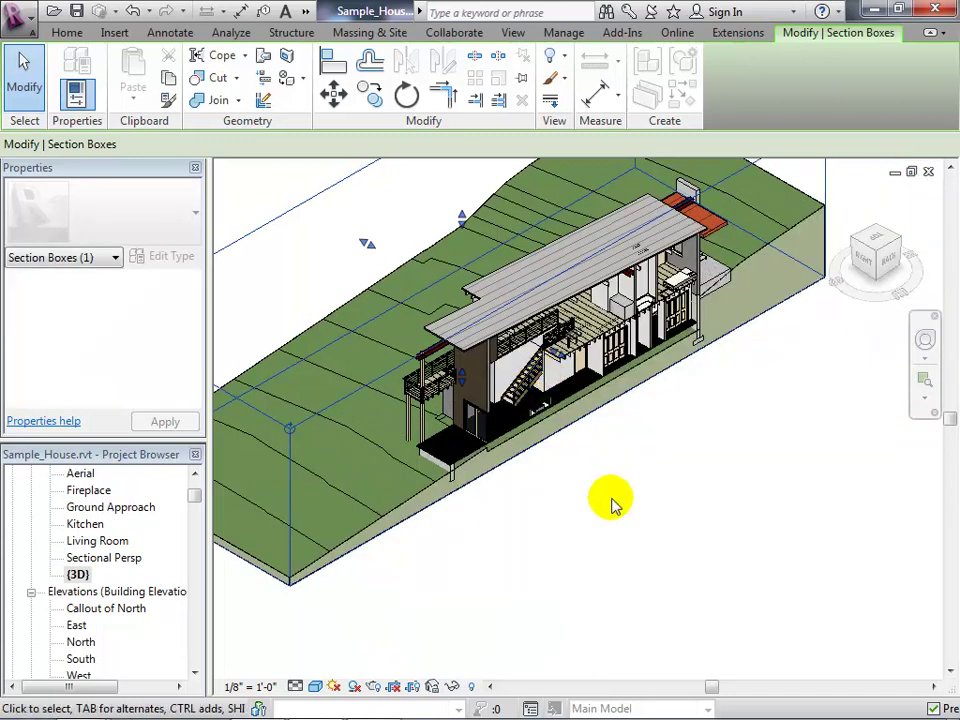
{"action": "left_click", "coordinate": [923, 342]}
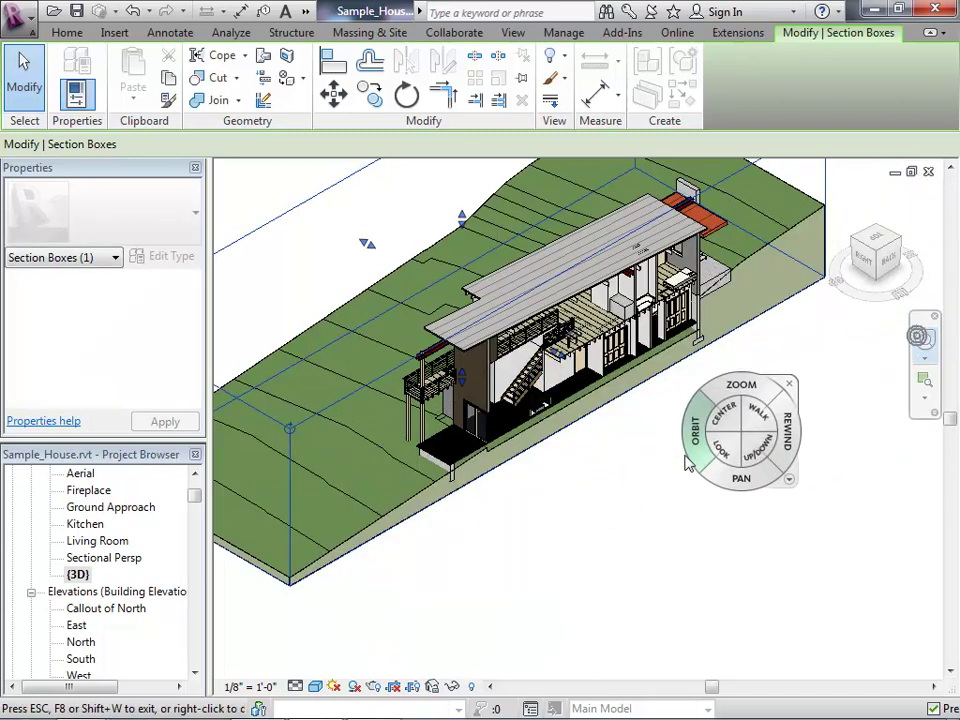
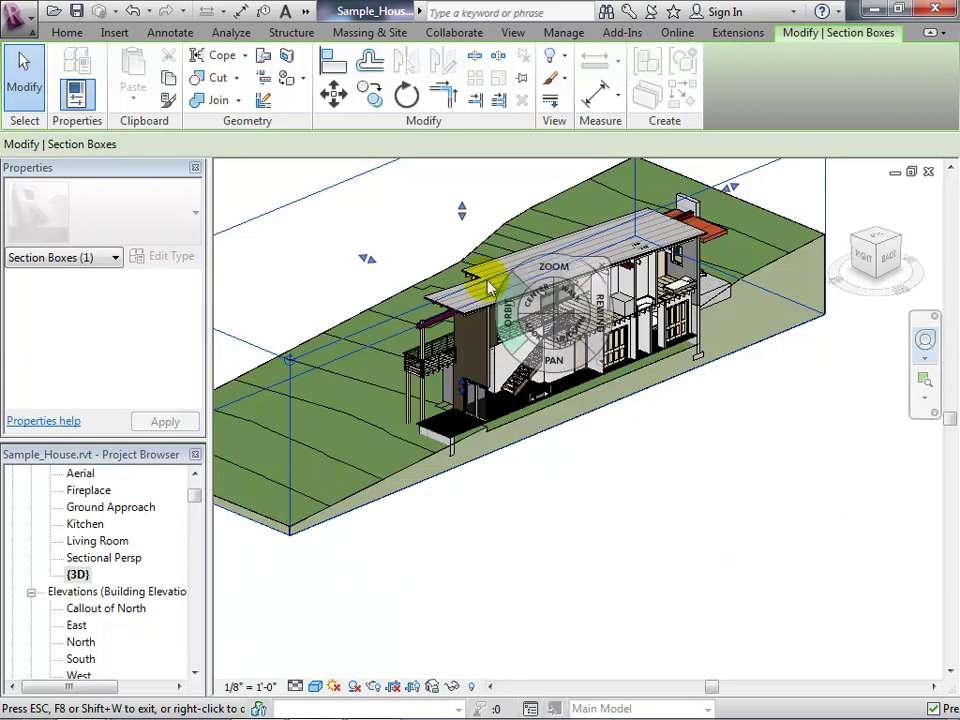
{"action": "left_click", "coordinate": [30, 80]}
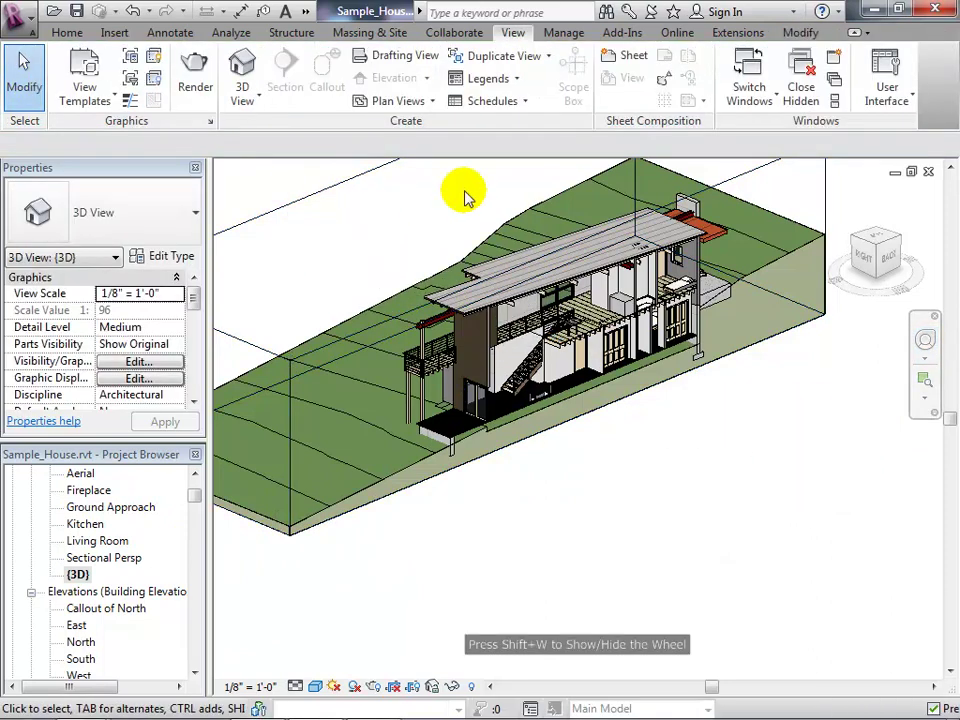
Orient the {3D} view to Floor Plan: Level 2 and orbit it to an angled close-up of the cut floor
{"action": "right_click", "coordinate": [876, 261]}
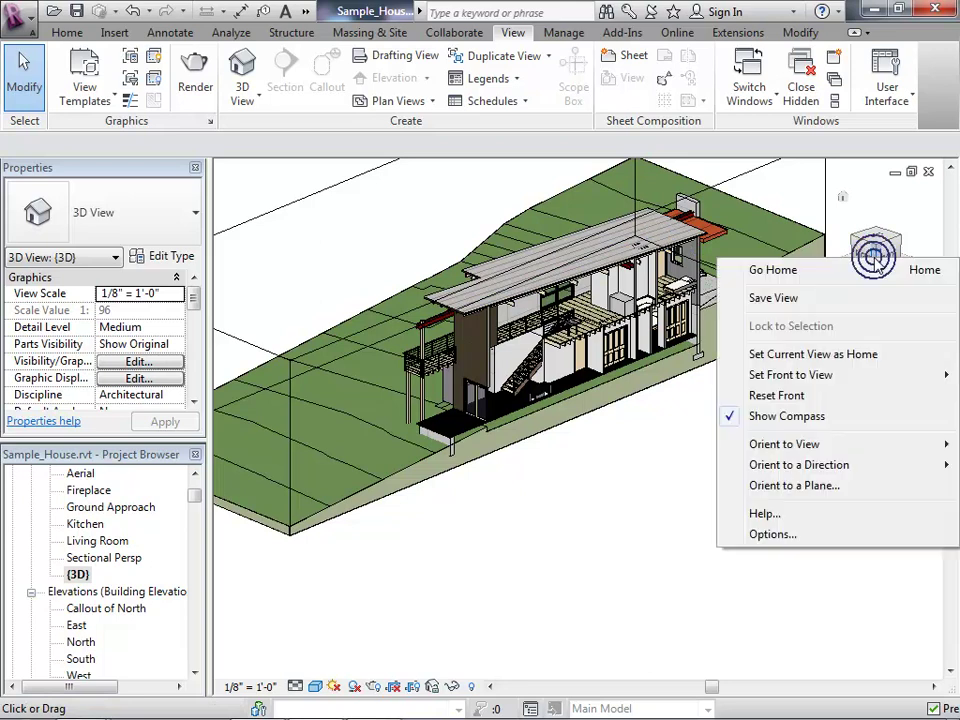
{"action": "mouse_move", "coordinate": [820, 447]}
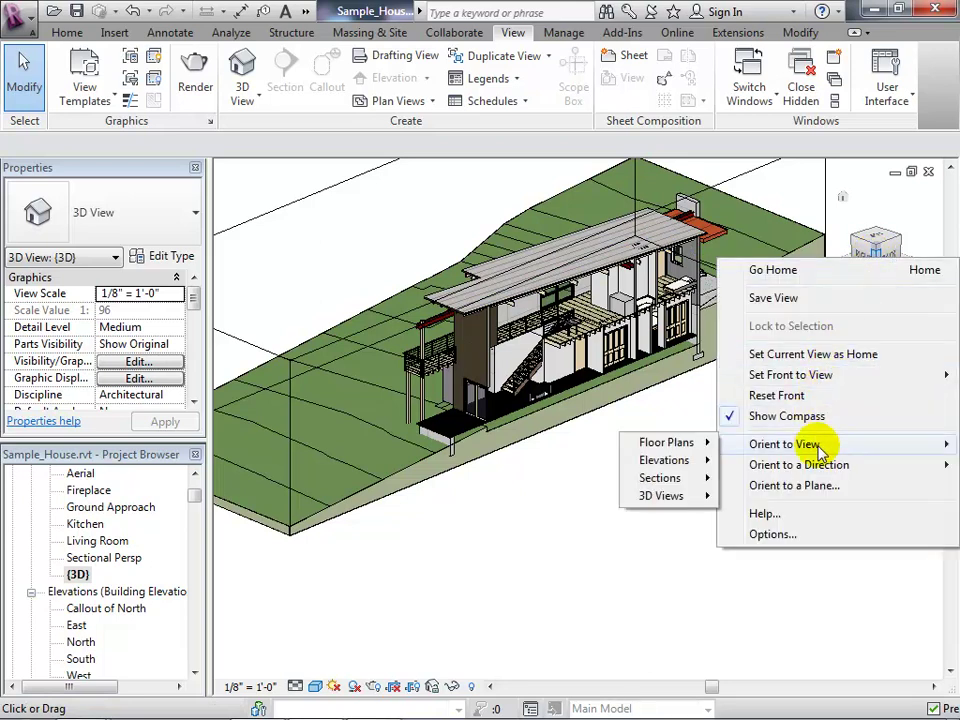
{"action": "mouse_move", "coordinate": [697, 448]}
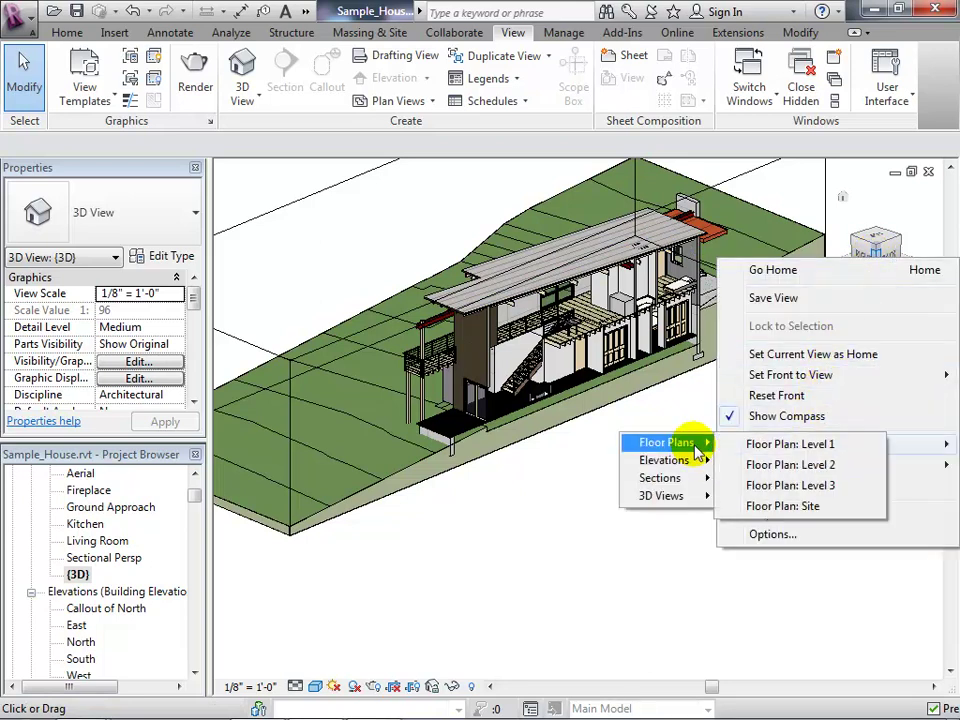
{"action": "left_click", "coordinate": [767, 464]}
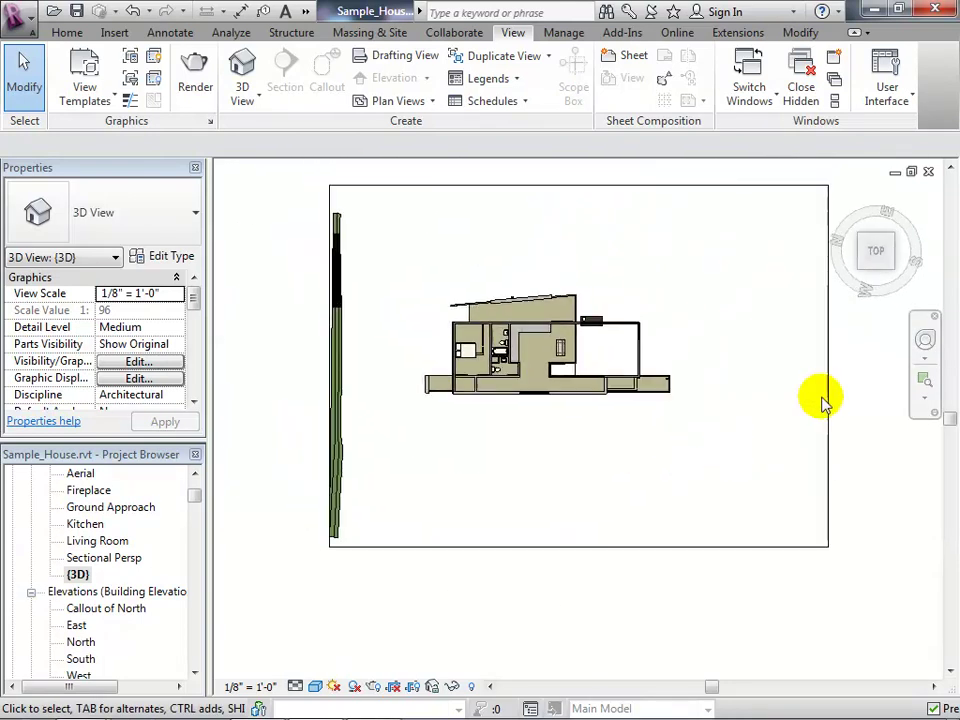
{"action": "left_click", "coordinate": [927, 341]}
{"action": "left_click_drag", "start_coordinate": [731, 424], "coordinate": [603, 423]}
{"action": "scroll", "coordinate": [628, 446], "scroll_direction": "up", "scroll_amount": 5}
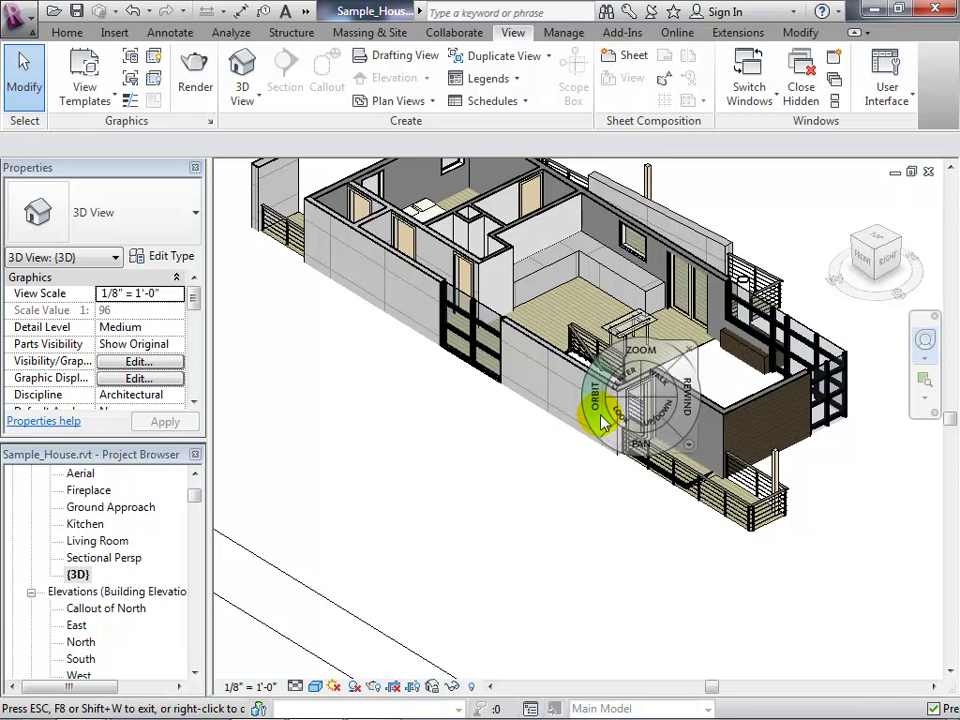
Duplicate the {3D} view
{"action": "right_click", "coordinate": [80, 576]}
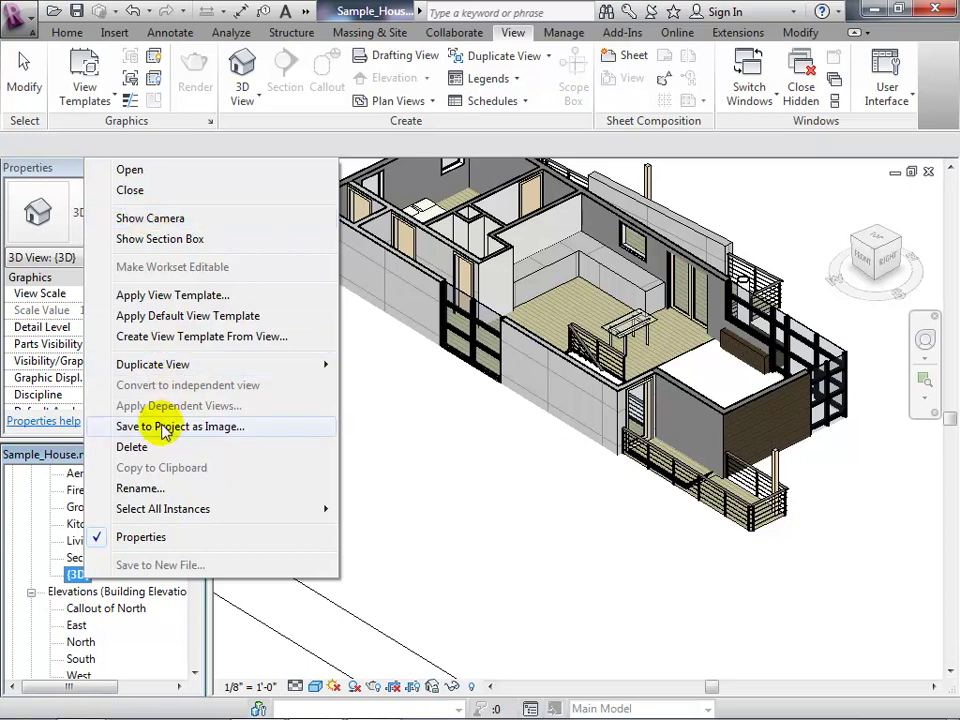
{"action": "mouse_move", "coordinate": [197, 364]}
{"action": "left_click", "coordinate": [365, 366]}
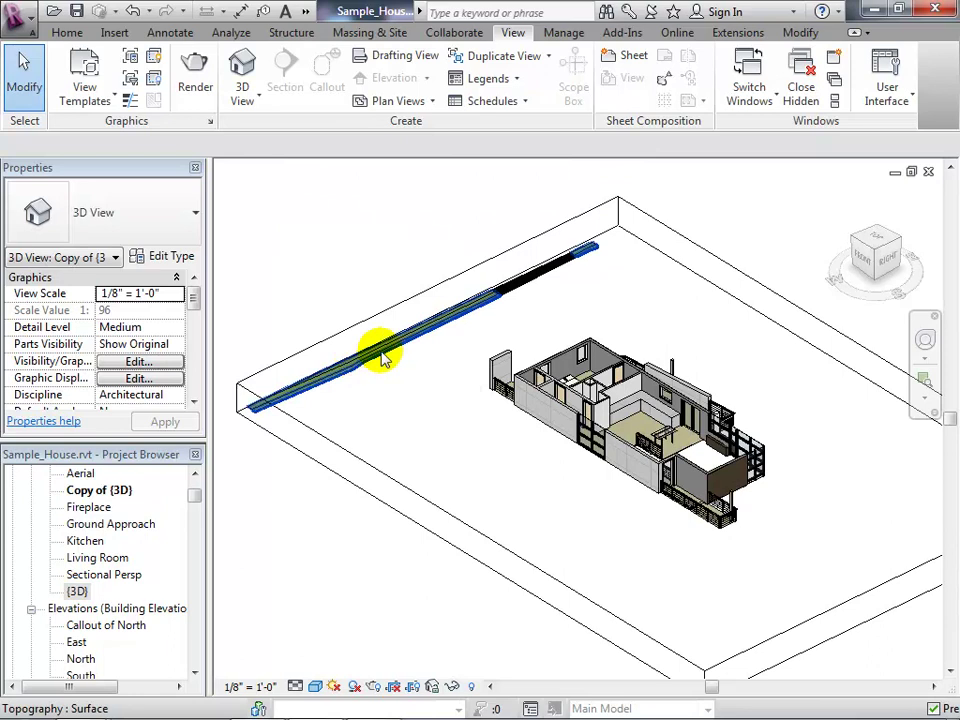
{"action": "right_click", "coordinate": [120, 490]}
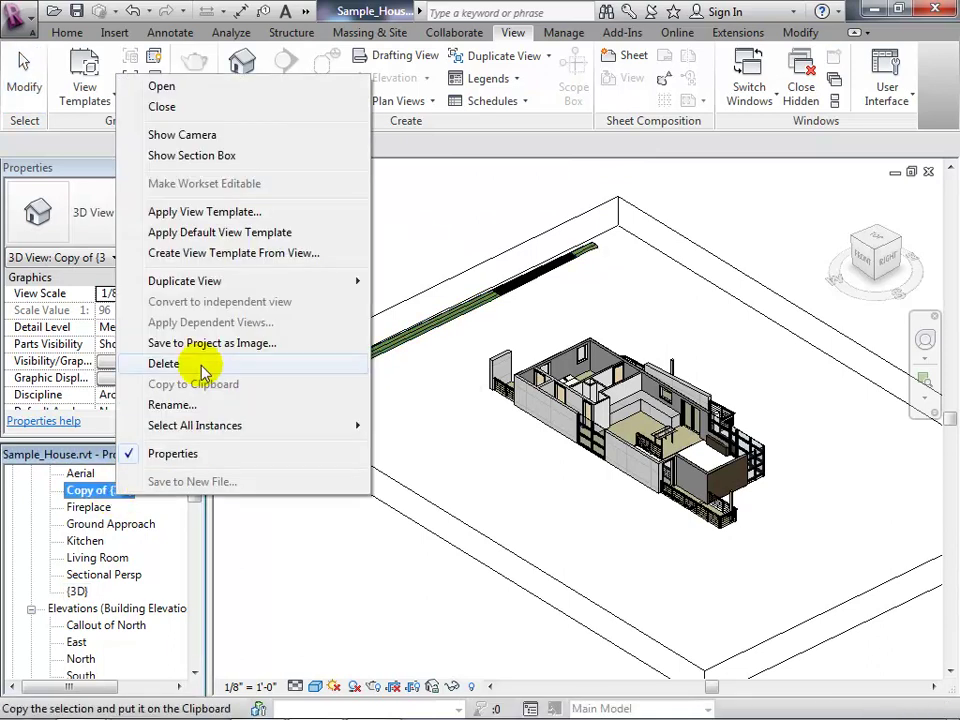
{"action": "left_click", "coordinate": [199, 405]}
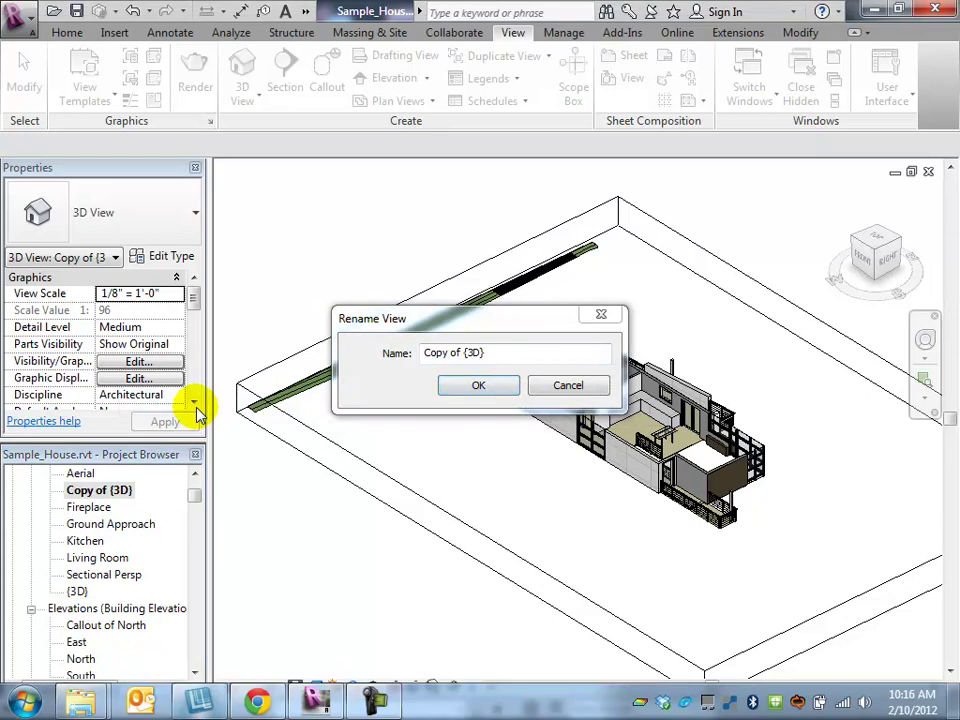
{"action": "left_click", "coordinate": [509, 356]}
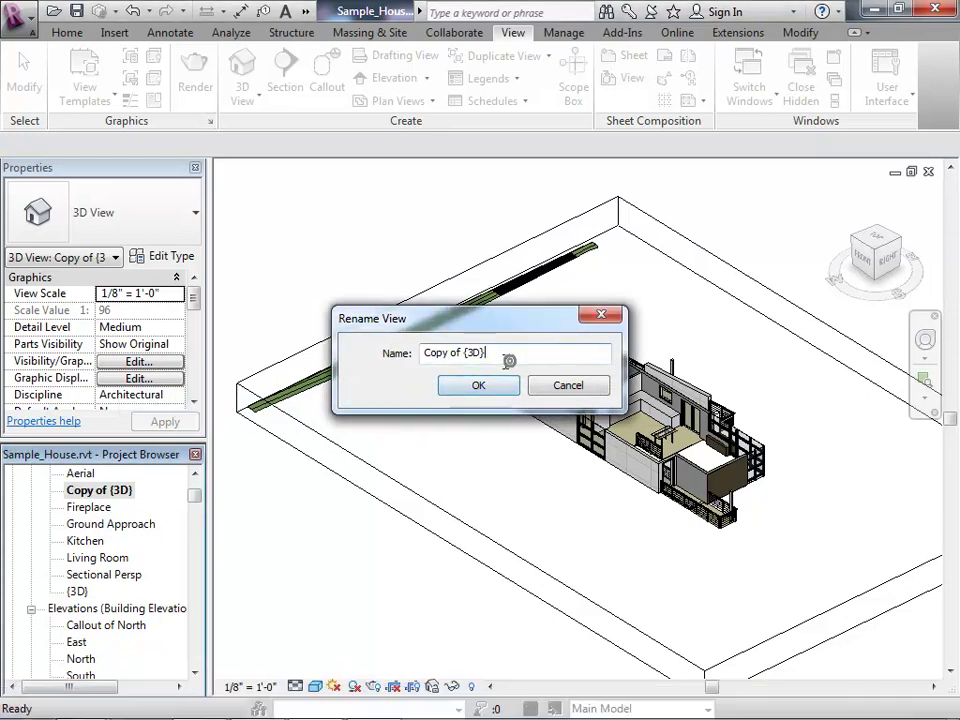
{"action": "key", "text": "Print"}
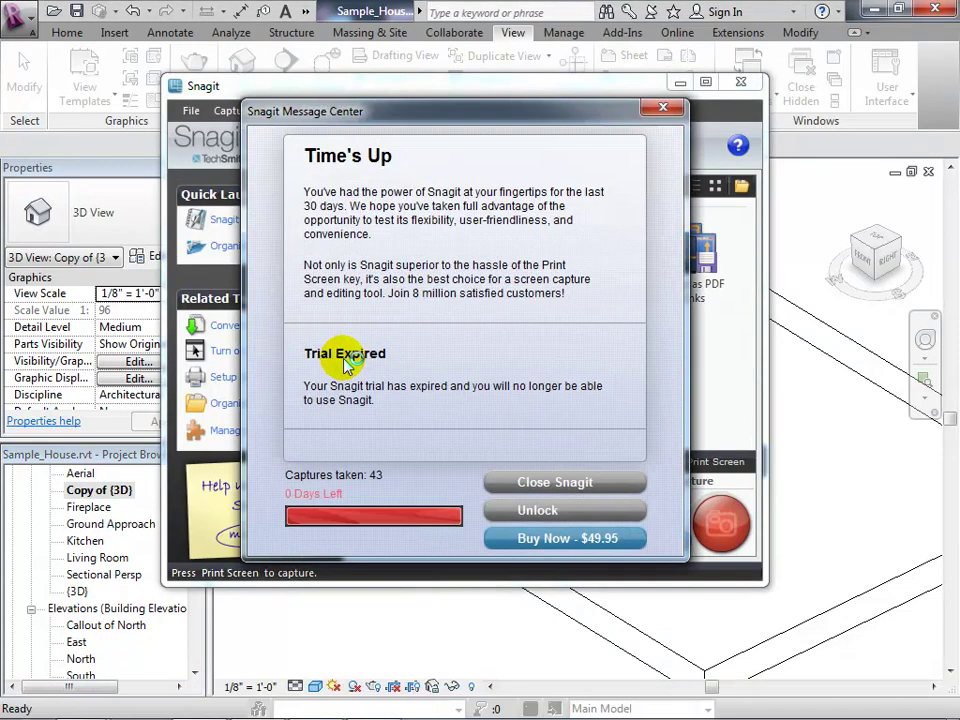
{"action": "left_click", "coordinate": [662, 107]}
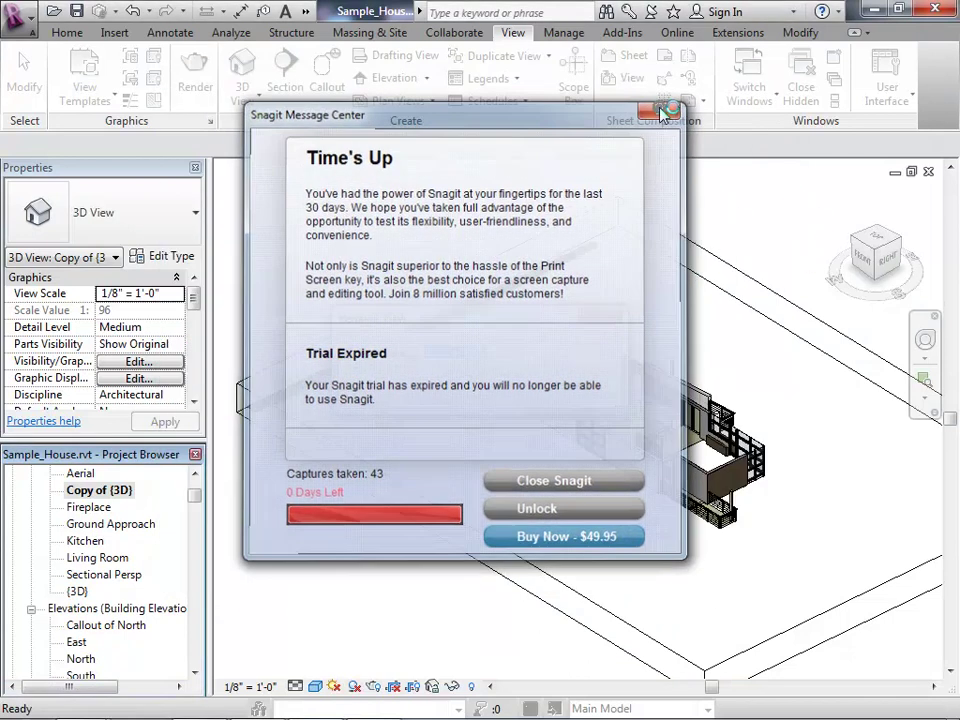
{"action": "key", "text": "Num_Lock"}
{"action": "left_click", "coordinate": [500, 352]}
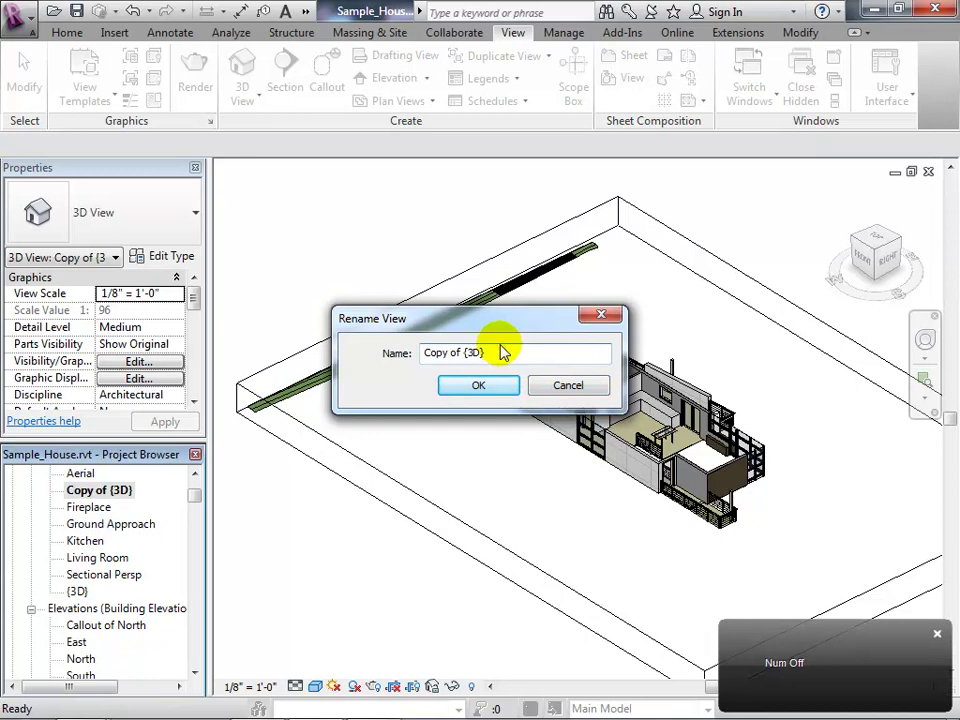
{"action": "left_click_drag", "start_coordinate": [503, 352], "coordinate": [388, 358]}
{"action": "key", "text": "Print"}
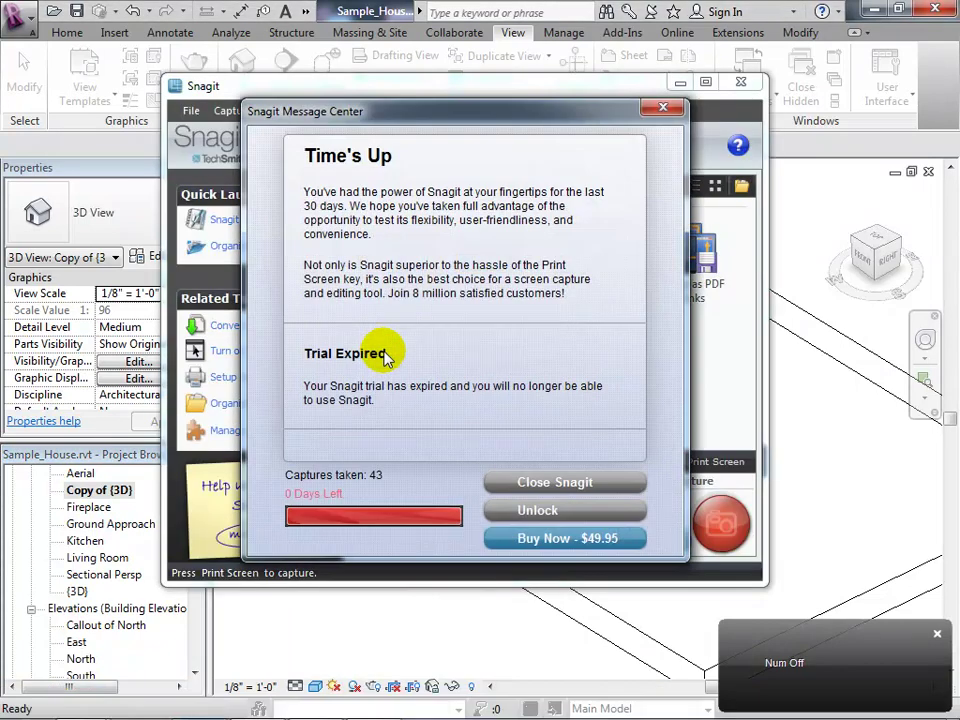
{"action": "left_click", "coordinate": [665, 113]}
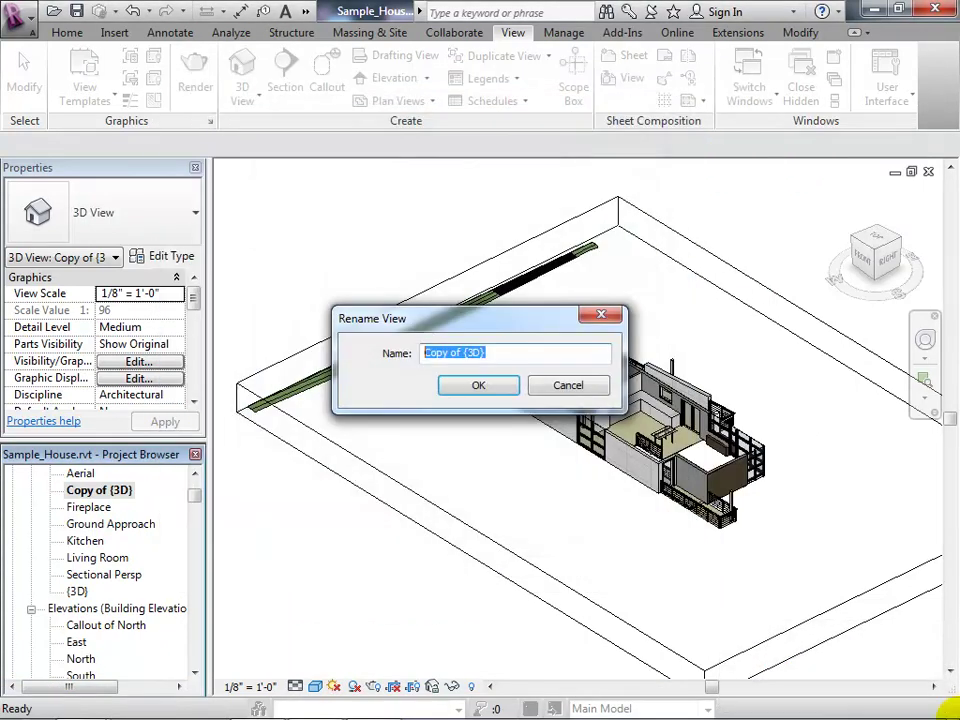
{"action": "mouse_move", "coordinate": [955, 702]}
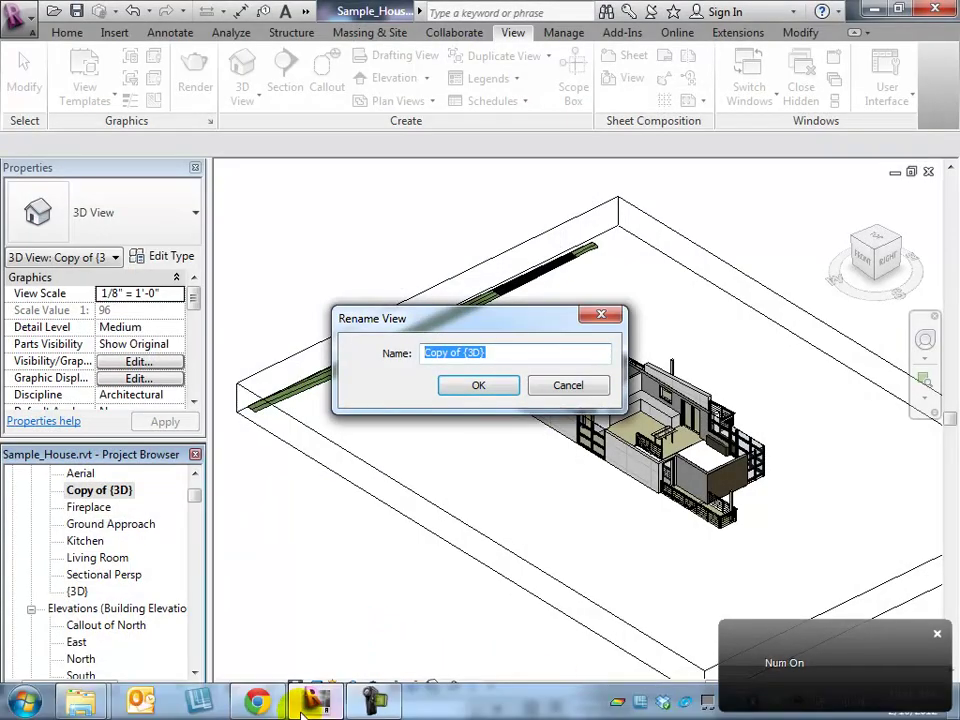
{"action": "left_click", "coordinate": [504, 351]}
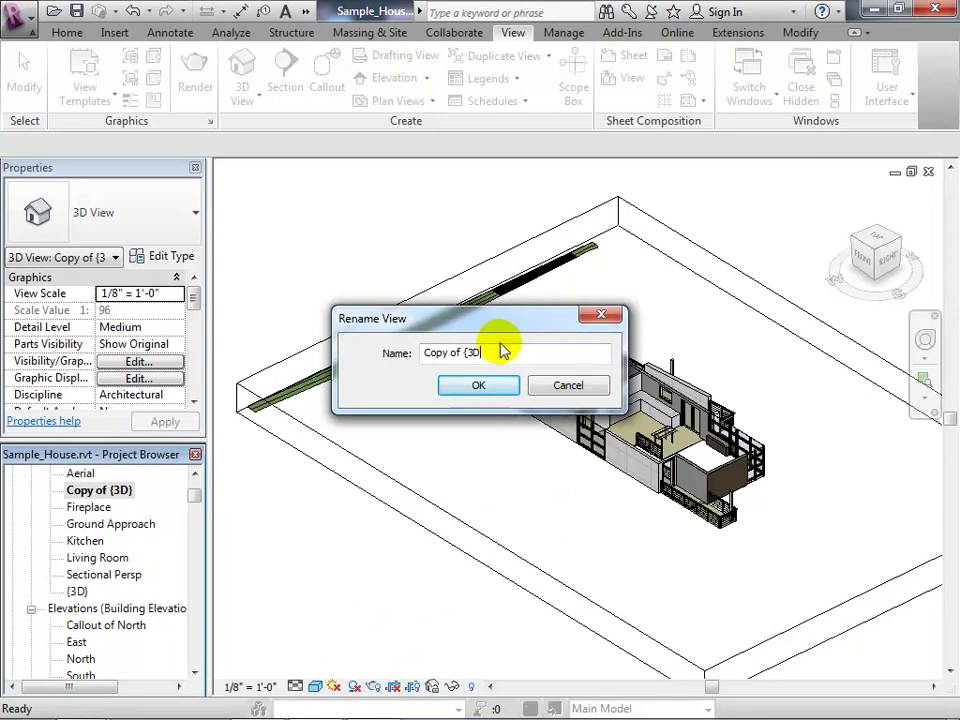
{"action": "key", "text": "BackSpace"}
{"action": "key", "text": "BackSpace"}
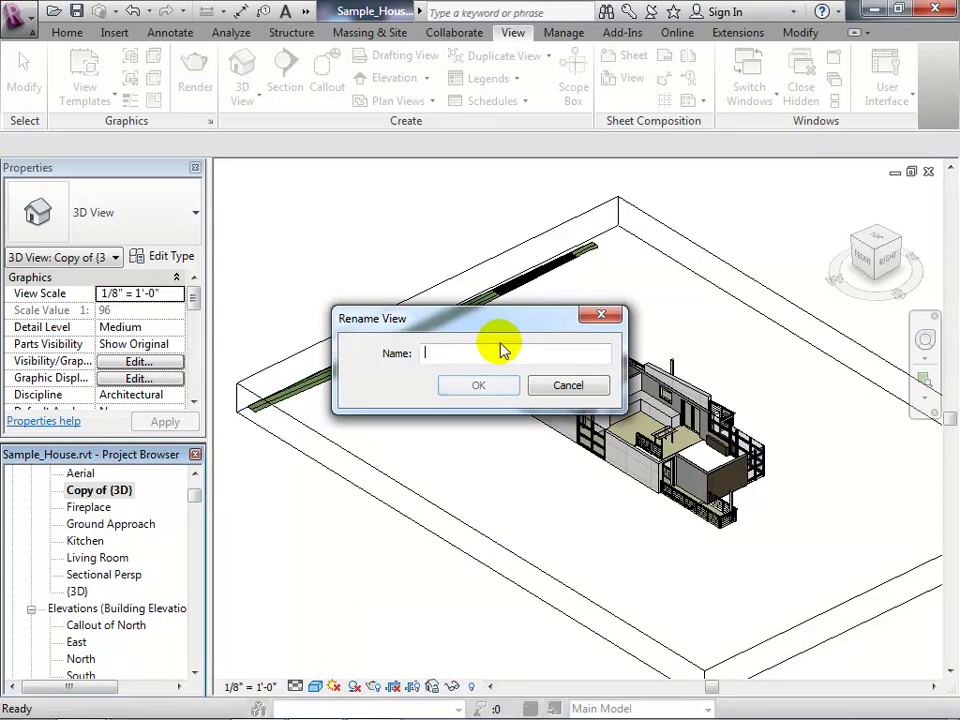
{"action": "type", "text": "B"}
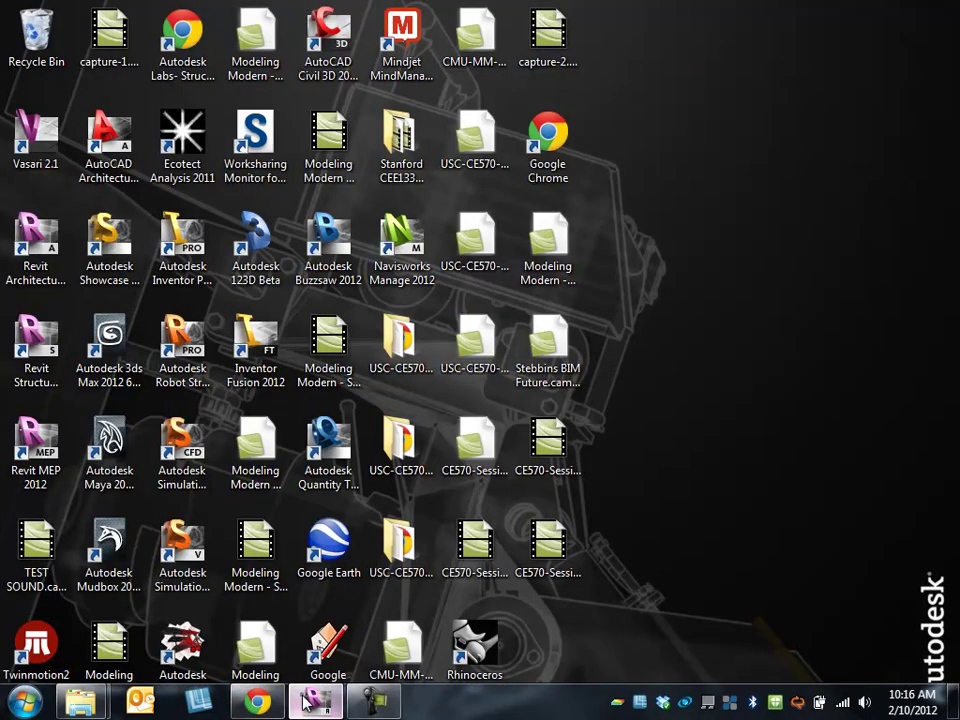
{"action": "left_click", "coordinate": [315, 700]}
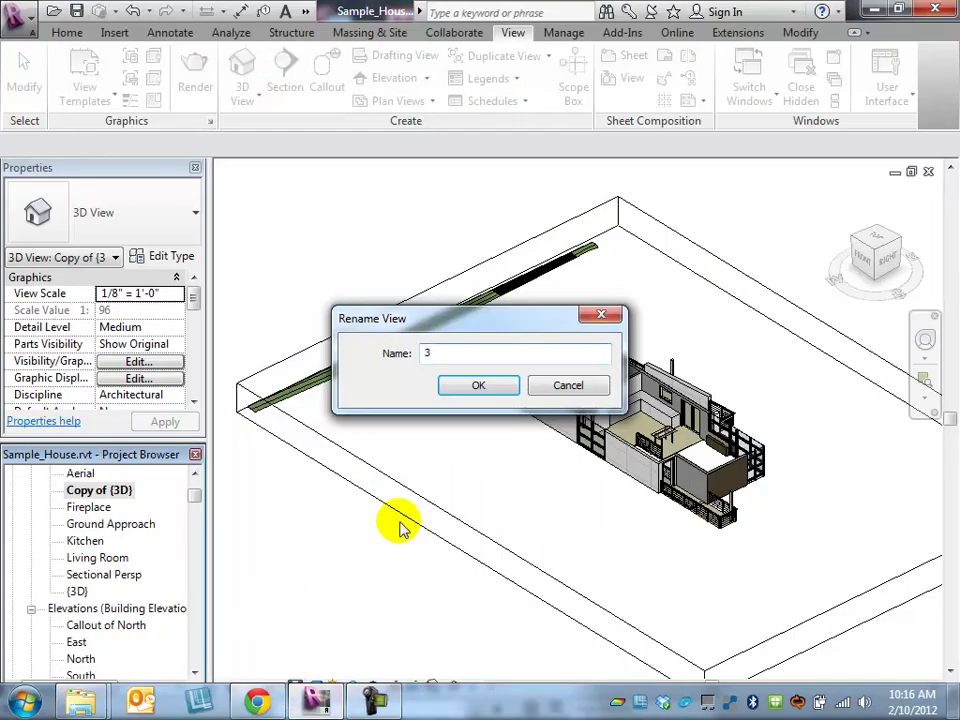
{"action": "left_click", "coordinate": [568, 386]}
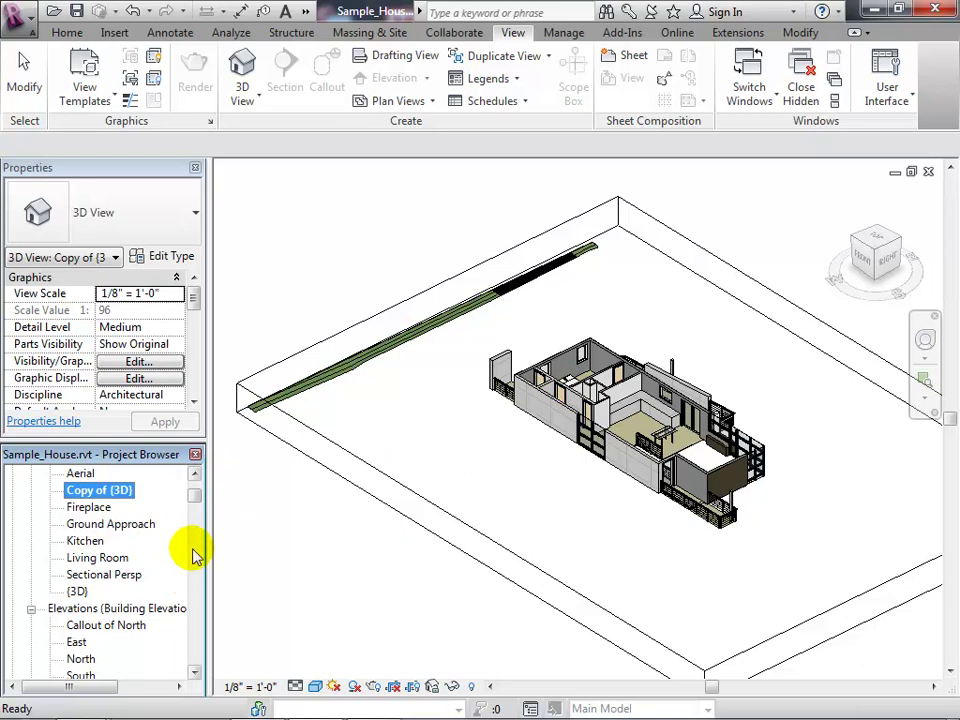
Open the 3D View 1 camera view and turn on its Section Box
{"action": "left_click_drag", "start_coordinate": [196, 497], "coordinate": [197, 487]}
{"action": "double_click", "coordinate": [100, 592]}
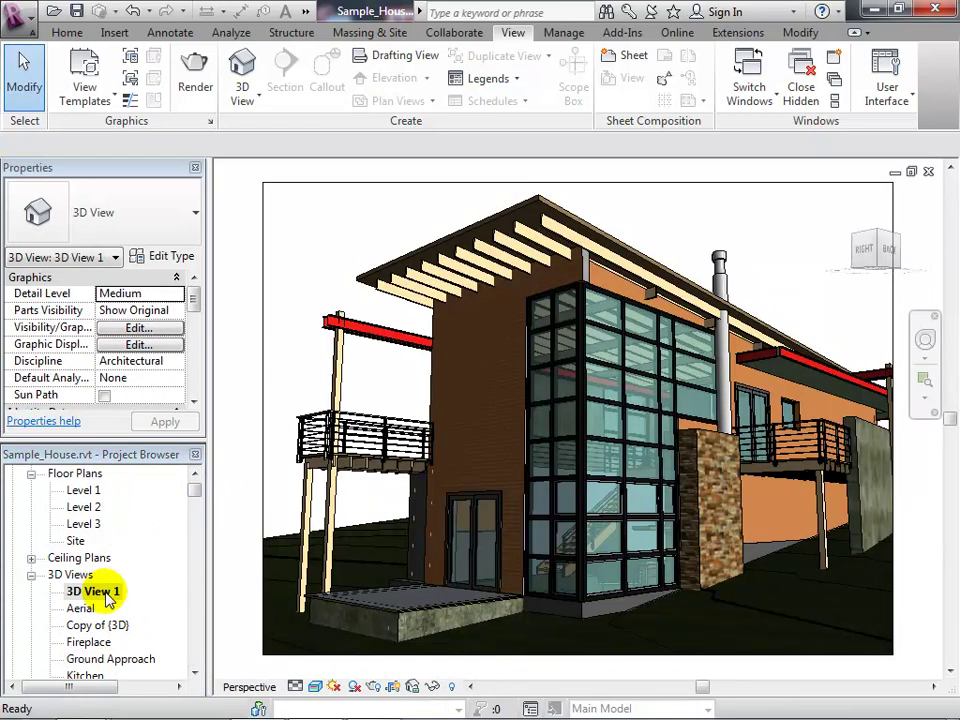
{"action": "left_click_drag", "start_coordinate": [191, 297], "coordinate": [195, 339]}
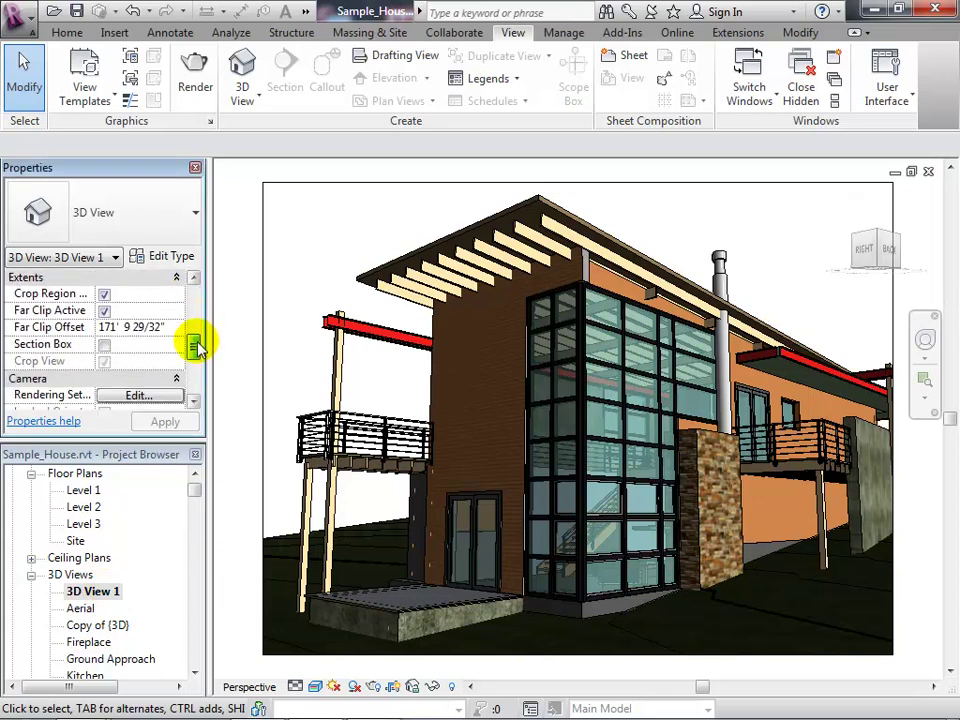
{"action": "left_click", "coordinate": [104, 345]}
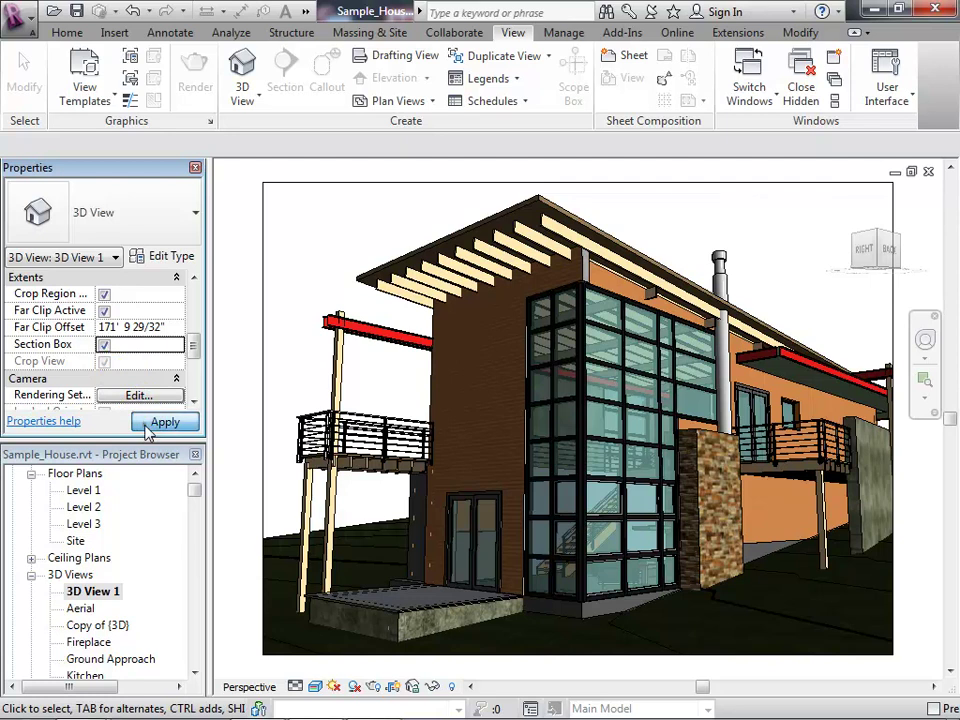
{"action": "left_click", "coordinate": [145, 424]}
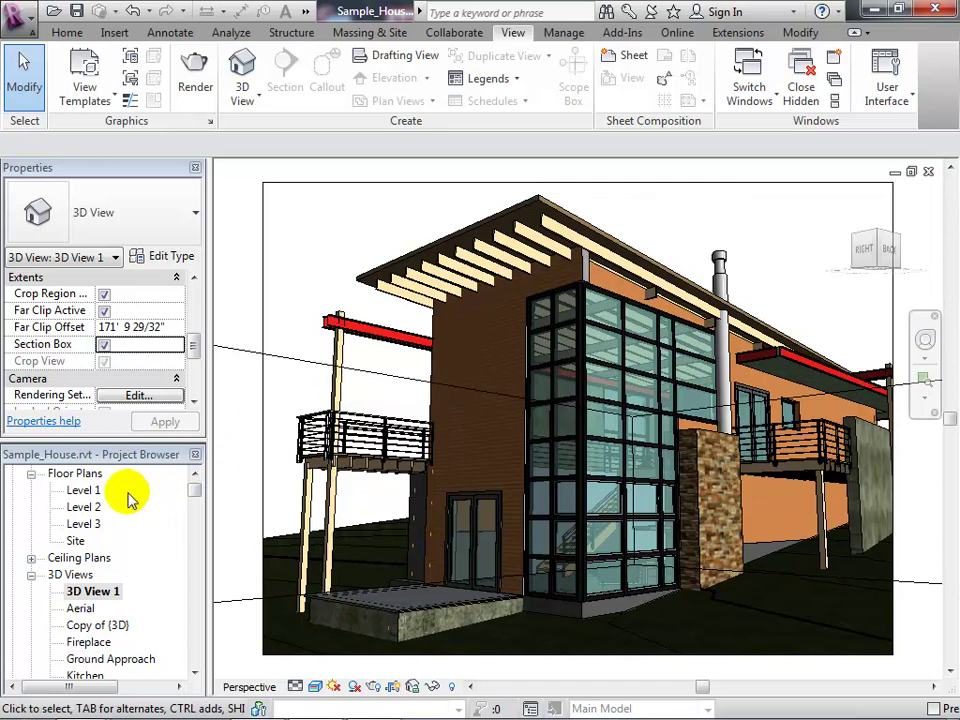
Open Floor Plan: Level 1 and tile all the open view windows
{"action": "double_click", "coordinate": [88, 490]}
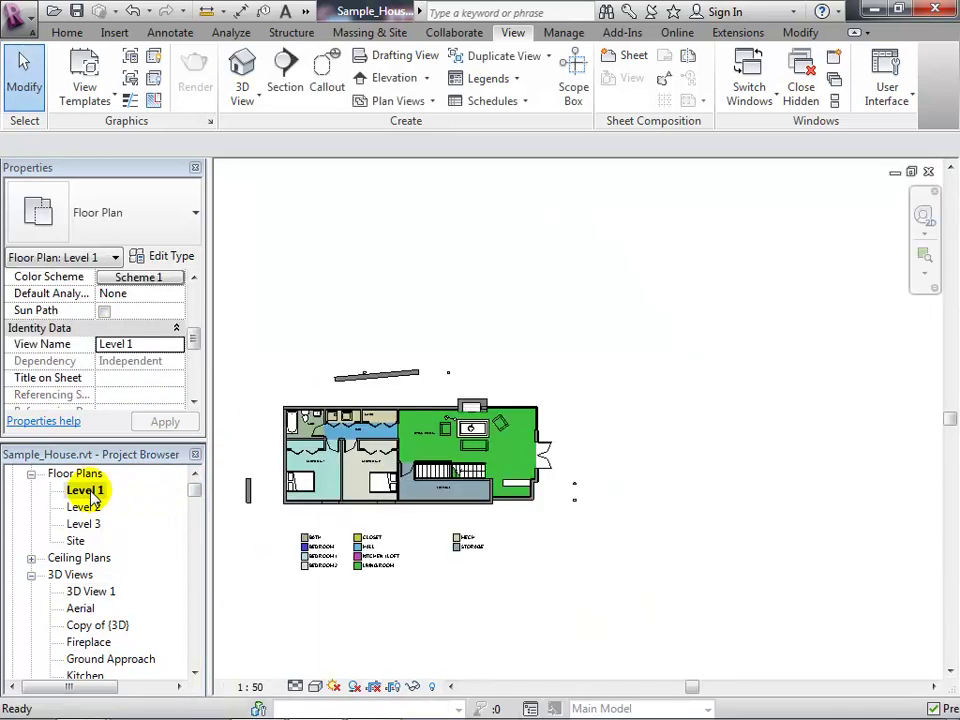
{"action": "left_click", "coordinate": [107, 594]}
{"action": "double_click", "coordinate": [108, 596]}
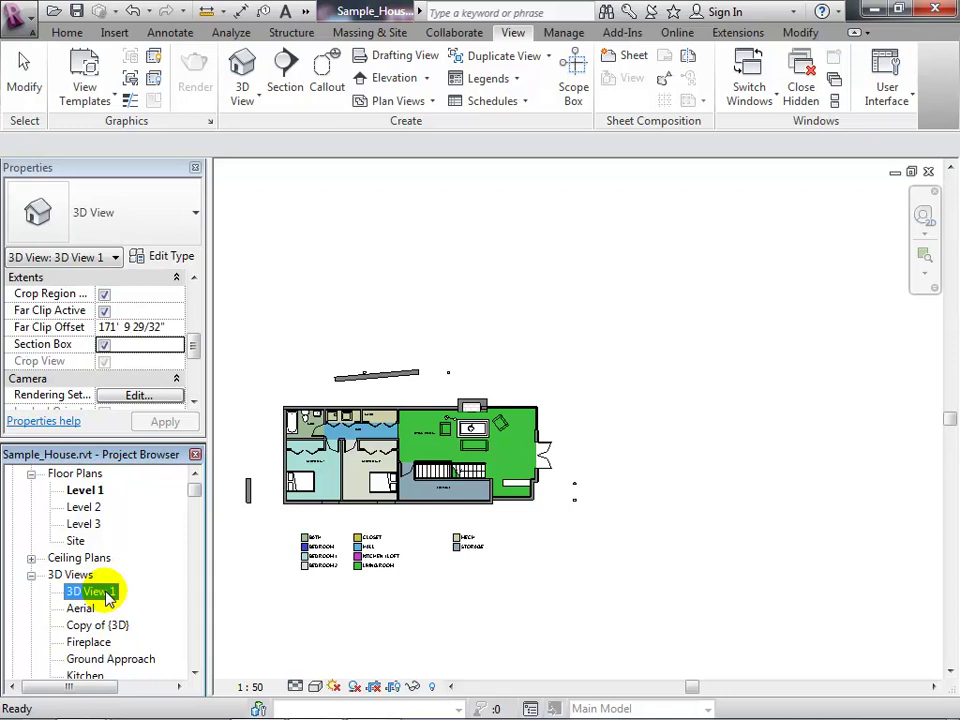
{"action": "left_click", "coordinate": [835, 101]}
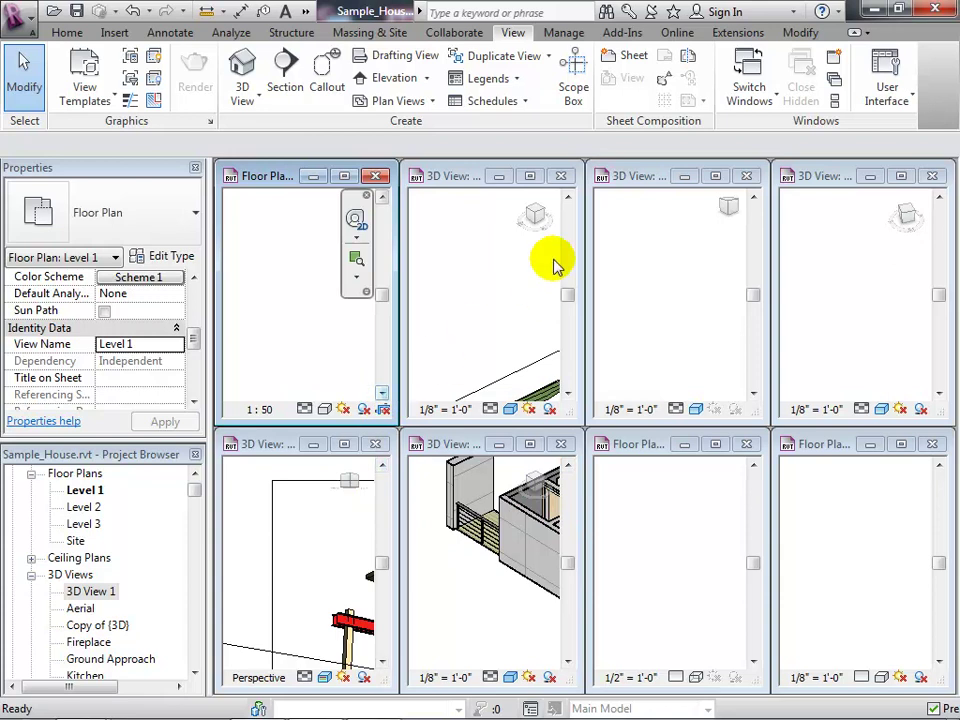
Close the three surplus 3D view windows in the same row as the Level 1 floor plan
{"action": "left_click", "coordinate": [561, 176]}
{"action": "left_click", "coordinate": [746, 176]}
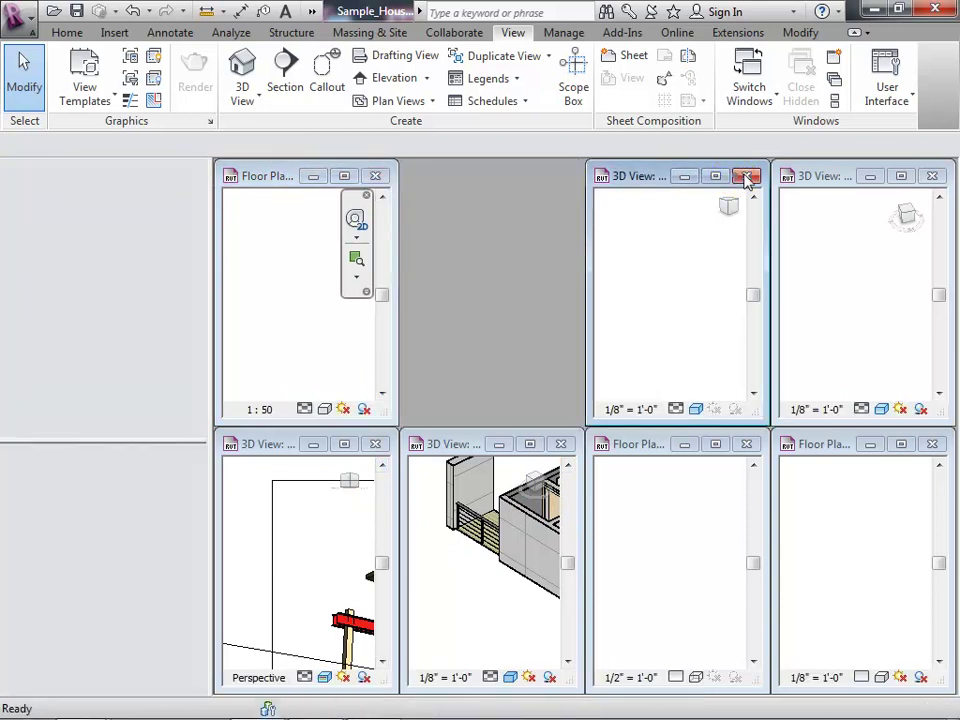
{"action": "left_click", "coordinate": [932, 176]}
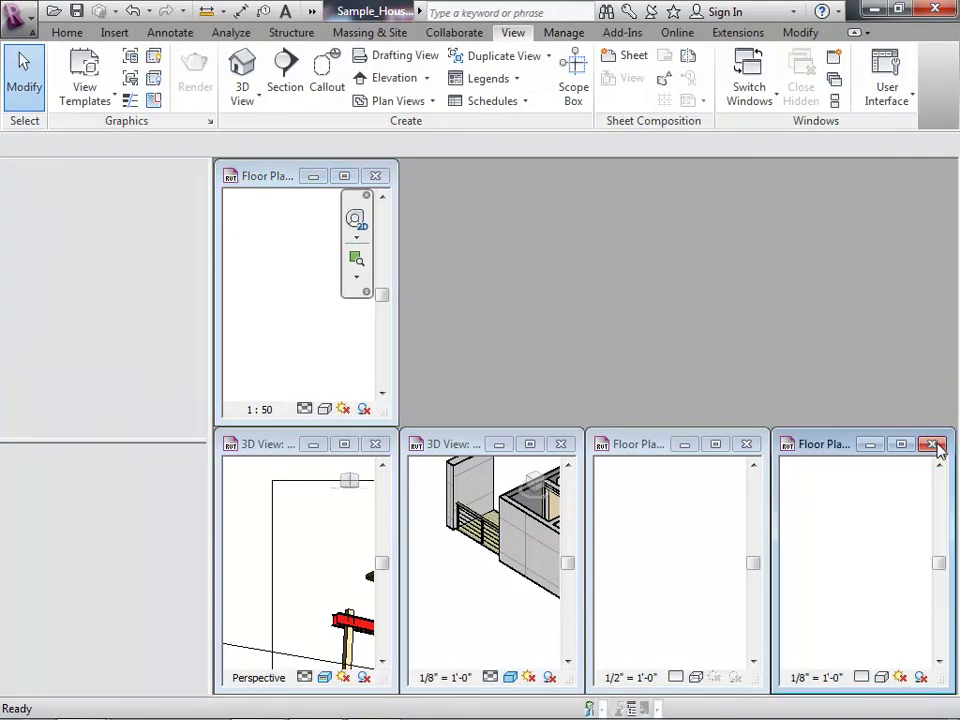
{"action": "left_click", "coordinate": [932, 444]}
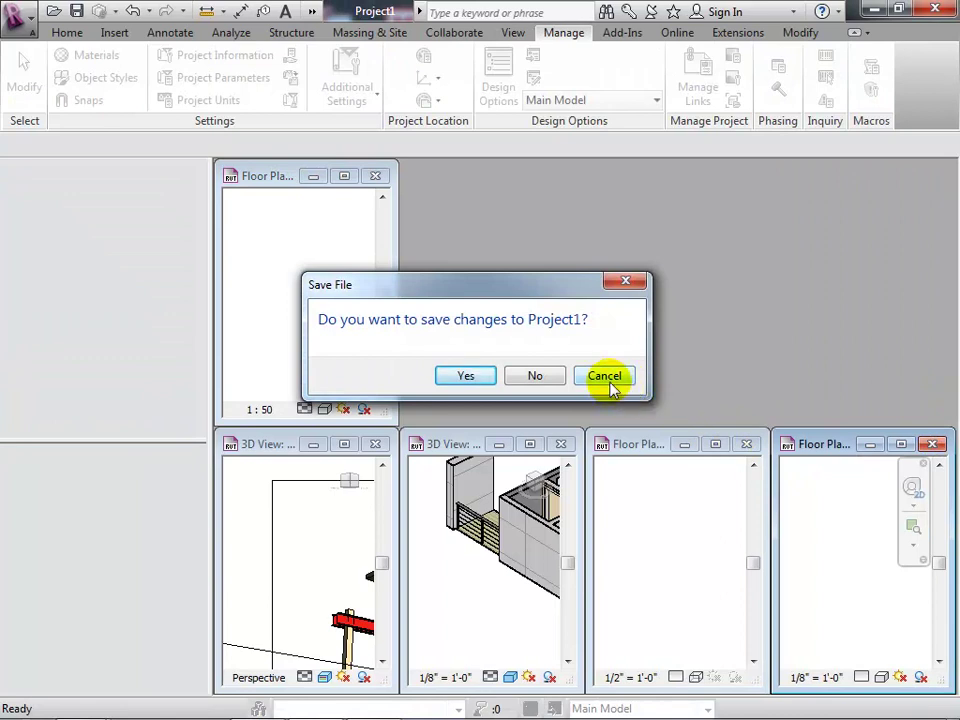
{"action": "left_click", "coordinate": [455, 376]}
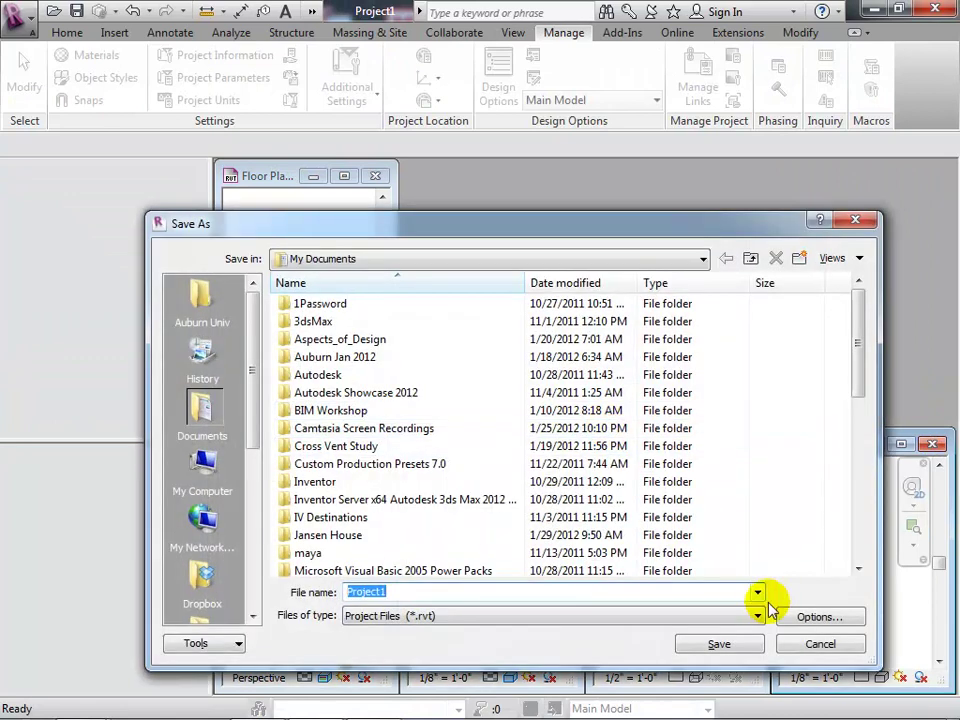
{"action": "left_click", "coordinate": [807, 644]}
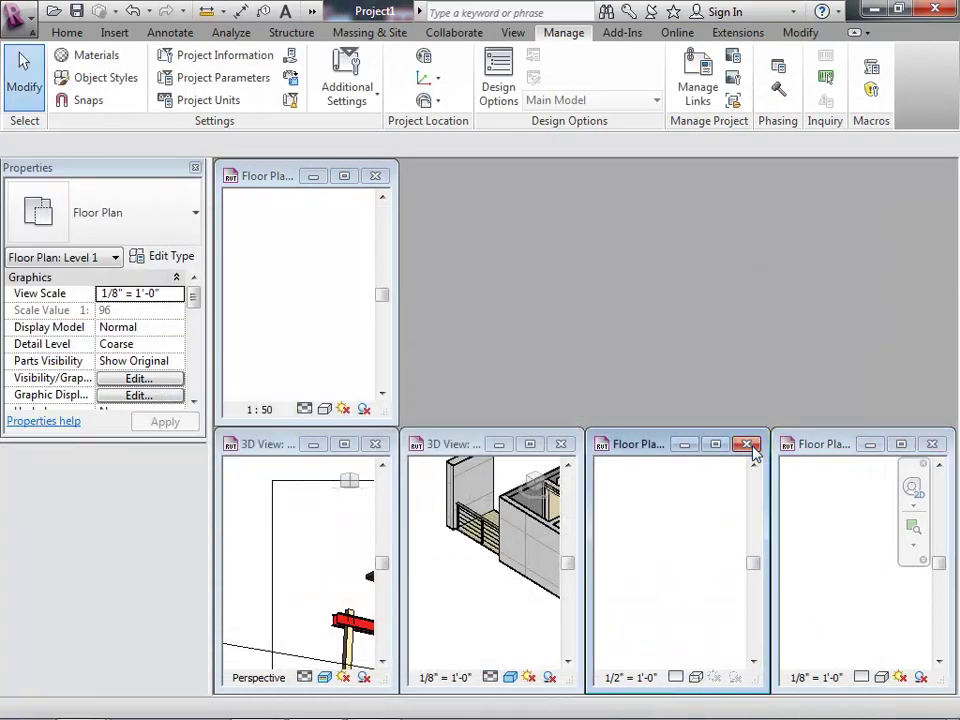
Close the Family1 and Project1 floor plan windows without saving either file
{"action": "left_click", "coordinate": [746, 444]}
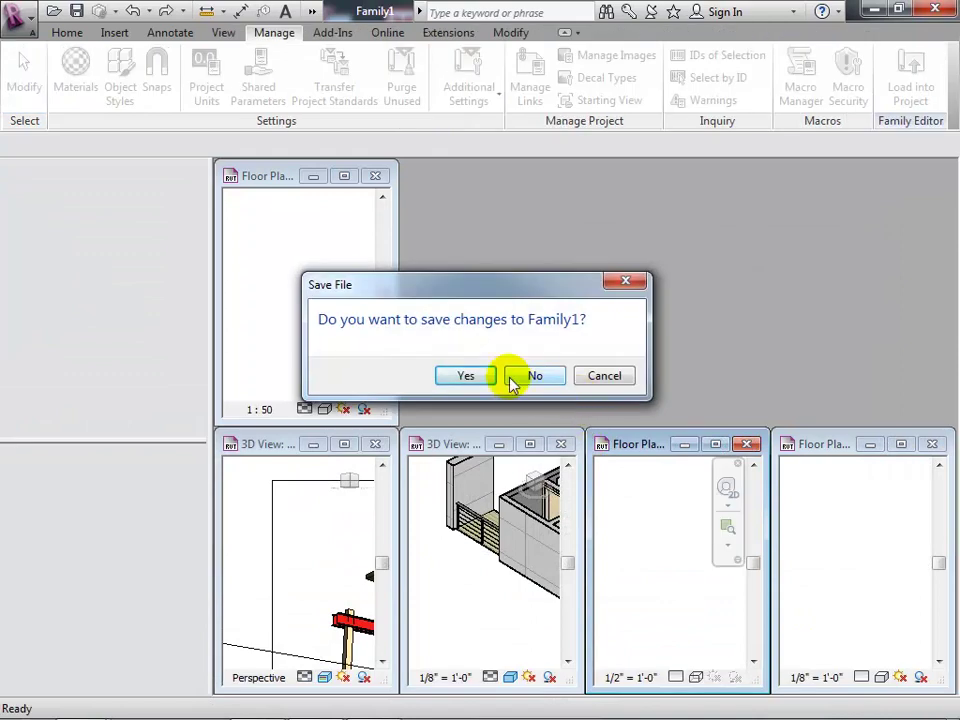
{"action": "left_click", "coordinate": [512, 382]}
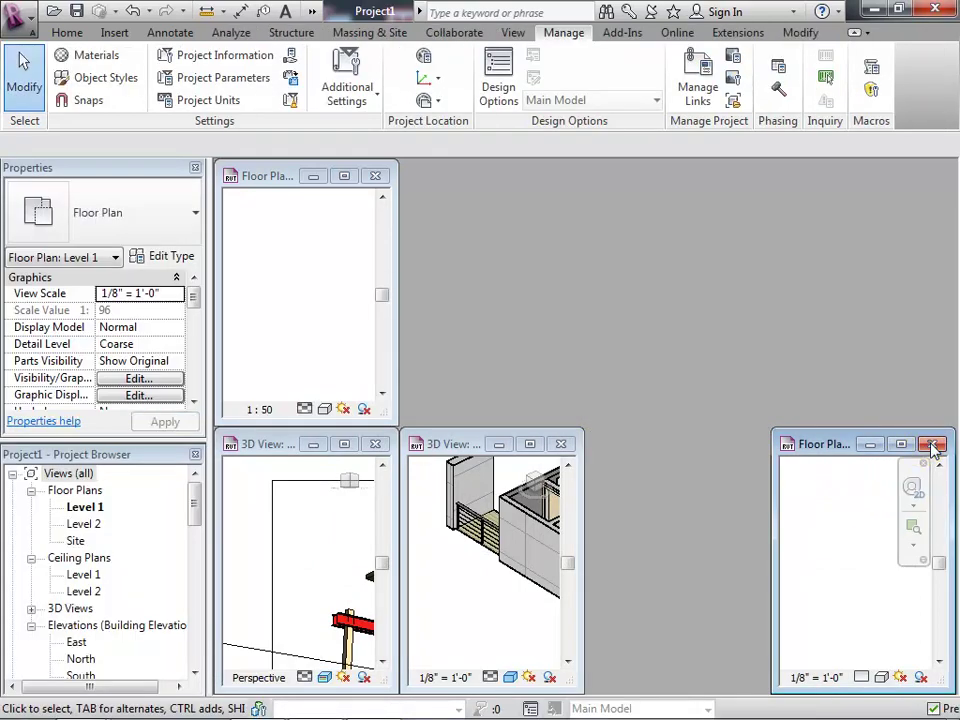
{"action": "left_click", "coordinate": [931, 444]}
{"action": "left_click", "coordinate": [540, 377]}
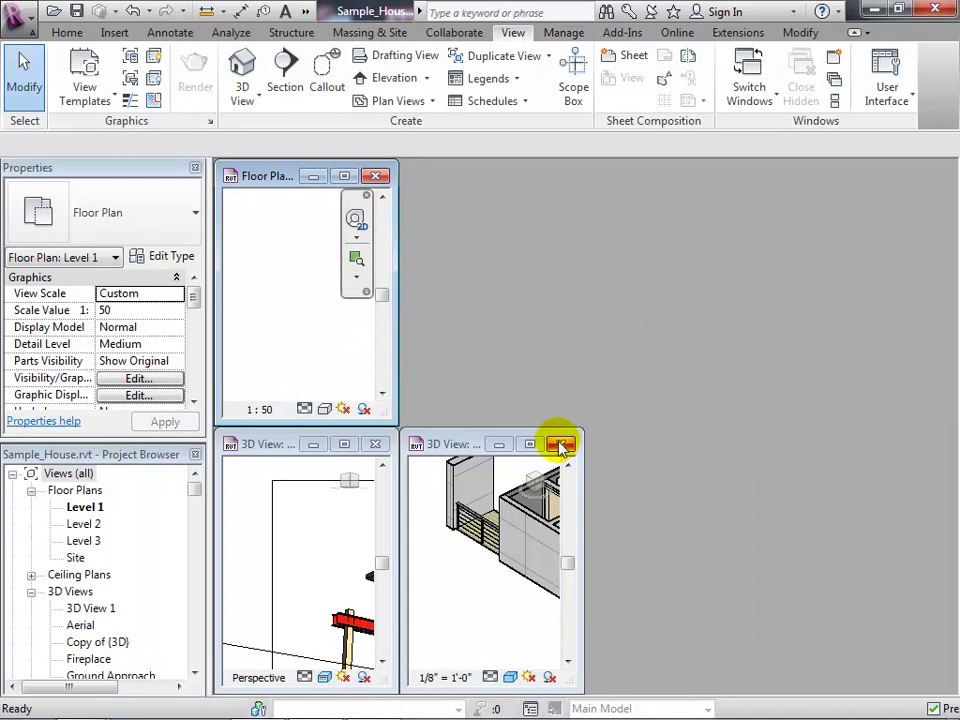
Close the {3D} view with the cut house and tile Floor Plan: Level 1 beside 3D View 1
{"action": "left_click", "coordinate": [562, 447]}
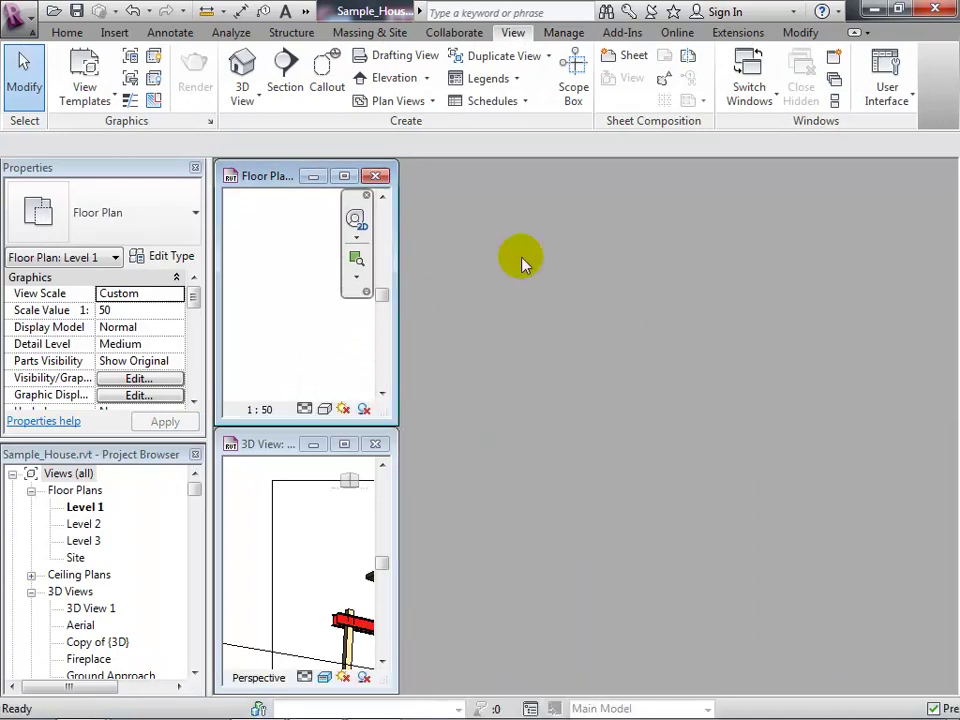
{"action": "left_click", "coordinate": [834, 103]}
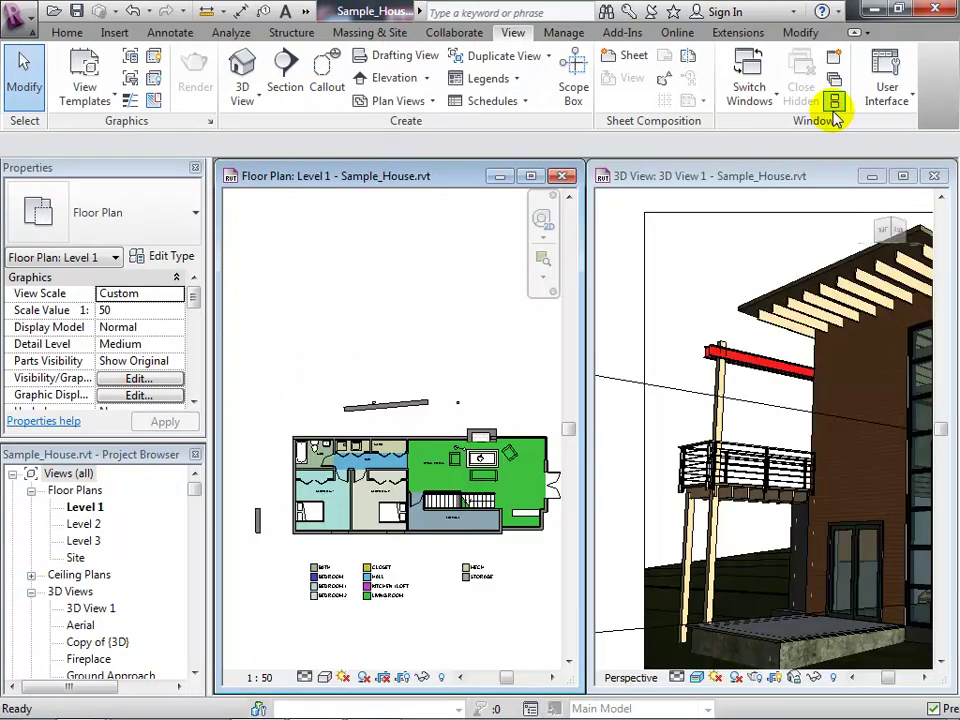
Select the section box of 3D View 1 and pull its upper edge in the Level 1 plan down so it cuts through the house
{"action": "left_click", "coordinate": [670, 390]}
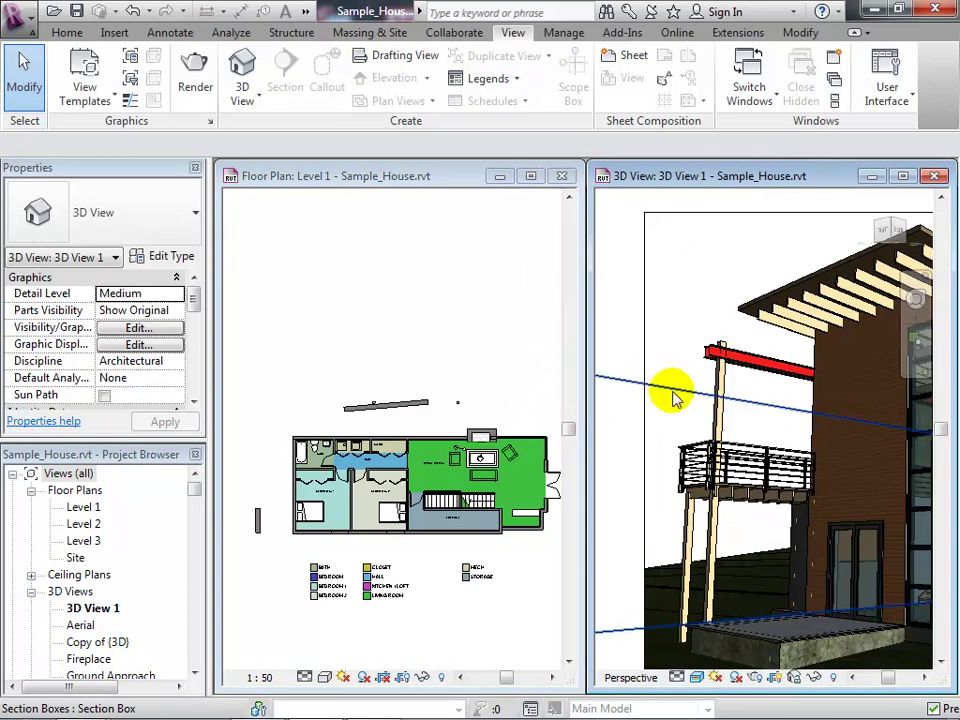
{"action": "left_click", "coordinate": [692, 398]}
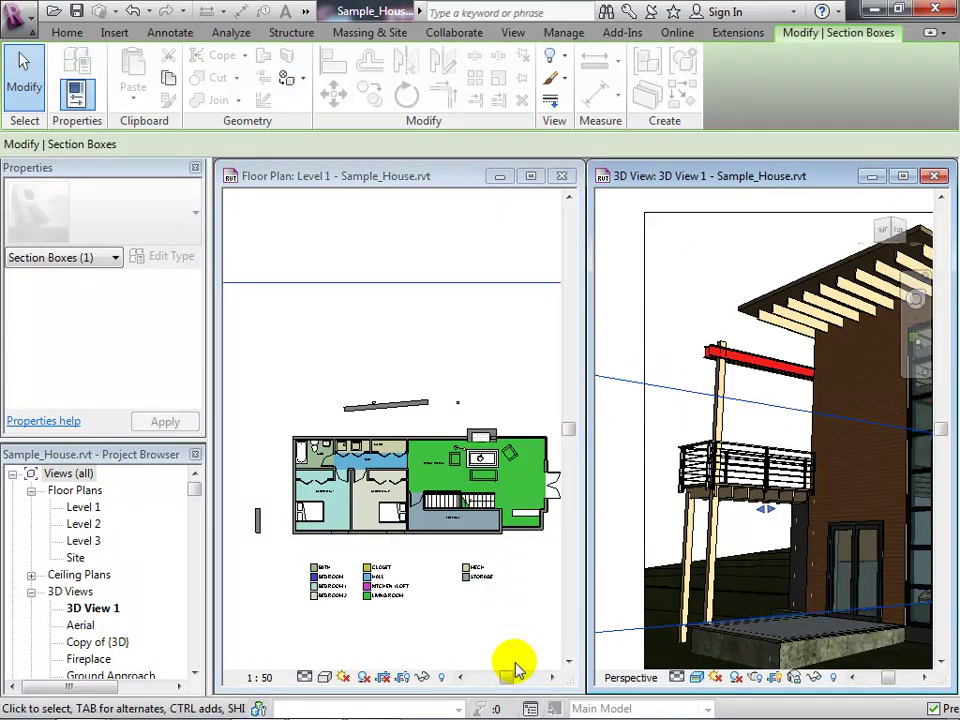
{"action": "left_click", "coordinate": [549, 683]}
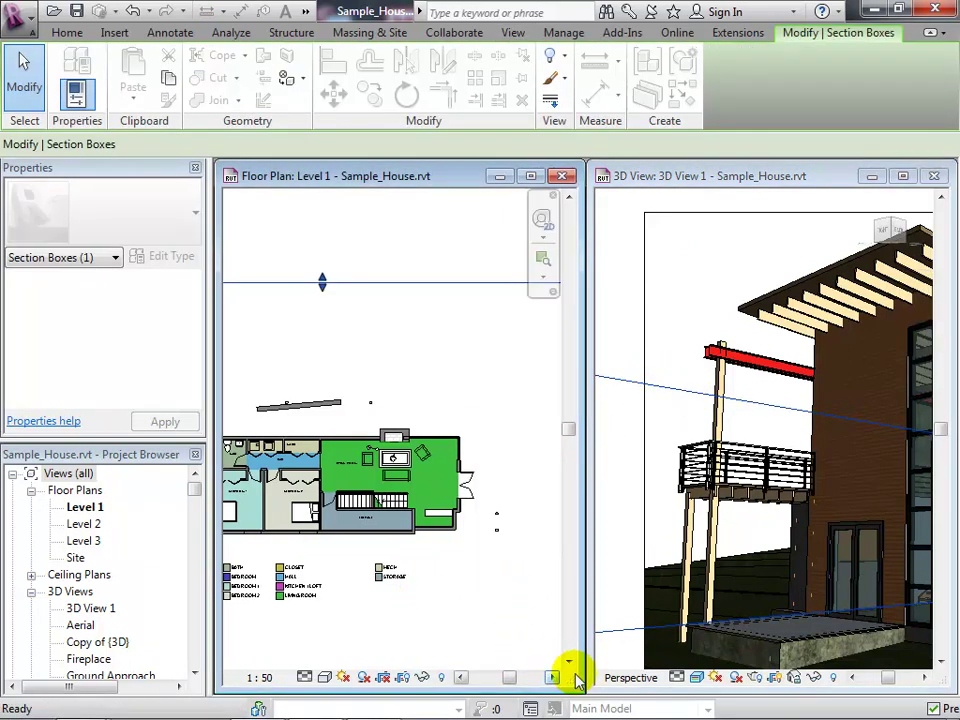
{"action": "left_click", "coordinate": [489, 588]}
{"action": "scroll", "coordinate": [489, 585], "scroll_direction": "down", "scroll_amount": 4}
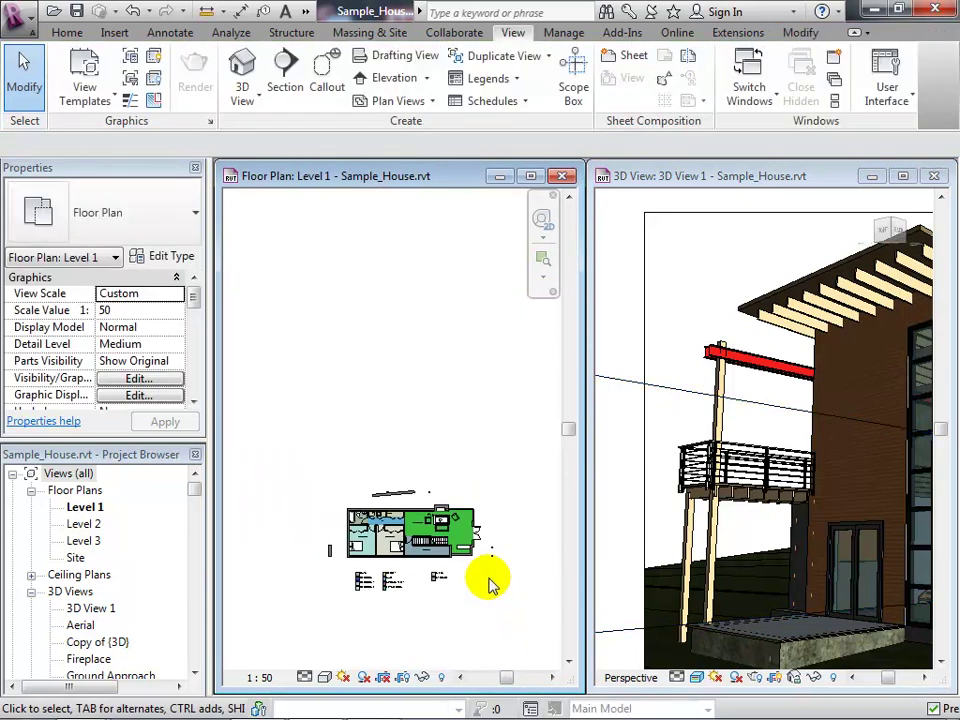
{"action": "left_click", "coordinate": [668, 390]}
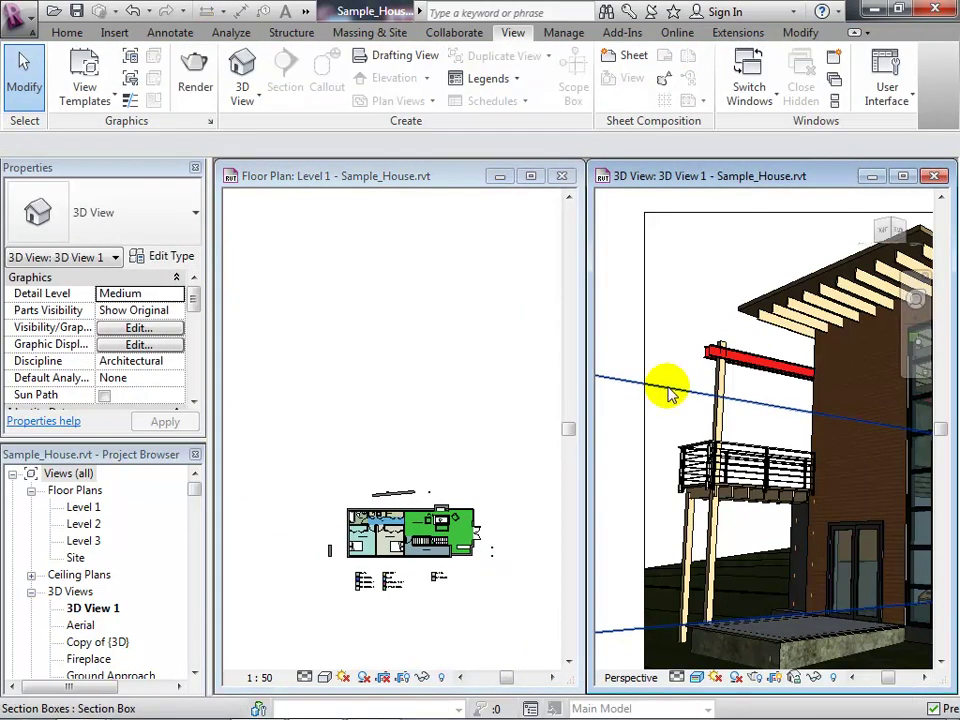
{"action": "left_click", "coordinate": [668, 390]}
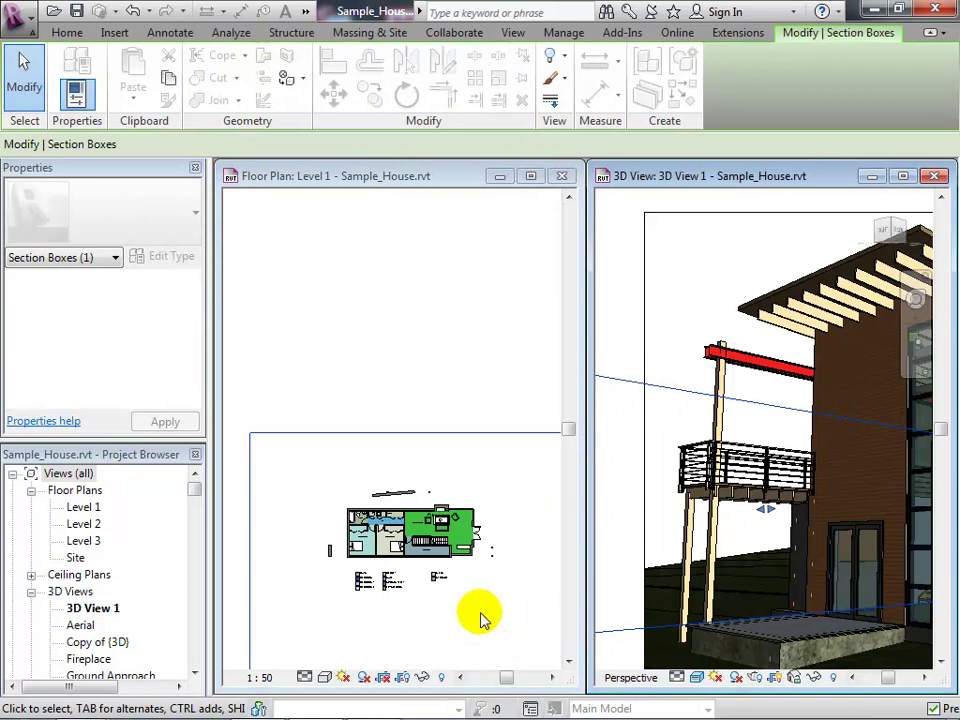
{"action": "key", "text": "z"}
{"action": "key", "text": "f"}
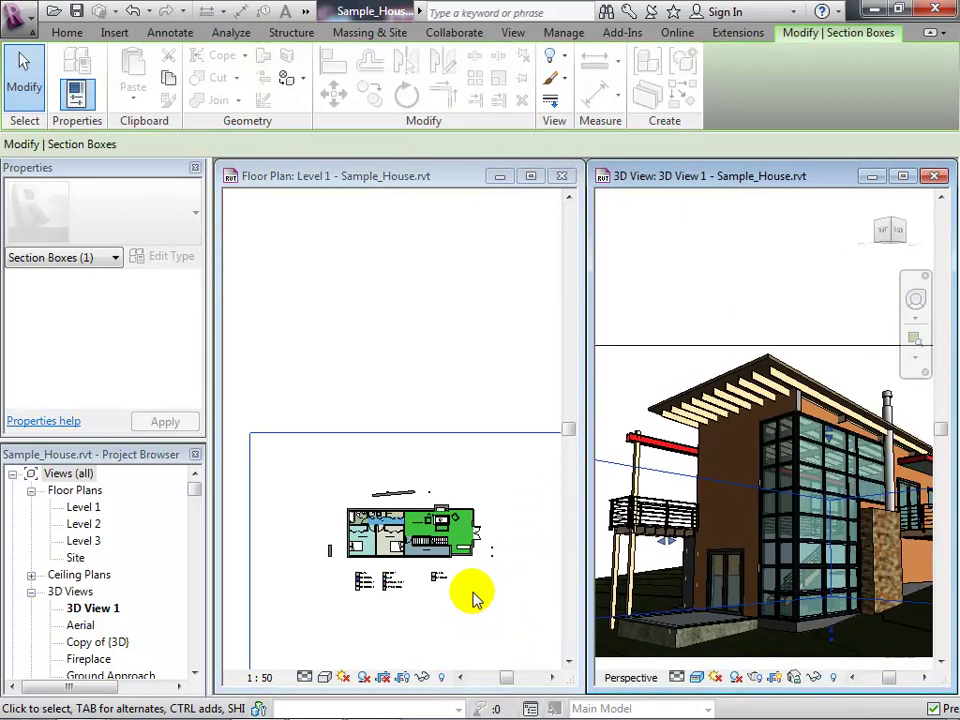
{"action": "left_click", "coordinate": [553, 679]}
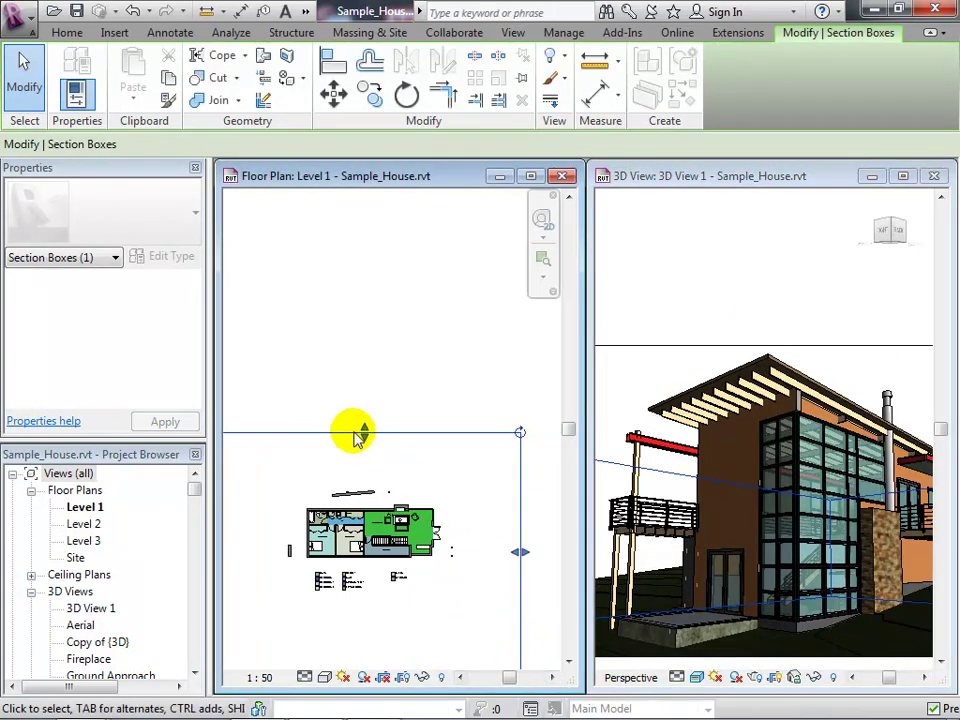
{"action": "left_click_drag", "start_coordinate": [364, 437], "coordinate": [350, 518]}
{"action": "left_click_drag", "start_coordinate": [352, 517], "coordinate": [350, 519]}
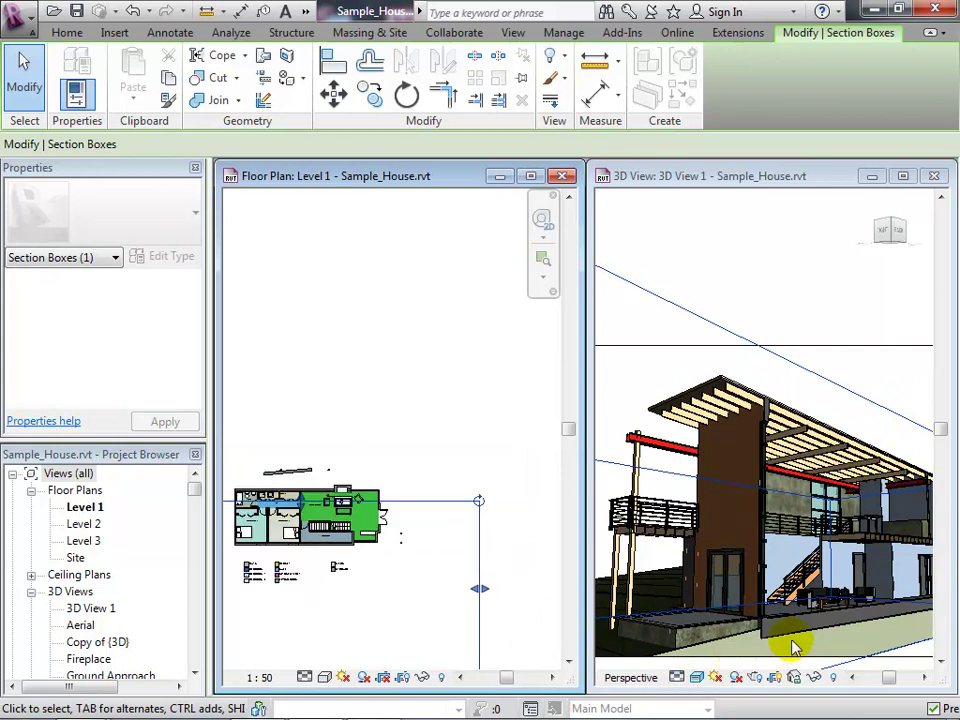
Maximize 3D View 1 and render the sectioned house at Draft quality with the Exterior: Sun only scheme and Sky: Few Clouds background
{"action": "left_click", "coordinate": [904, 175]}
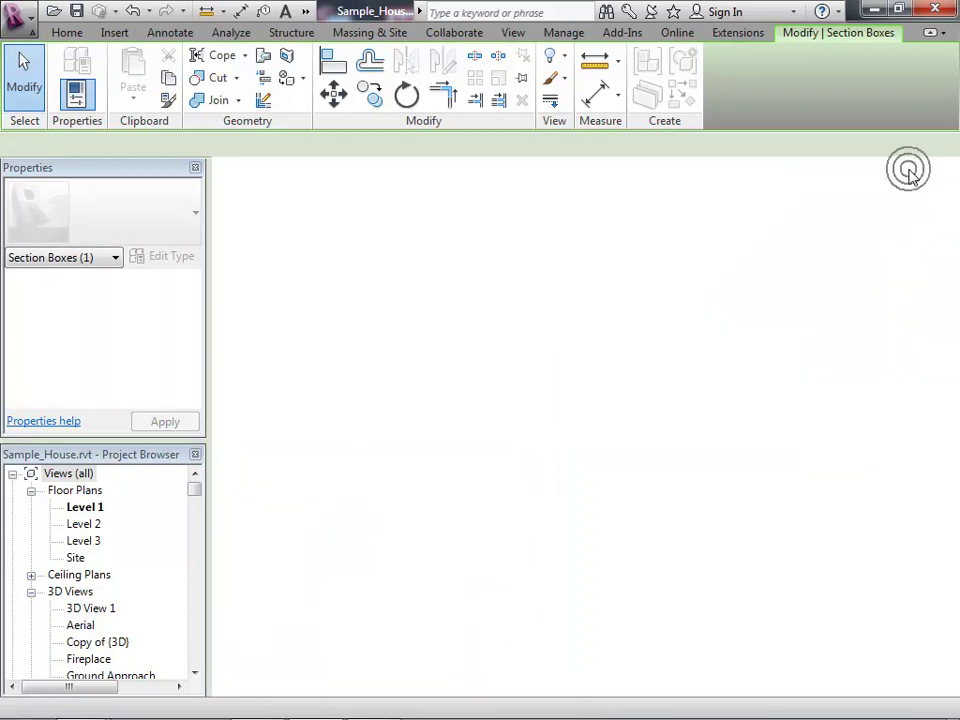
{"action": "scroll", "coordinate": [514, 456], "scroll_direction": "up", "scroll_amount": 3}
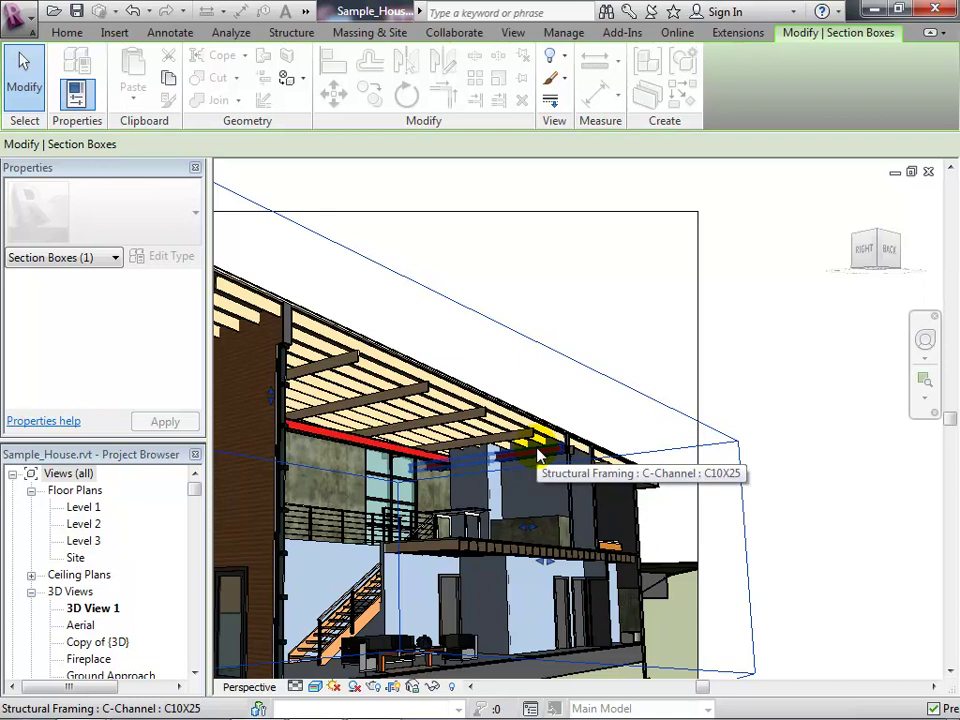
{"action": "left_click", "coordinate": [375, 690]}
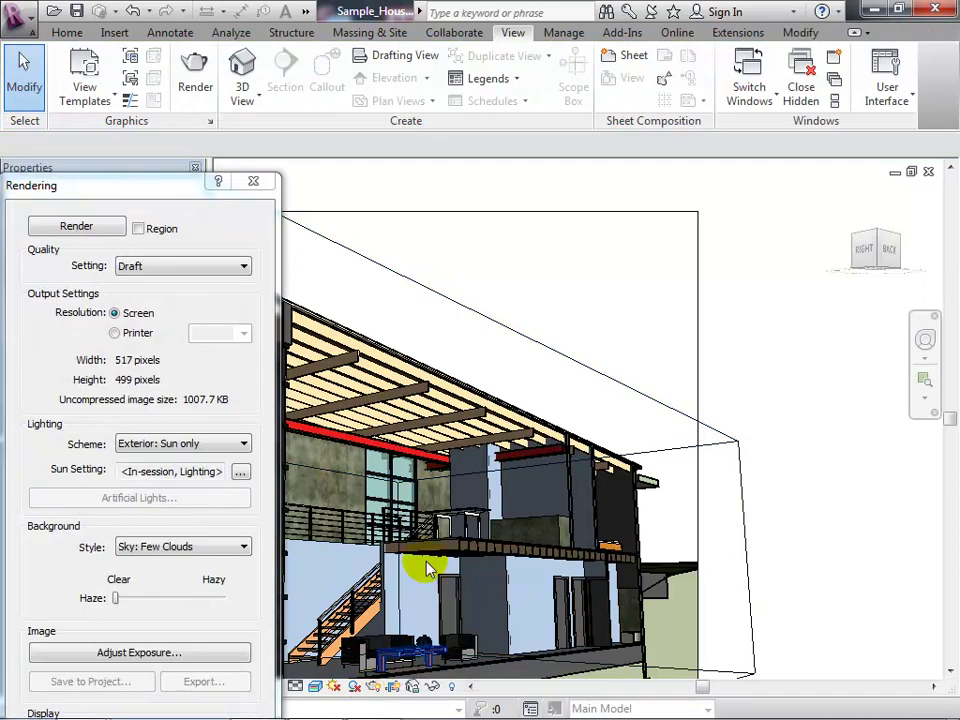
{"action": "left_click_drag", "start_coordinate": [151, 190], "coordinate": [145, 97]}
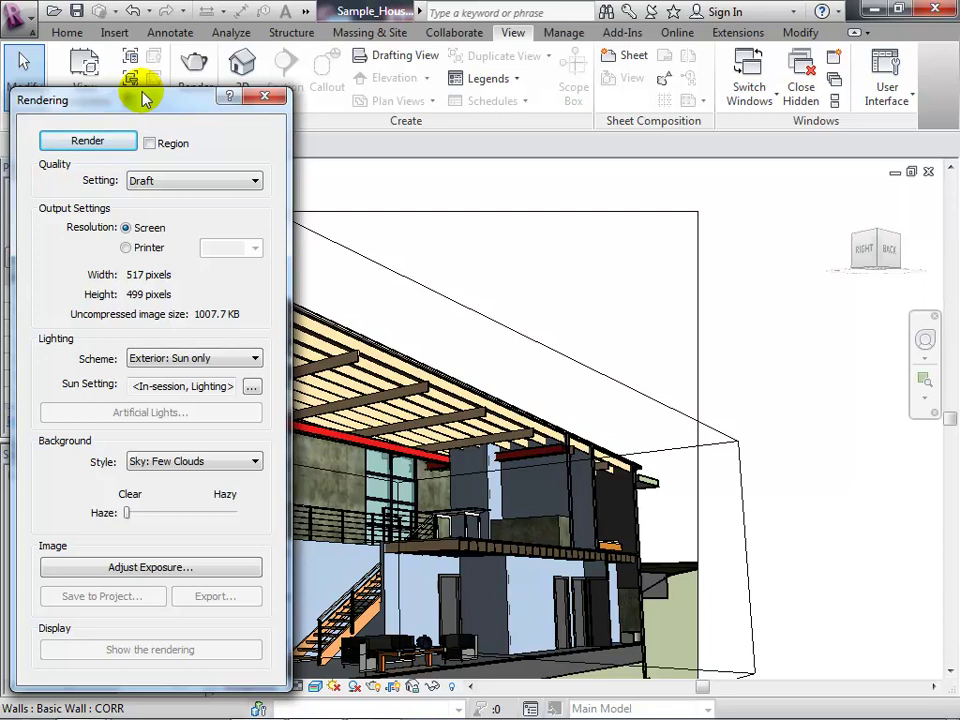
{"action": "left_click", "coordinate": [62, 141]}
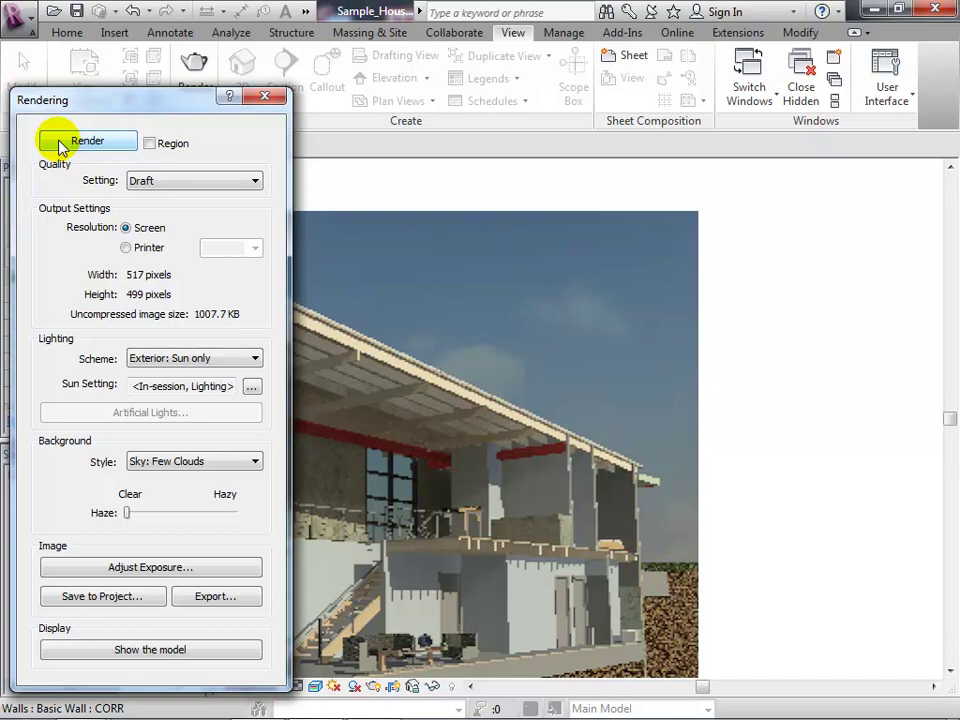
Set the rendering quality to Medium and render the sectioned camera view again
{"action": "left_click", "coordinate": [168, 182]}
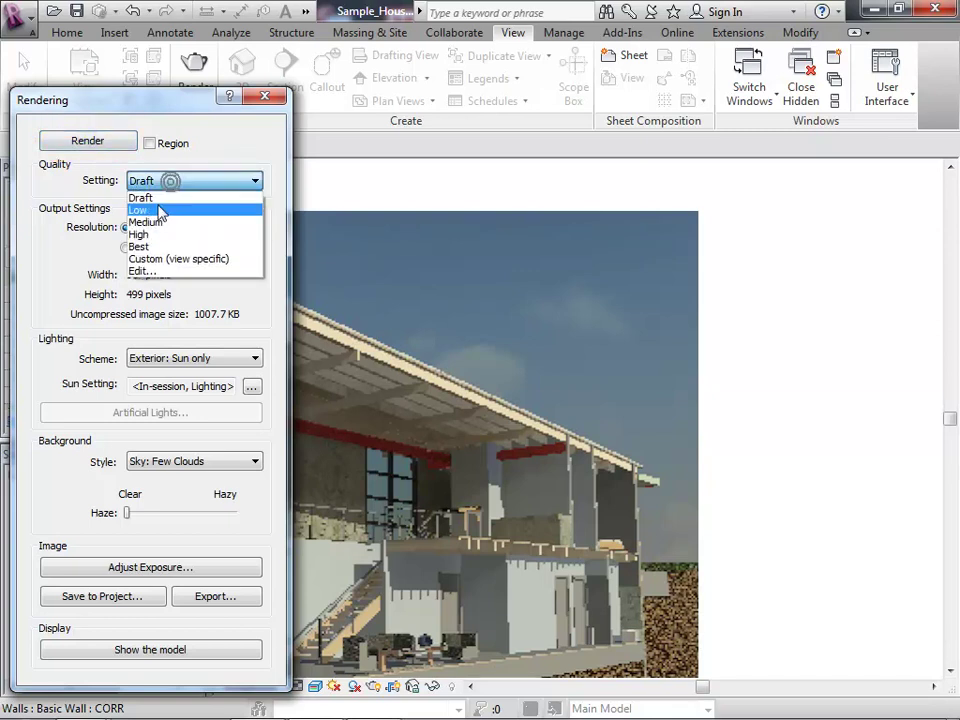
{"action": "left_click", "coordinate": [157, 223]}
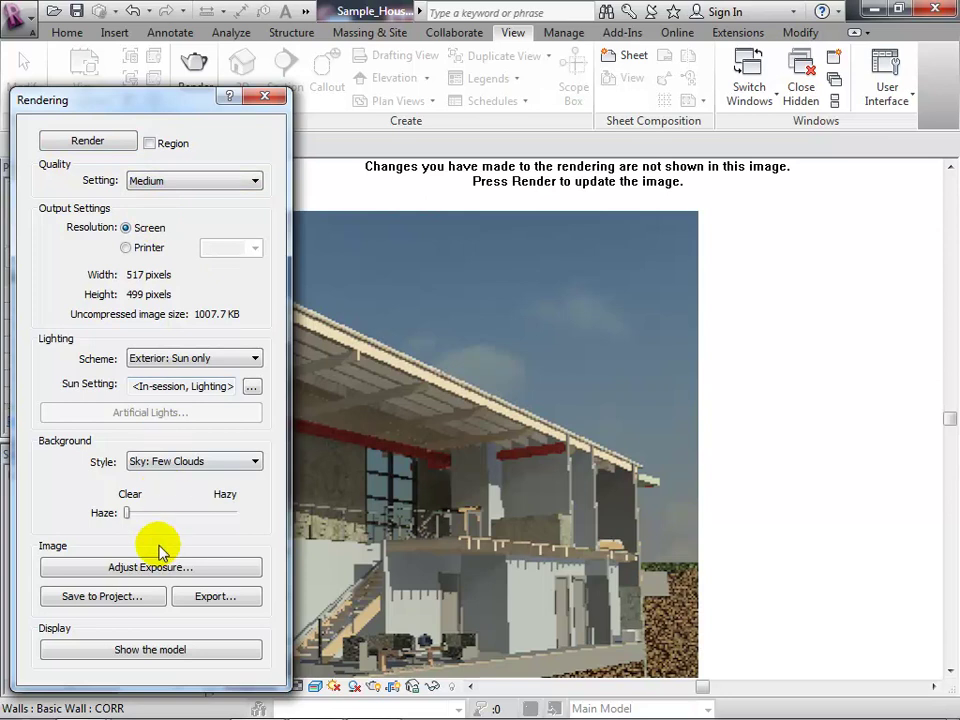
{"action": "left_click", "coordinate": [118, 142]}
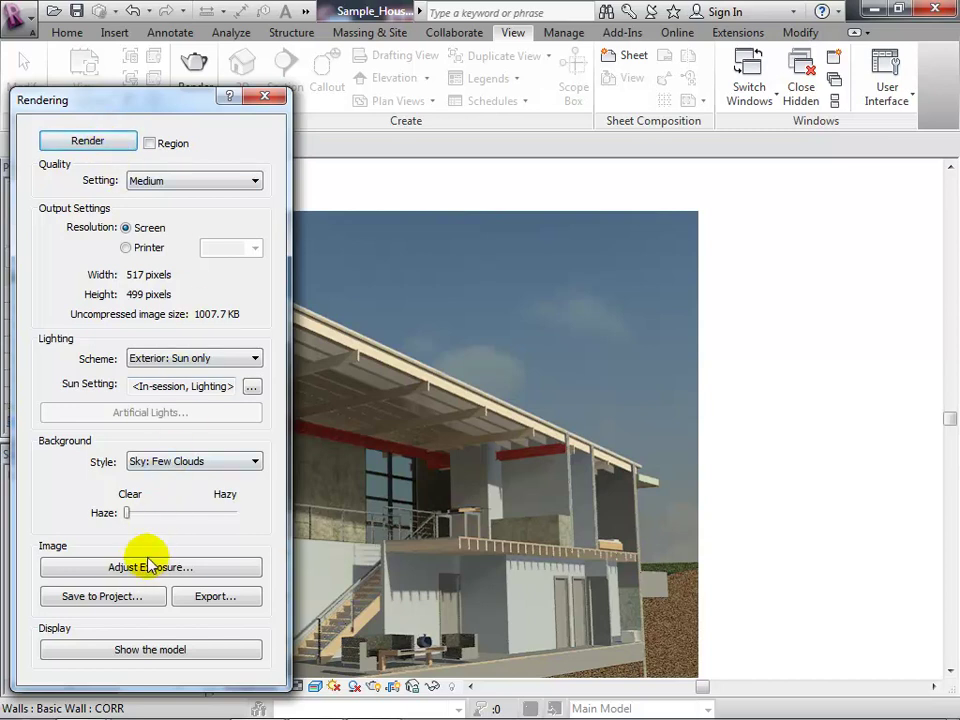
Adjust the rendering's exposure value, trying a darker setting and 6.78 before applying 12.83
{"action": "left_click_drag", "start_coordinate": [139, 107], "coordinate": [805, 115]}
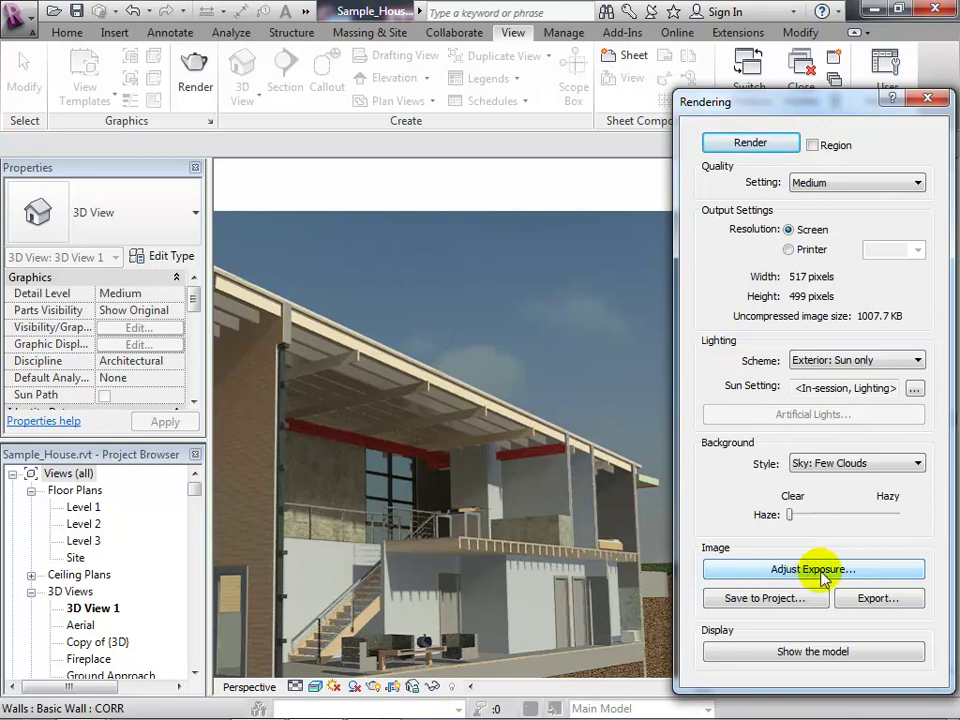
{"action": "left_click", "coordinate": [810, 568]}
{"action": "left_click_drag", "start_coordinate": [746, 224], "coordinate": [703, 78]}
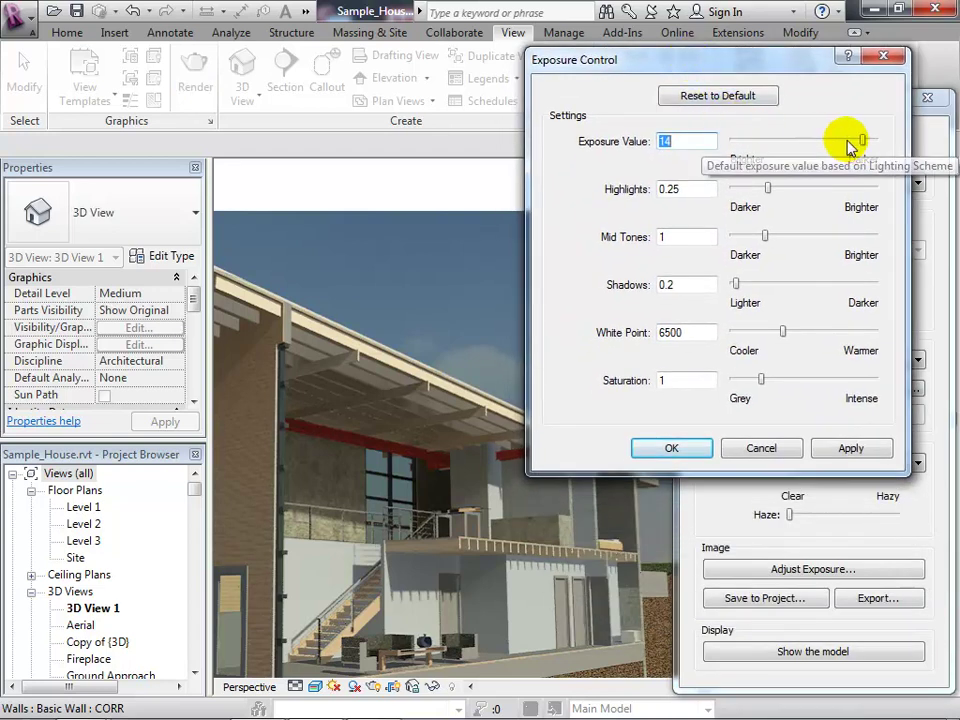
{"action": "left_click_drag", "start_coordinate": [861, 141], "coordinate": [868, 147]}
{"action": "left_click", "coordinate": [851, 448]}
{"action": "left_click_drag", "start_coordinate": [868, 141], "coordinate": [815, 147]}
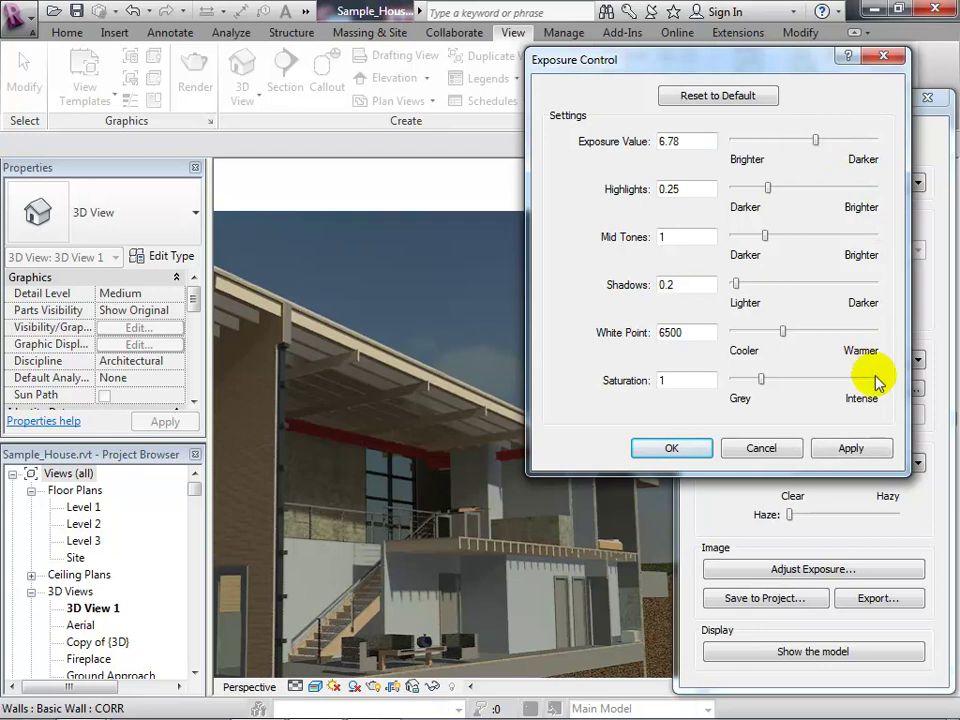
{"action": "left_click", "coordinate": [851, 448]}
{"action": "left_click_drag", "start_coordinate": [816, 144], "coordinate": [855, 146]}
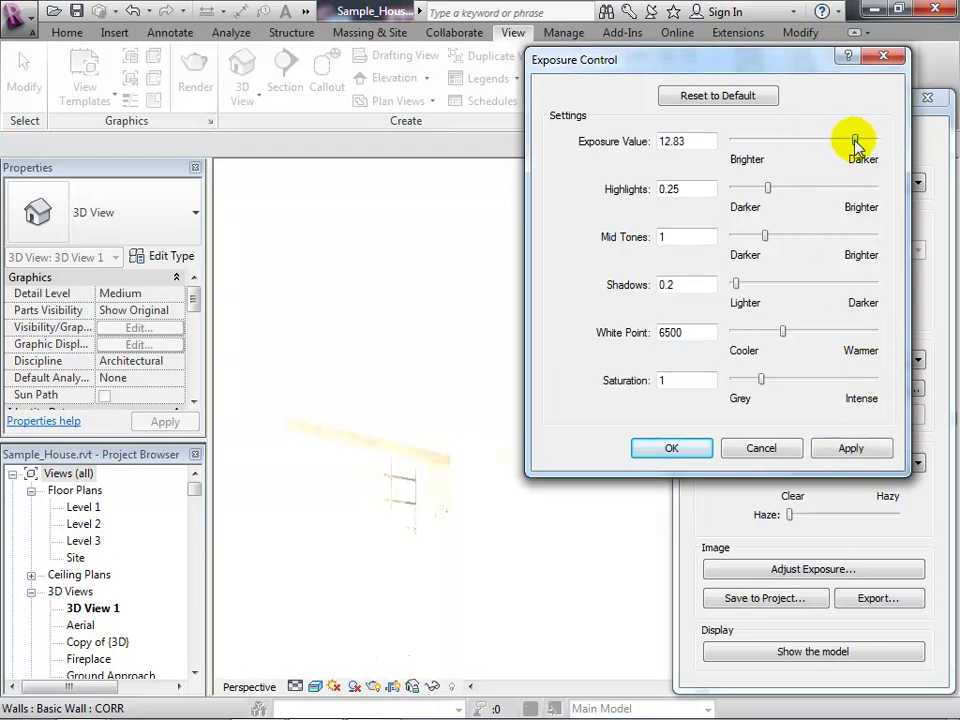
{"action": "left_click", "coordinate": [851, 448]}
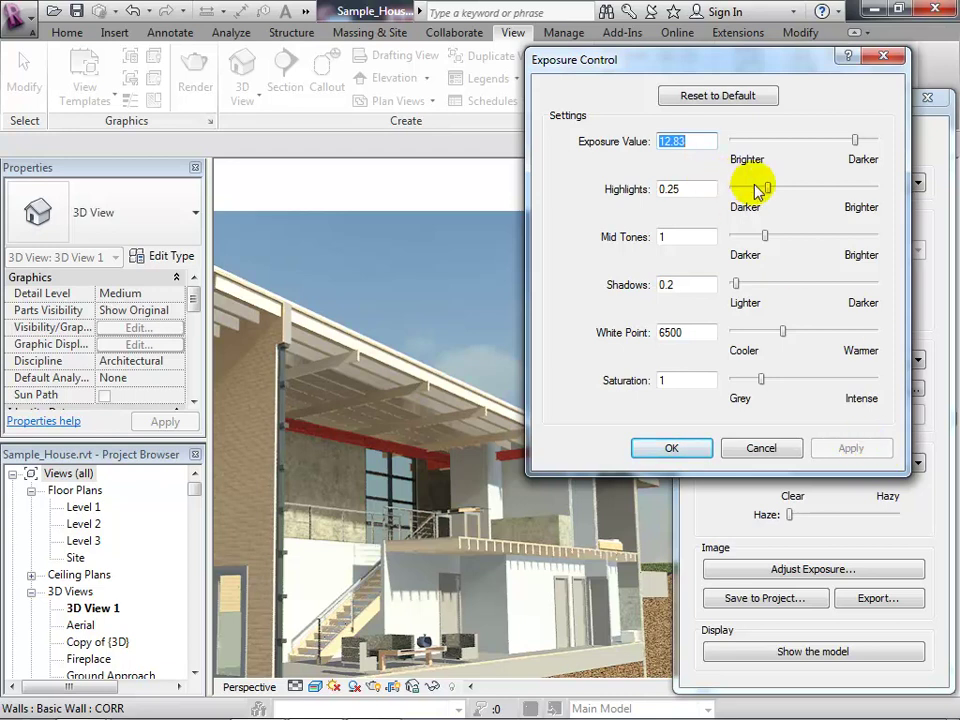
Set the rendering's Highlights to 0.16, apply the change and close the exposure settings
{"action": "left_click_drag", "start_coordinate": [766, 189], "coordinate": [755, 192]}
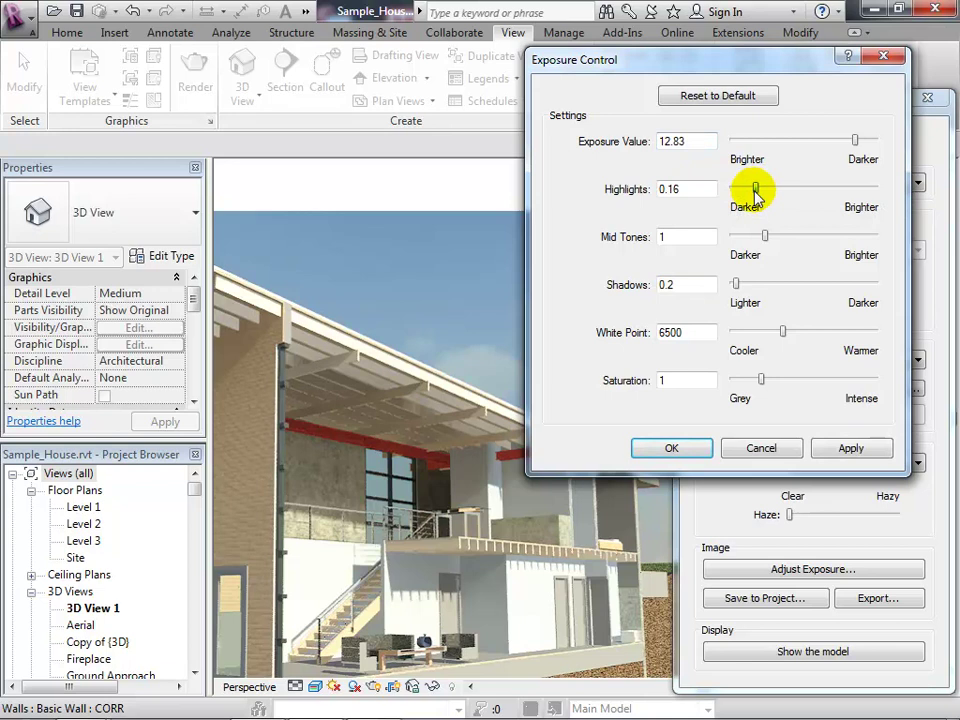
{"action": "left_click", "coordinate": [848, 451]}
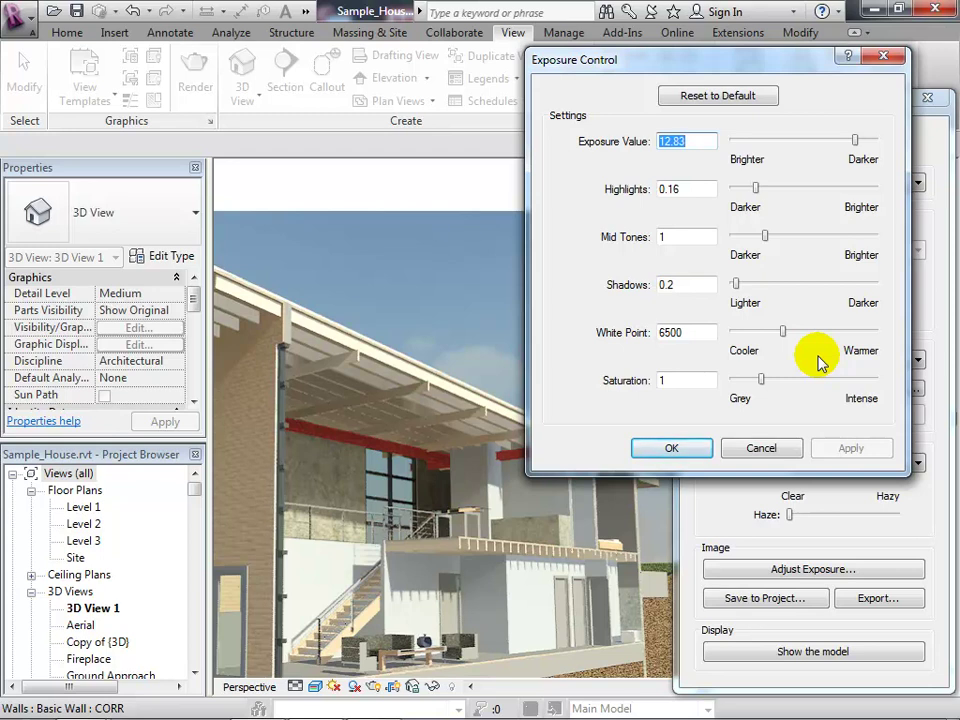
{"action": "left_click", "coordinate": [757, 447]}
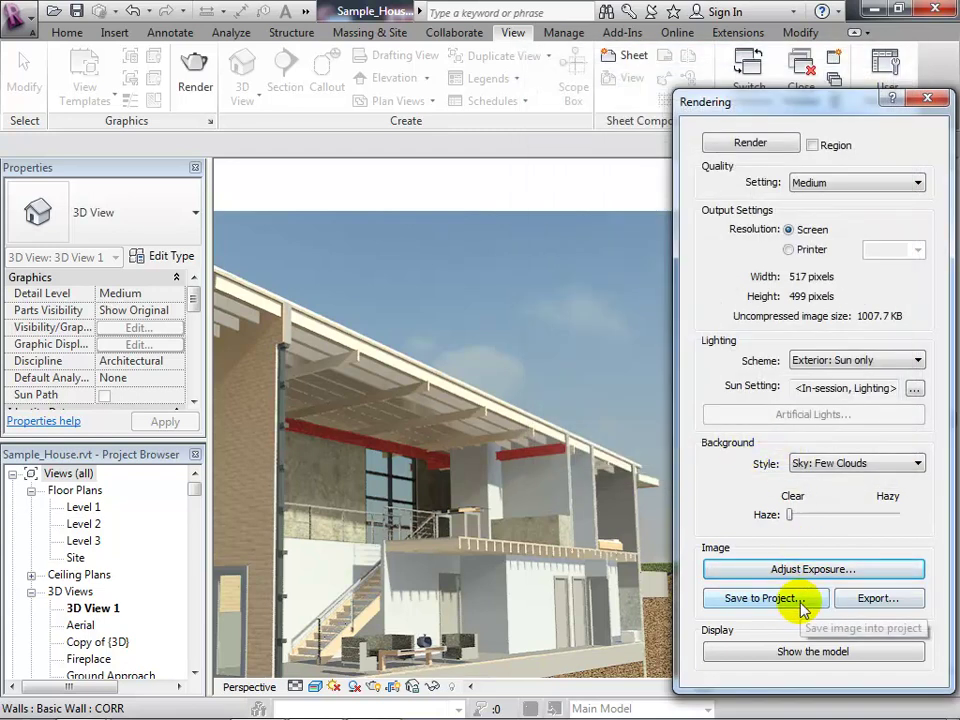
Look at the rendered image's export options without saving a file, and close the rendering settings
{"action": "left_click", "coordinate": [866, 602]}
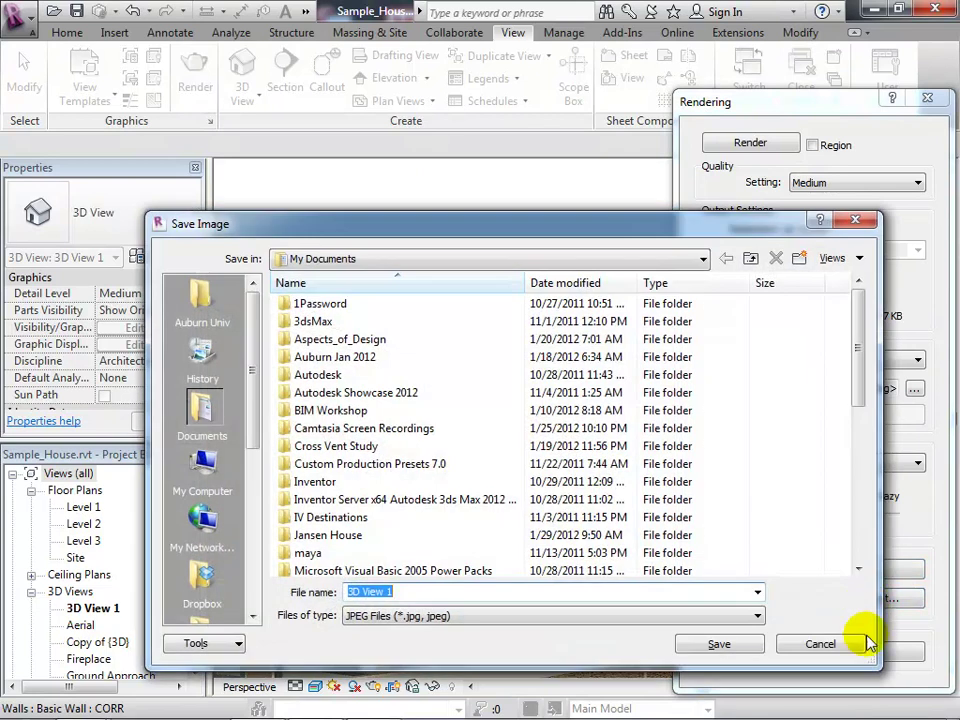
{"action": "left_click", "coordinate": [856, 648]}
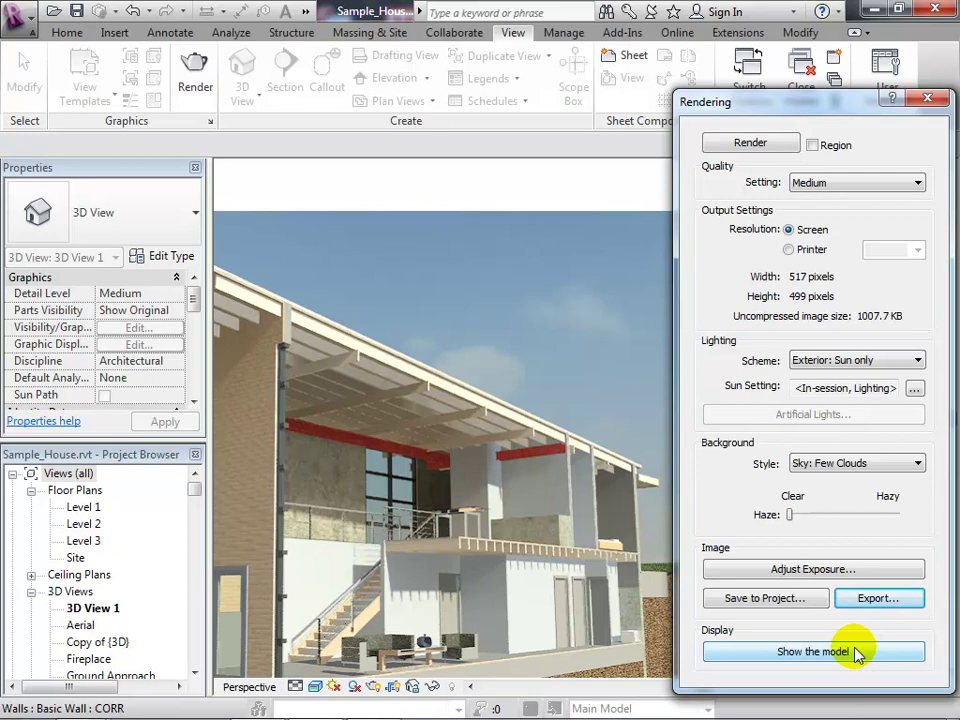
{"action": "left_click", "coordinate": [925, 98]}
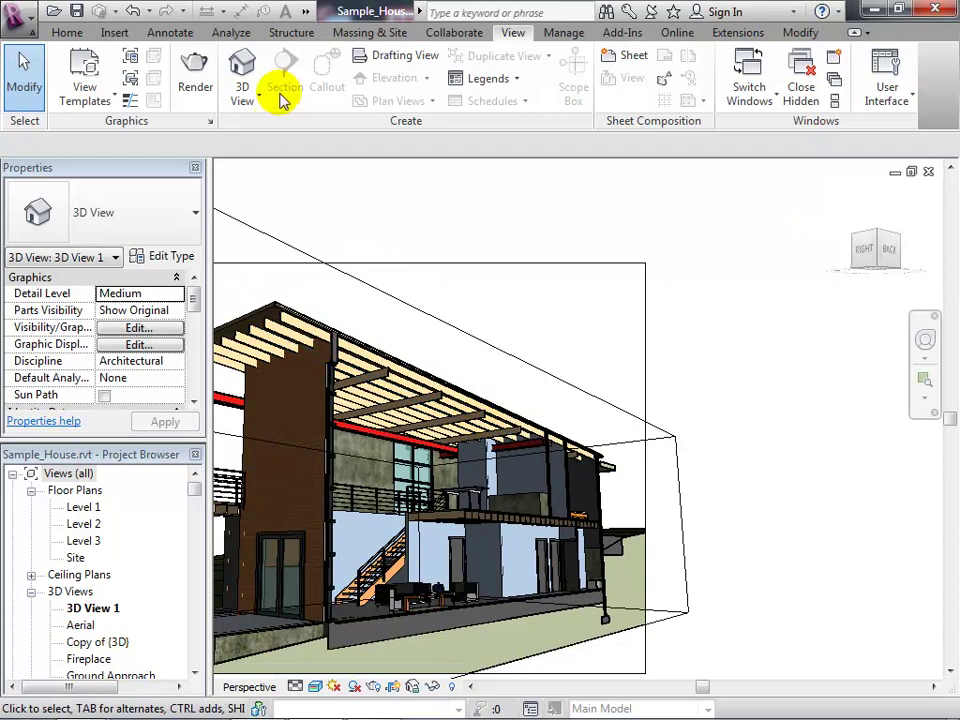
Open the Copy of {3D} view of the sample house
{"action": "left_click", "coordinate": [219, 210]}
{"action": "left_click", "coordinate": [101, 610]}
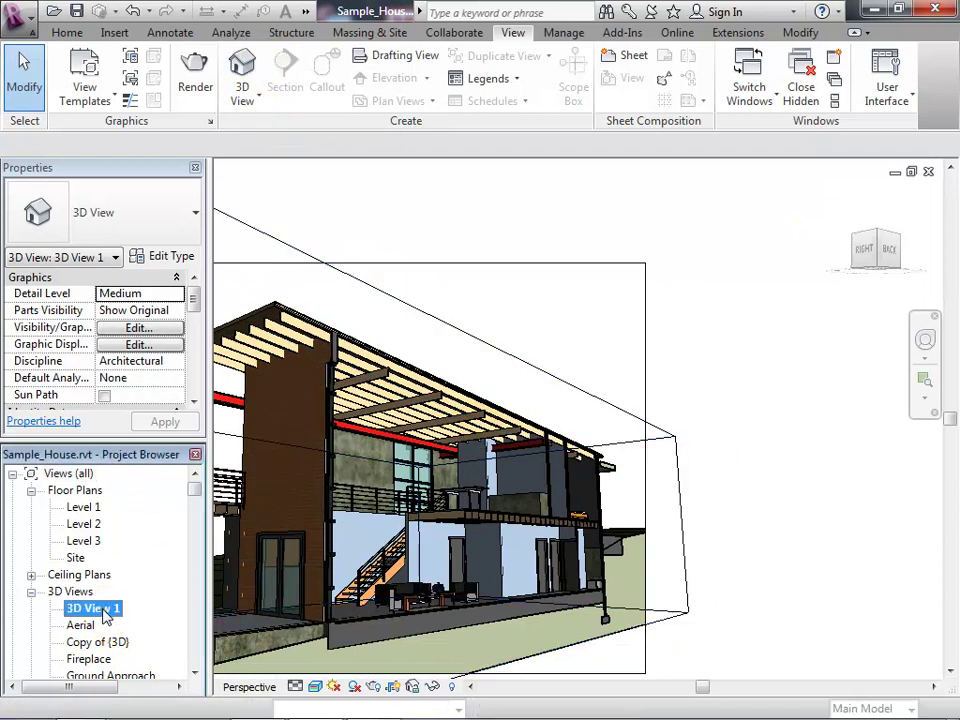
{"action": "left_click", "coordinate": [118, 646]}
{"action": "double_click", "coordinate": [118, 646]}
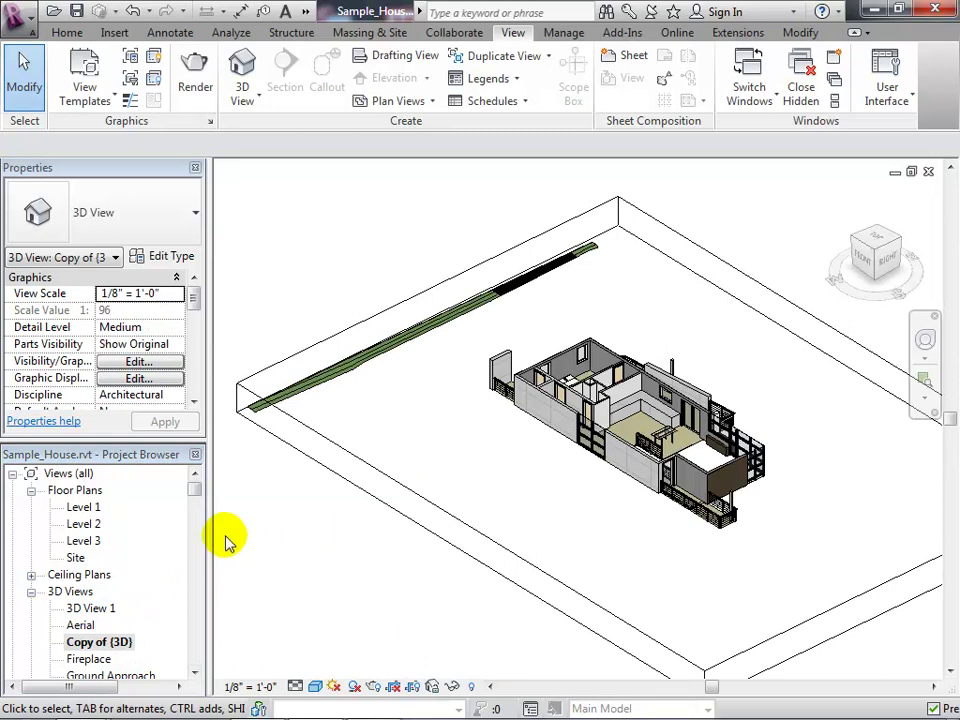
Open the {3D} view and turn off its Section Box so the whole house and site are shown
{"action": "mouse_move", "coordinate": [194, 489]}
{"action": "left_mouse_down"}
{"action": "mouse_move", "coordinate": [194, 522]}
{"action": "mouse_move", "coordinate": [195, 491]}
{"action": "left_mouse_up"}
{"action": "left_click", "coordinate": [193, 672]}
{"action": "left_click", "coordinate": [193, 672]}
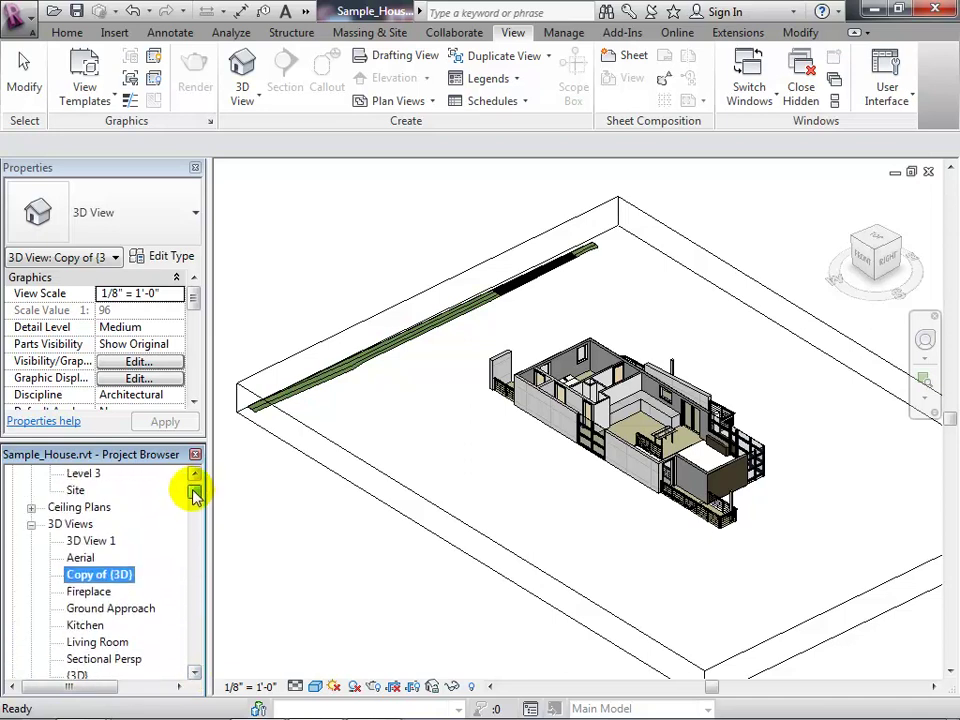
{"action": "double_click", "coordinate": [78, 676]}
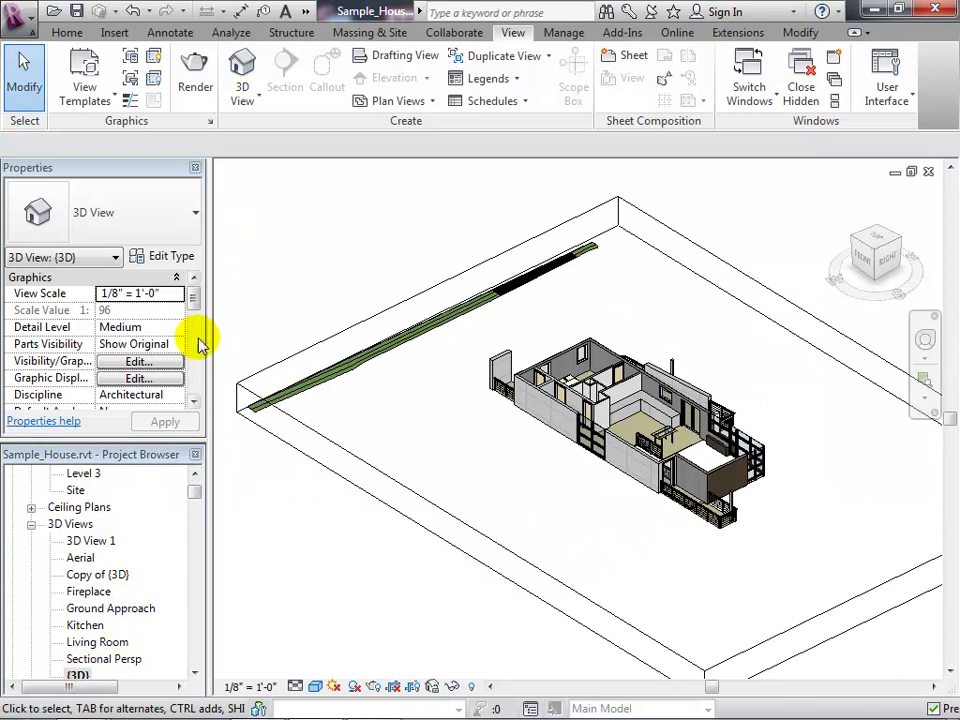
{"action": "left_click_drag", "start_coordinate": [193, 296], "coordinate": [188, 356]}
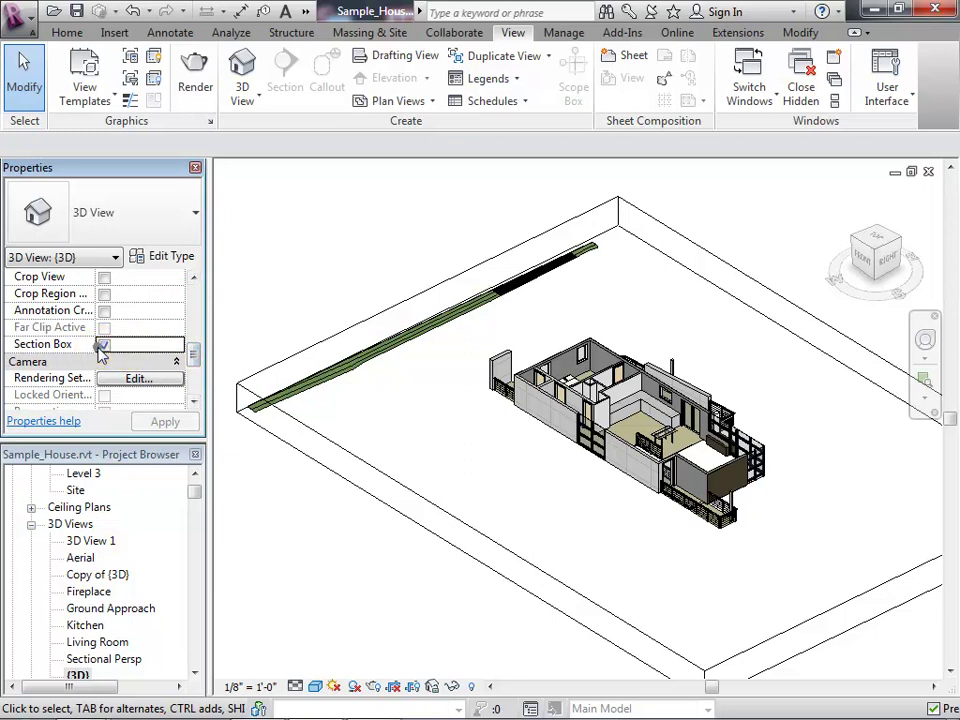
{"action": "left_click", "coordinate": [103, 345]}
{"action": "left_click", "coordinate": [178, 427]}
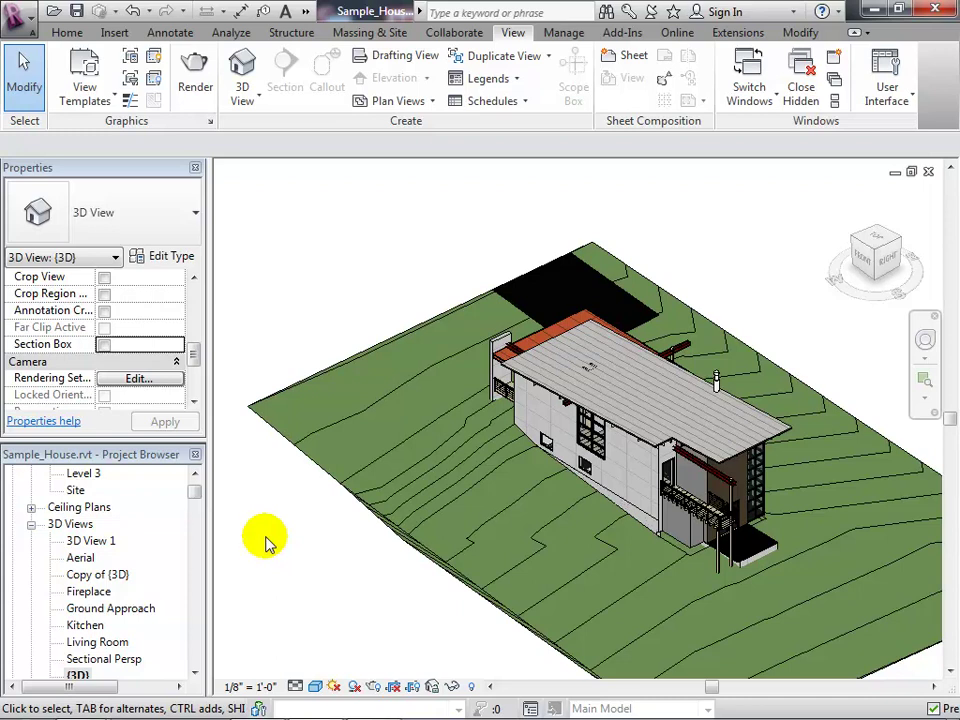
Export the {3D} view as an FBX file named Sample_House-3DView-{3D} in My Documents, using manual naming
{"action": "left_click", "coordinate": [26, 30]}
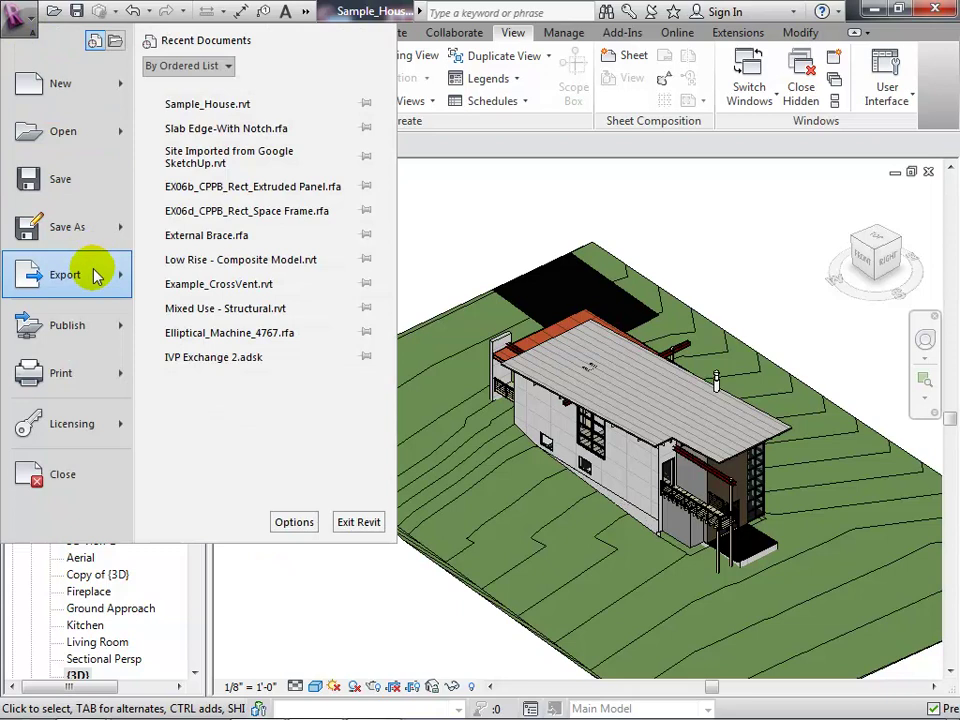
{"action": "mouse_move", "coordinate": [97, 276]}
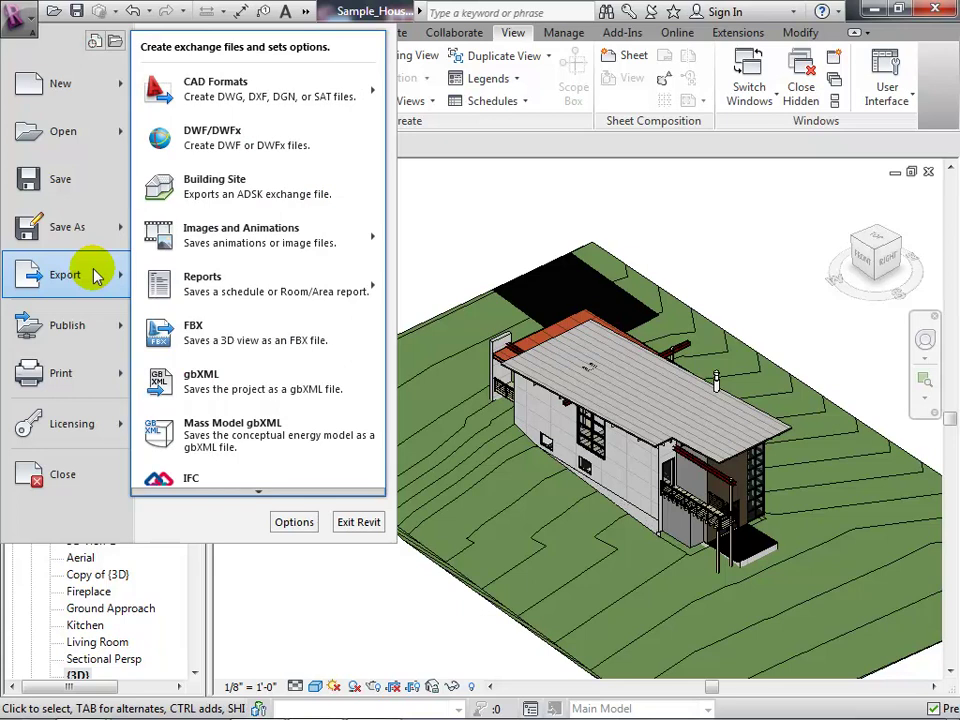
{"action": "left_click", "coordinate": [210, 345]}
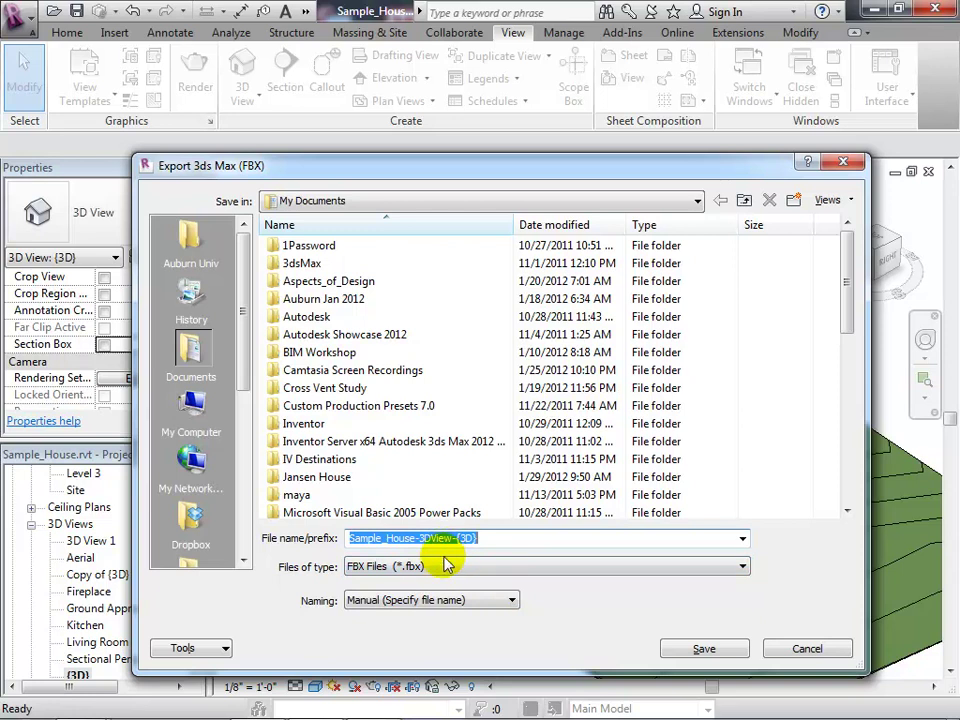
{"action": "left_click", "coordinate": [446, 600]}
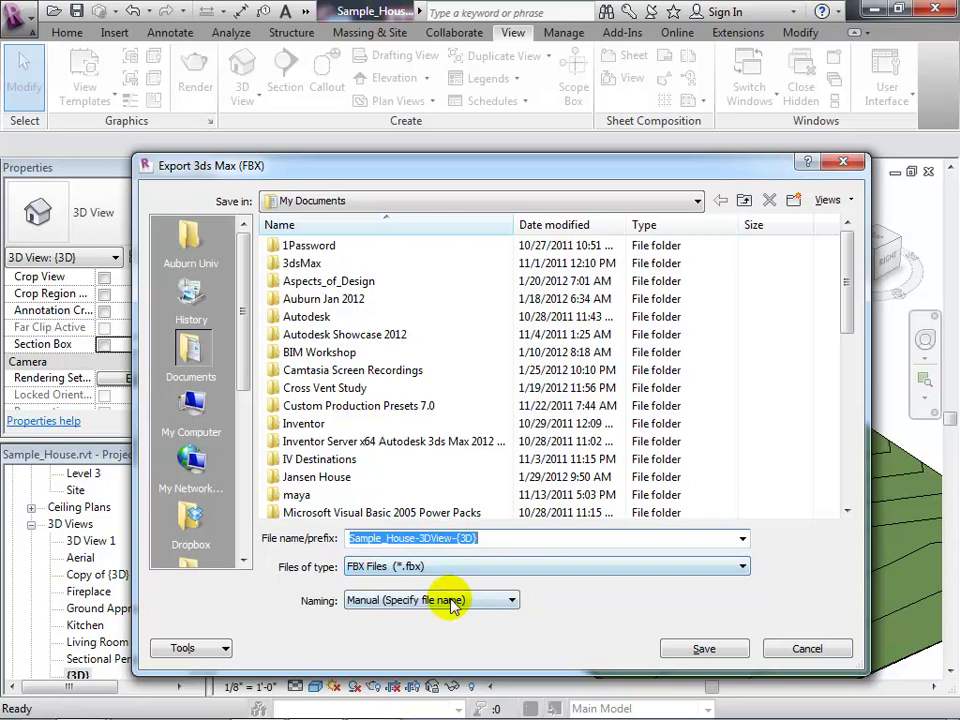
{"action": "left_click", "coordinate": [690, 652]}
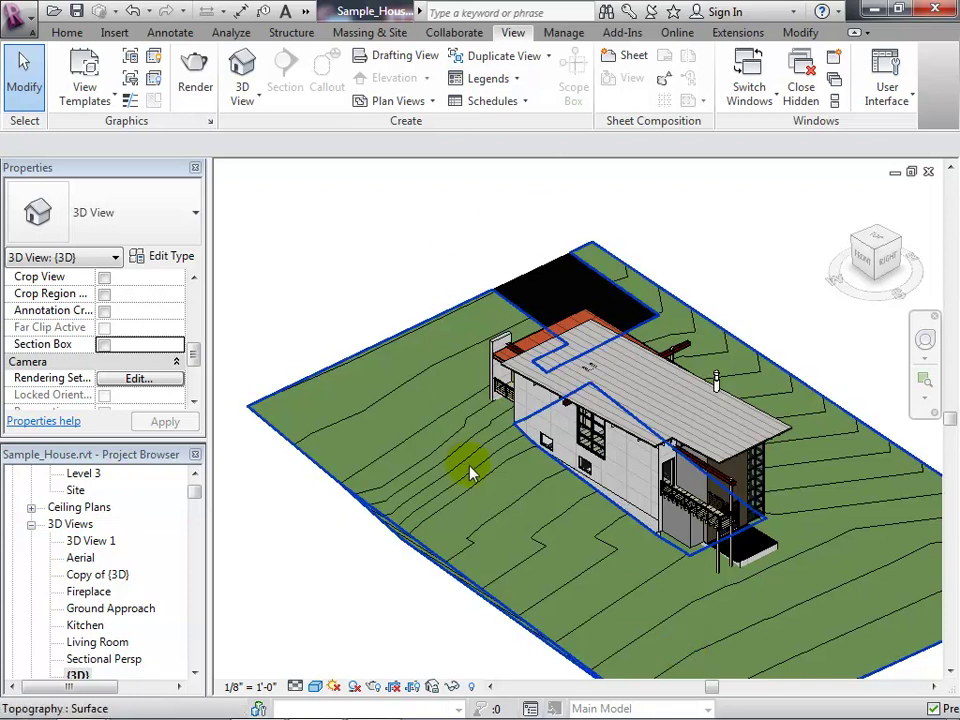
Minimize Revit and launch Autodesk Showcase 2012 (64-bit)
{"action": "left_click", "coordinate": [873, 12]}
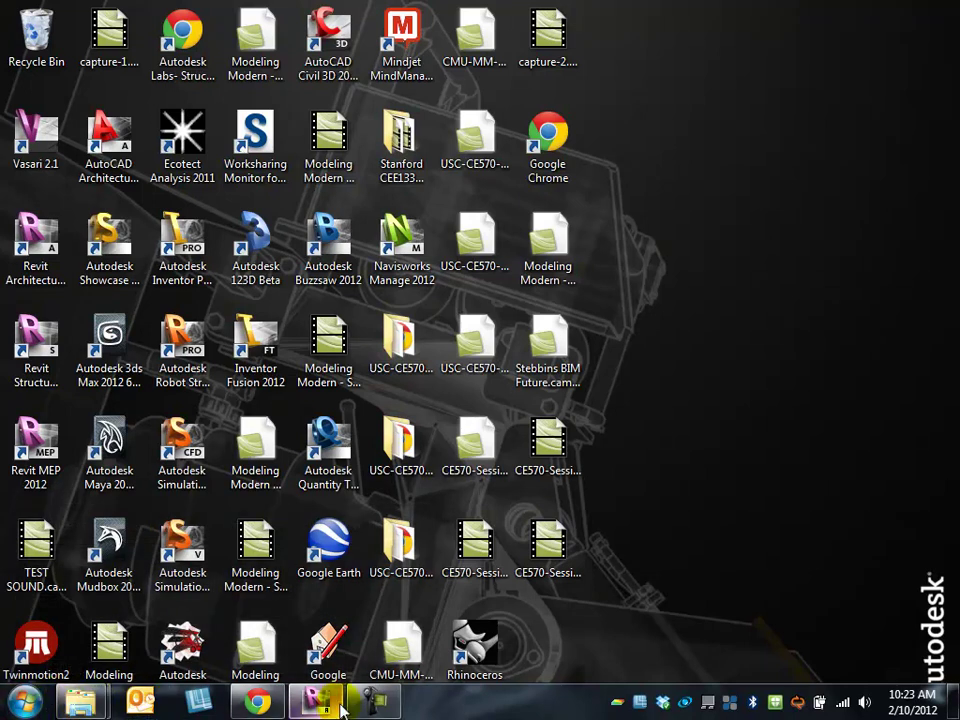
{"action": "left_click", "coordinate": [40, 708]}
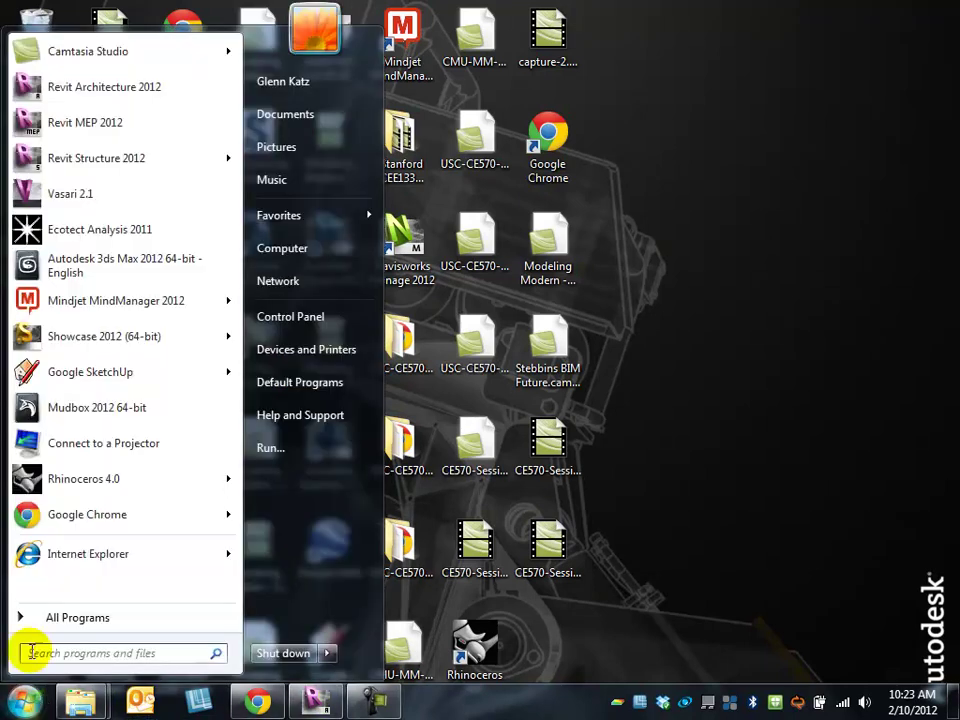
{"action": "mouse_move", "coordinate": [90, 340]}
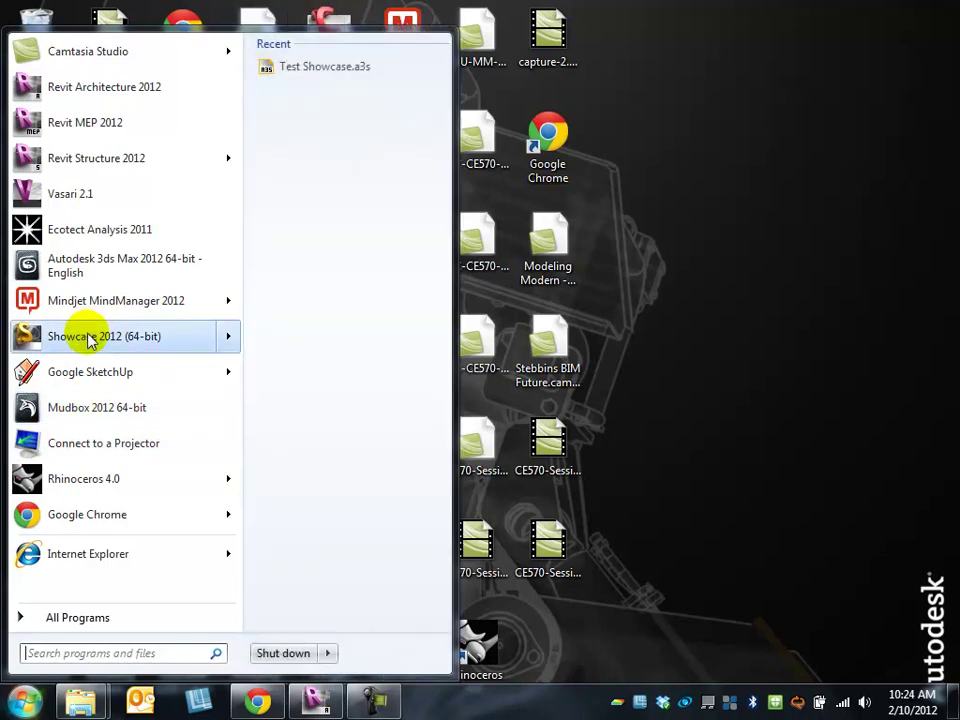
{"action": "left_click", "coordinate": [132, 336]}
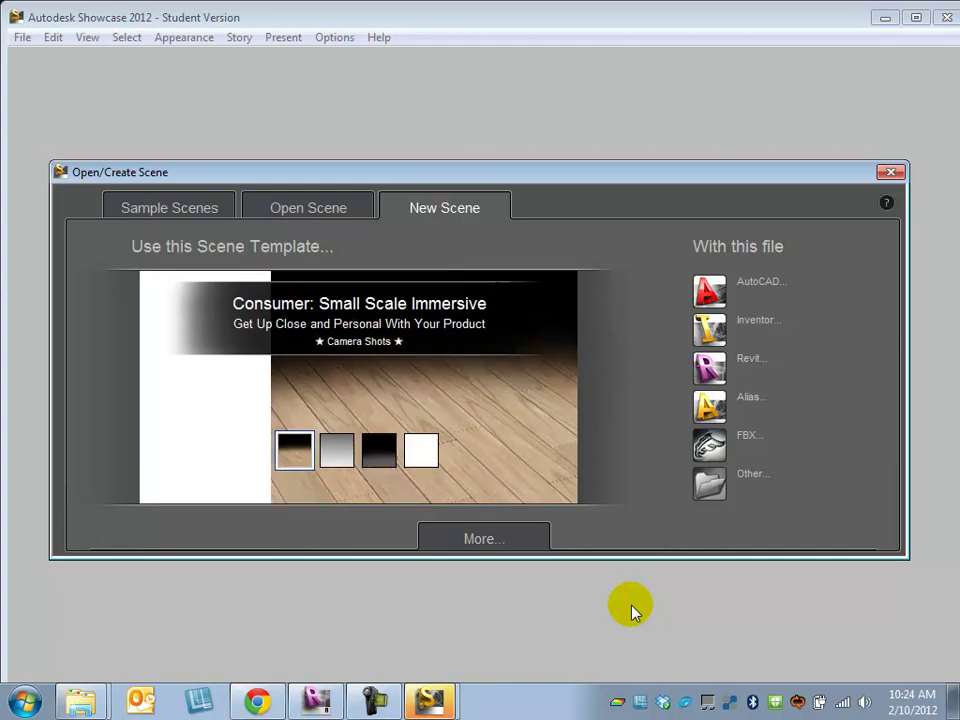
Browse the sample and existing scene choices, and choose the Architectural: Outdoor Context template for a new scene
{"action": "left_click", "coordinate": [222, 216]}
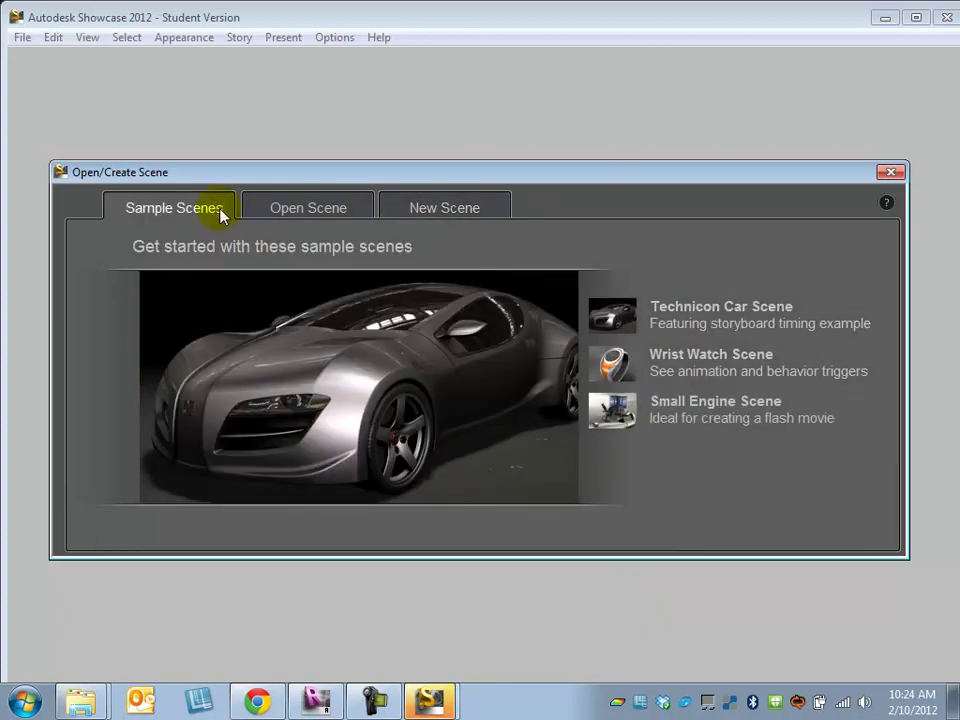
{"action": "left_click", "coordinate": [279, 204]}
{"action": "left_click", "coordinate": [426, 210]}
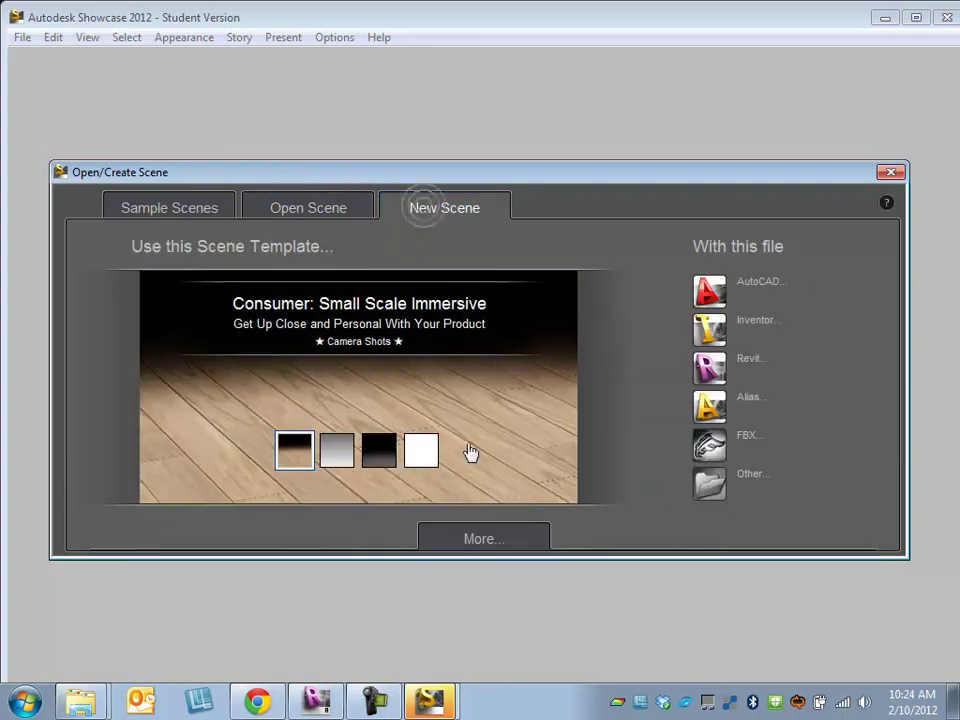
{"action": "left_click", "coordinate": [478, 539]}
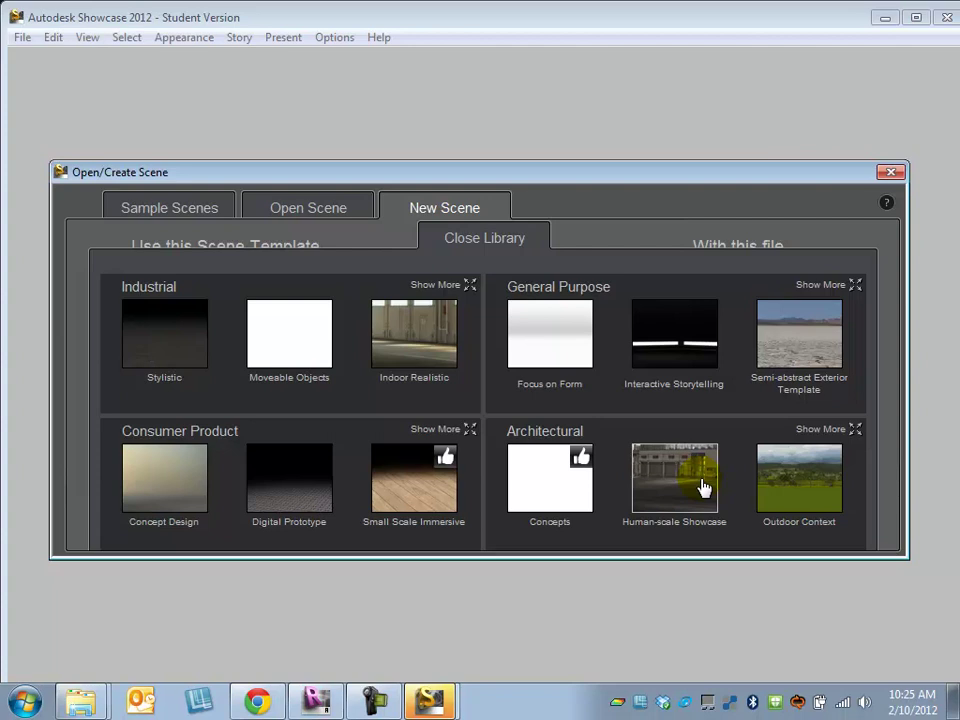
{"action": "left_click", "coordinate": [785, 497]}
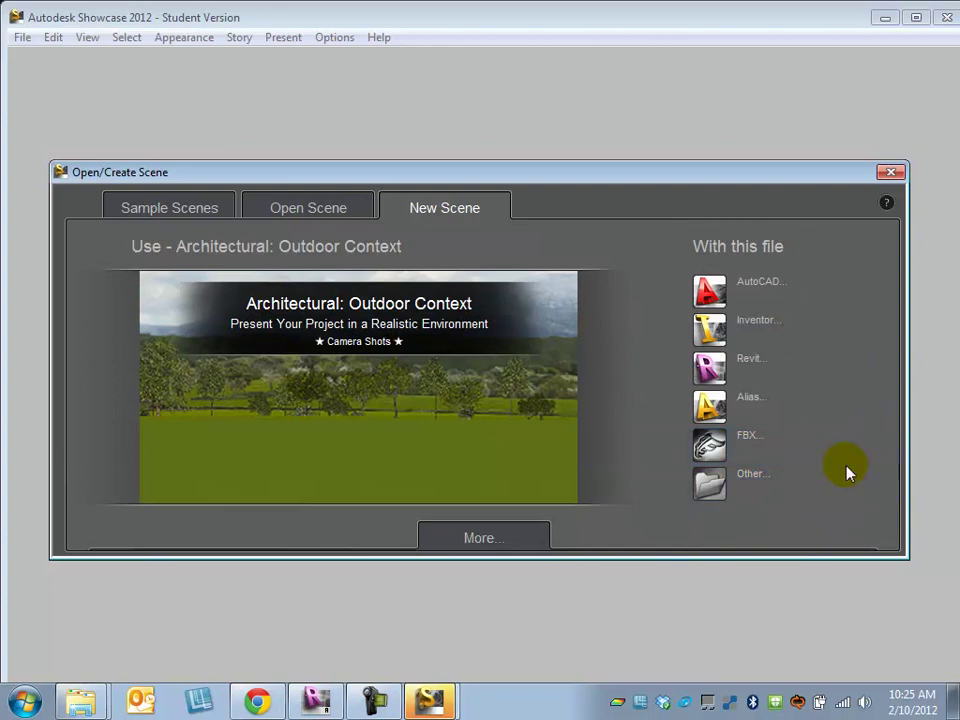
Import Sample House - Test FBX.fbx from the _CEE 133 233 Showcase Example File folder, including models, animation and cameras
{"action": "left_click", "coordinate": [709, 443]}
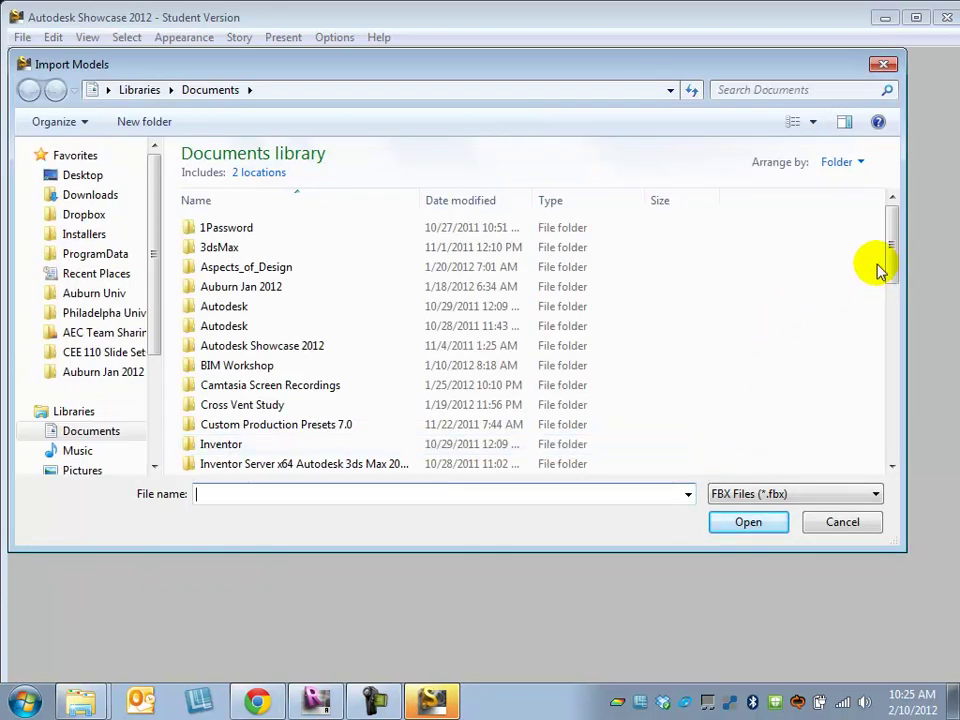
{"action": "left_click_drag", "start_coordinate": [154, 349], "coordinate": [150, 426]}
{"action": "left_click", "coordinate": [133, 430]}
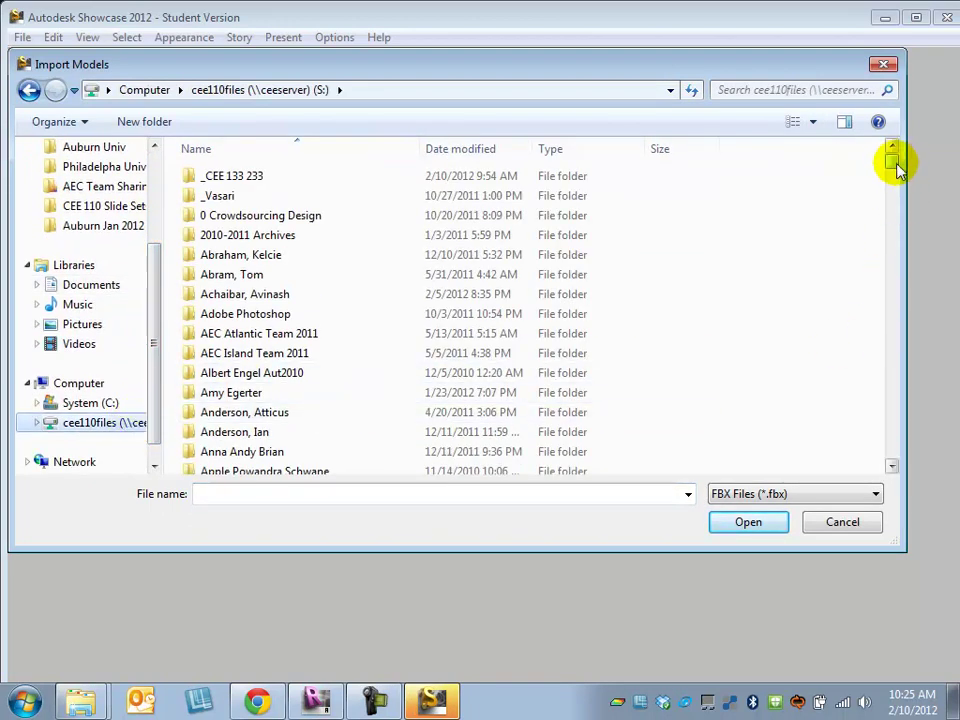
{"action": "double_click", "coordinate": [279, 180]}
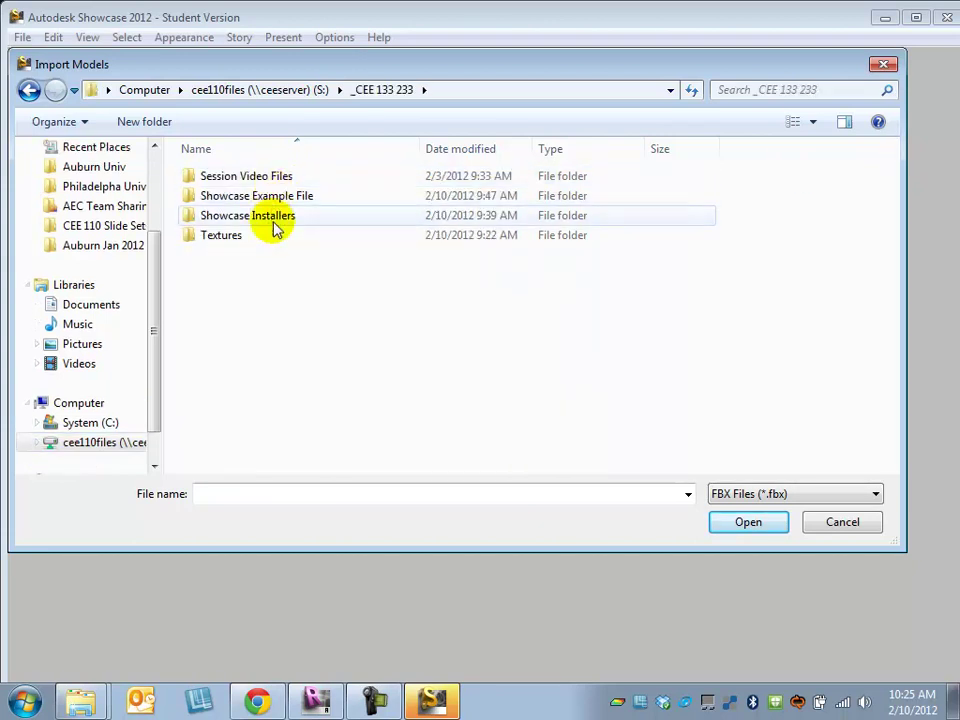
{"action": "double_click", "coordinate": [266, 198]}
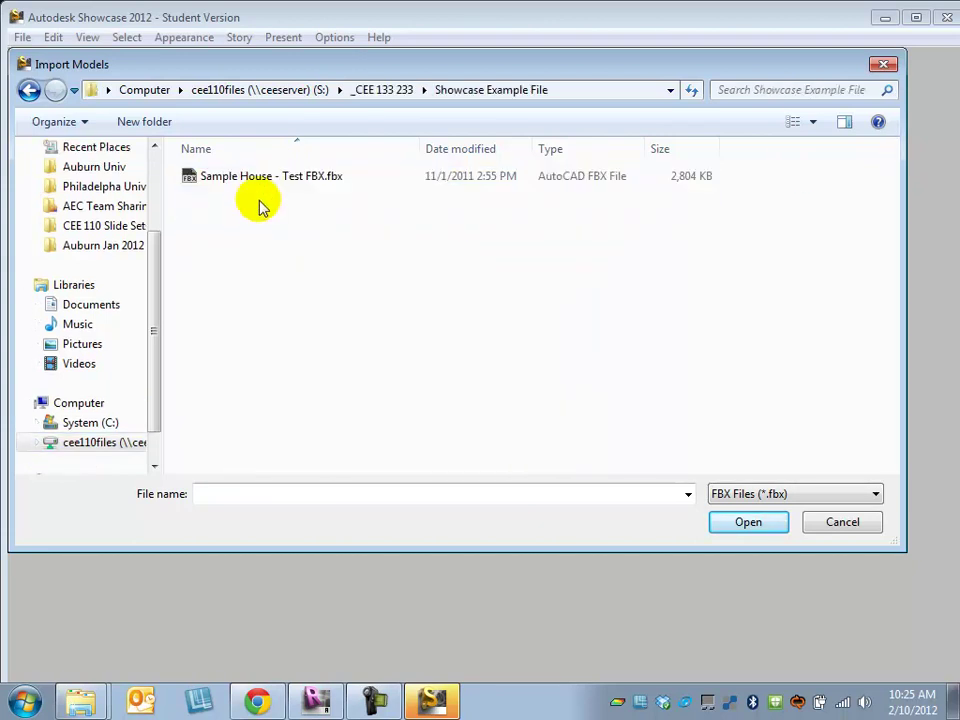
{"action": "left_click", "coordinate": [262, 178]}
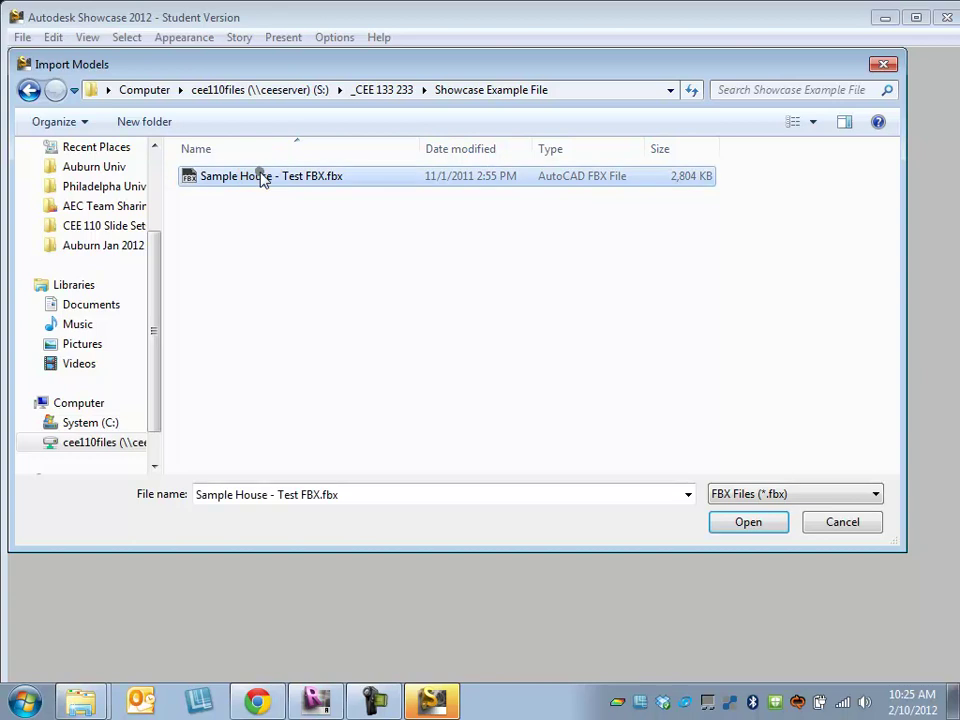
{"action": "left_click", "coordinate": [752, 524]}
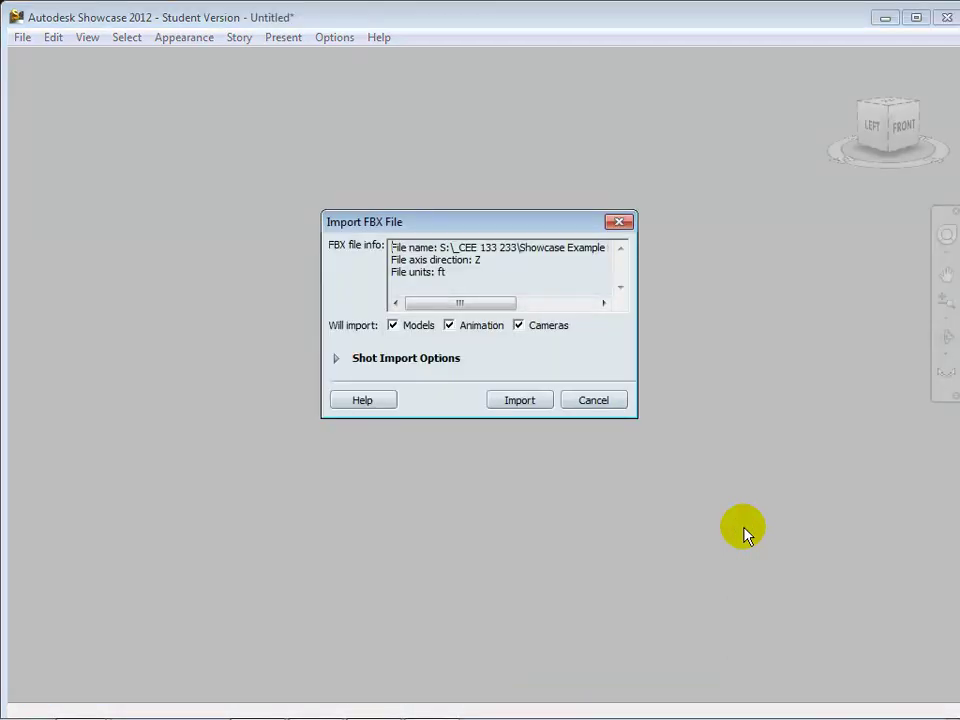
{"action": "left_click", "coordinate": [520, 400]}
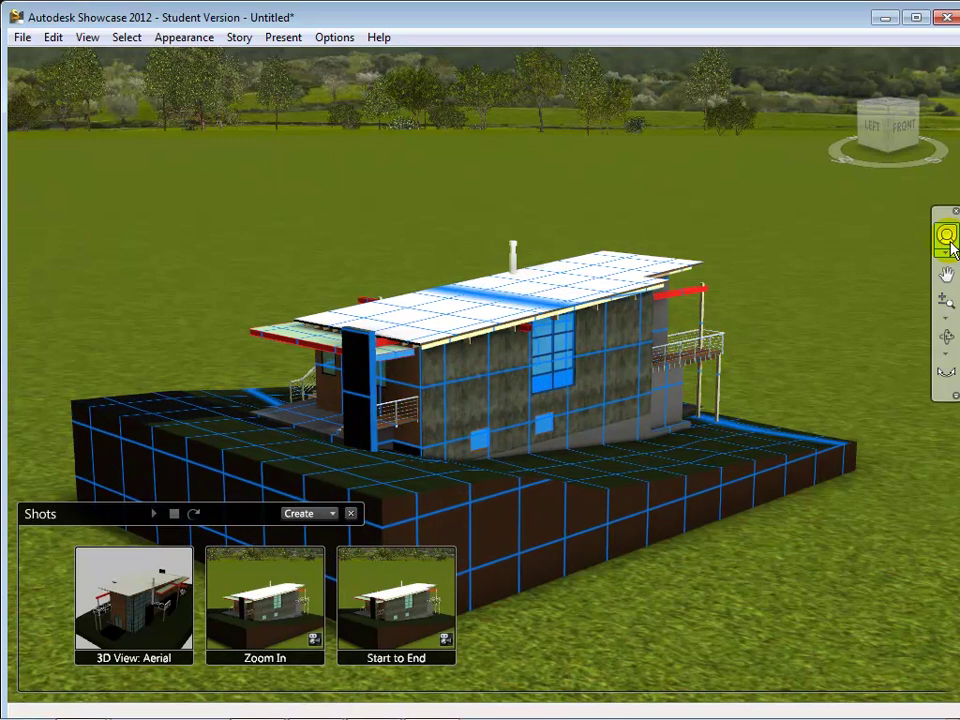
Clear the selection of the imported house model and hide the camera shots
{"action": "left_click", "coordinate": [947, 236]}
{"action": "left_click_drag", "start_coordinate": [804, 300], "coordinate": [510, 310]}
{"action": "scroll", "coordinate": [515, 512], "scroll_direction": "up", "scroll_amount": 5}
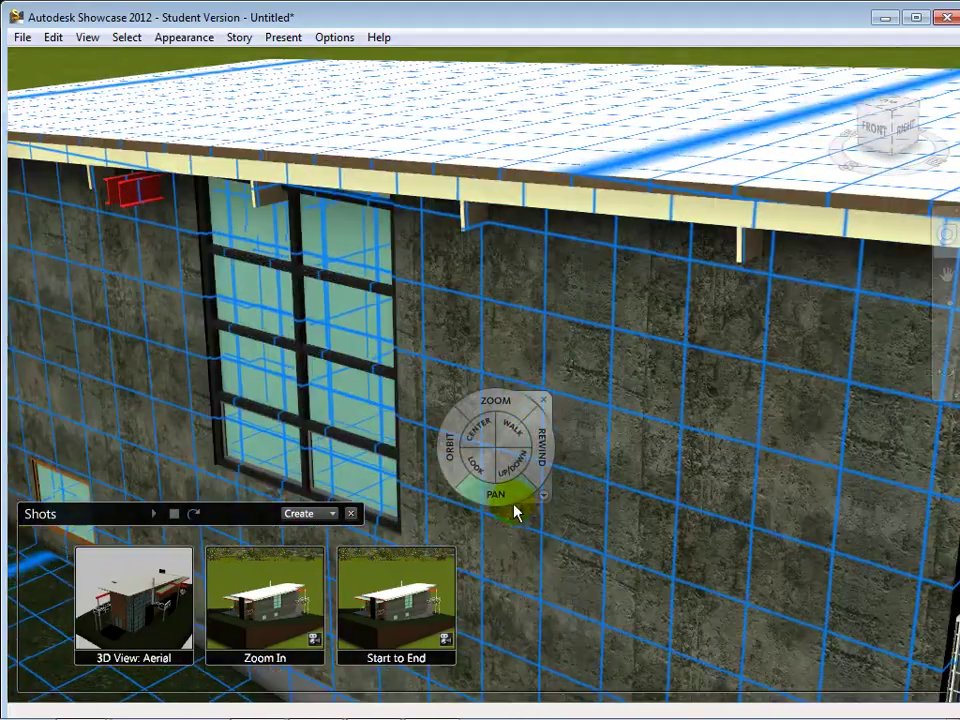
{"action": "scroll", "coordinate": [514, 506], "scroll_direction": "down", "scroll_amount": 5}
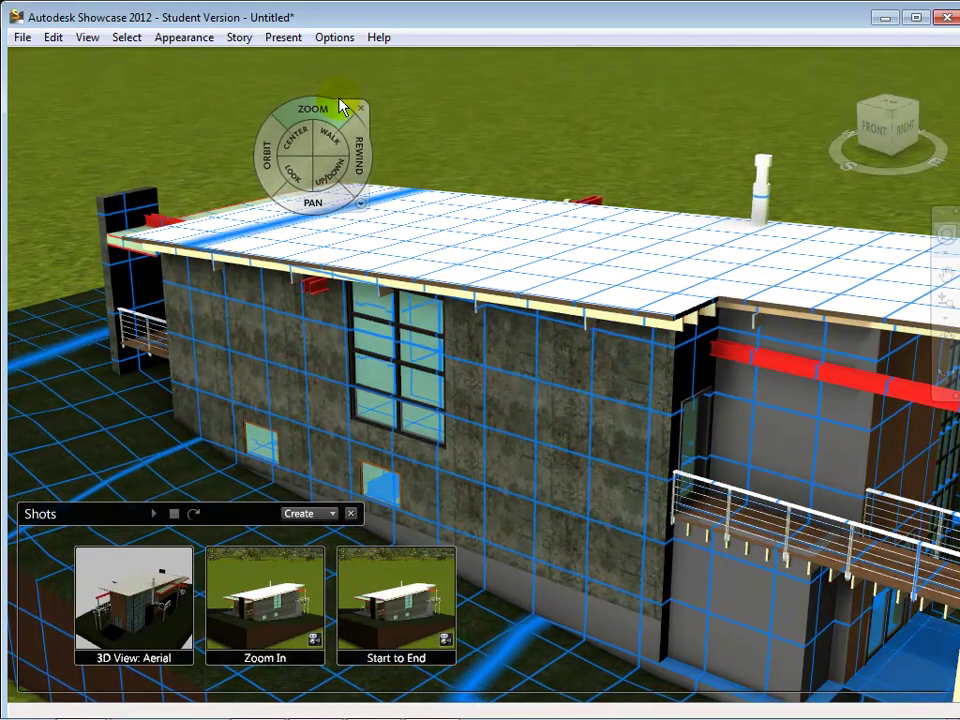
{"action": "key", "text": "shift+w"}
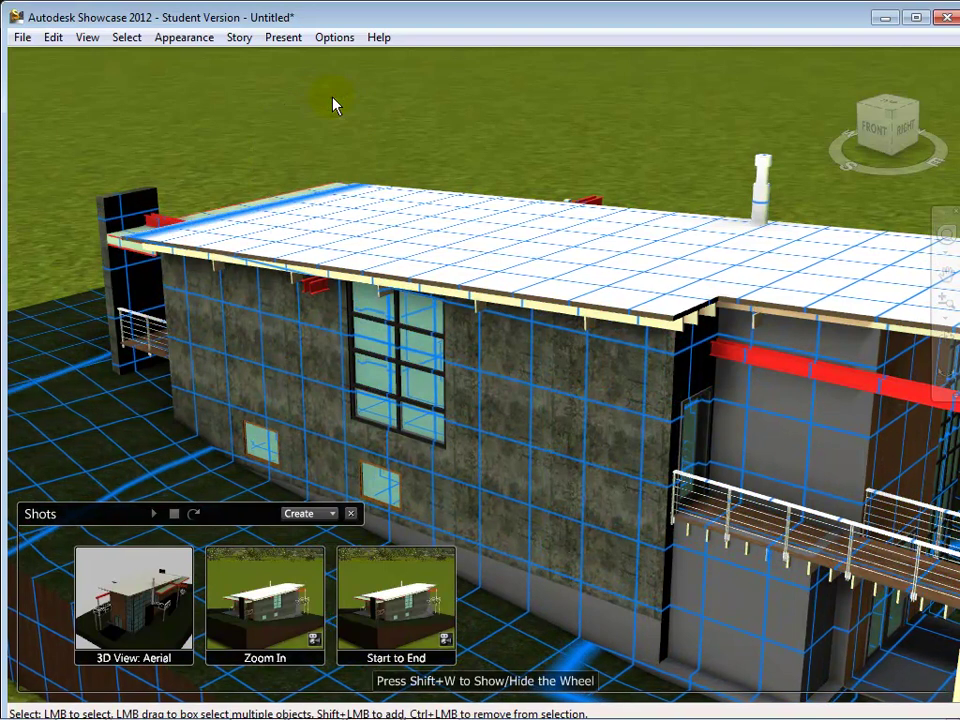
{"action": "left_click", "coordinate": [318, 124]}
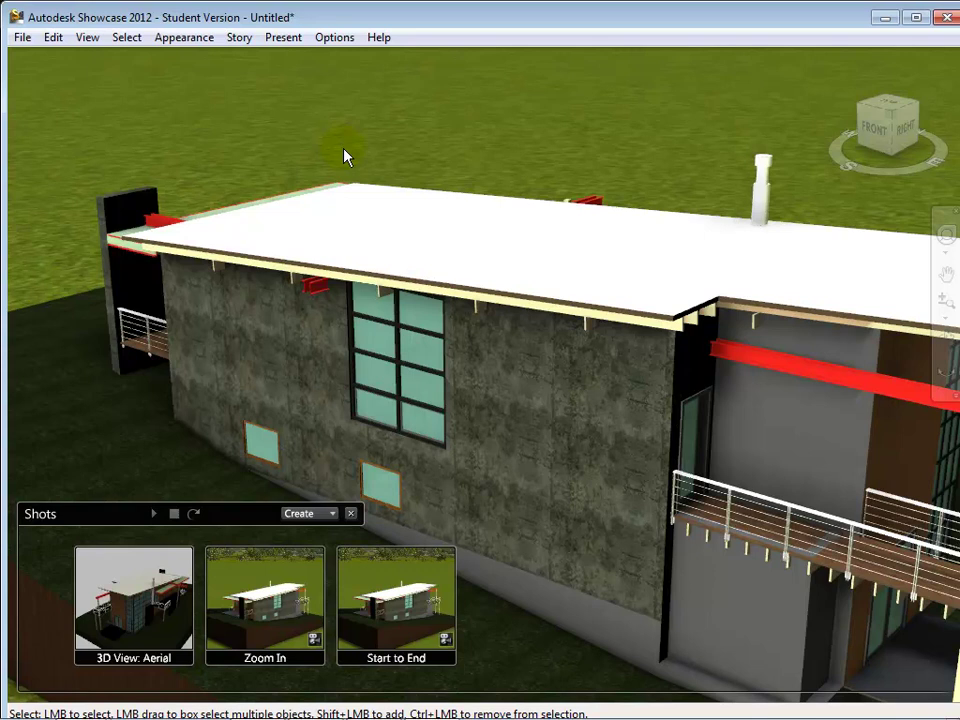
{"action": "left_click", "coordinate": [351, 514]}
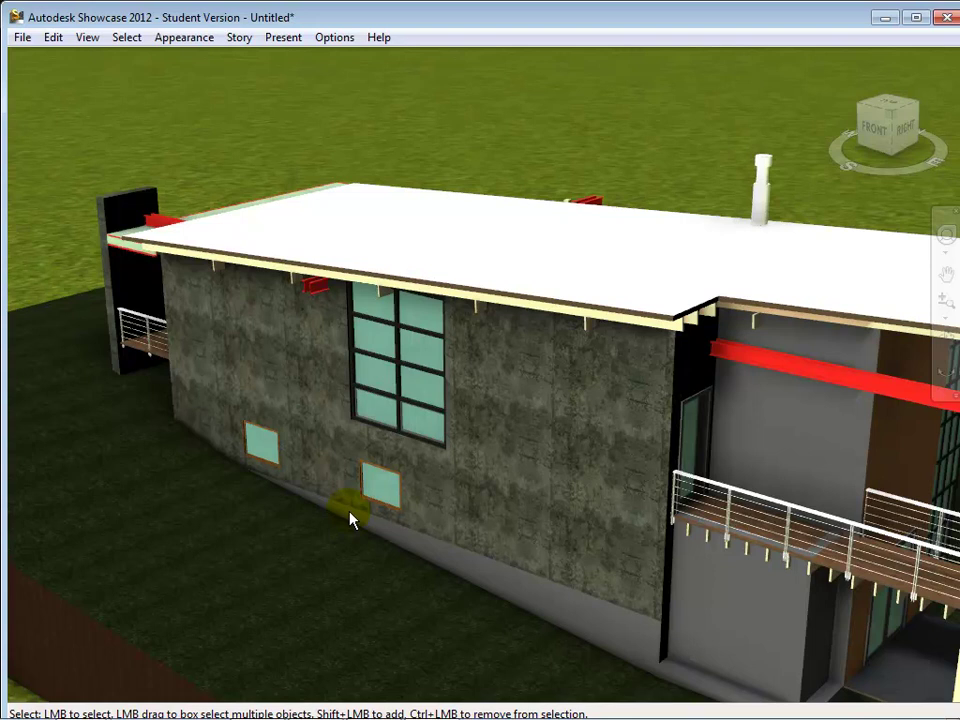
Move the Grass Field environment's sun light to azimuth 126.8 and elevation 29.3 to light the glazed corner, and close the light settings
{"action": "left_click", "coordinate": [946, 240]}
{"action": "left_click_drag", "start_coordinate": [846, 321], "coordinate": [630, 315]}
{"action": "left_click_drag", "start_coordinate": [603, 378], "coordinate": [590, 317]}
{"action": "scroll", "coordinate": [590, 317], "scroll_direction": "down", "scroll_amount": 5}
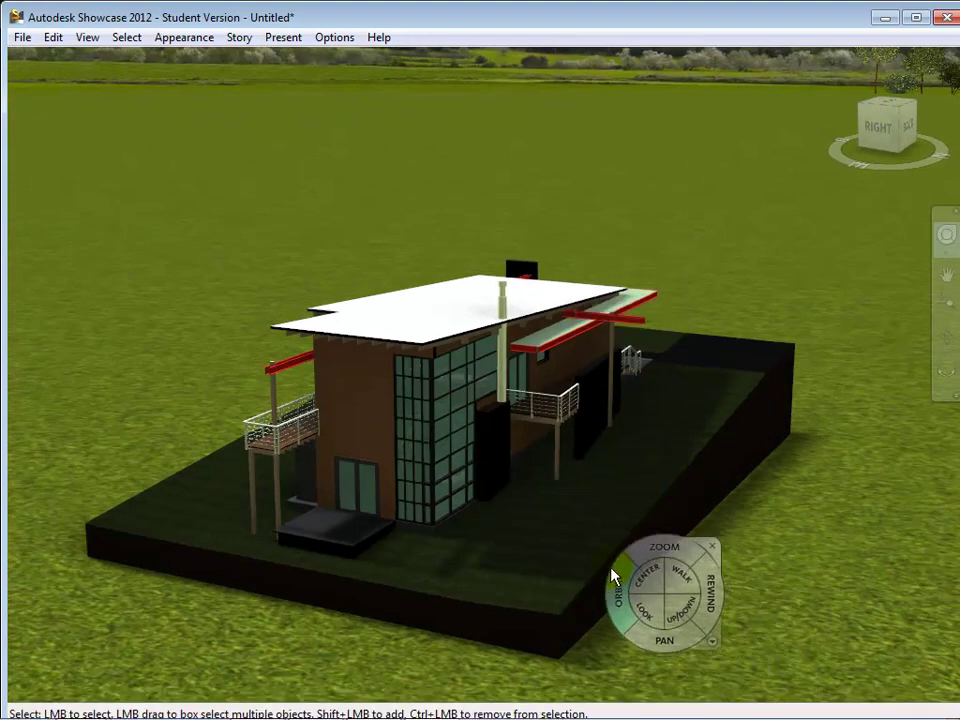
{"action": "left_click", "coordinate": [186, 40]}
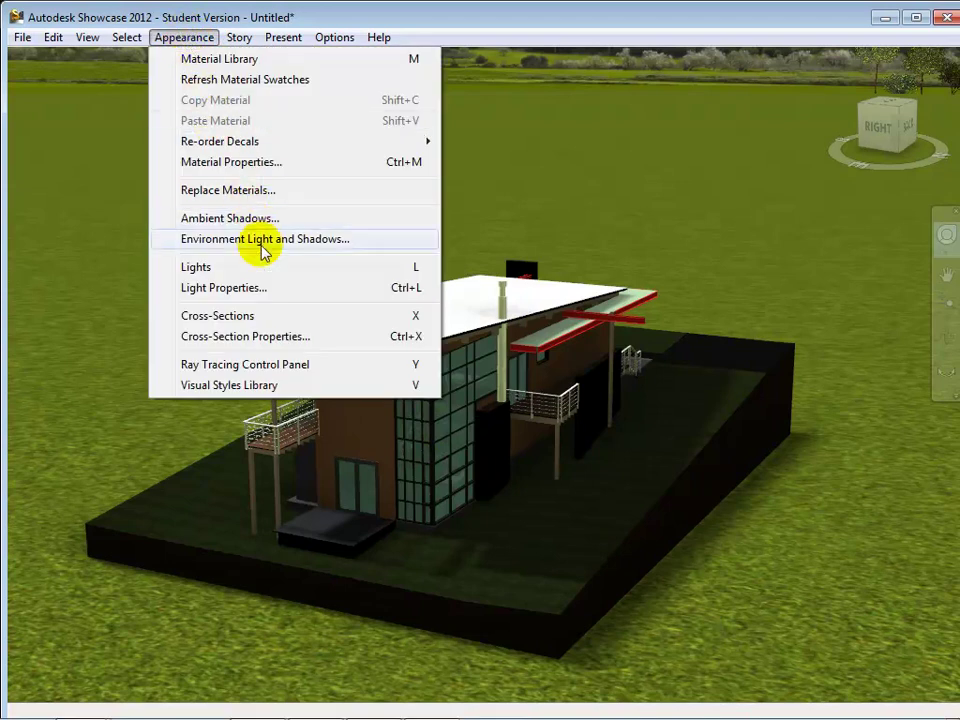
{"action": "left_click", "coordinate": [262, 250]}
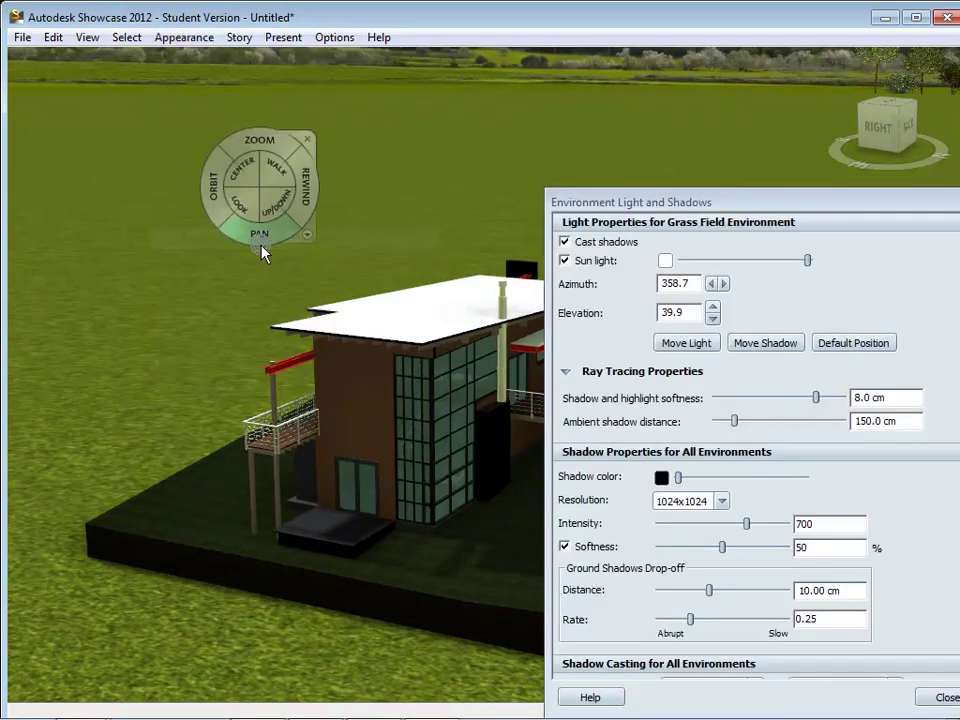
{"action": "left_click_drag", "start_coordinate": [707, 199], "coordinate": [665, 452]}
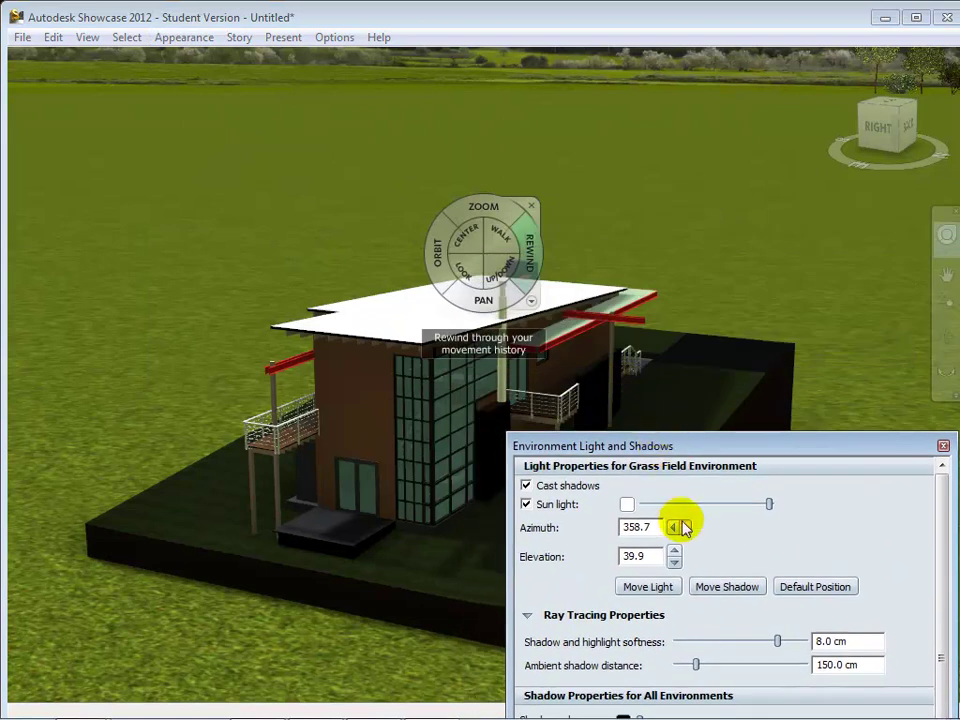
{"action": "left_click", "coordinate": [662, 591]}
{"action": "left_click_drag", "start_coordinate": [166, 392], "coordinate": [508, 435]}
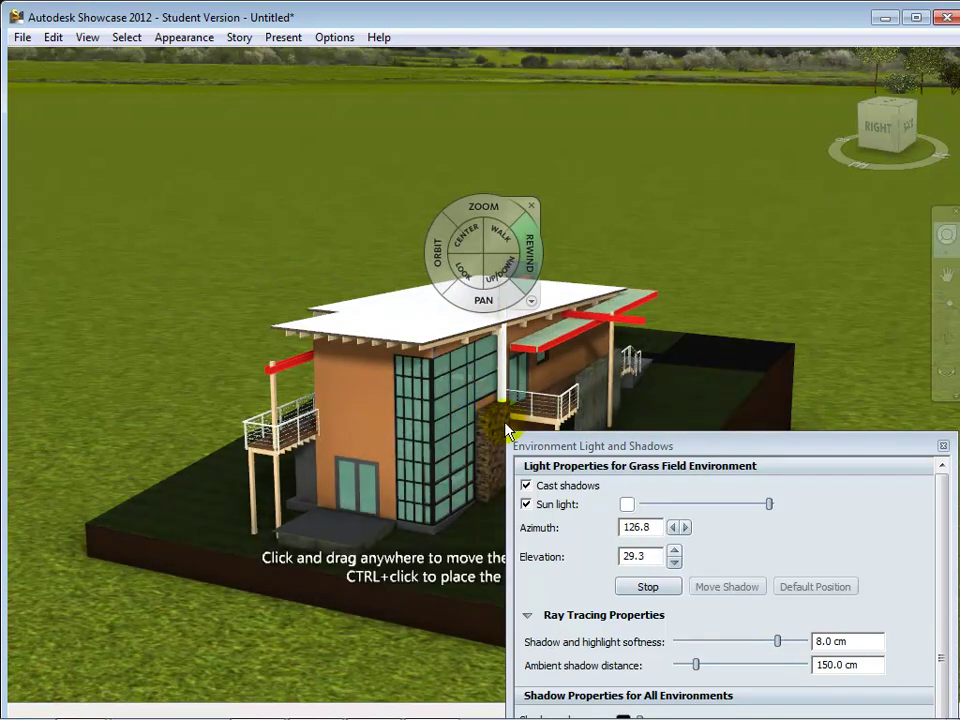
{"action": "left_click_drag", "start_coordinate": [606, 450], "coordinate": [524, 256]}
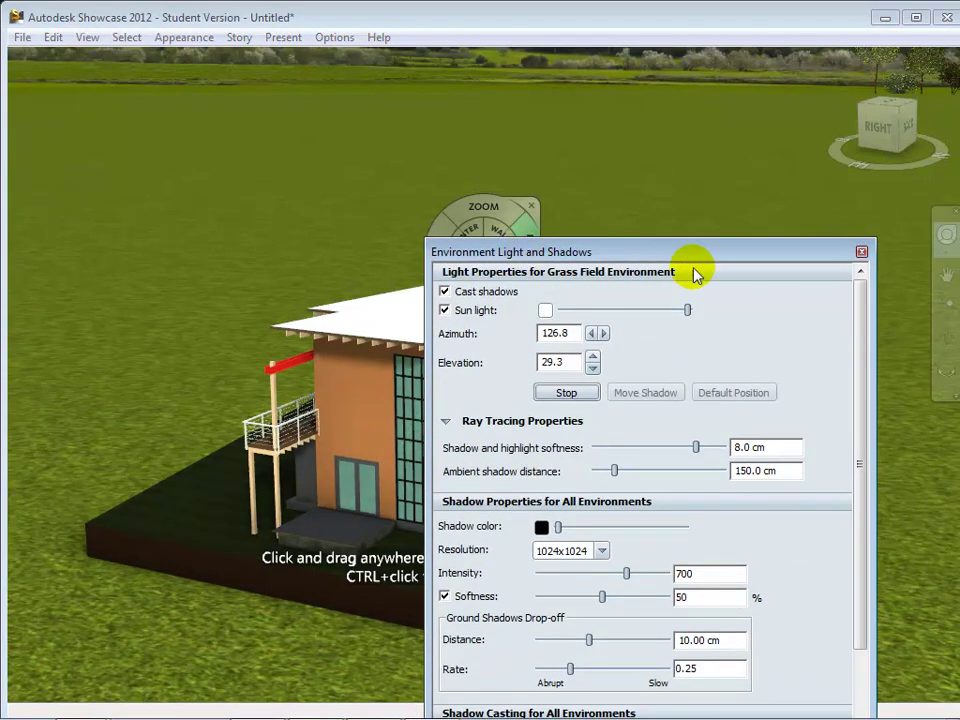
{"action": "left_click", "coordinate": [860, 252]}
Examine the house's stone chimney, wood siding and corner glazing up close, and look inside at the stairs and railings
{"action": "scroll", "coordinate": [607, 518], "scroll_direction": "up", "scroll_amount": 5}
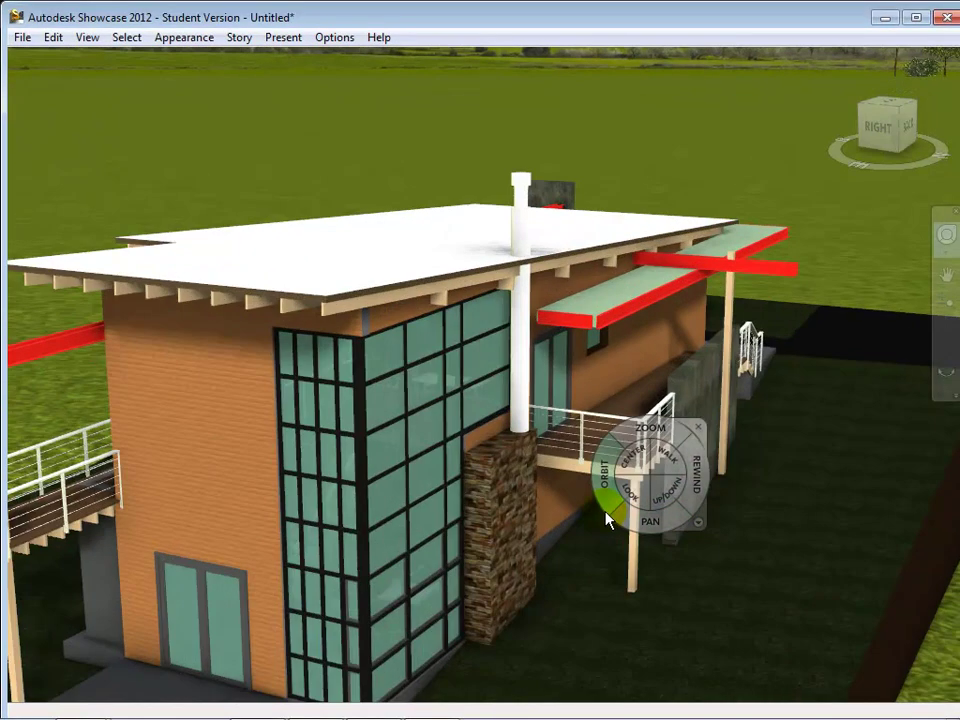
{"action": "scroll", "coordinate": [607, 518], "scroll_direction": "up", "scroll_amount": 3}
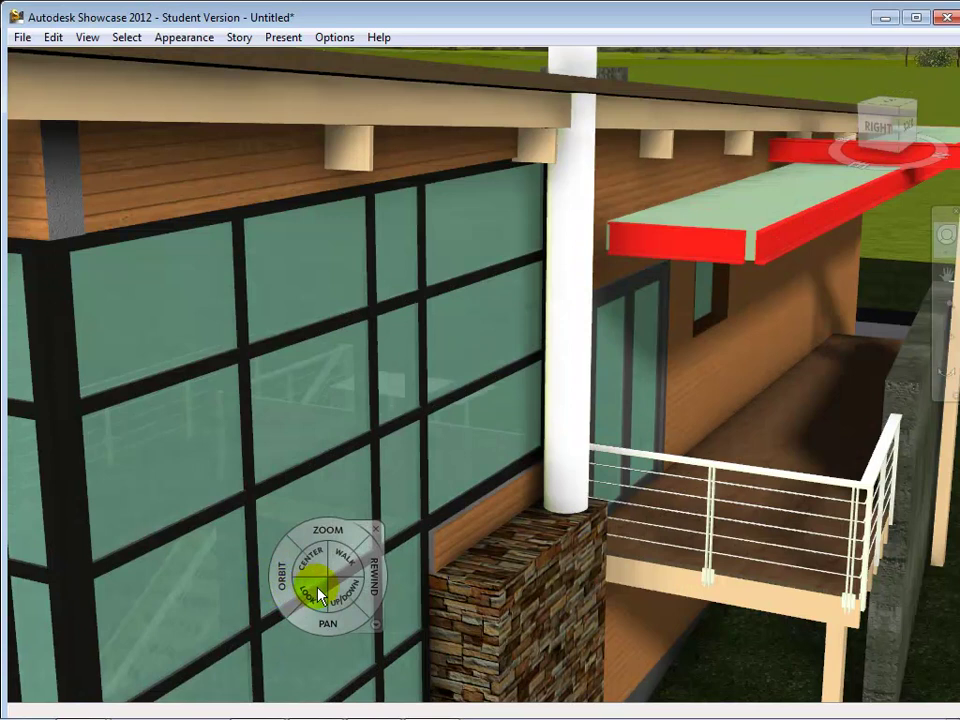
{"action": "left_click_drag", "start_coordinate": [321, 621], "coordinate": [545, 617]}
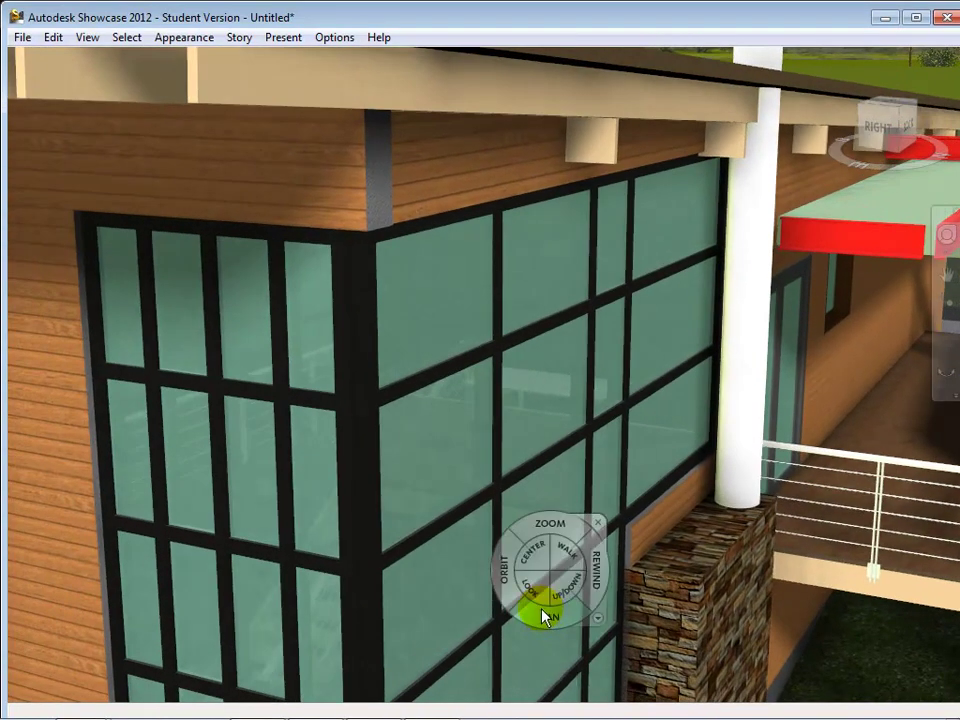
{"action": "scroll", "coordinate": [545, 617], "scroll_direction": "up", "scroll_amount": 5}
{"action": "left_click_drag", "start_coordinate": [450, 664], "coordinate": [557, 632]}
{"action": "scroll", "coordinate": [559, 634], "scroll_direction": "down", "scroll_amount": 3}
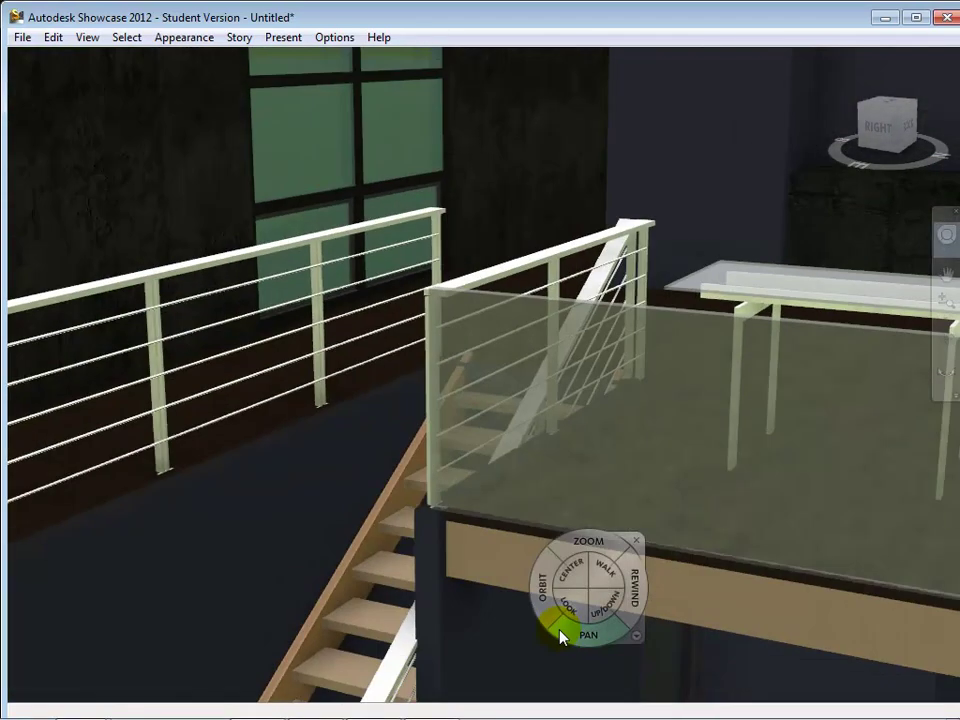
Open the scene's material list together with the material library and hide the navigation wheel
{"action": "scroll", "coordinate": [560, 636], "scroll_direction": "down", "scroll_amount": 3}
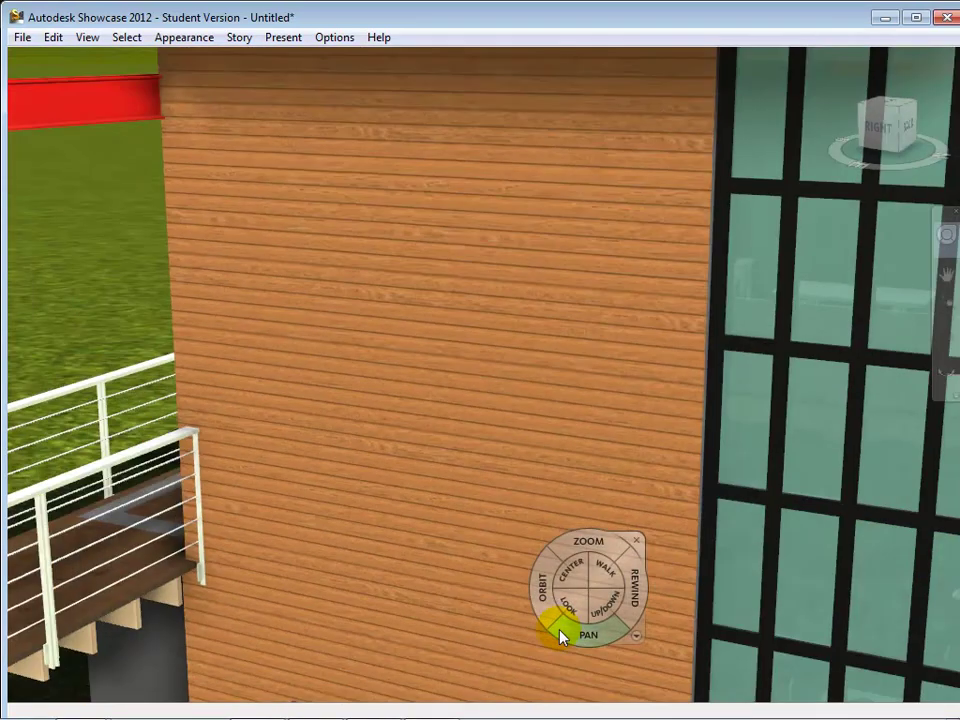
{"action": "scroll", "coordinate": [560, 636], "scroll_direction": "down", "scroll_amount": 4}
{"action": "scroll", "coordinate": [560, 636], "scroll_direction": "up", "scroll_amount": 5}
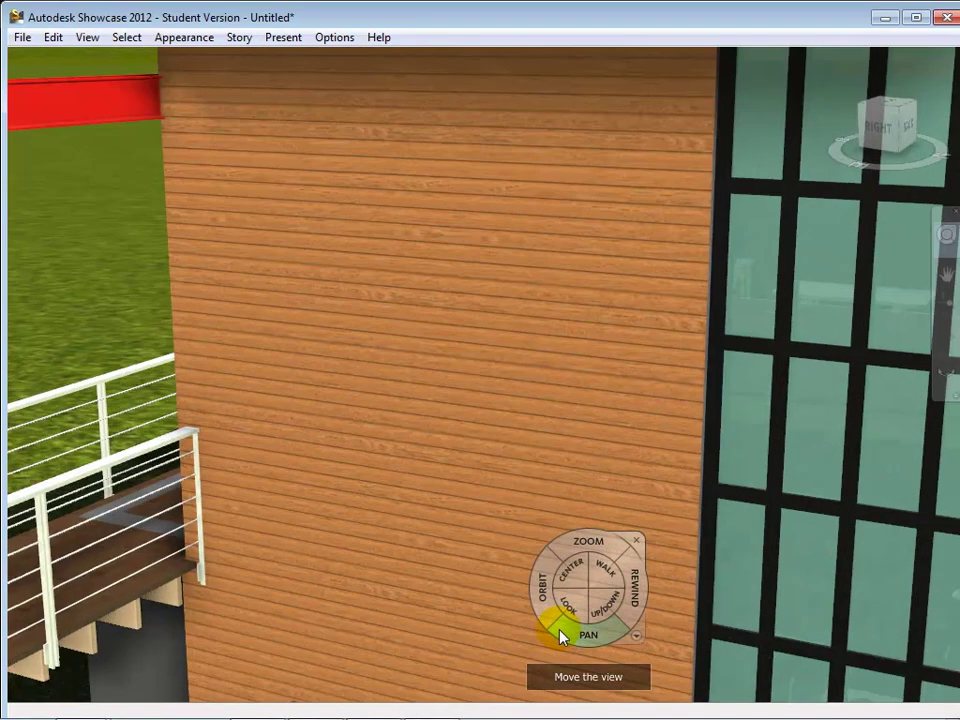
{"action": "scroll", "coordinate": [560, 636], "scroll_direction": "down", "scroll_amount": 5}
{"action": "left_click_drag", "start_coordinate": [574, 636], "coordinate": [410, 633]}
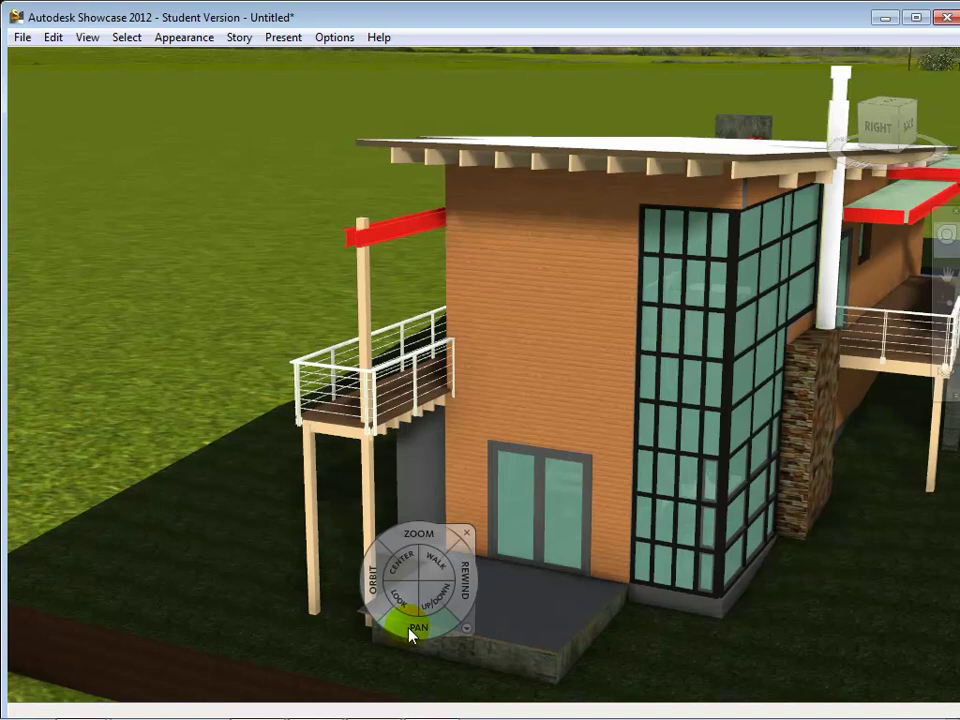
{"action": "left_click", "coordinate": [195, 38]}
{"action": "left_click", "coordinate": [198, 58]}
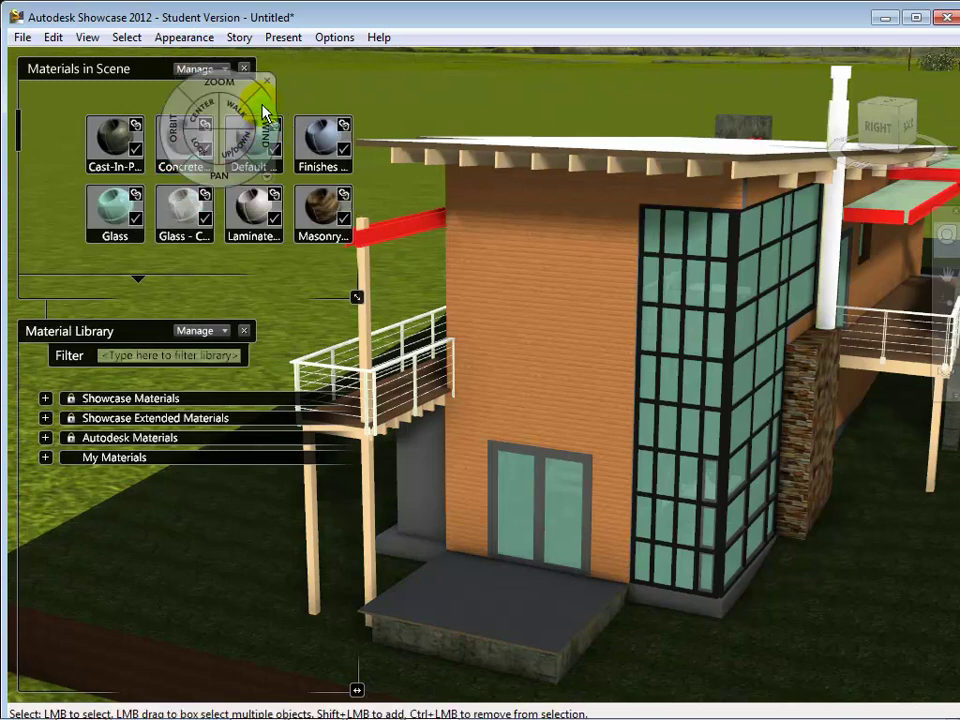
{"action": "key", "text": "shift+w"}
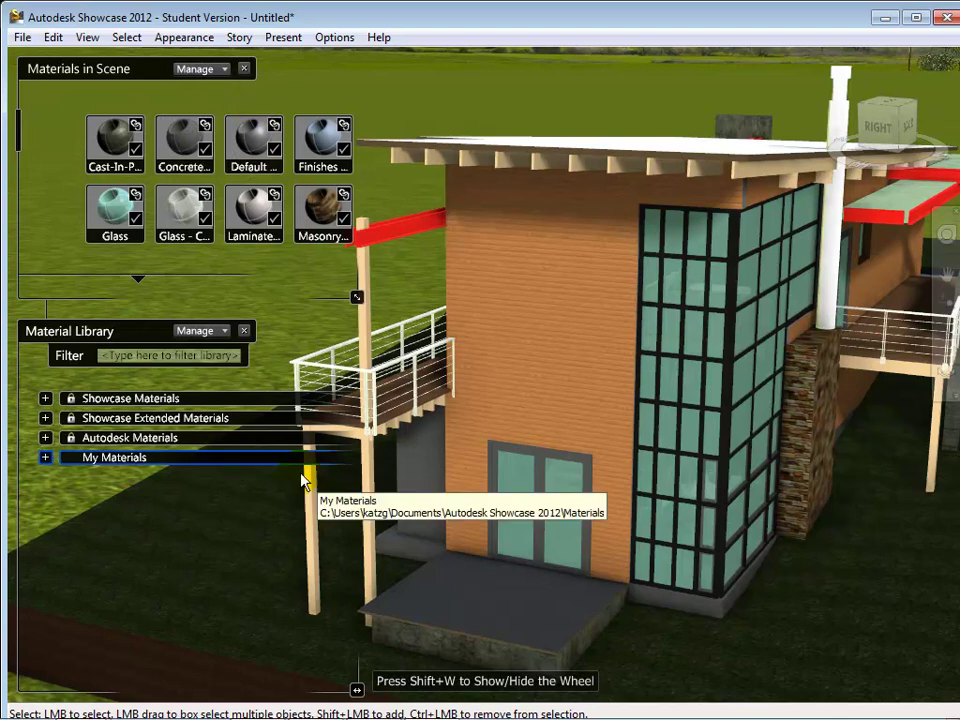
Apply the 12in Running - Burgundy brick from the Autodesk Masonry/Brick materials to the wall with the double doors, and deselect that wall
{"action": "left_click", "coordinate": [115, 457]}
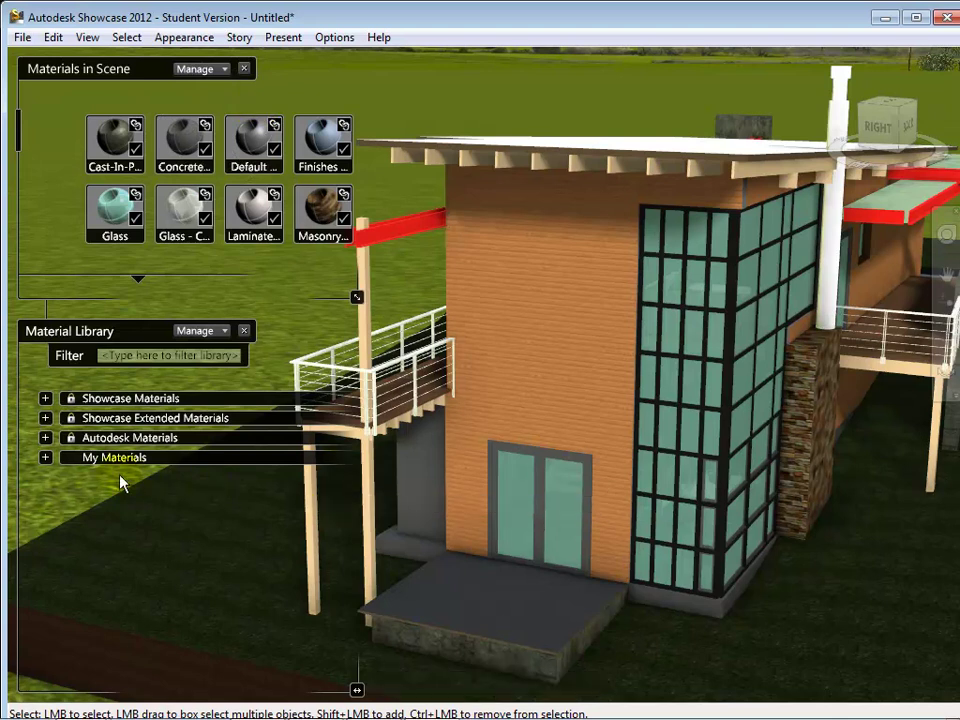
{"action": "left_click", "coordinate": [45, 438]}
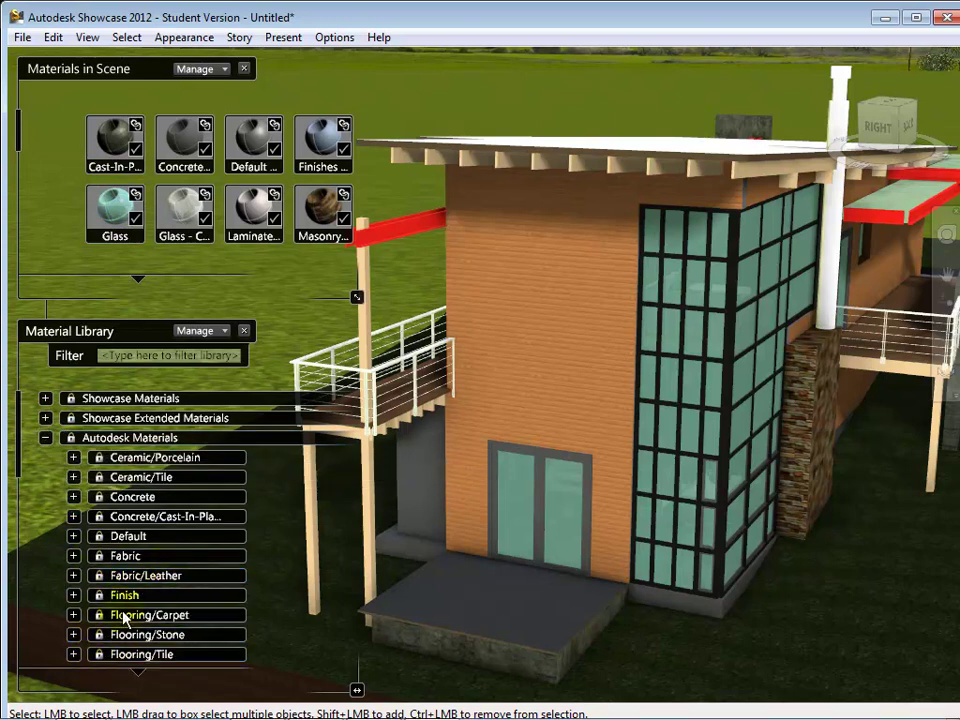
{"action": "scroll", "coordinate": [130, 605], "scroll_direction": "down", "scroll_amount": 7}
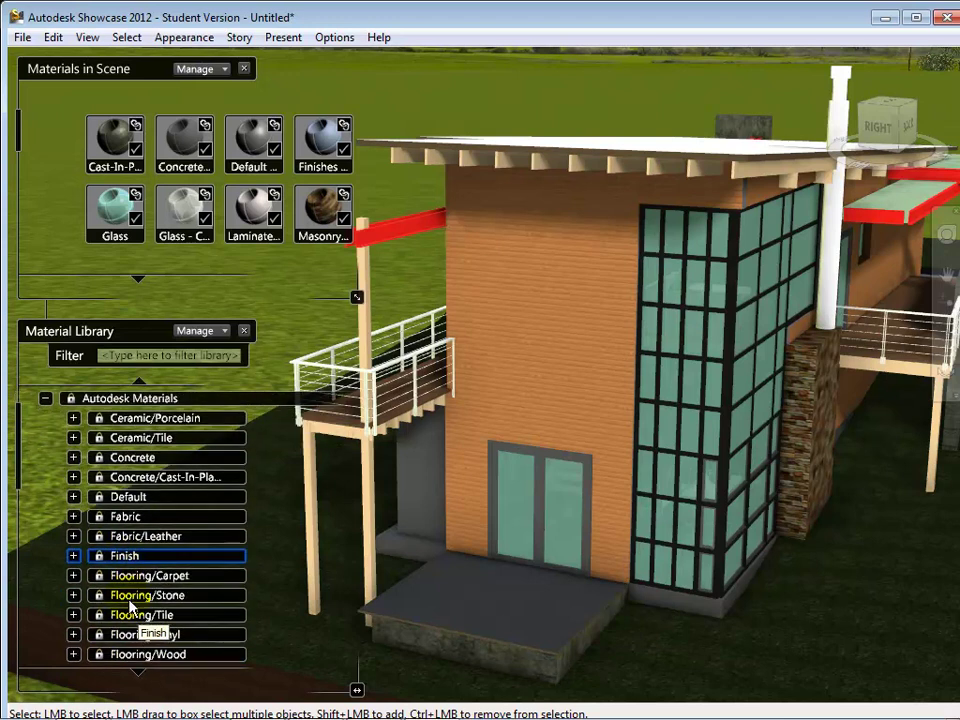
{"action": "scroll", "coordinate": [130, 598], "scroll_direction": "down", "scroll_amount": 2}
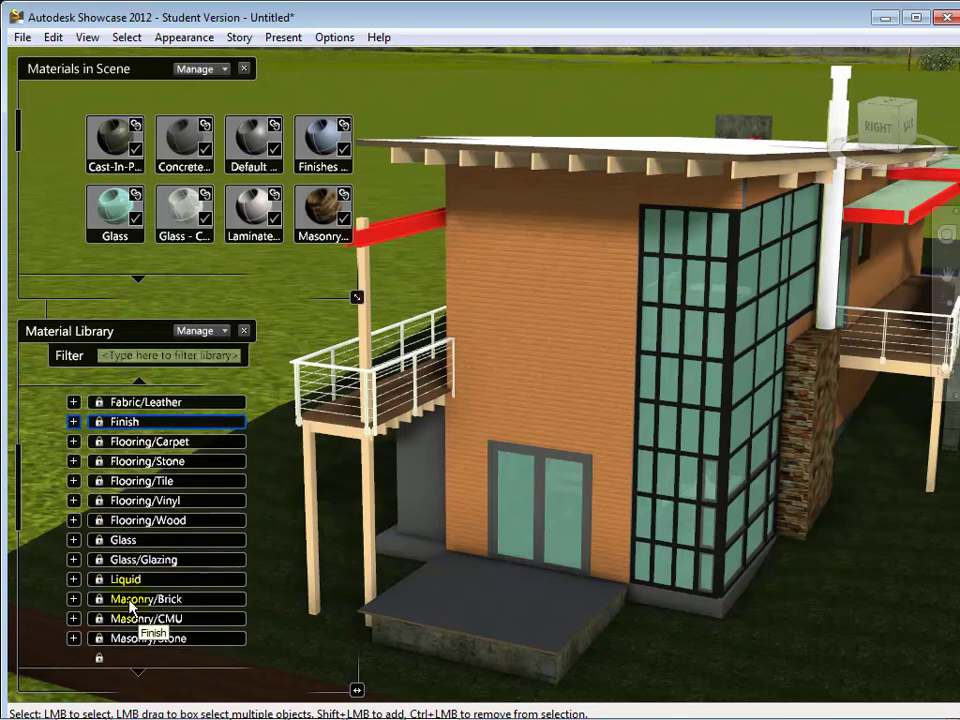
{"action": "left_click", "coordinate": [73, 596]}
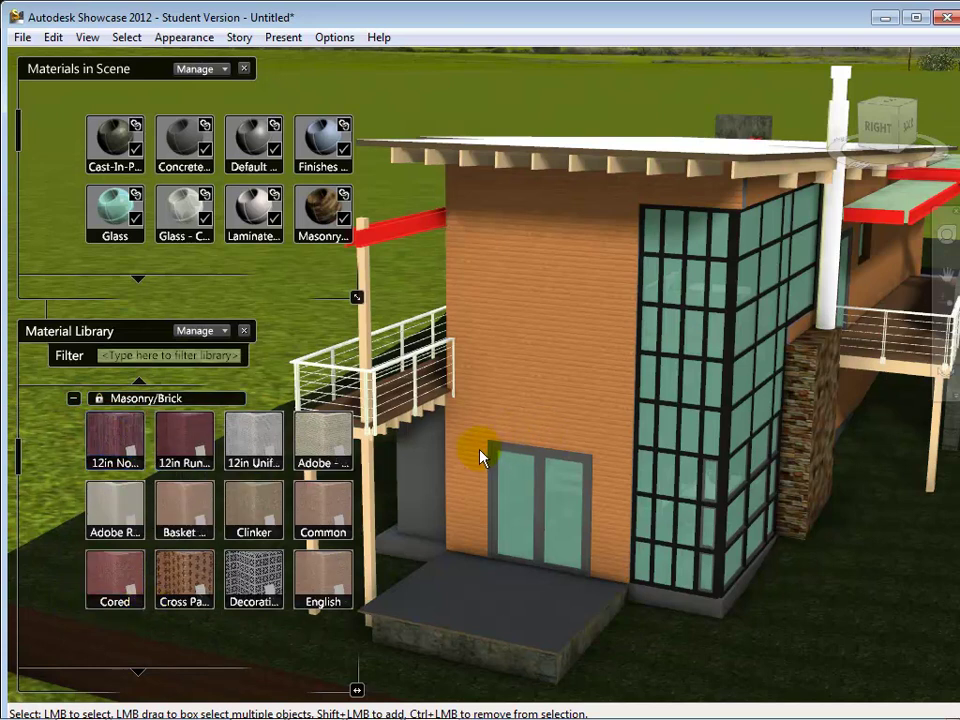
{"action": "left_click", "coordinate": [577, 385]}
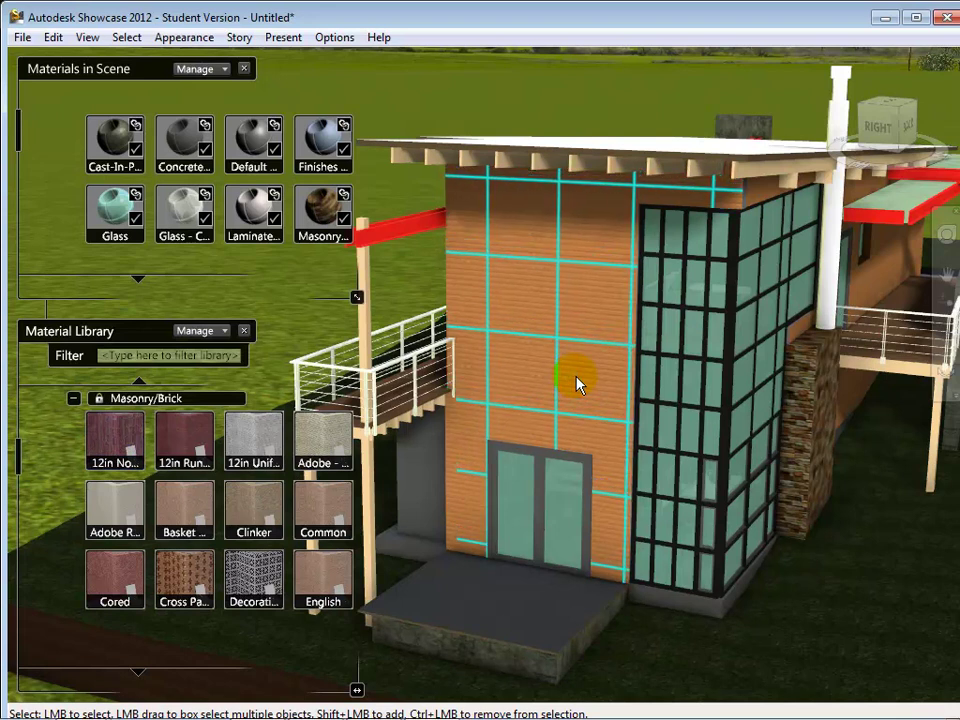
{"action": "left_click", "coordinate": [166, 438]}
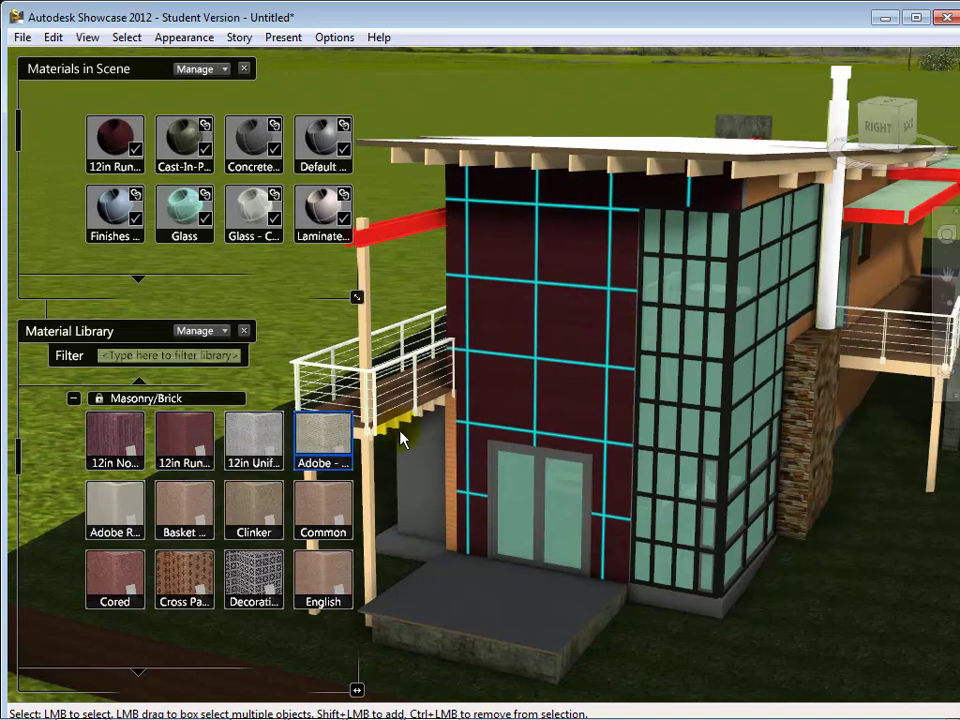
{"action": "left_click", "coordinate": [659, 630]}
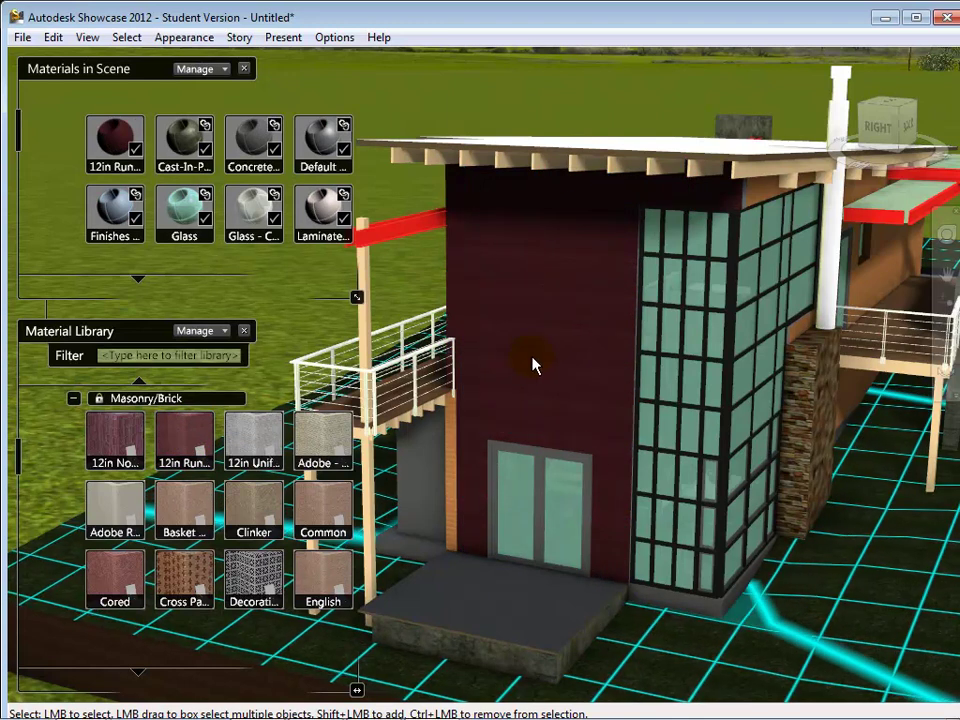
Examine the burgundy brick on the double-door wall up close and from a distance, and undo the last selection change
{"action": "scroll", "coordinate": [541, 338], "scroll_direction": "up", "scroll_amount": 5}
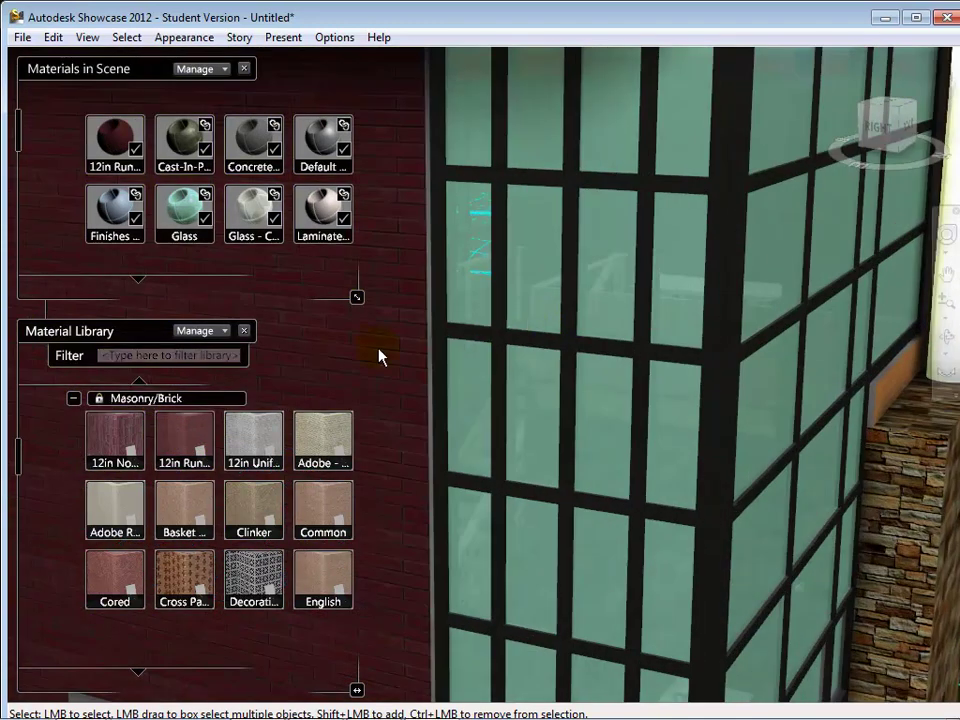
{"action": "left_click_drag", "start_coordinate": [378, 347], "coordinate": [742, 405]}
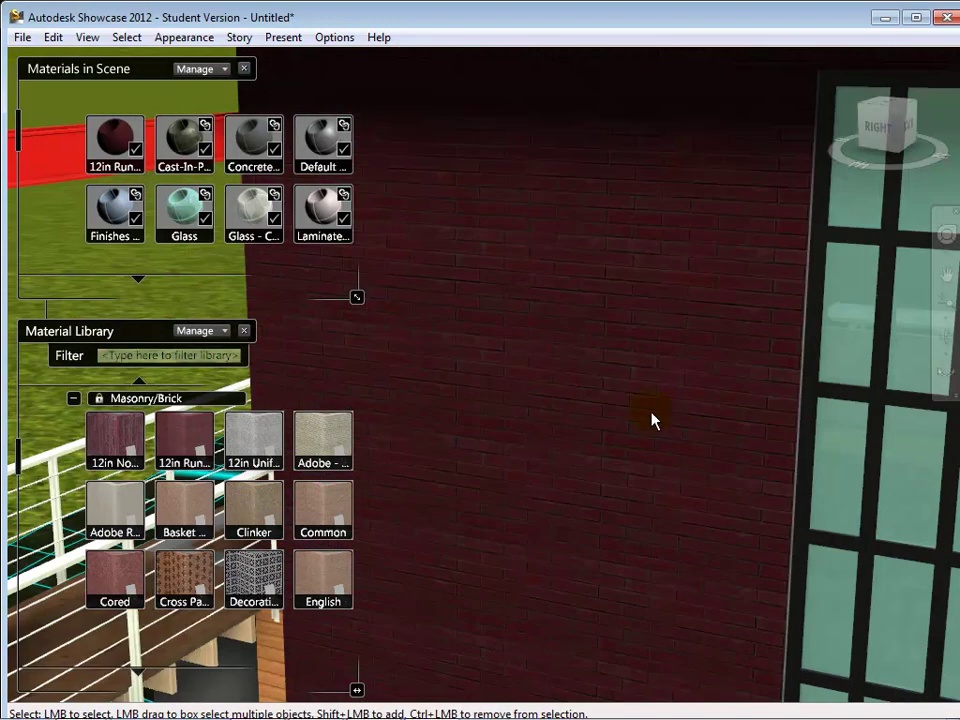
{"action": "left_click_drag", "start_coordinate": [568, 401], "coordinate": [624, 409]}
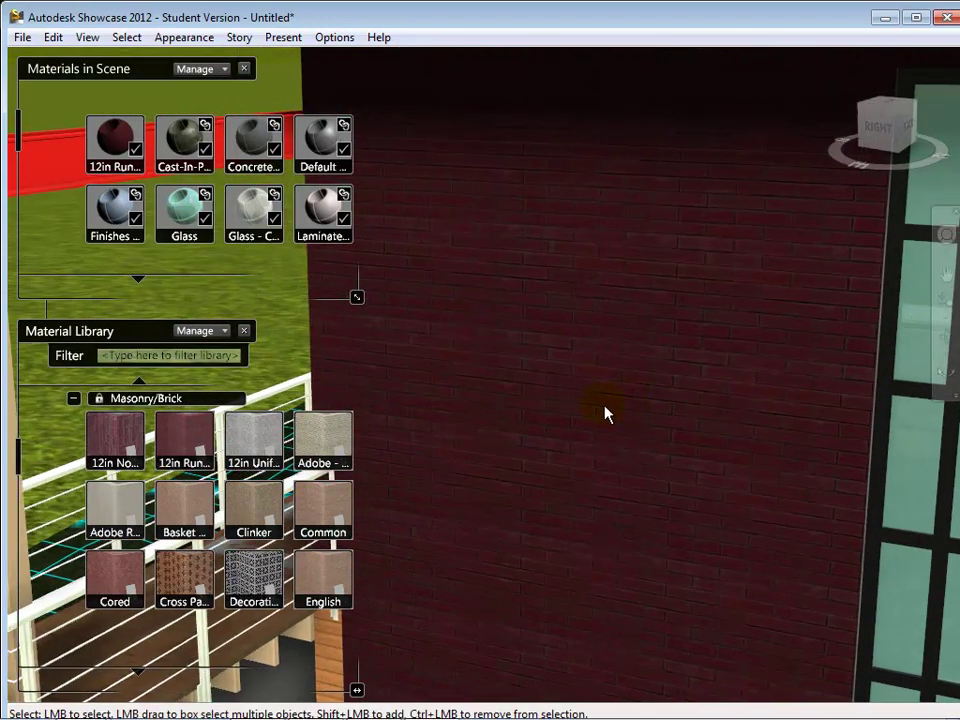
{"action": "scroll", "coordinate": [596, 411], "scroll_direction": "down", "scroll_amount": 5}
{"action": "middle_click_drag", "start_coordinate": [836, 382], "coordinate": [633, 402]}
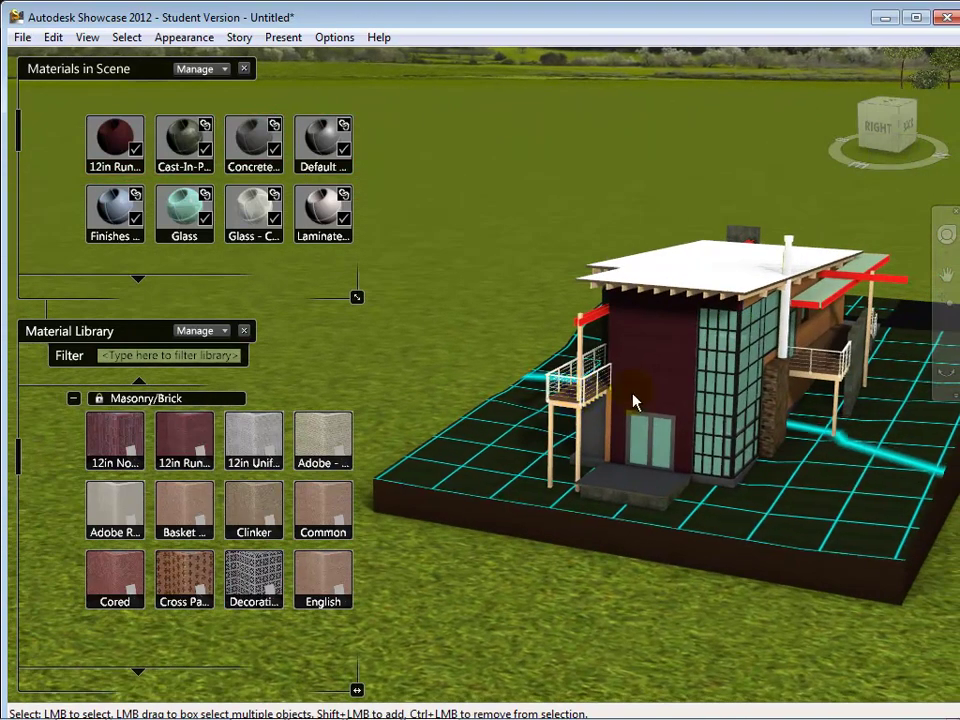
{"action": "scroll", "coordinate": [633, 402], "scroll_direction": "up", "scroll_amount": 3}
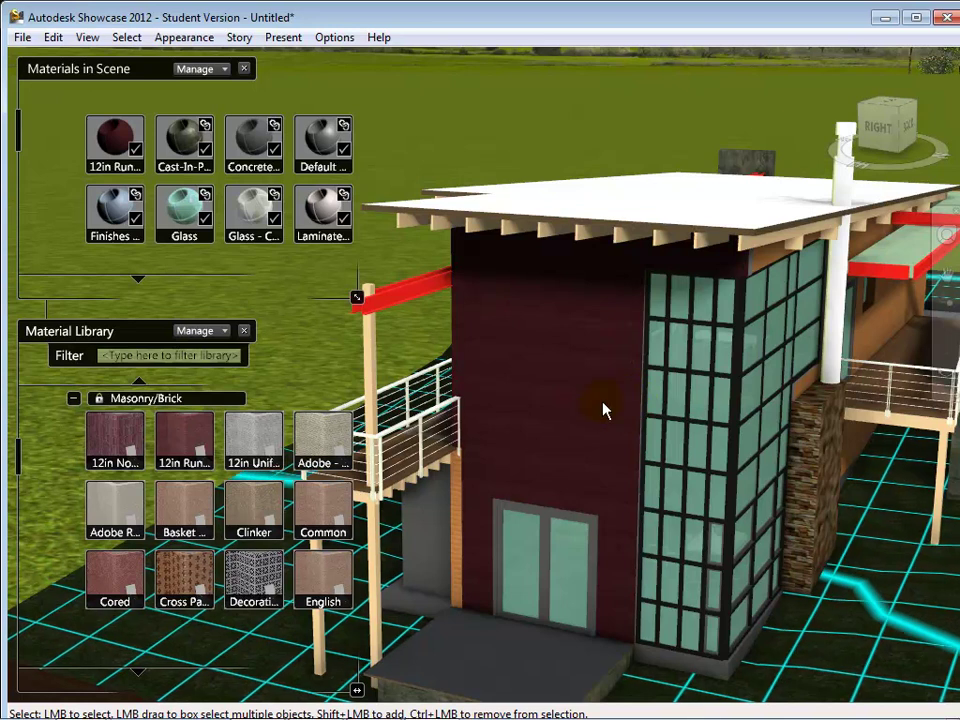
{"action": "left_click", "coordinate": [53, 37]}
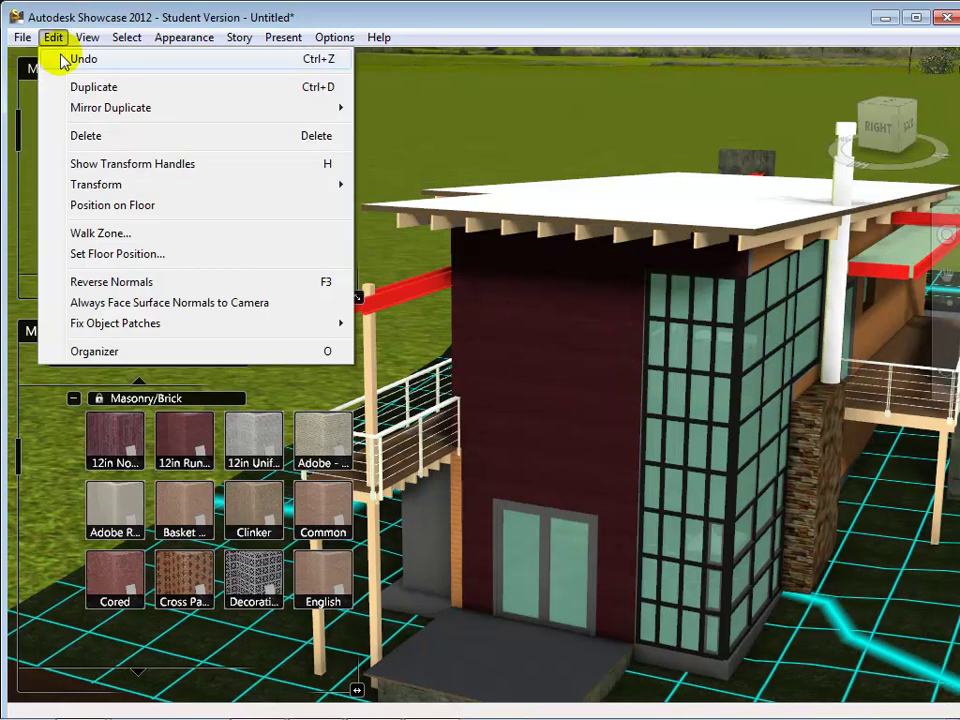
{"action": "left_click", "coordinate": [62, 60]}
Select all objects that share the wood siding material and apply the 12in Running - Burgundy brick to them
{"action": "right_click", "coordinate": [576, 381]}
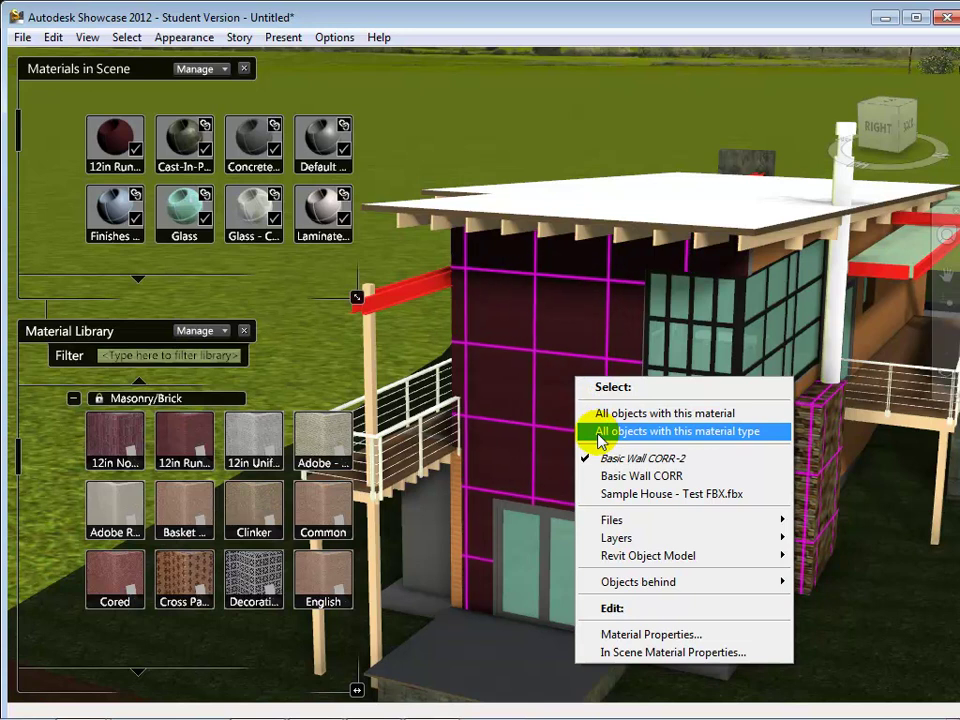
{"action": "left_click", "coordinate": [606, 413]}
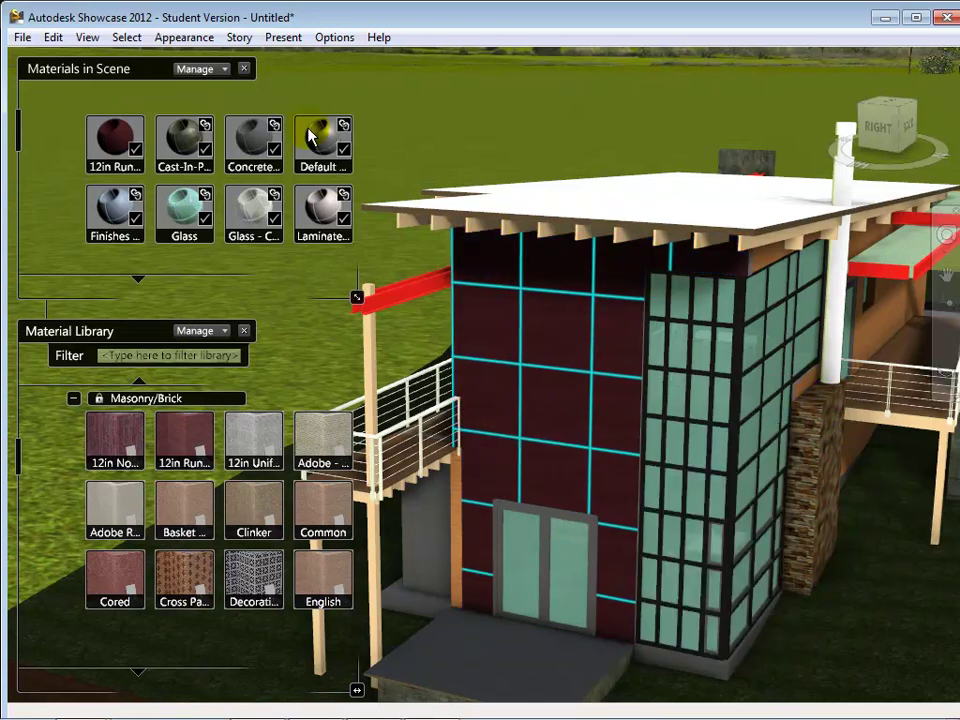
{"action": "left_click", "coordinate": [880, 330]}
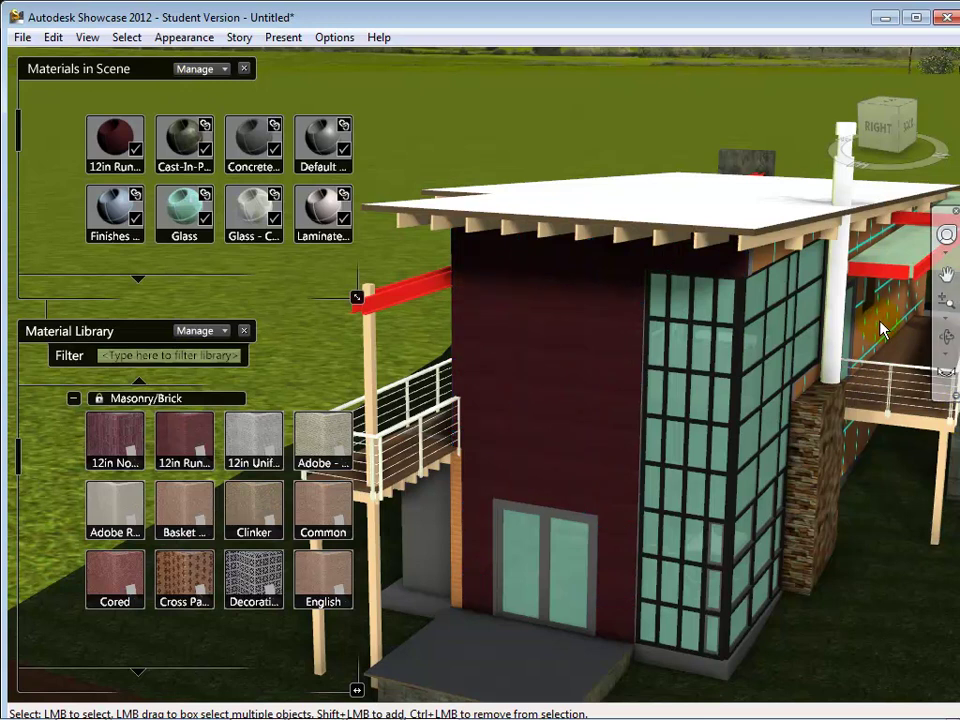
{"action": "right_click", "coordinate": [880, 330]}
{"action": "left_click", "coordinate": [866, 360]}
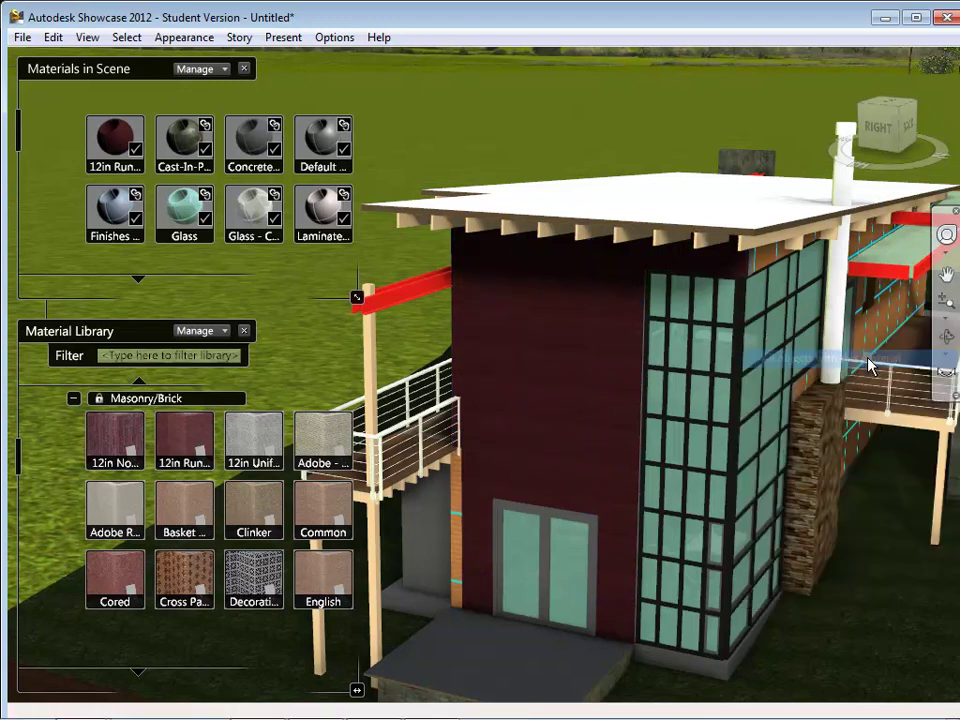
{"action": "left_click", "coordinate": [249, 447]}
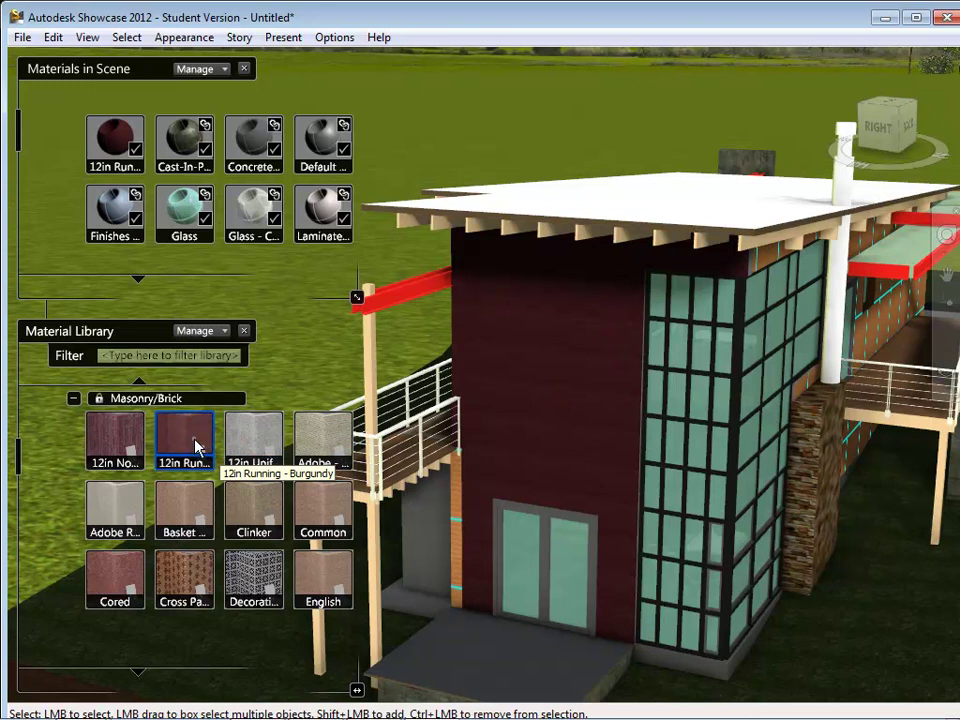
{"action": "double_click", "coordinate": [197, 447]}
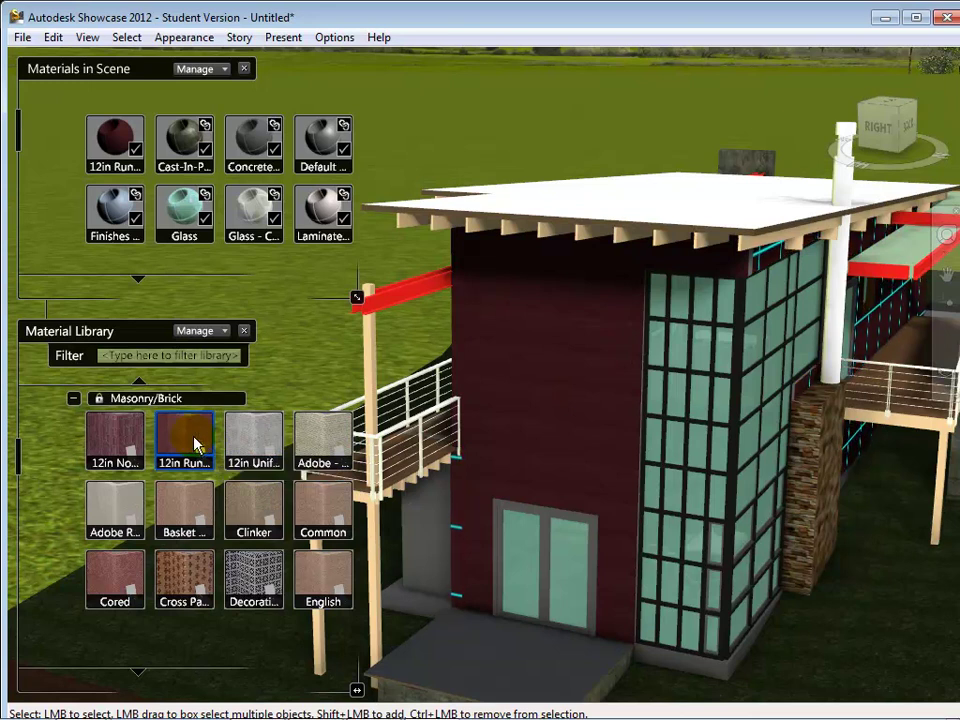
Select all objects with the burgundy brick material and apply the decorative patterned brick from Masonry/Brick to them
{"action": "left_click", "coordinate": [514, 444]}
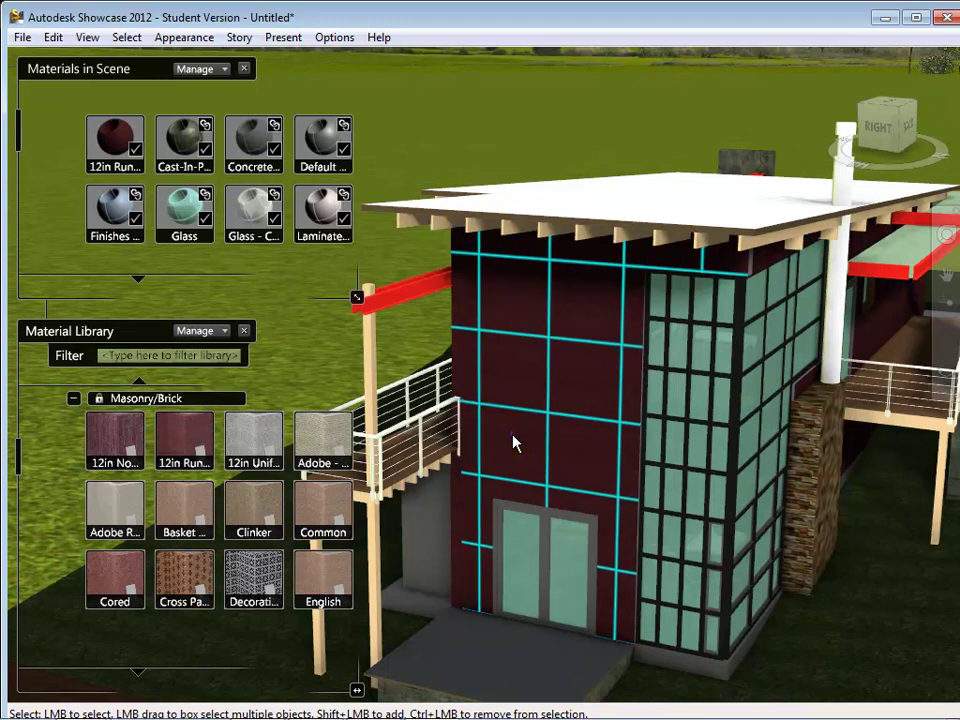
{"action": "right_click", "coordinate": [514, 444]}
{"action": "left_click", "coordinate": [572, 184]}
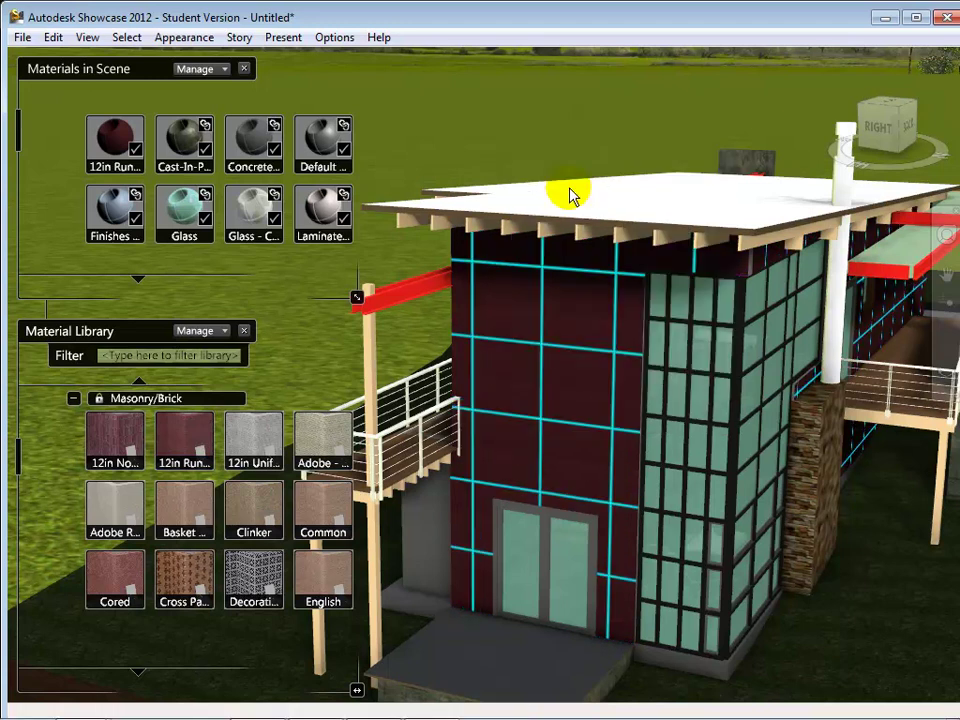
{"action": "double_click", "coordinate": [248, 586]}
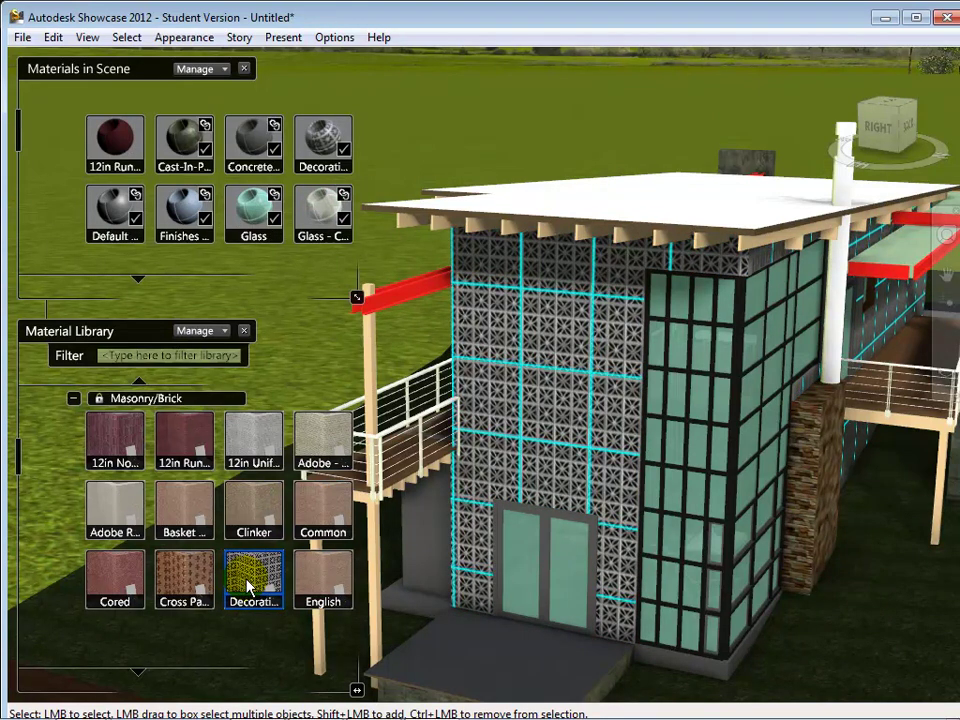
Apply the Steel Galvanized material from the Metal/Fabricated category to the selected exterior walls
{"action": "left_click", "coordinate": [72, 400]}
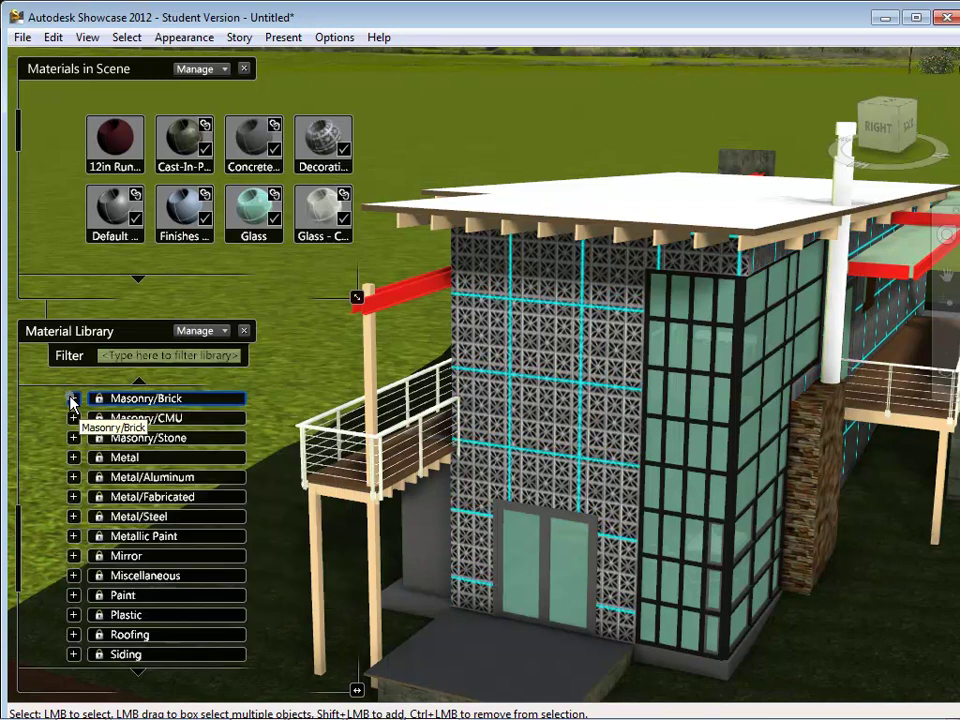
{"action": "left_click", "coordinate": [74, 498]}
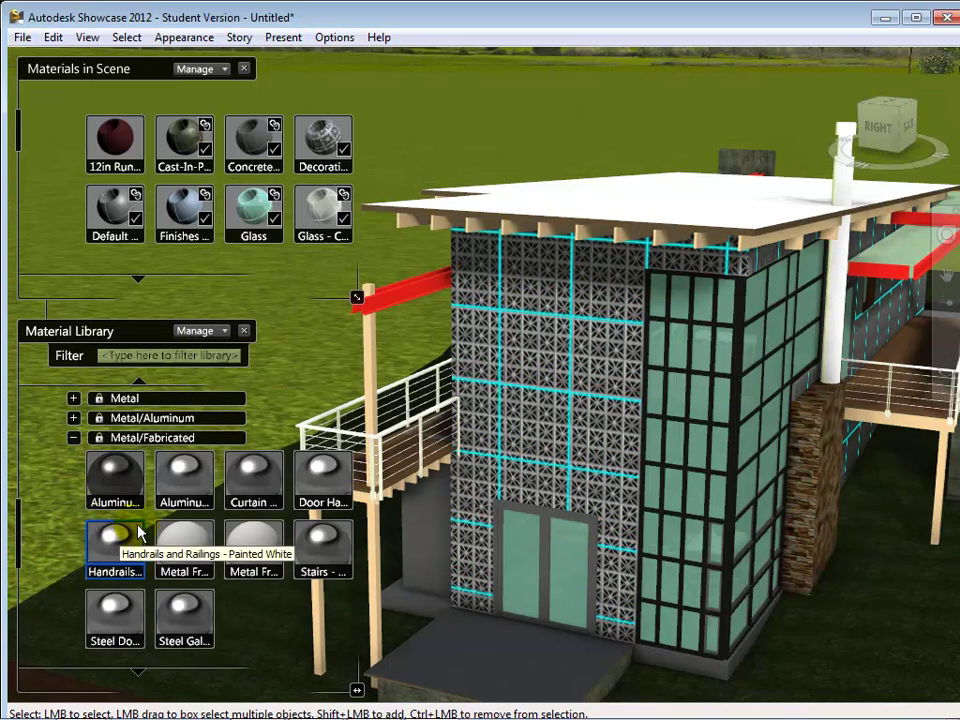
{"action": "left_click", "coordinate": [170, 622]}
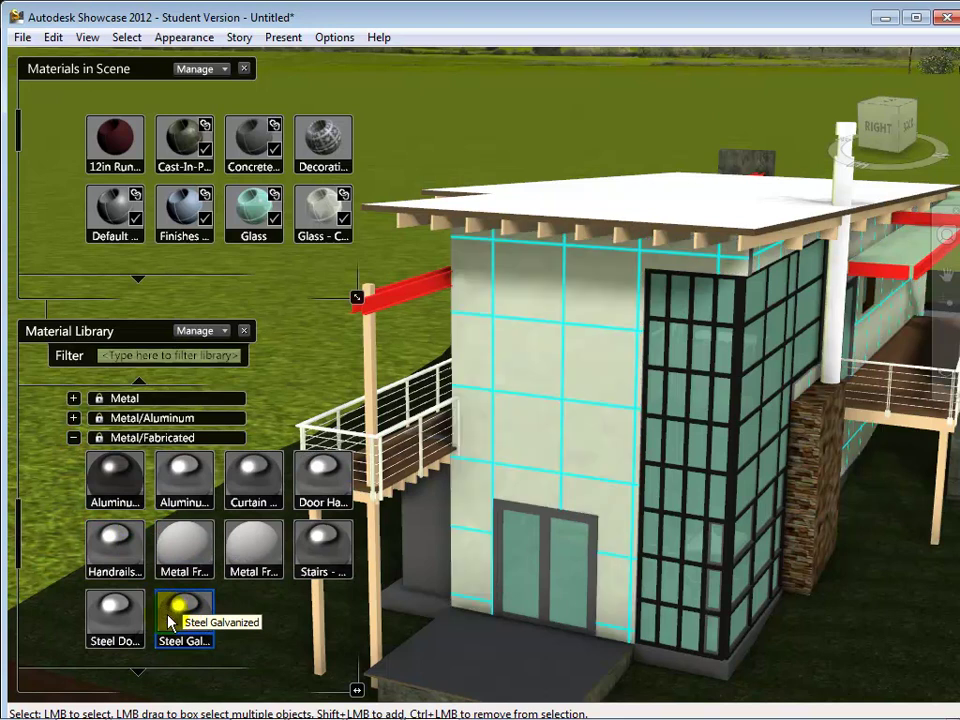
Try the board-batten material from the Siding category on the selected walls and replace it with Bevel siding
{"action": "left_click", "coordinate": [74, 438]}
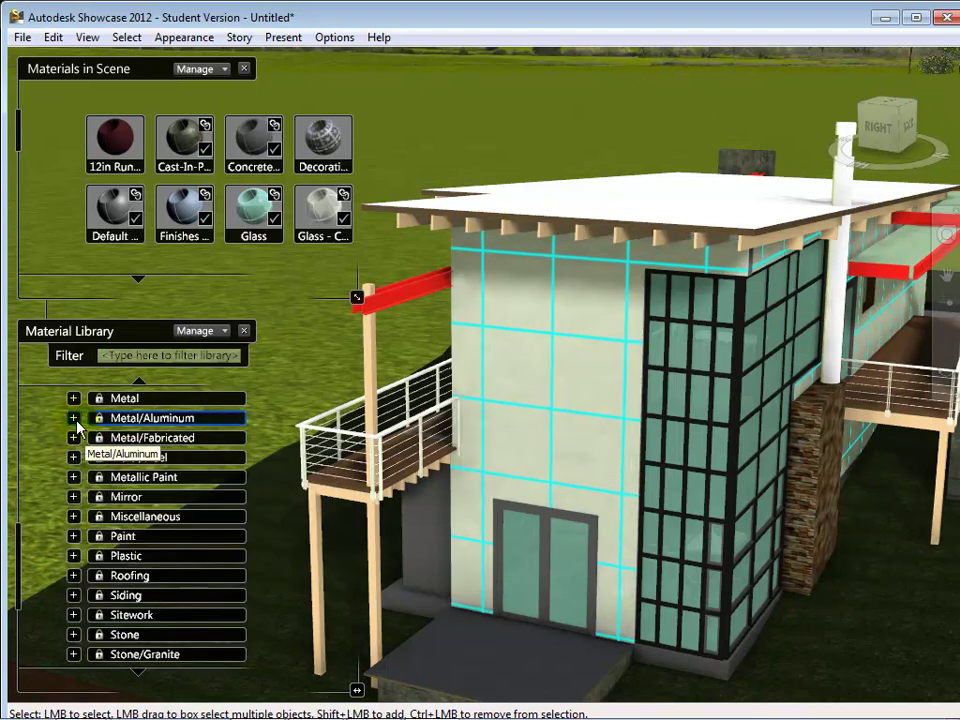
{"action": "left_click", "coordinate": [73, 596]}
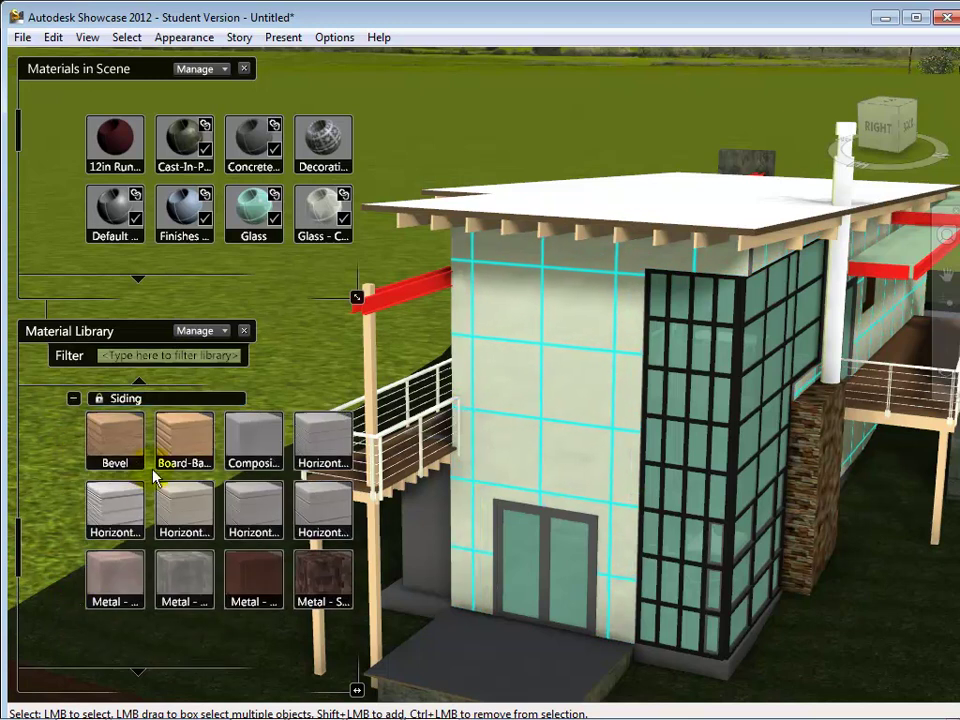
{"action": "double_click", "coordinate": [175, 450]}
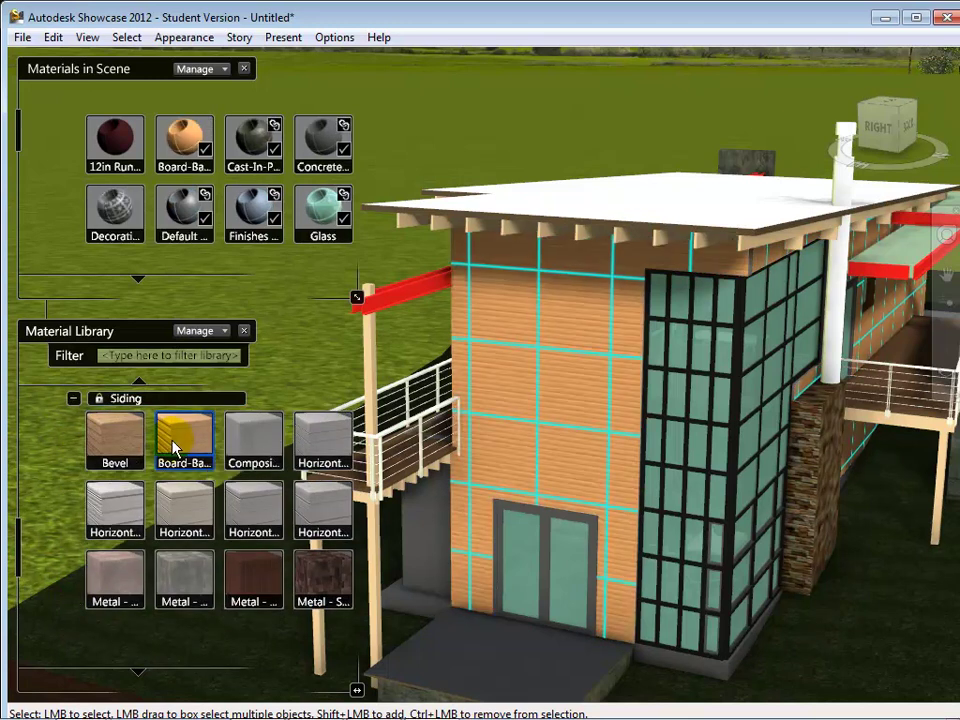
{"action": "double_click", "coordinate": [107, 447]}
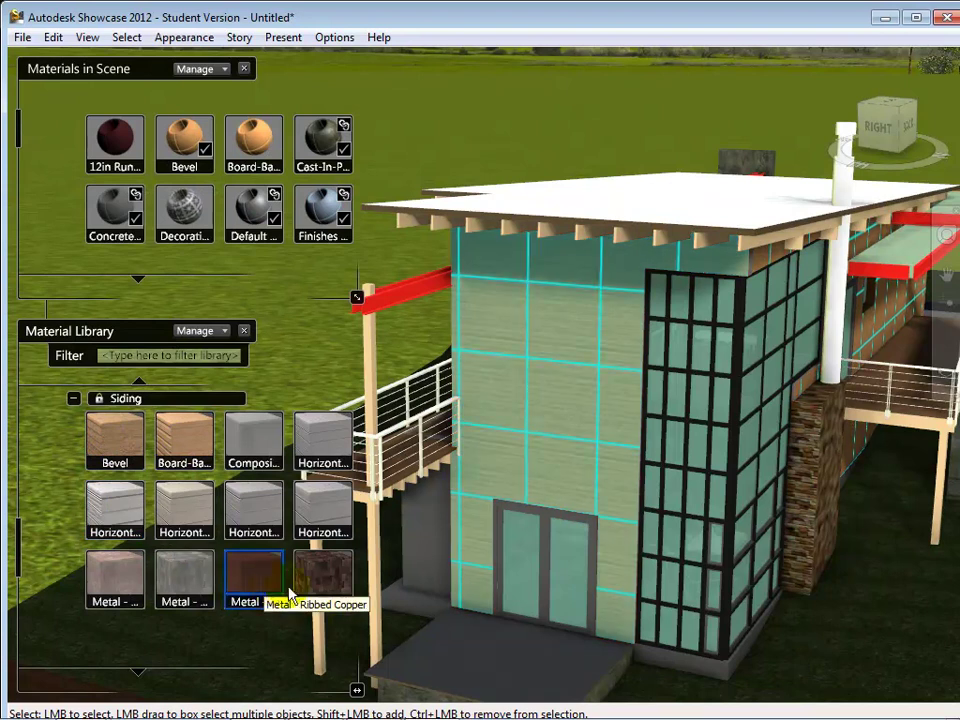
Try the dark metal siding and the Horizontal 4in - Gray siding on the selected exterior walls
{"action": "double_click", "coordinate": [315, 572]}
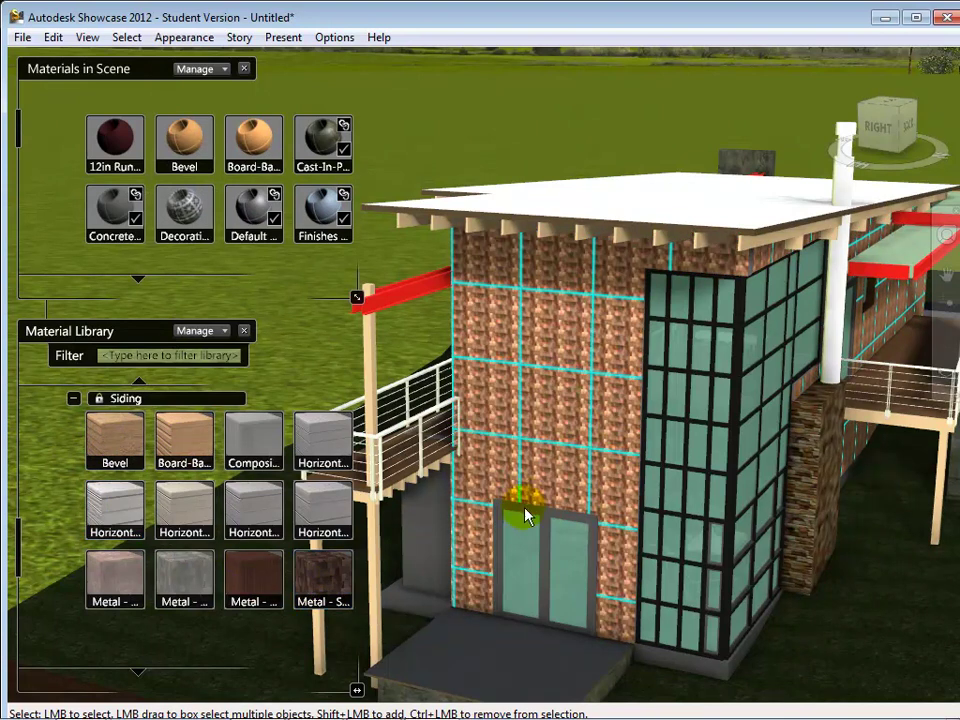
{"action": "scroll", "coordinate": [538, 460], "scroll_direction": "up", "scroll_amount": 5}
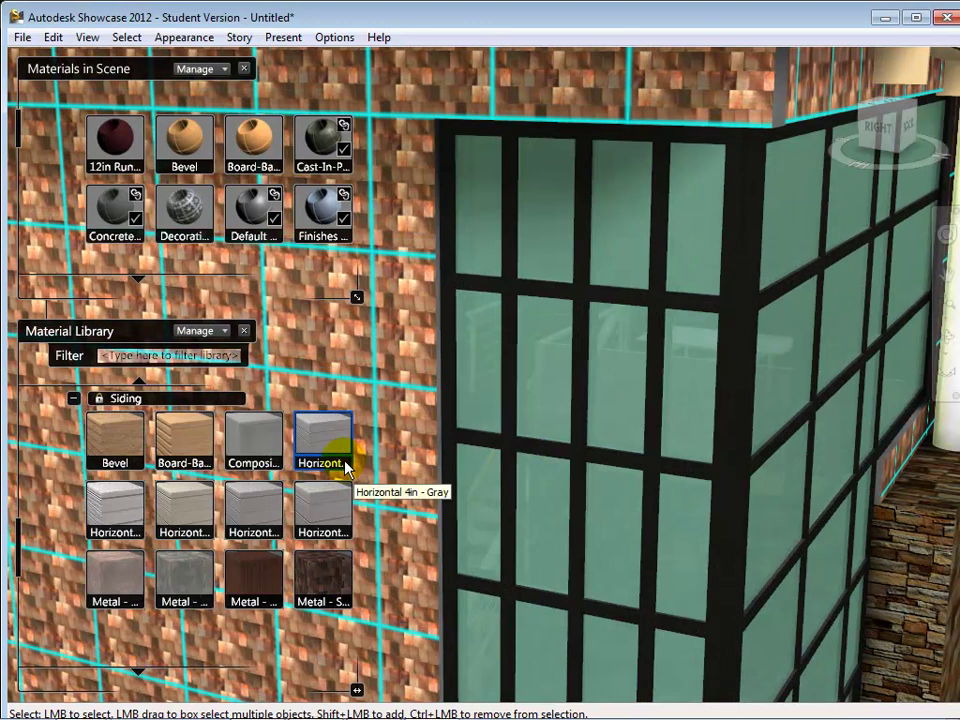
{"action": "scroll", "coordinate": [345, 462], "scroll_direction": "up", "scroll_amount": 1}
{"action": "left_click_drag", "start_coordinate": [345, 468], "coordinate": [172, 580]}
{"action": "left_click", "coordinate": [168, 453]}
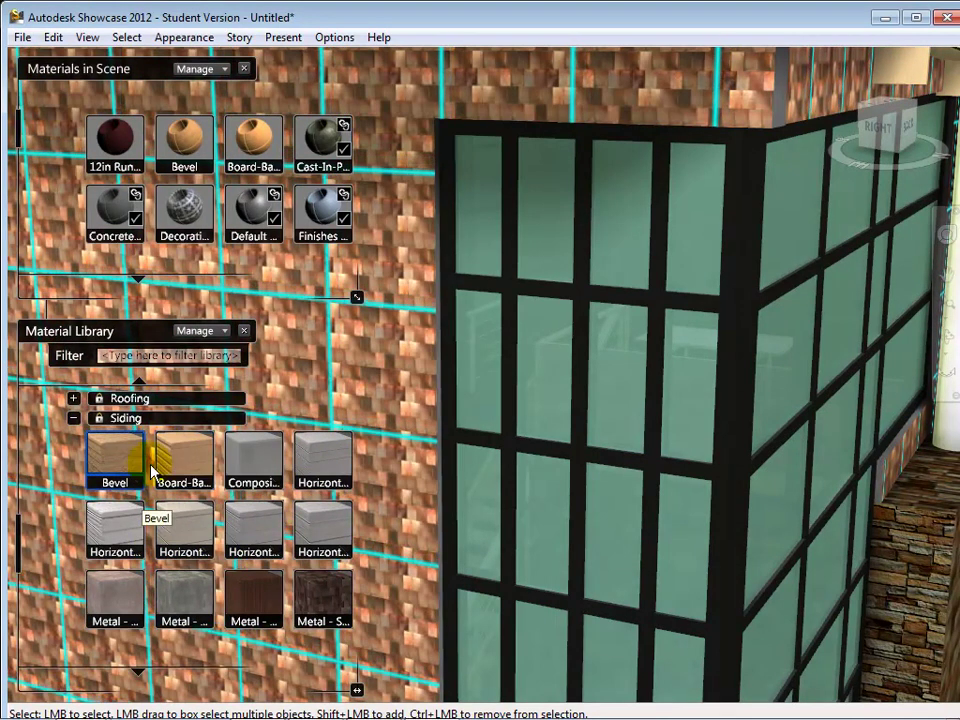
{"action": "left_click", "coordinate": [298, 464]}
{"action": "double_click", "coordinate": [300, 462]}
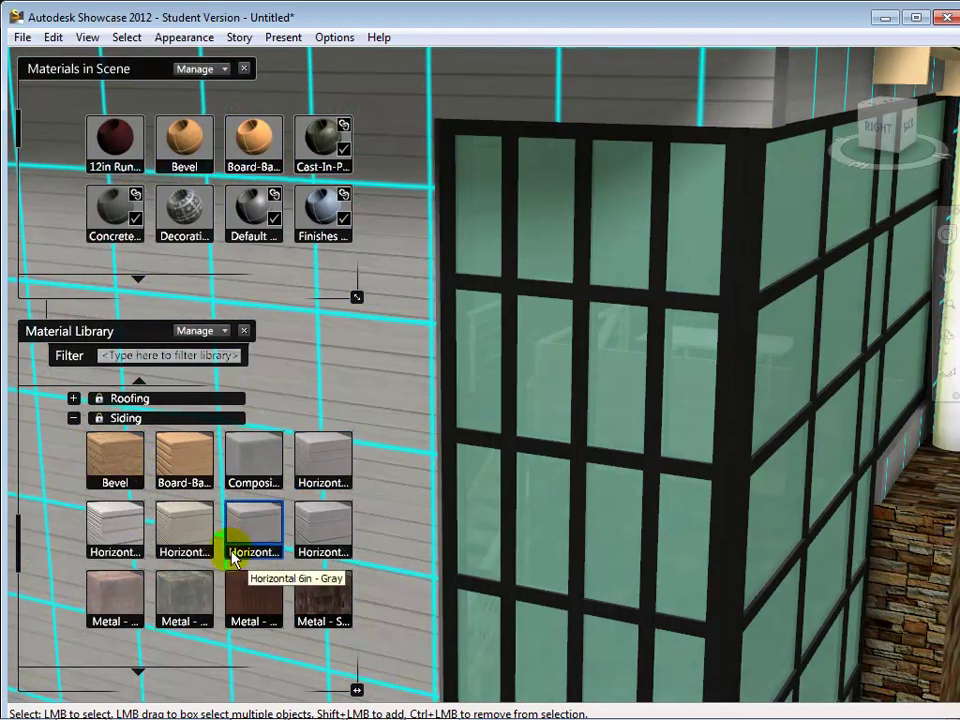
Apply the first metal material in the Siding category to the selected exterior walls and collapse the category
{"action": "left_click", "coordinate": [136, 598]}
{"action": "double_click", "coordinate": [128, 594]}
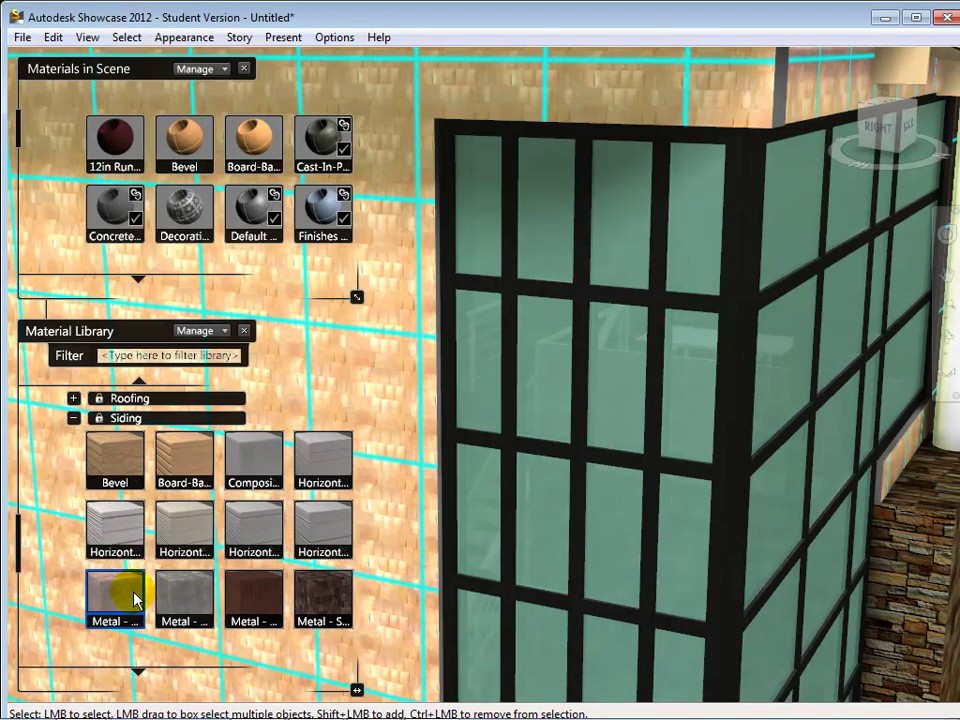
{"action": "left_click", "coordinate": [73, 418]}
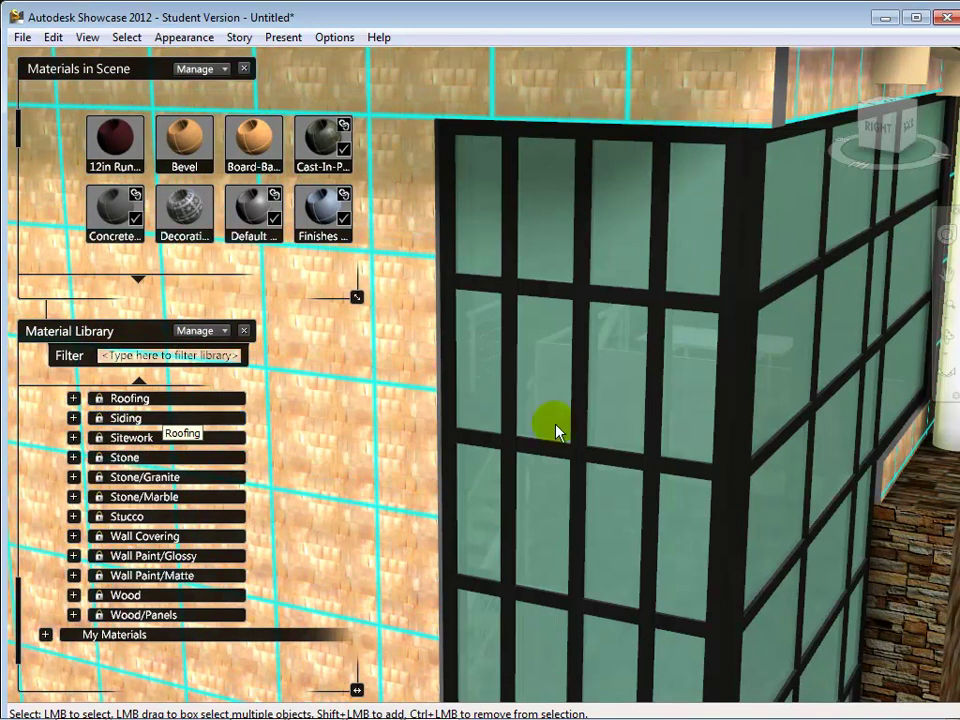
Select all objects sharing the curtain wall mullions' black material, try red anodized aluminum on them and replace it with blue anodized aluminum
{"action": "left_click", "coordinate": [724, 441]}
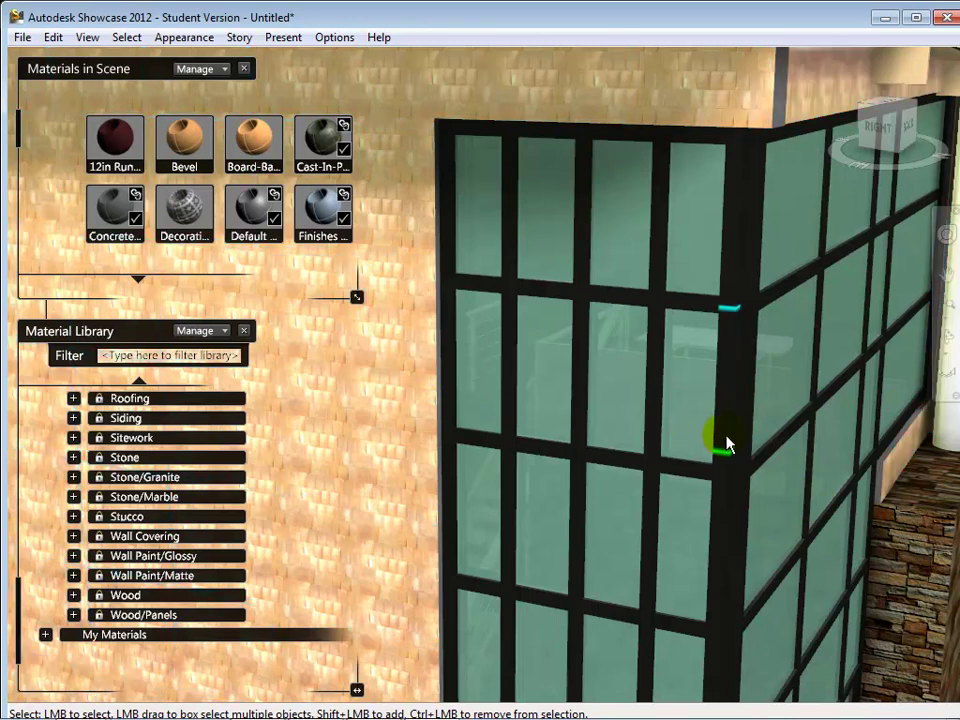
{"action": "right_click", "coordinate": [727, 444]}
{"action": "left_click", "coordinate": [736, 472]}
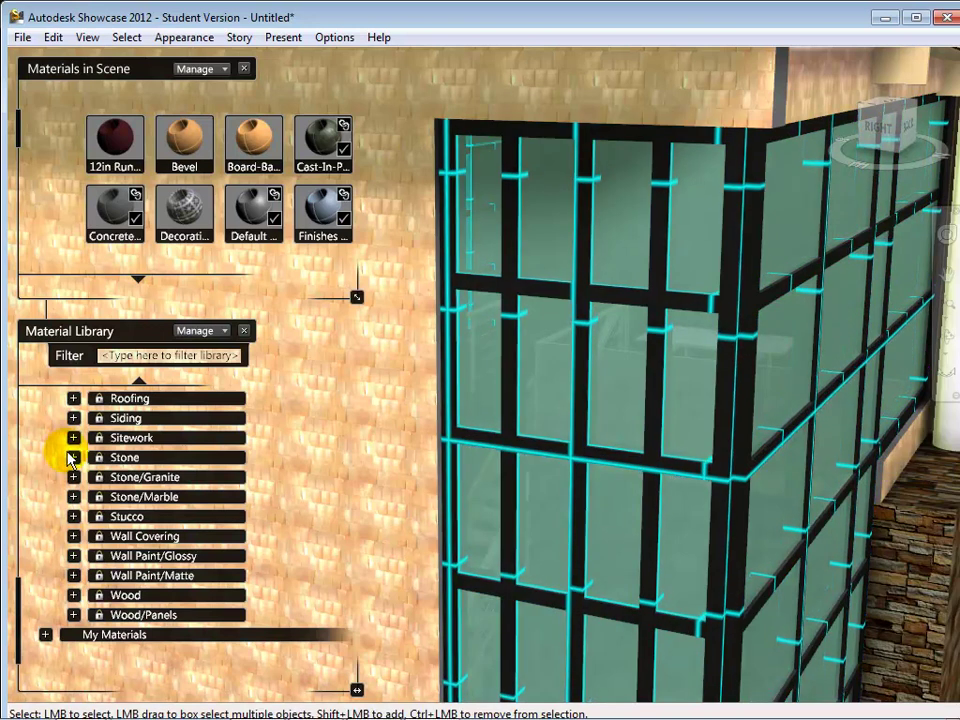
{"action": "left_click", "coordinate": [45, 634]}
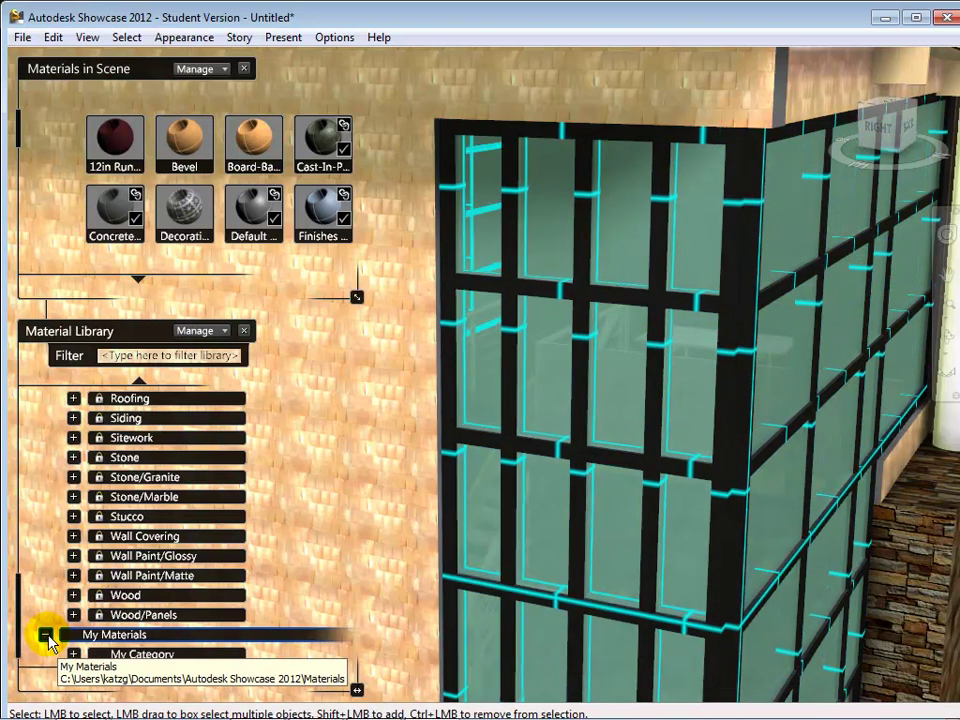
{"action": "scroll", "coordinate": [79, 530], "scroll_direction": "up", "scroll_amount": 4}
{"action": "scroll", "coordinate": [82, 538], "scroll_direction": "up", "scroll_amount": 14}
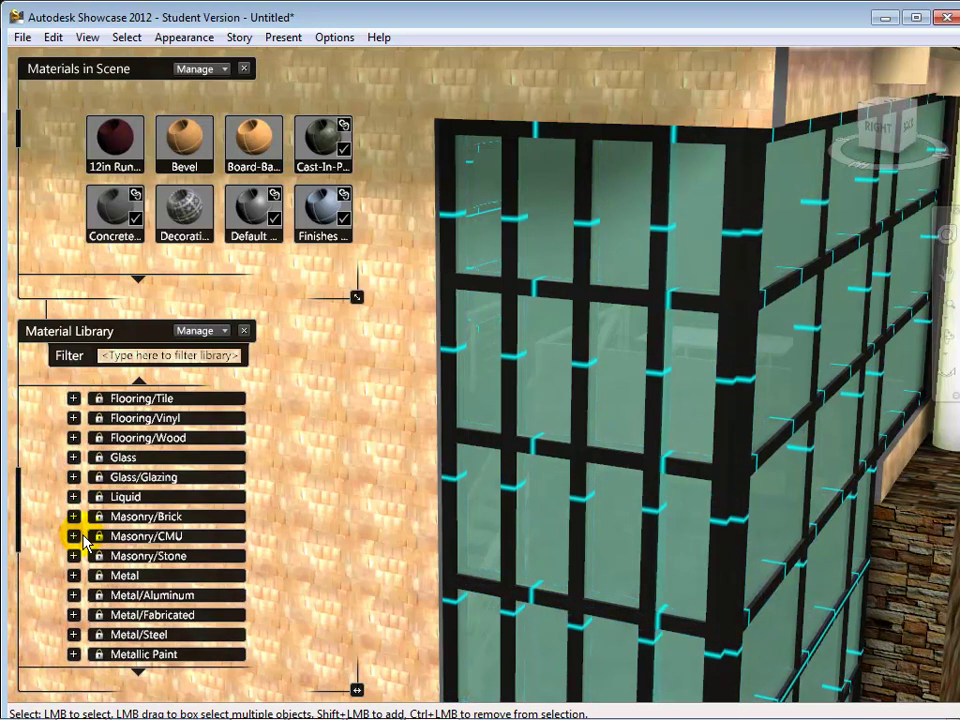
{"action": "scroll", "coordinate": [84, 541], "scroll_direction": "down", "scroll_amount": 1}
{"action": "scroll", "coordinate": [84, 541], "scroll_direction": "down", "scroll_amount": 5}
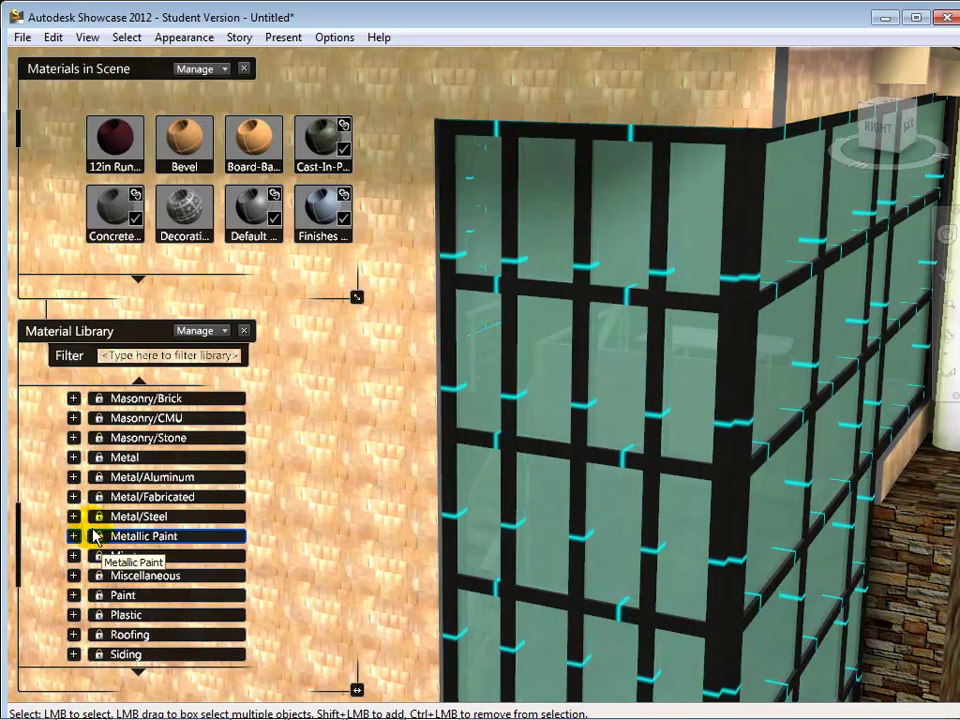
{"action": "left_click", "coordinate": [73, 477]}
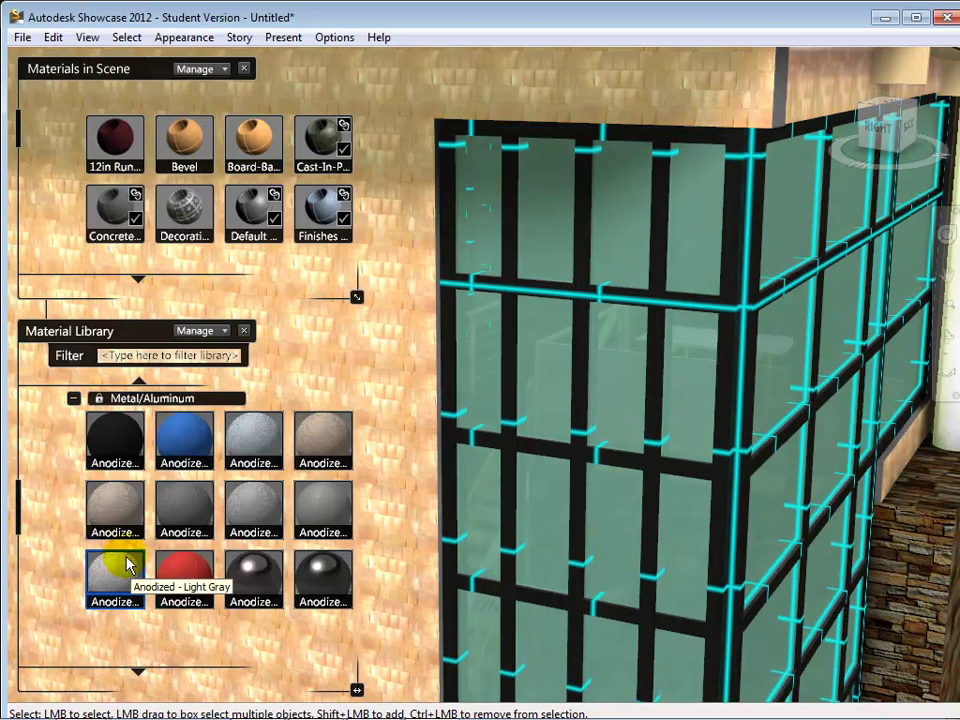
{"action": "left_click", "coordinate": [182, 568]}
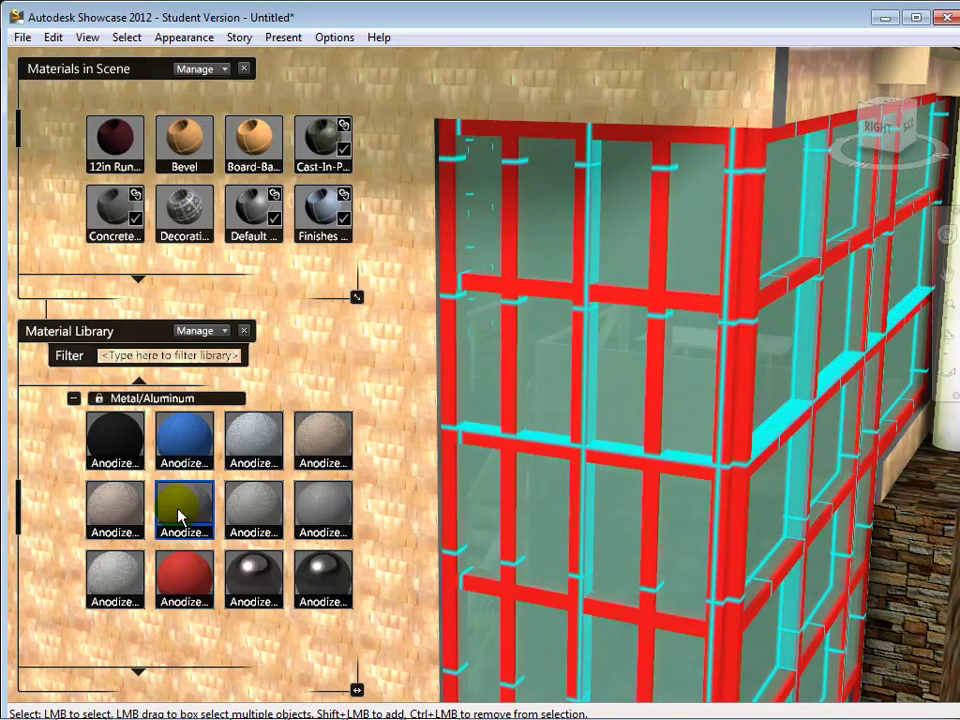
{"action": "left_click", "coordinate": [194, 452]}
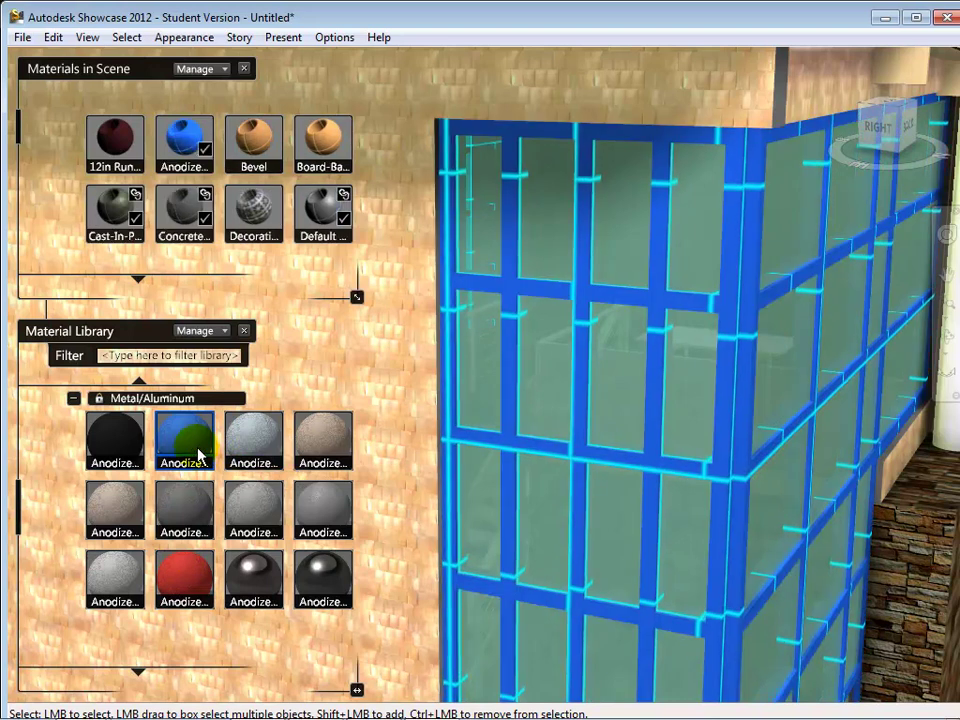
Select all objects with the fireplace's stone material and apply the Riverstone material from the Stone category to them
{"action": "scroll", "coordinate": [380, 388], "scroll_direction": "down", "scroll_amount": 5}
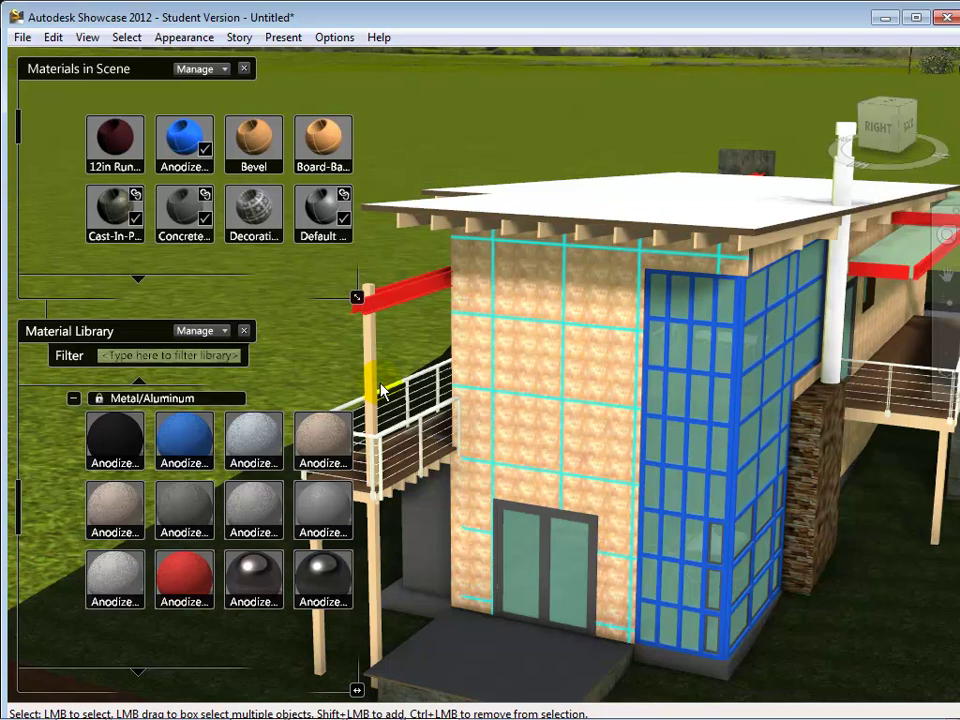
{"action": "right_click", "coordinate": [815, 451]}
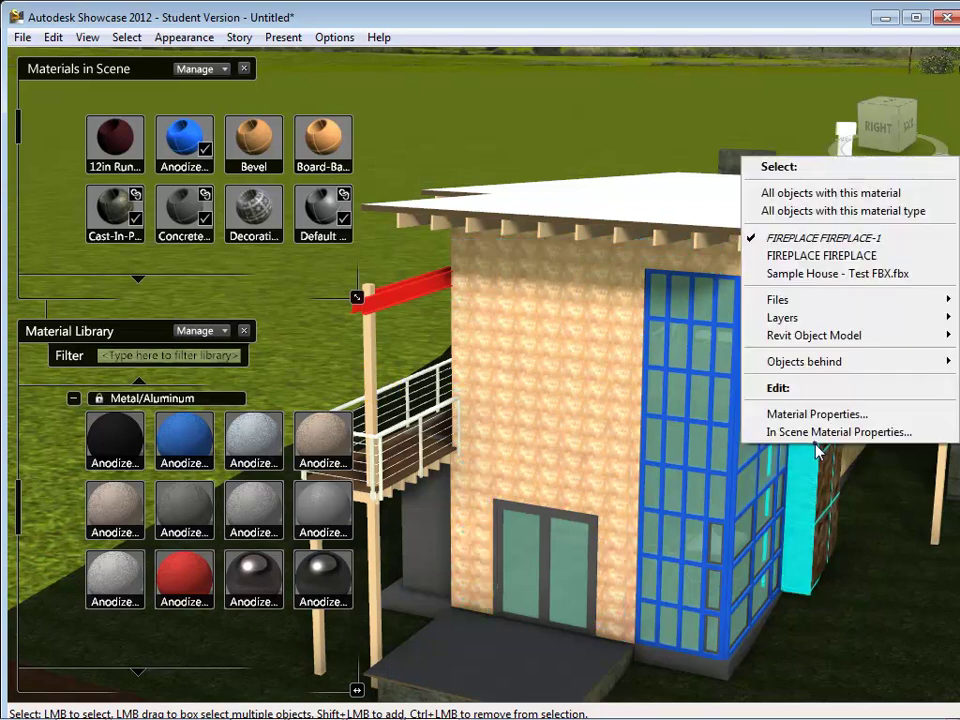
{"action": "left_click", "coordinate": [838, 193]}
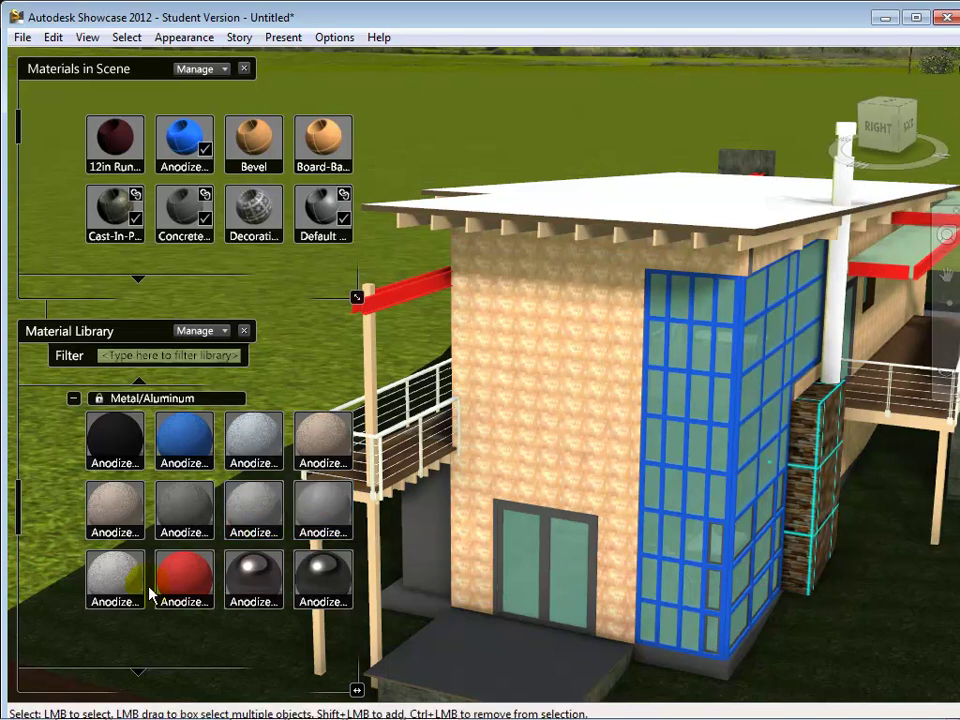
{"action": "left_click", "coordinate": [74, 399]}
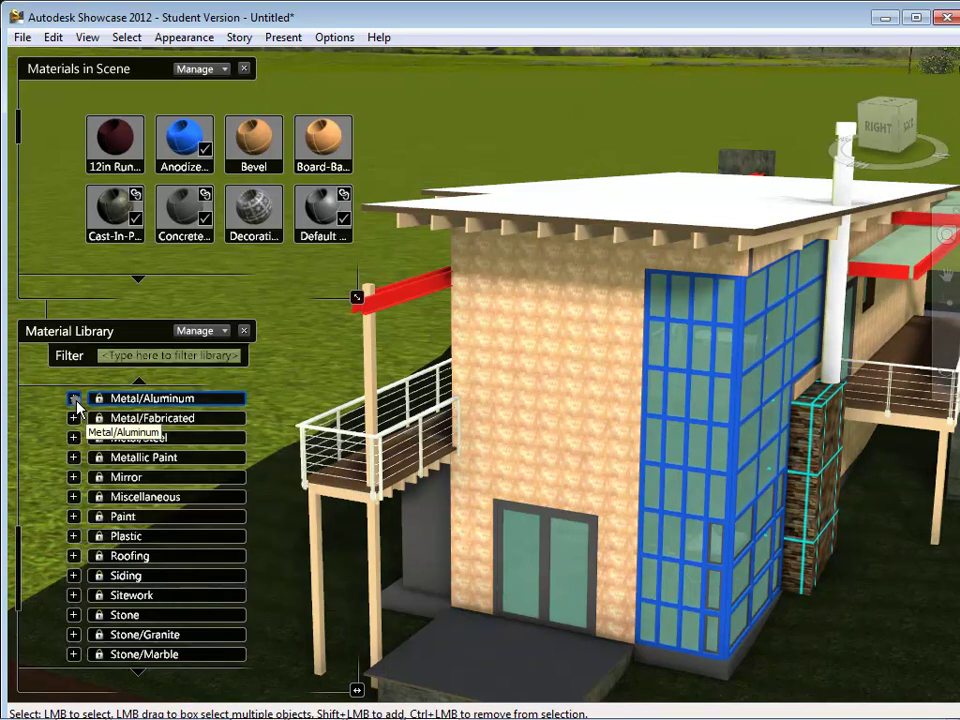
{"action": "left_click", "coordinate": [73, 615]}
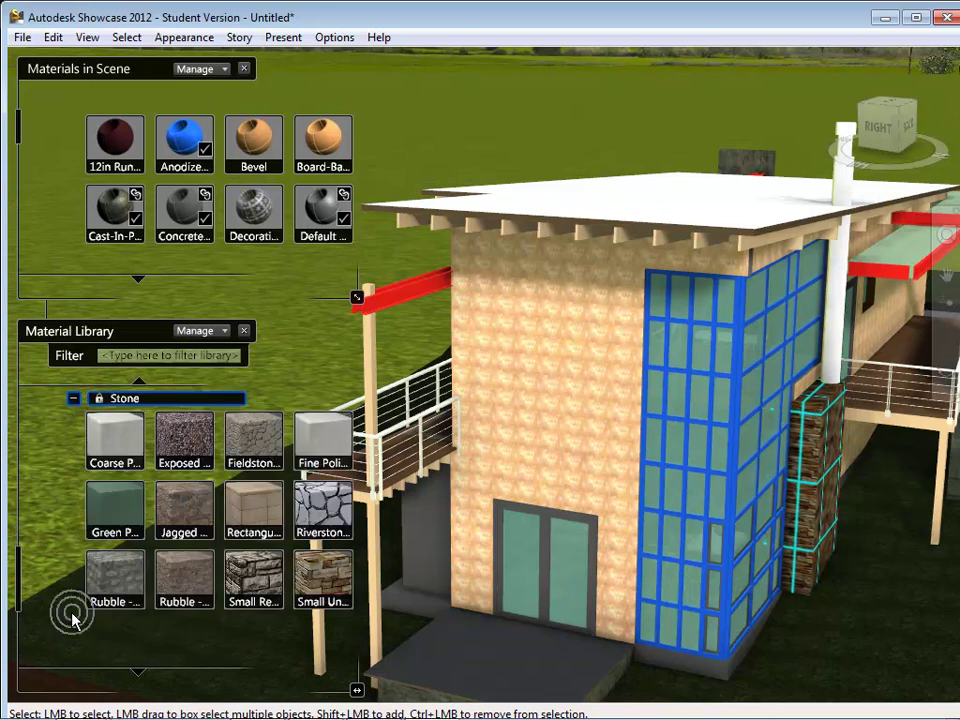
{"action": "double_click", "coordinate": [312, 525]}
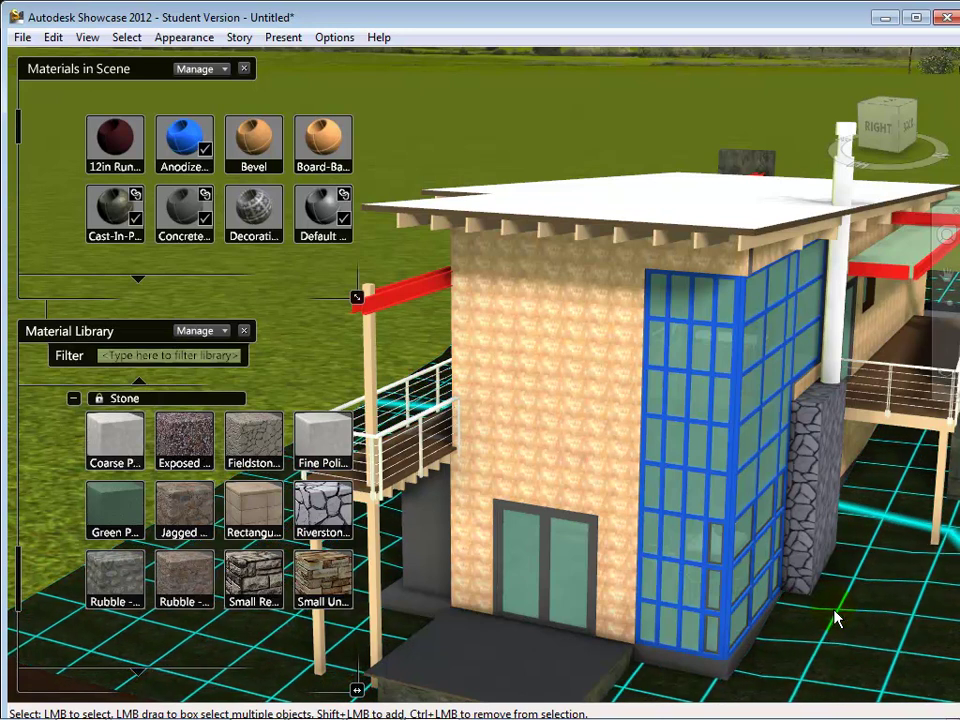
Apply the Spanish Tile - Red 3 material from the Roofing category to the white roof surface
{"action": "left_click", "coordinate": [945, 233]}
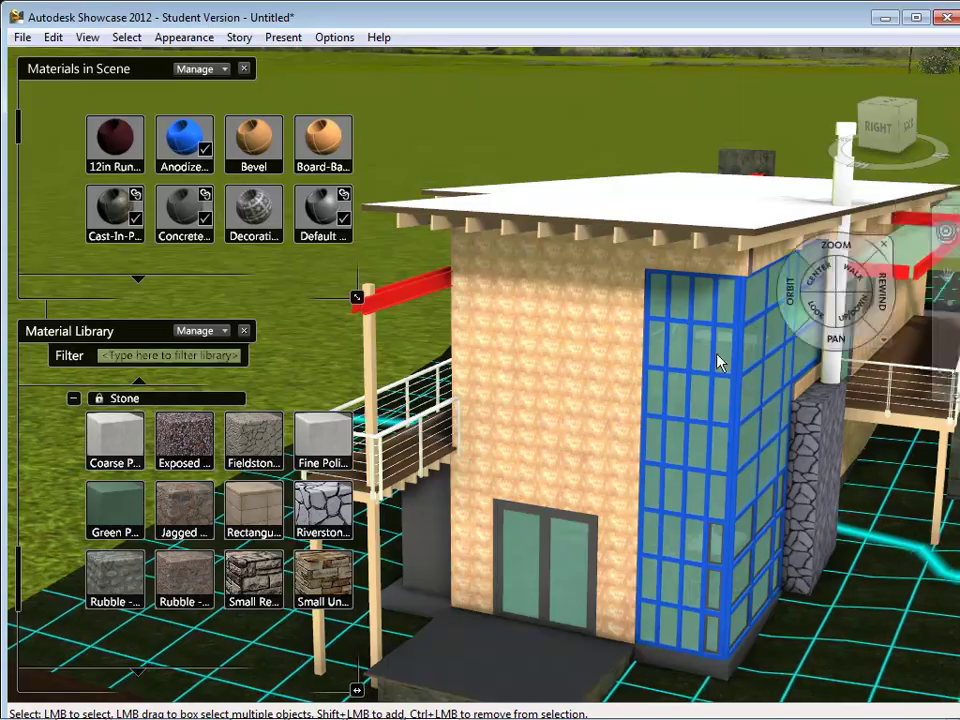
{"action": "mouse_move", "coordinate": [452, 448]}
{"action": "left_mouse_down"}
{"action": "mouse_move", "coordinate": [448, 528]}
{"action": "mouse_move", "coordinate": [690, 528]}
{"action": "mouse_move", "coordinate": [889, 442]}
{"action": "mouse_move", "coordinate": [943, 496]}
{"action": "mouse_move", "coordinate": [902, 526]}
{"action": "mouse_move", "coordinate": [707, 542]}
{"action": "mouse_move", "coordinate": [440, 529]}
{"action": "mouse_move", "coordinate": [434, 505]}
{"action": "mouse_move", "coordinate": [413, 517]}
{"action": "mouse_move", "coordinate": [436, 512]}
{"action": "mouse_move", "coordinate": [430, 518]}
{"action": "mouse_move", "coordinate": [410, 523]}
{"action": "mouse_move", "coordinate": [426, 481]}
{"action": "left_mouse_up"}
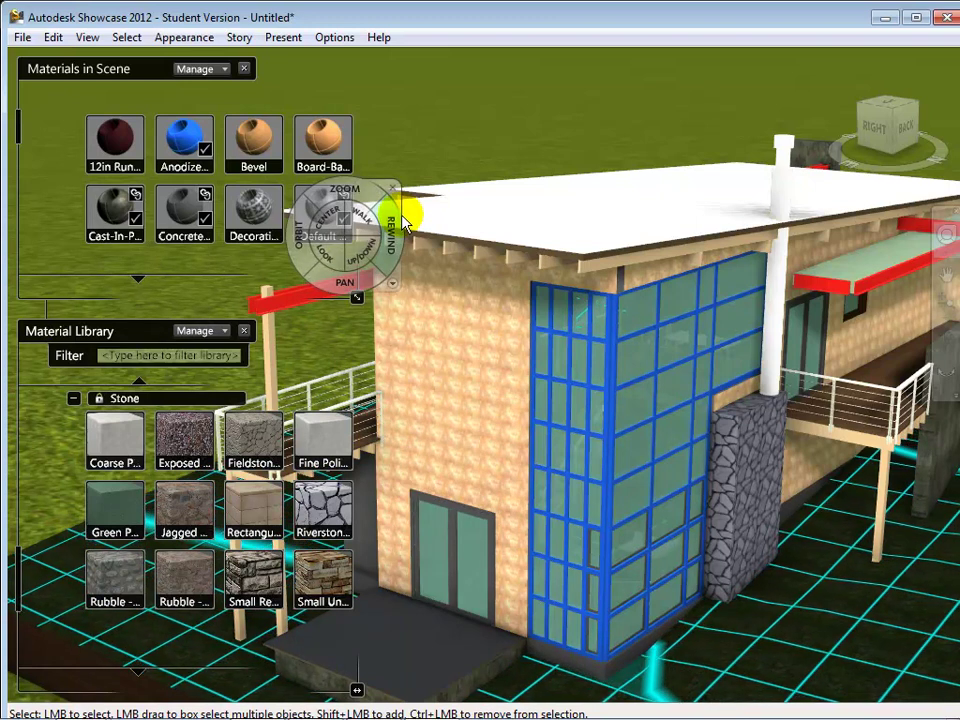
{"action": "key", "text": "shift+w"}
{"action": "left_click", "coordinate": [505, 207]}
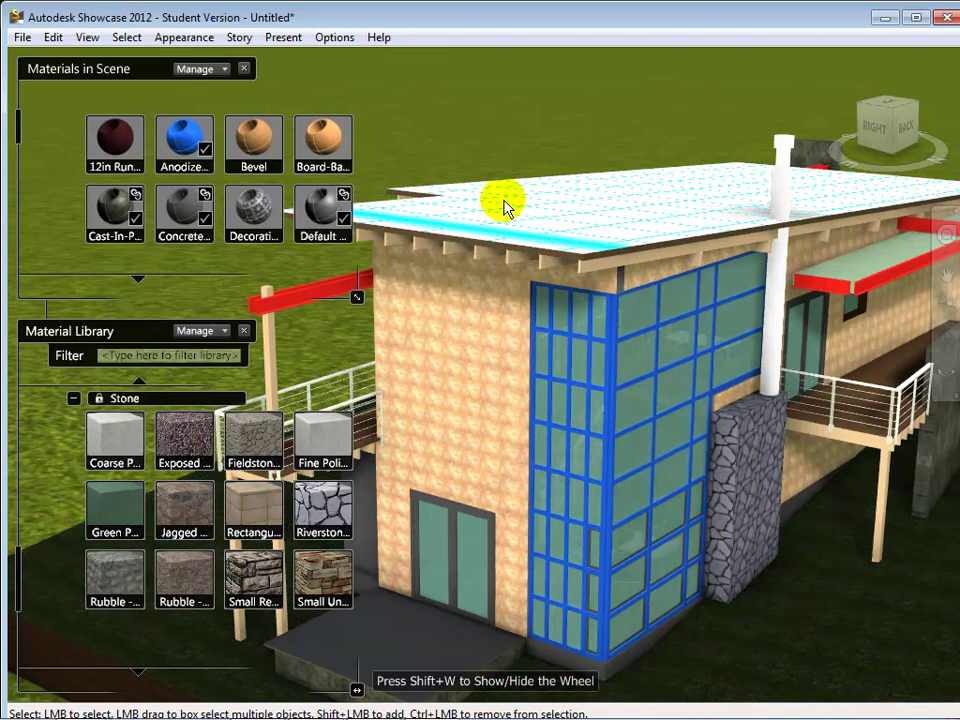
{"action": "left_click", "coordinate": [73, 398]}
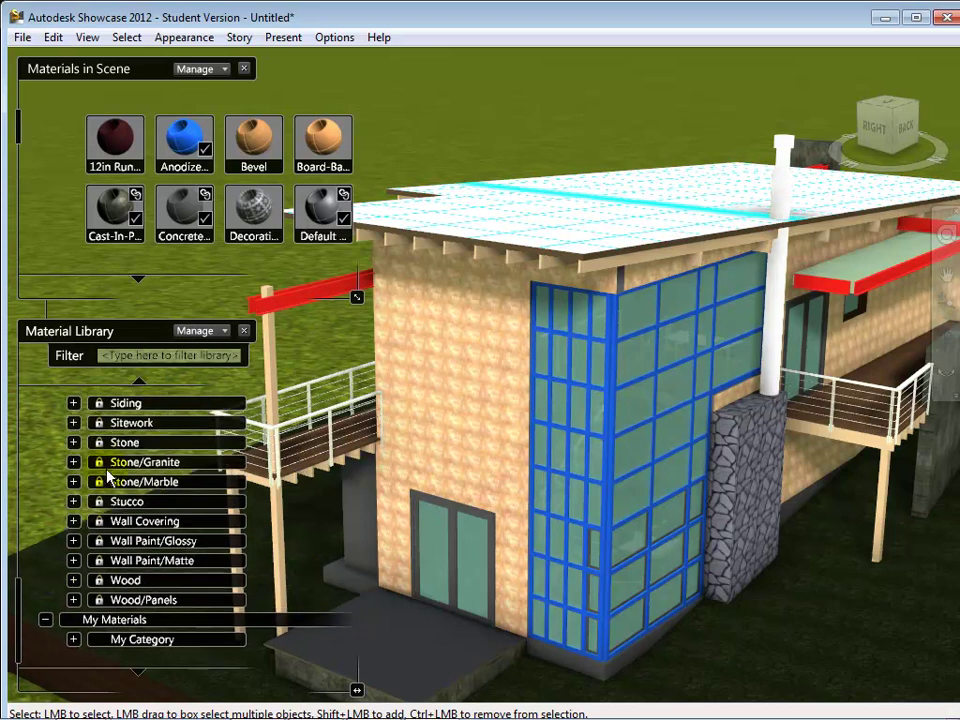
{"action": "scroll", "coordinate": [92, 485], "scroll_direction": "up", "scroll_amount": 3}
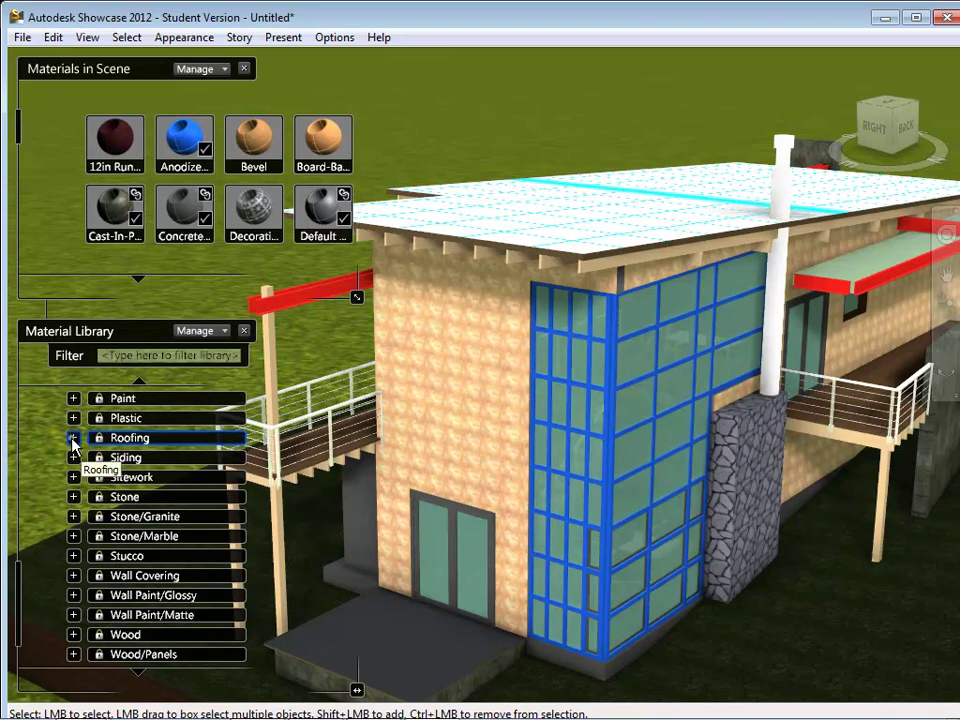
{"action": "left_click", "coordinate": [73, 437]}
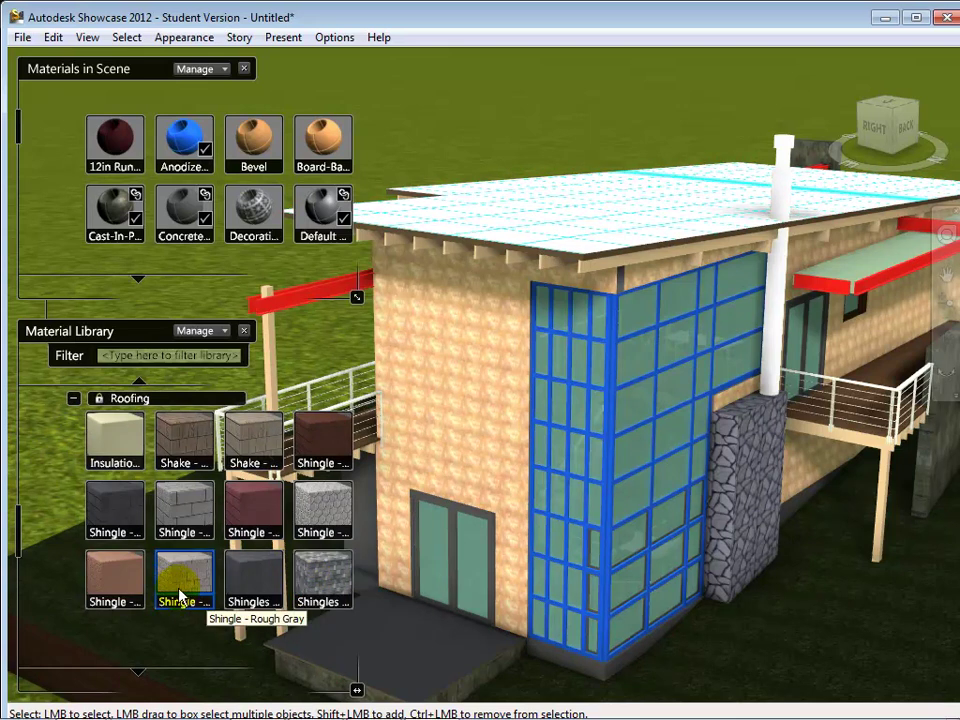
{"action": "scroll", "coordinate": [201, 597], "scroll_direction": "up", "scroll_amount": 1}
{"action": "scroll", "coordinate": [201, 592], "scroll_direction": "up", "scroll_amount": 1}
{"action": "scroll", "coordinate": [201, 592], "scroll_direction": "down", "scroll_amount": 6}
{"action": "scroll", "coordinate": [201, 590], "scroll_direction": "down", "scroll_amount": 2}
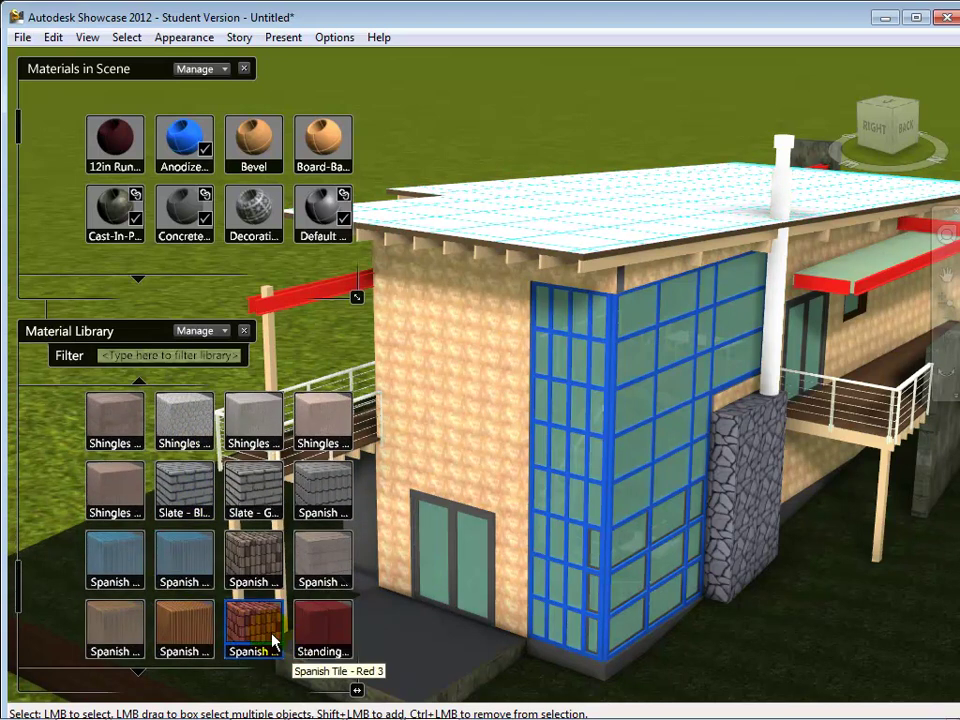
{"action": "left_click_drag", "start_coordinate": [258, 638], "coordinate": [560, 215]}
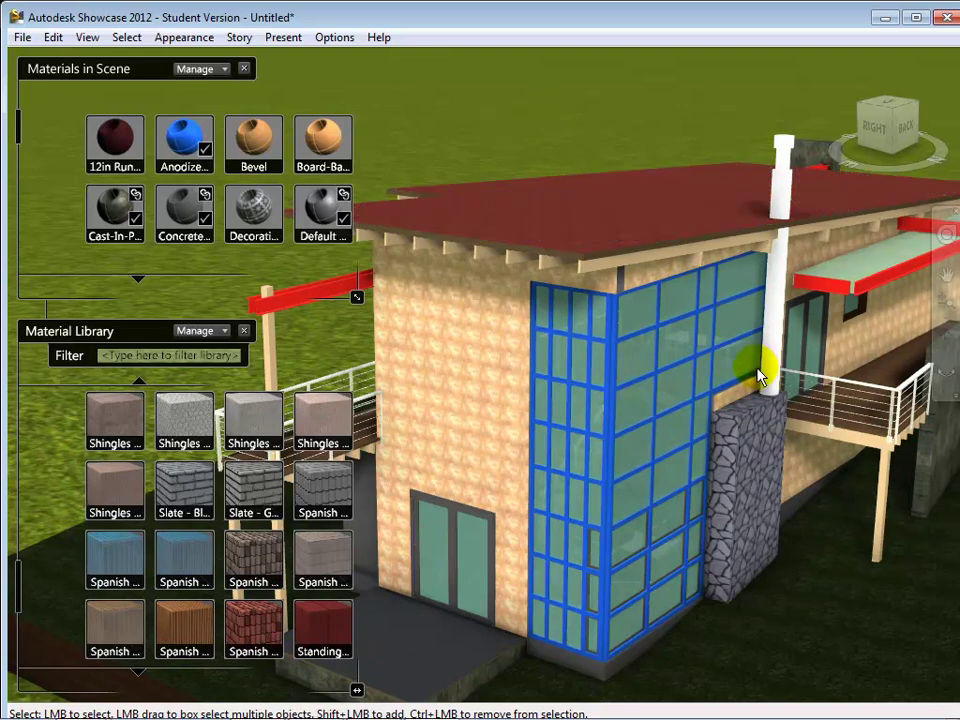
Examine the tiled roof from above and the house exterior around the chimney with the navigation wheel
{"action": "left_click", "coordinate": [947, 245]}
{"action": "left_click_drag", "start_coordinate": [692, 285], "coordinate": [480, 390]}
{"action": "left_click", "coordinate": [491, 379]}
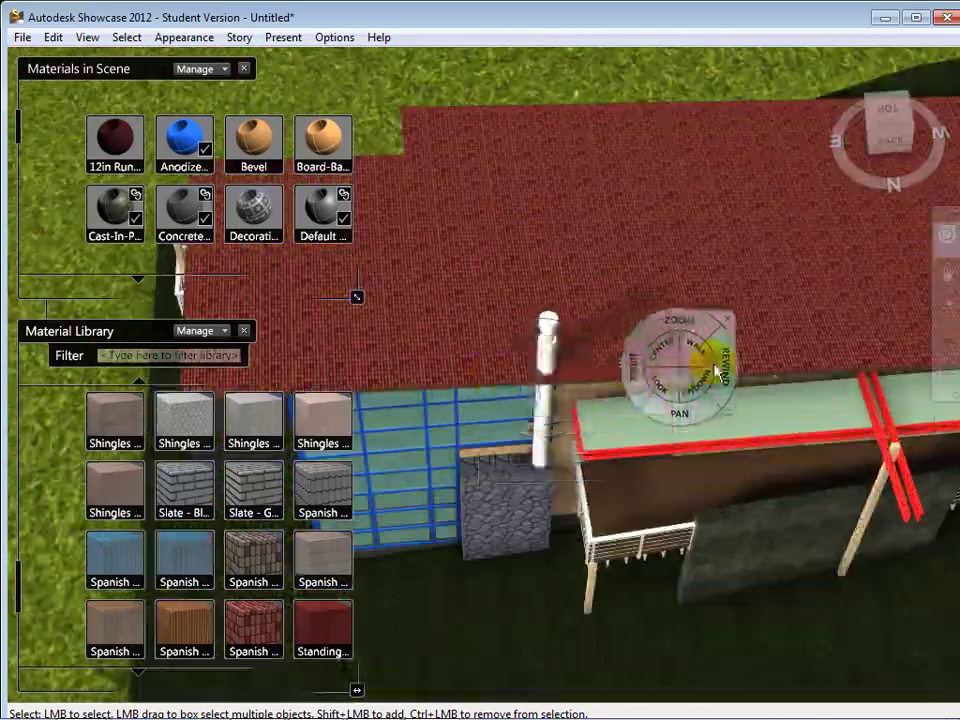
{"action": "left_click", "coordinate": [658, 386]}
{"action": "left_click_drag", "start_coordinate": [562, 407], "coordinate": [721, 317]}
{"action": "left_click_drag", "start_coordinate": [786, 346], "coordinate": [758, 340]}
Move inside the house and examine the interior around the glass table, stairs and blue curtain wall
{"action": "scroll", "coordinate": [604, 414], "scroll_direction": "up", "scroll_amount": 2}
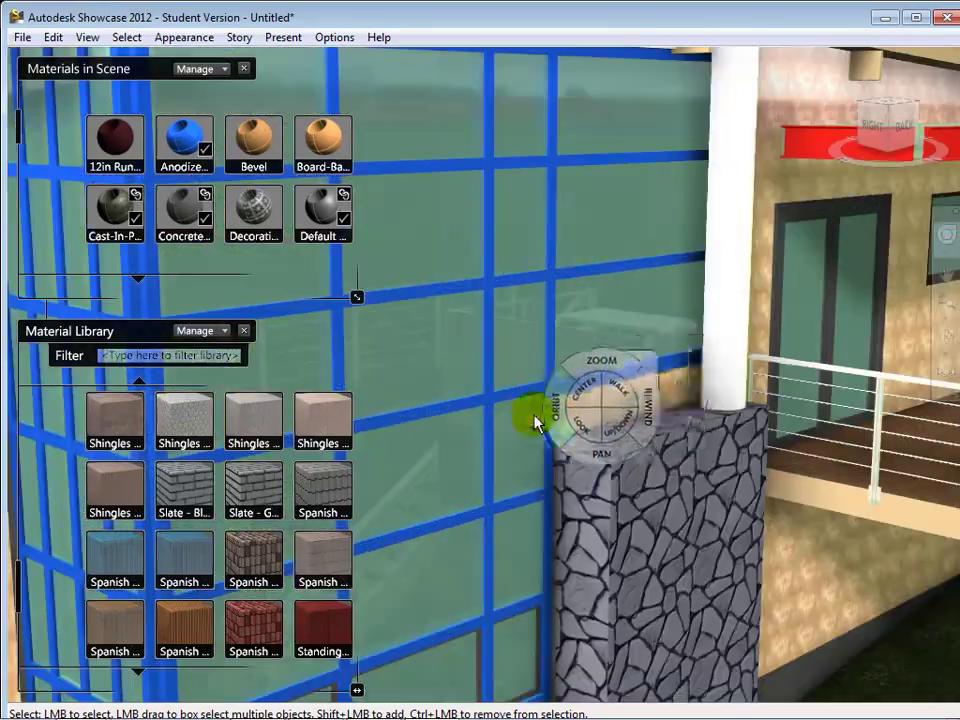
{"action": "scroll", "coordinate": [533, 414], "scroll_direction": "up", "scroll_amount": 2}
{"action": "left_click_drag", "start_coordinate": [420, 420], "coordinate": [632, 612]}
{"action": "scroll", "coordinate": [760, 590], "scroll_direction": "up", "scroll_amount": 2}
{"action": "scroll", "coordinate": [632, 612], "scroll_direction": "up", "scroll_amount": 2}
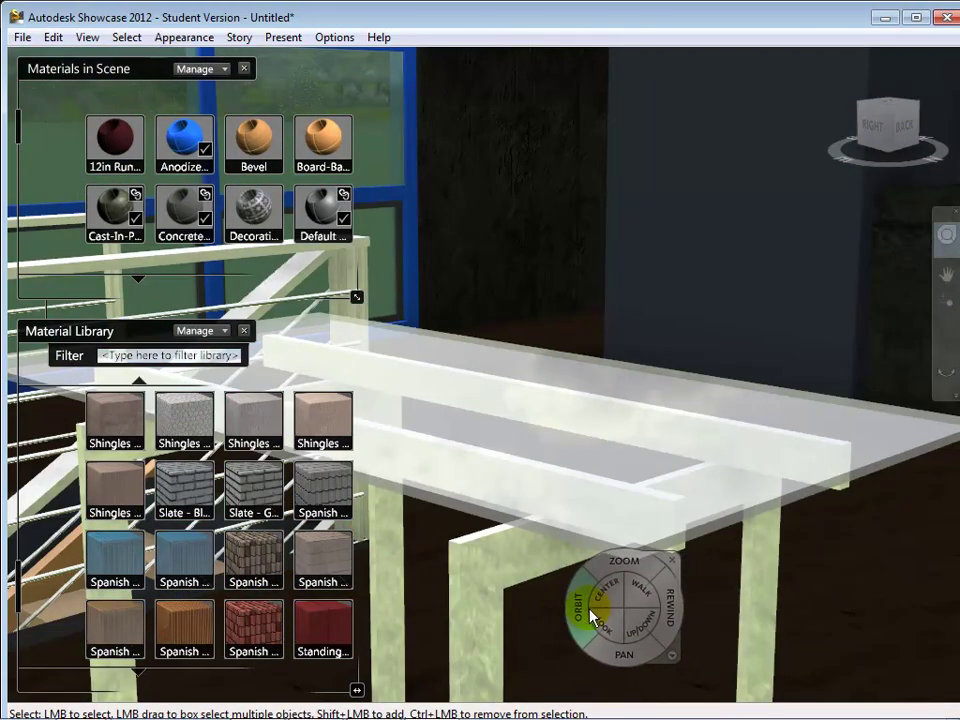
{"action": "left_click_drag", "start_coordinate": [580, 625], "coordinate": [484, 100]}
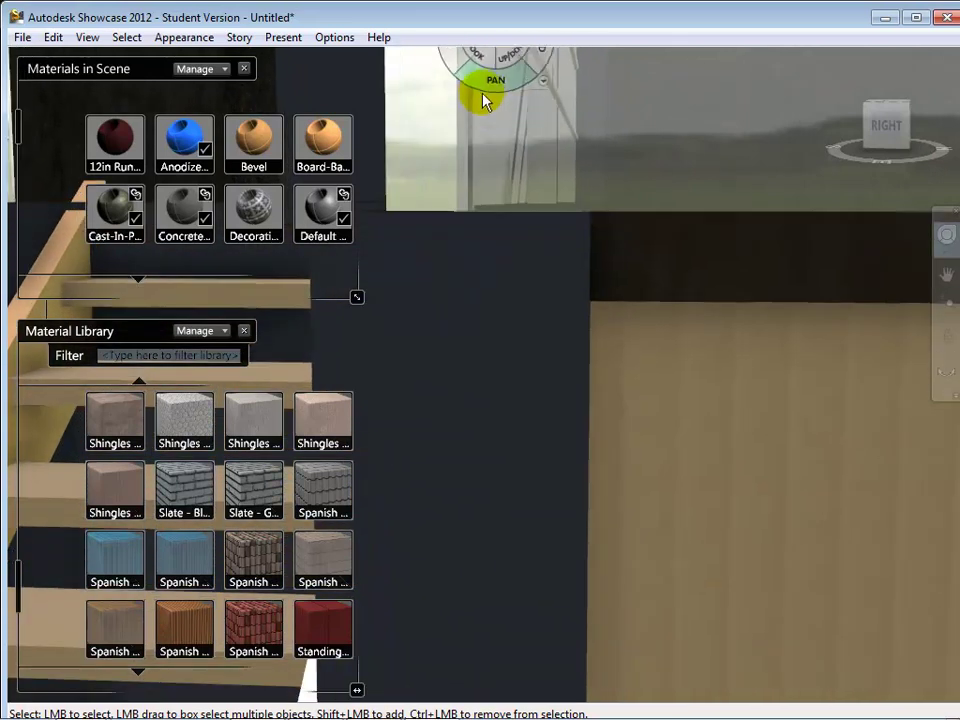
{"action": "left_click_drag", "start_coordinate": [488, 148], "coordinate": [921, 386]}
{"action": "left_click_drag", "start_coordinate": [909, 437], "coordinate": [260, 433]}
{"action": "left_click_drag", "start_coordinate": [561, 476], "coordinate": [246, 476]}
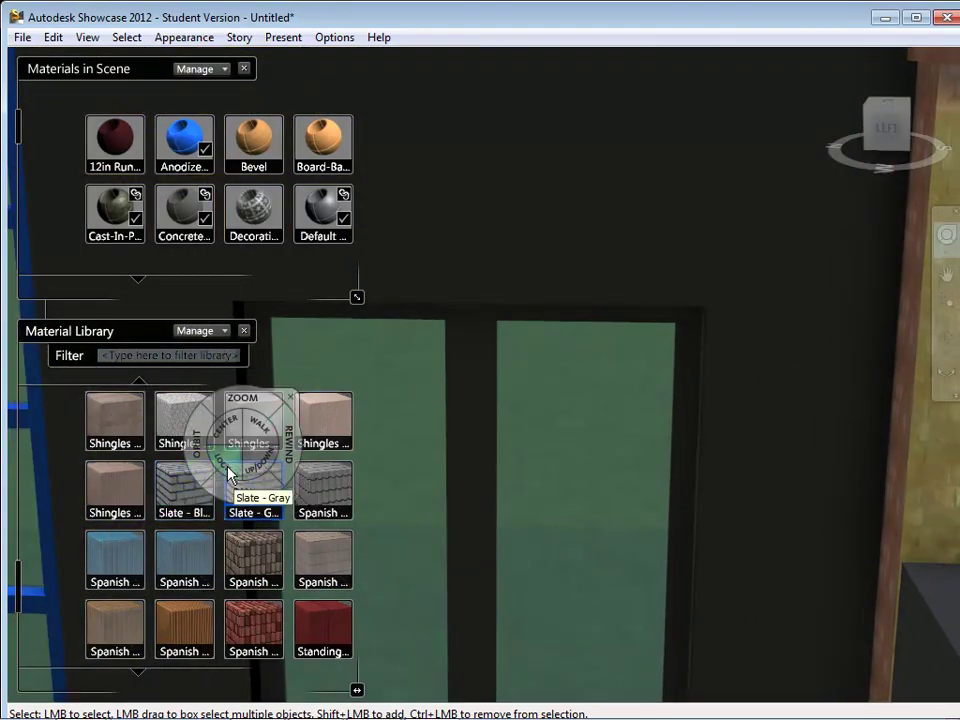
{"action": "left_click_drag", "start_coordinate": [860, 503], "coordinate": [580, 500]}
{"action": "scroll", "coordinate": [612, 520], "scroll_direction": "down", "scroll_amount": 5}
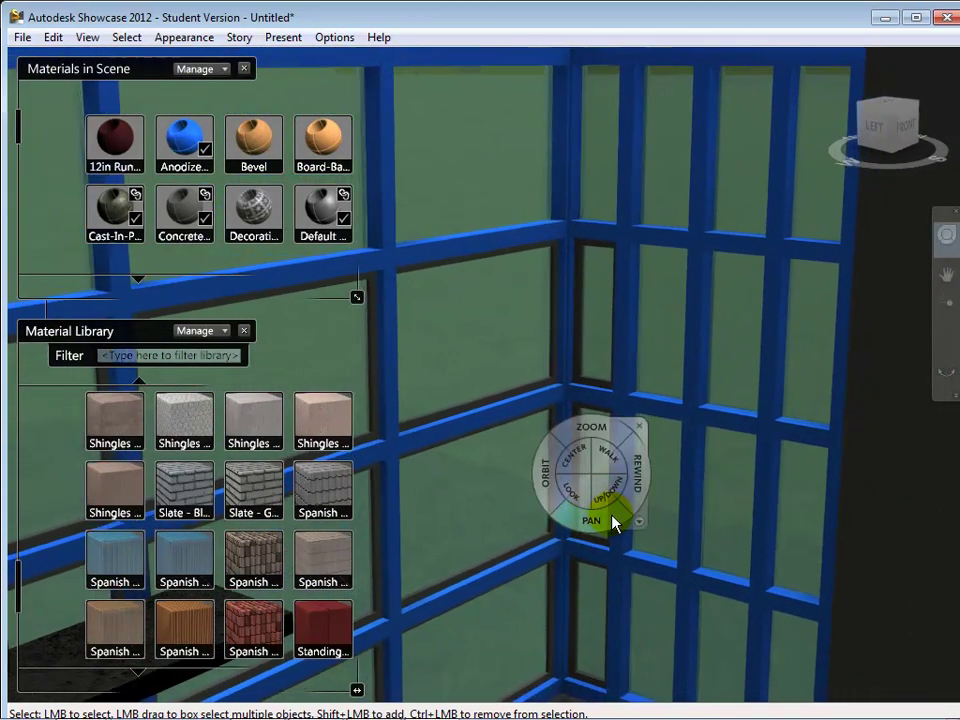
{"action": "scroll", "coordinate": [617, 528], "scroll_direction": "up", "scroll_amount": 5}
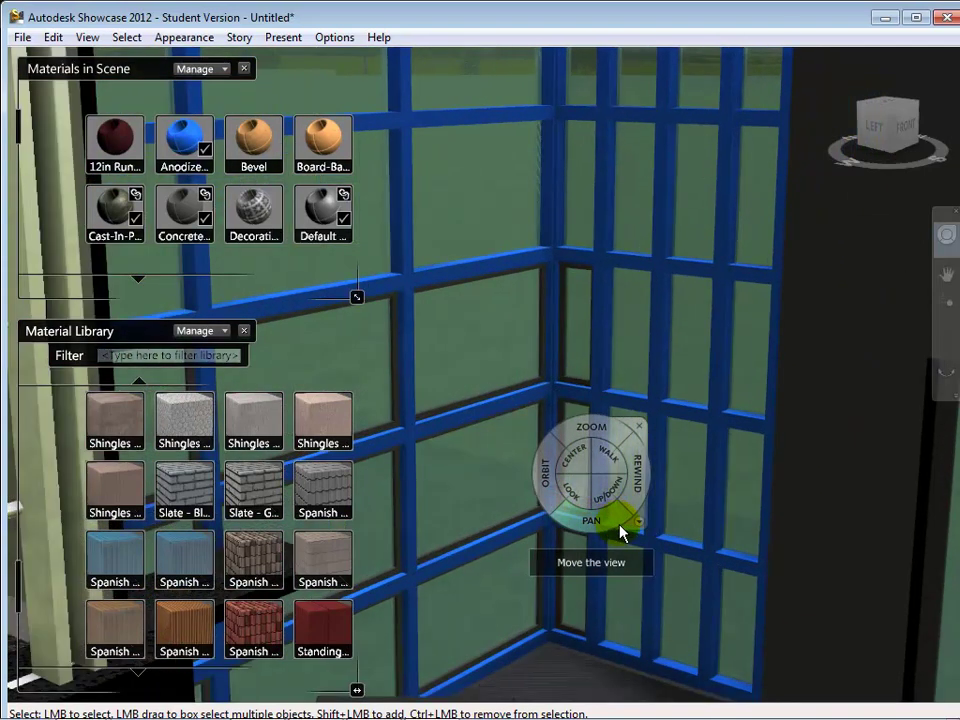
Apply a solid stained Birch material from the Wood category to the dark interior floor around the armchair
{"action": "scroll", "coordinate": [621, 535], "scroll_direction": "down", "scroll_amount": 5}
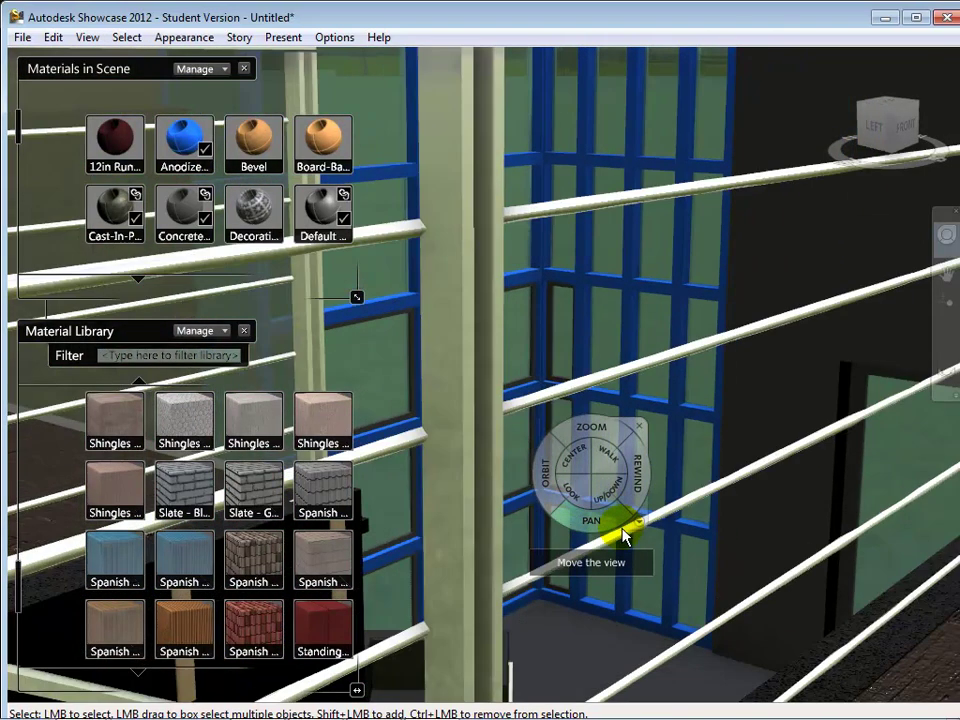
{"action": "scroll", "coordinate": [622, 536], "scroll_direction": "up", "scroll_amount": 5}
{"action": "scroll", "coordinate": [624, 536], "scroll_direction": "down", "scroll_amount": 5}
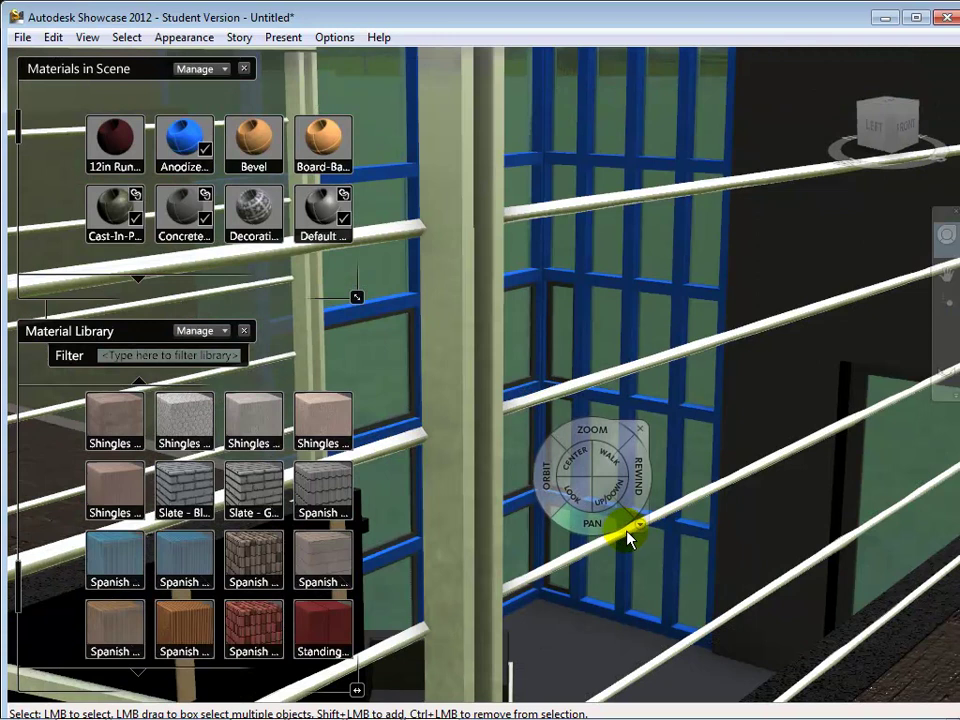
{"action": "scroll", "coordinate": [629, 540], "scroll_direction": "up", "scroll_amount": 5}
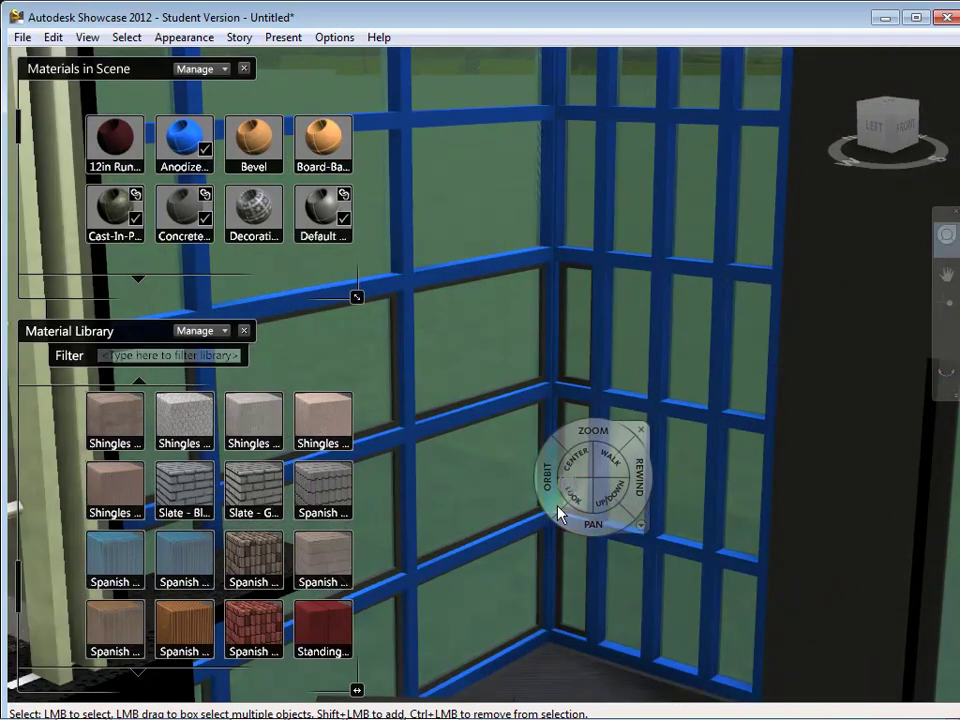
{"action": "left_click_drag", "start_coordinate": [572, 498], "coordinate": [520, 576]}
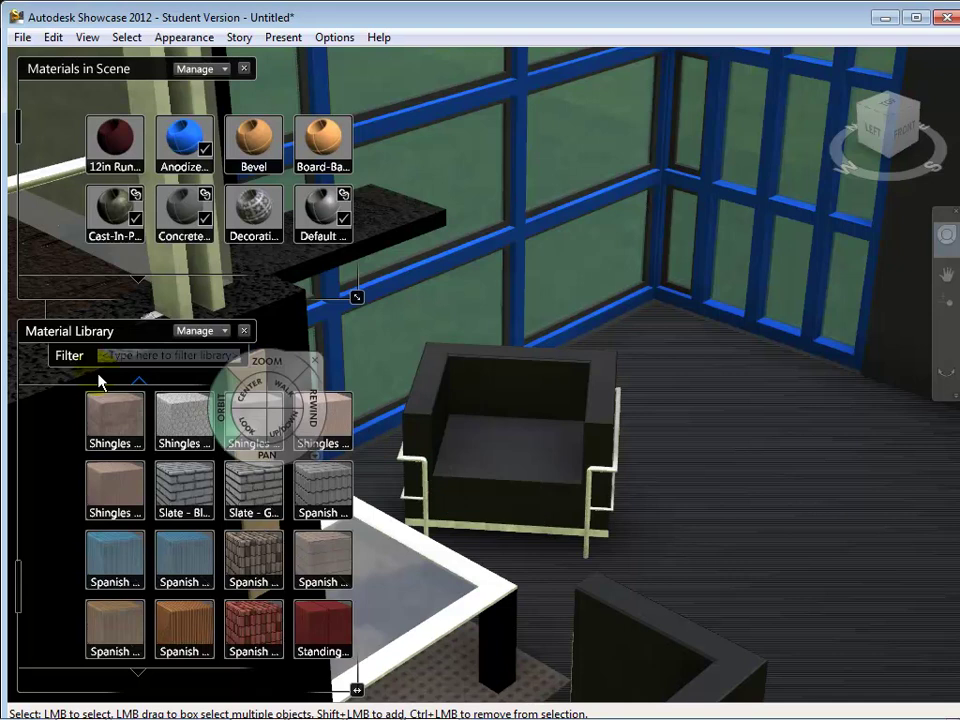
{"action": "key", "text": "shift+w"}
{"action": "left_click", "coordinate": [737, 455]}
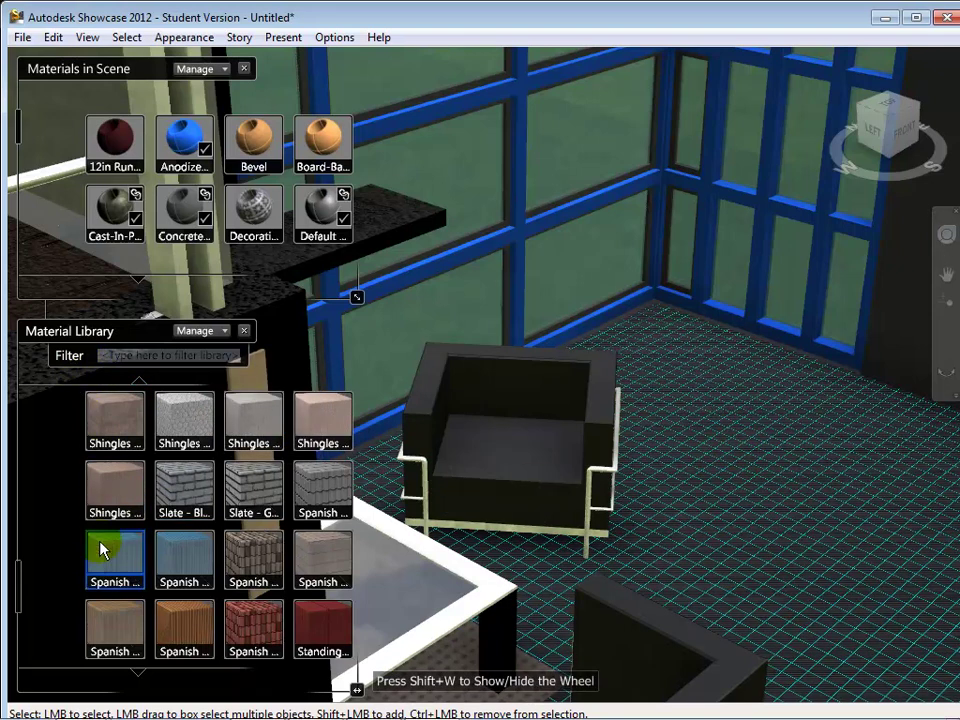
{"action": "left_click", "coordinate": [136, 672]}
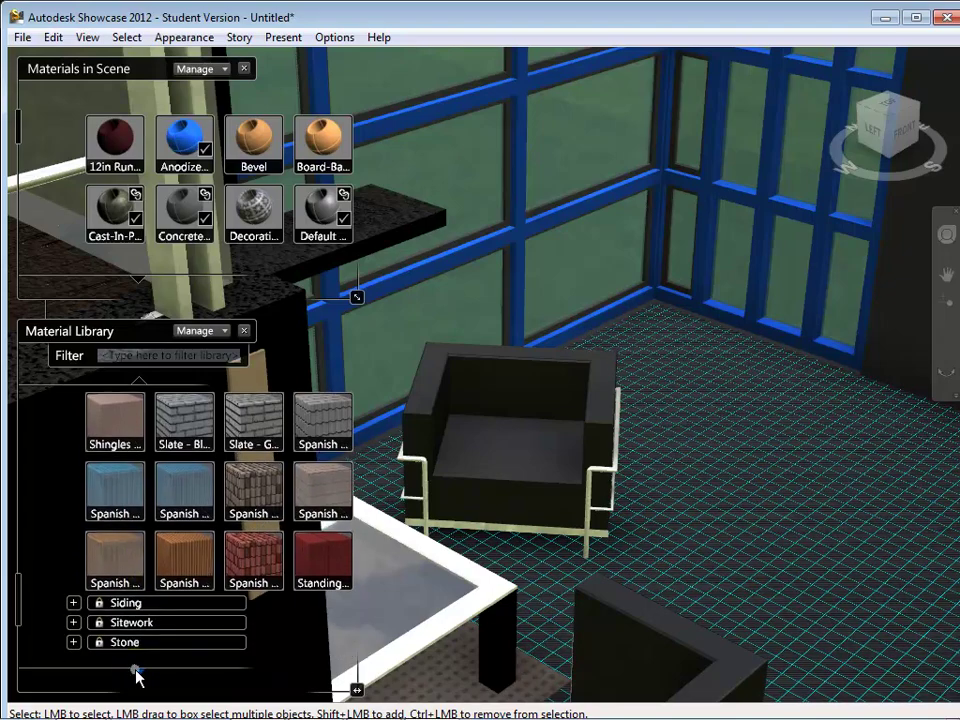
{"action": "scroll", "coordinate": [136, 678], "scroll_direction": "down", "scroll_amount": 4}
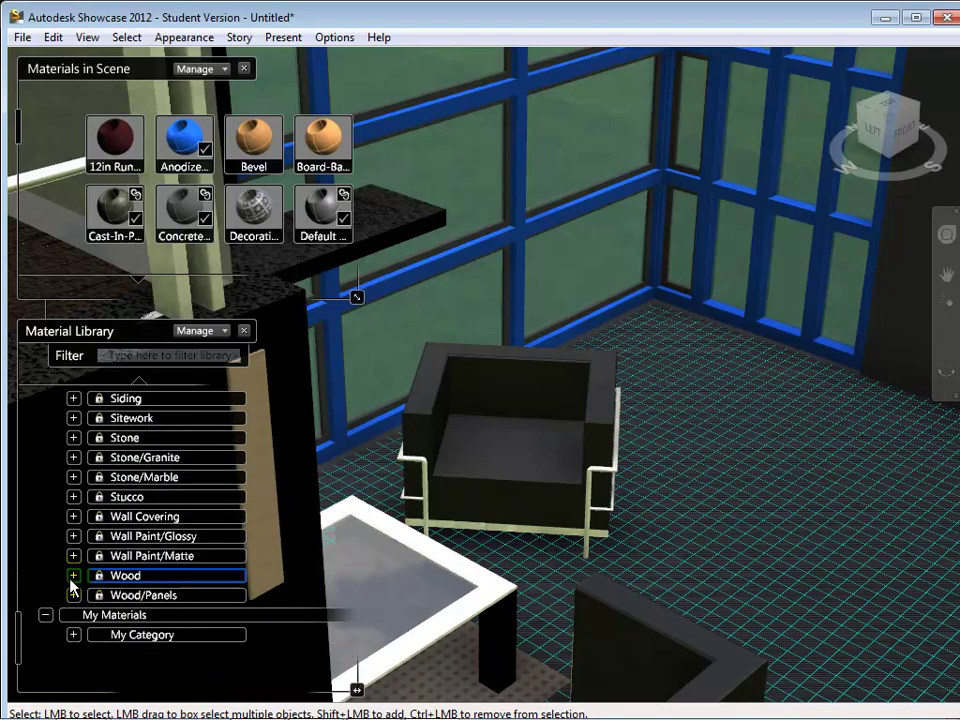
{"action": "left_click", "coordinate": [73, 577]}
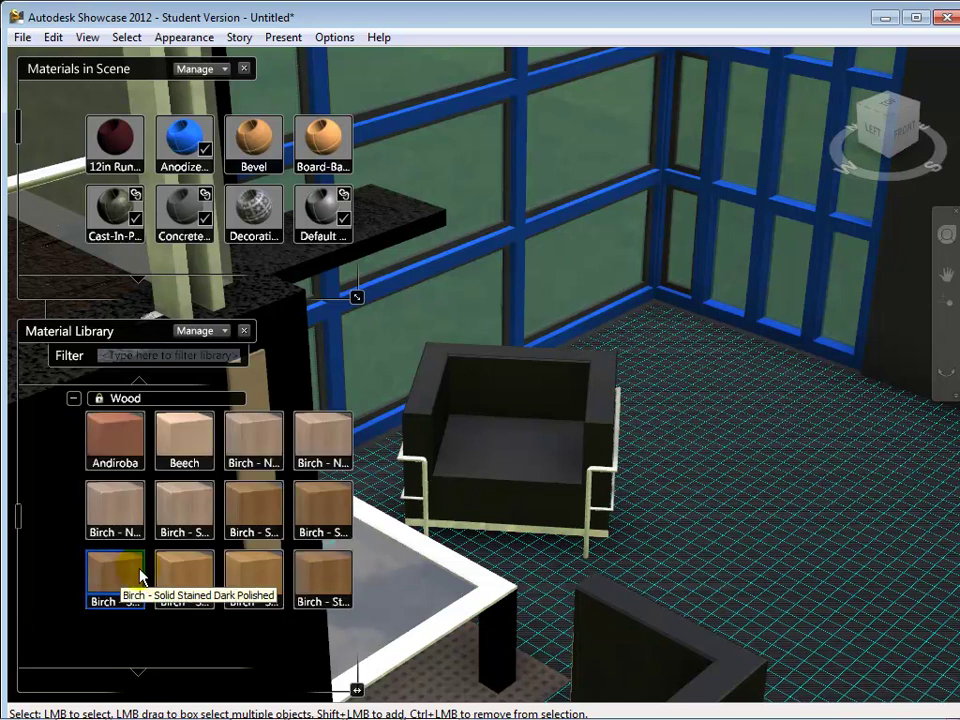
{"action": "double_click", "coordinate": [168, 582]}
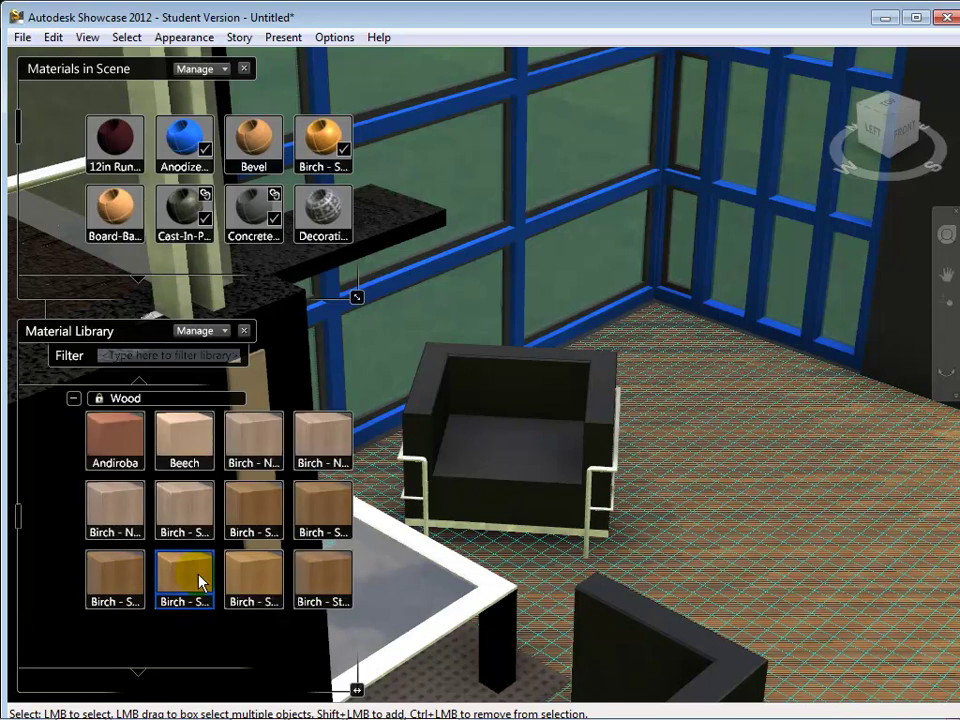
Apply a Maple material from the Wood category to the lower curtain wall panel behind the armchair
{"action": "left_click", "coordinate": [630, 272]}
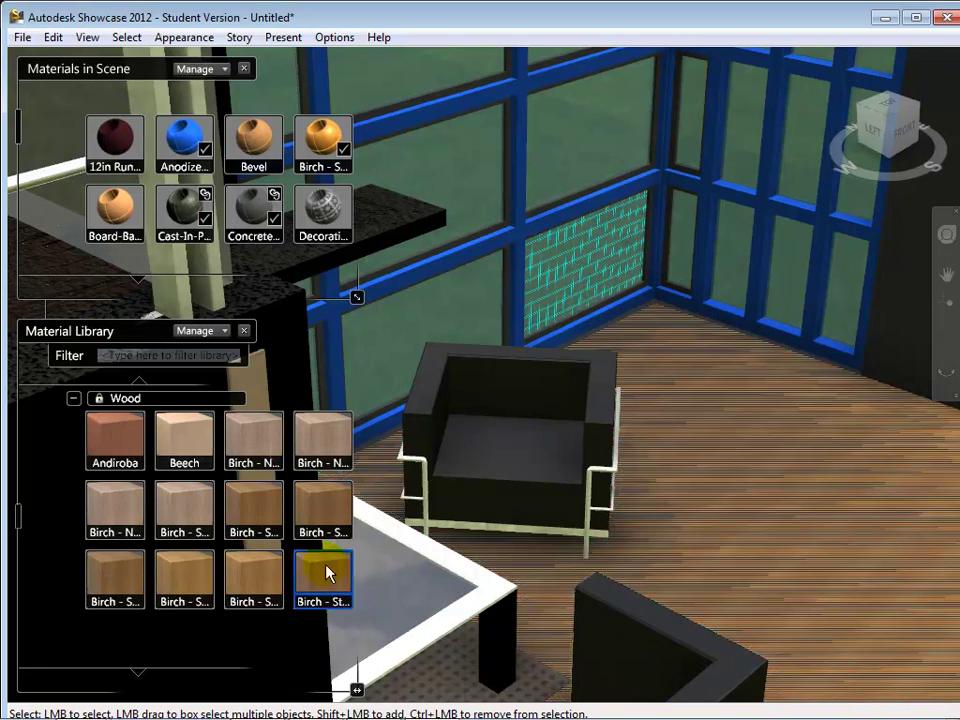
{"action": "scroll", "coordinate": [232, 556], "scroll_direction": "down", "scroll_amount": 1}
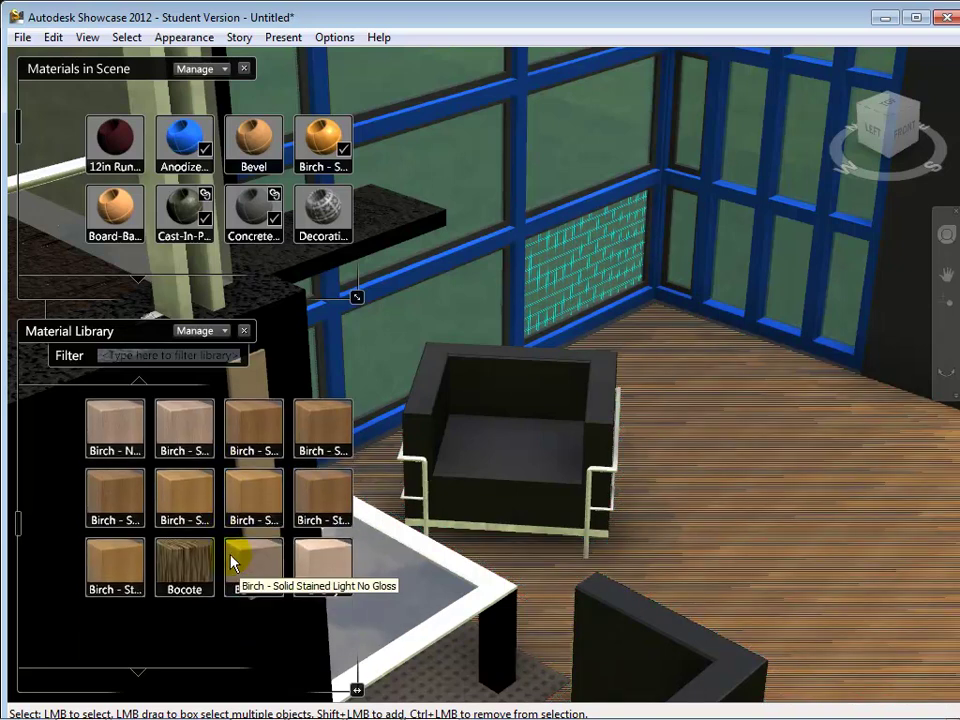
{"action": "scroll", "coordinate": [232, 560], "scroll_direction": "down", "scroll_amount": 5}
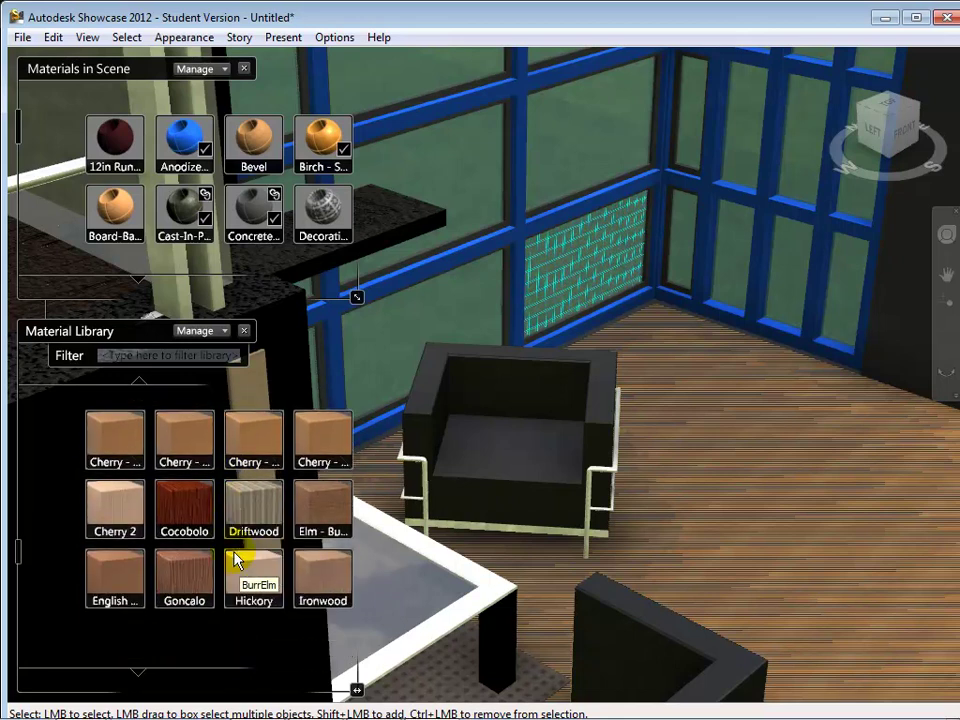
{"action": "scroll", "coordinate": [235, 560], "scroll_direction": "down", "scroll_amount": 7}
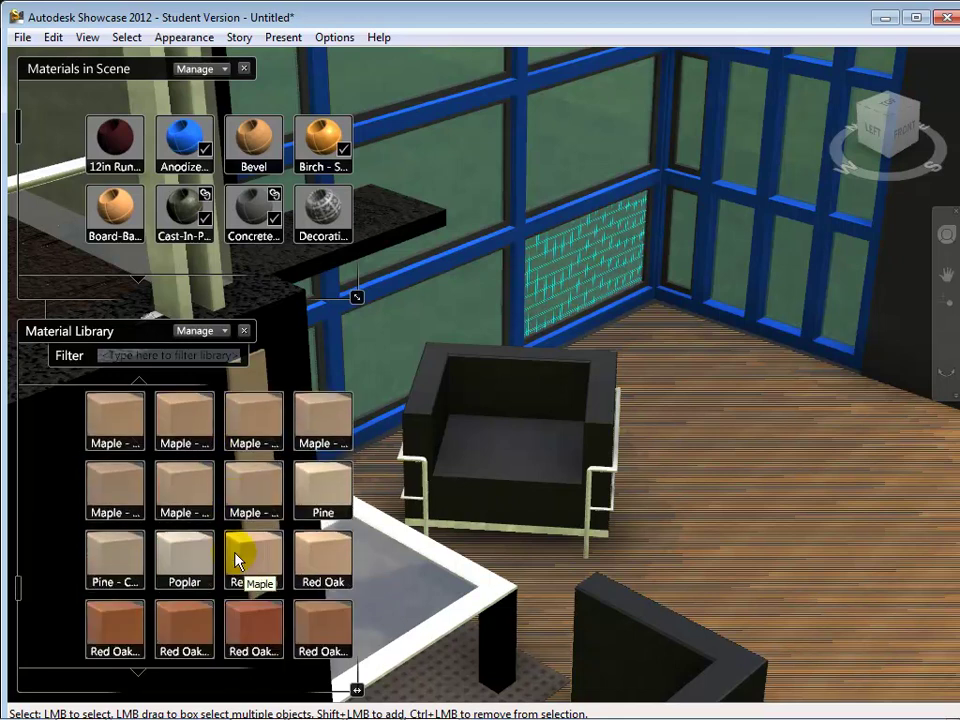
{"action": "left_click", "coordinate": [256, 496]}
{"action": "left_click", "coordinate": [262, 500]}
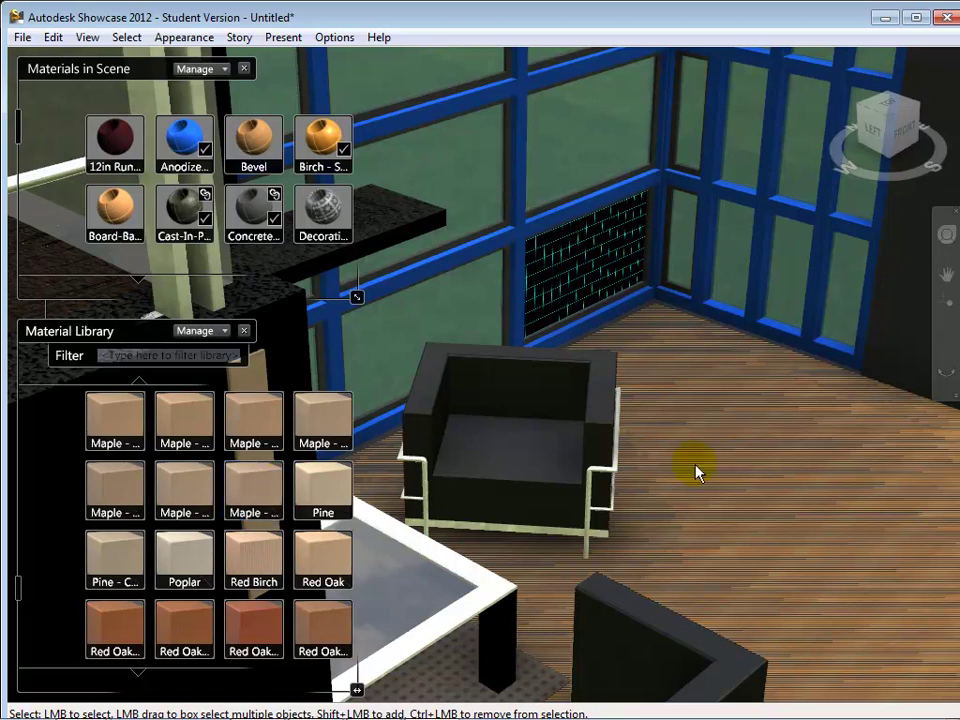
{"action": "left_click", "coordinate": [802, 495]}
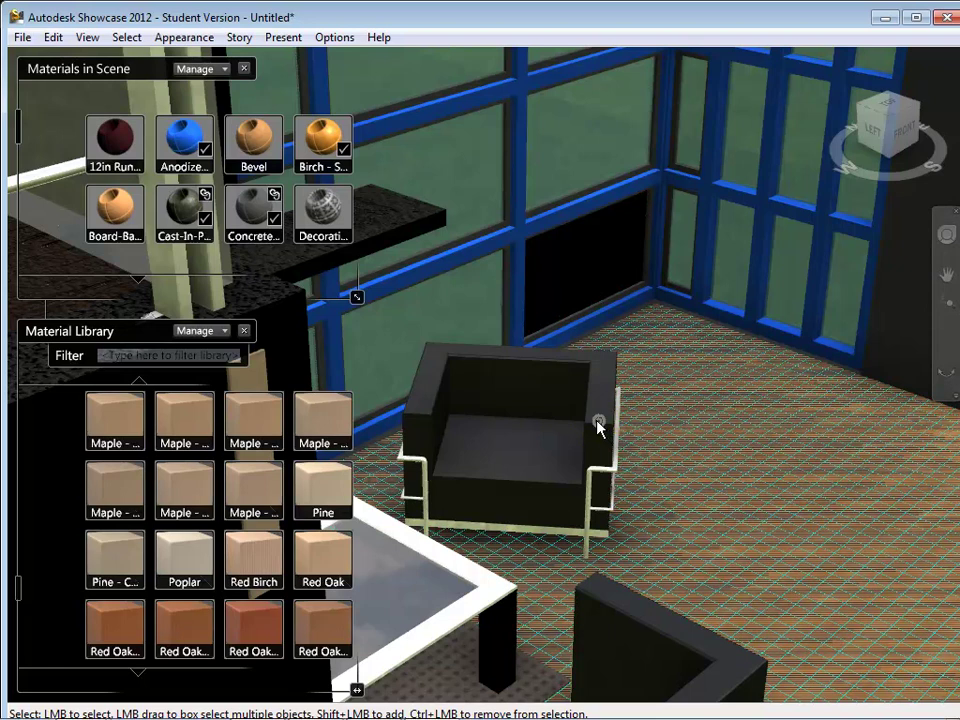
Apply a reddish Red Oak material from the Wood category to the black armchair's upholstery
{"action": "left_click", "coordinate": [531, 409]}
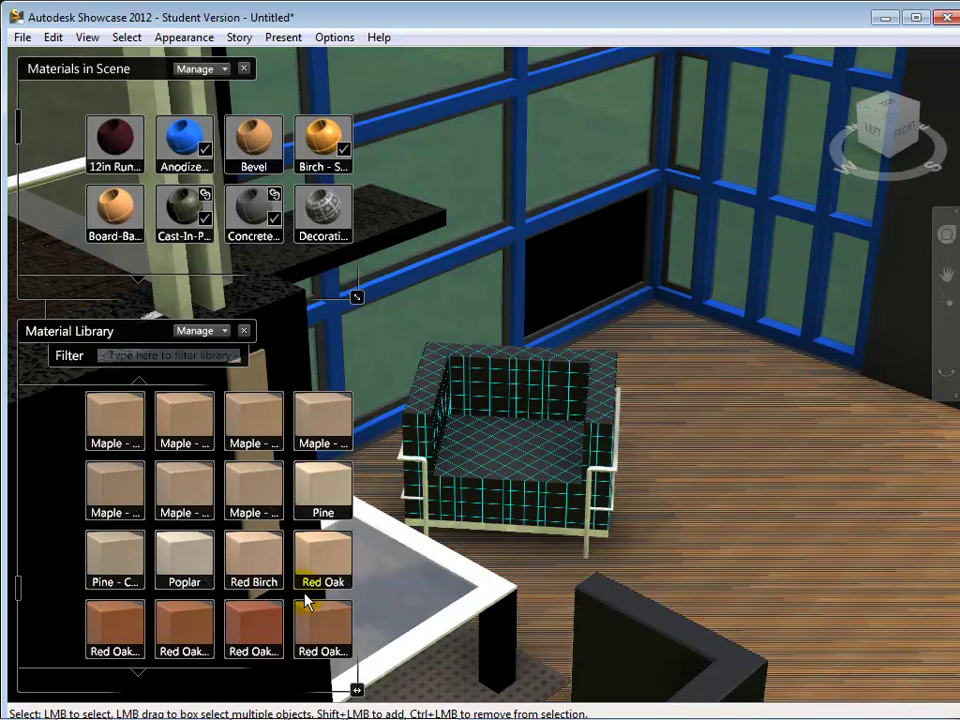
{"action": "left_click", "coordinate": [246, 634]}
{"action": "left_click", "coordinate": [709, 570]}
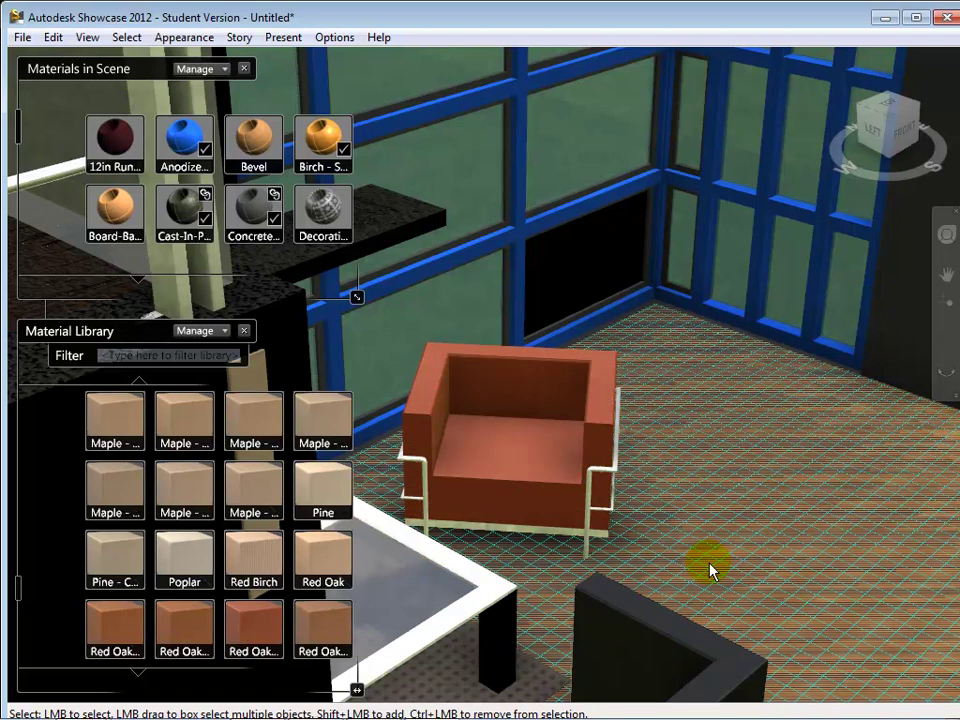
{"action": "left_click", "coordinate": [709, 570]}
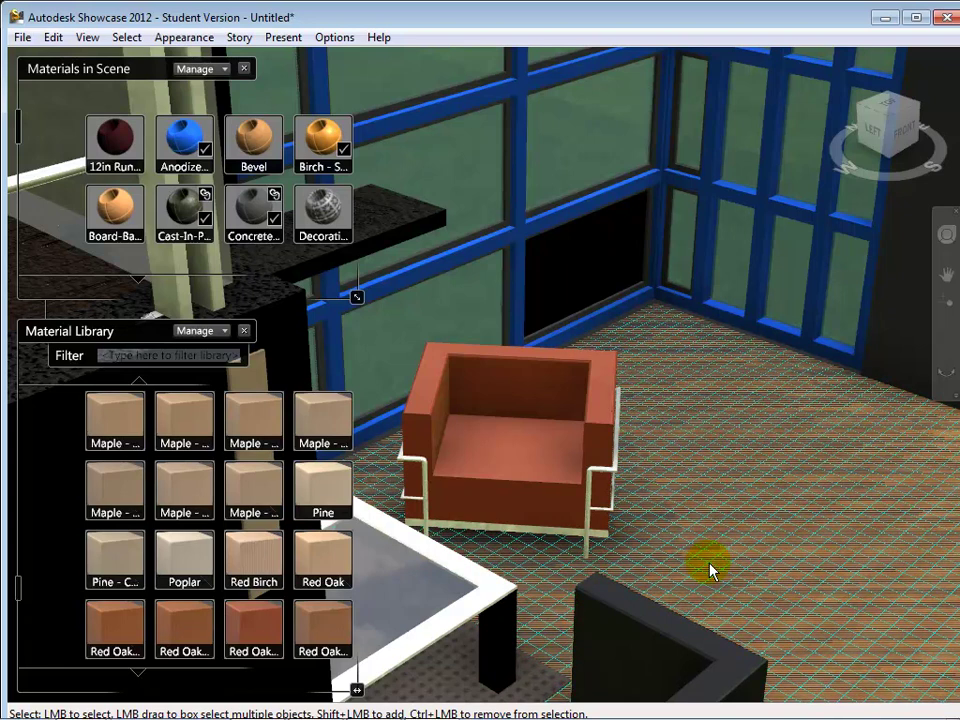
Return to the house exterior from its front-right corner and close the Materials in Scene and Material Library palettes
{"action": "scroll", "coordinate": [485, 400], "scroll_direction": "down", "scroll_amount": 10}
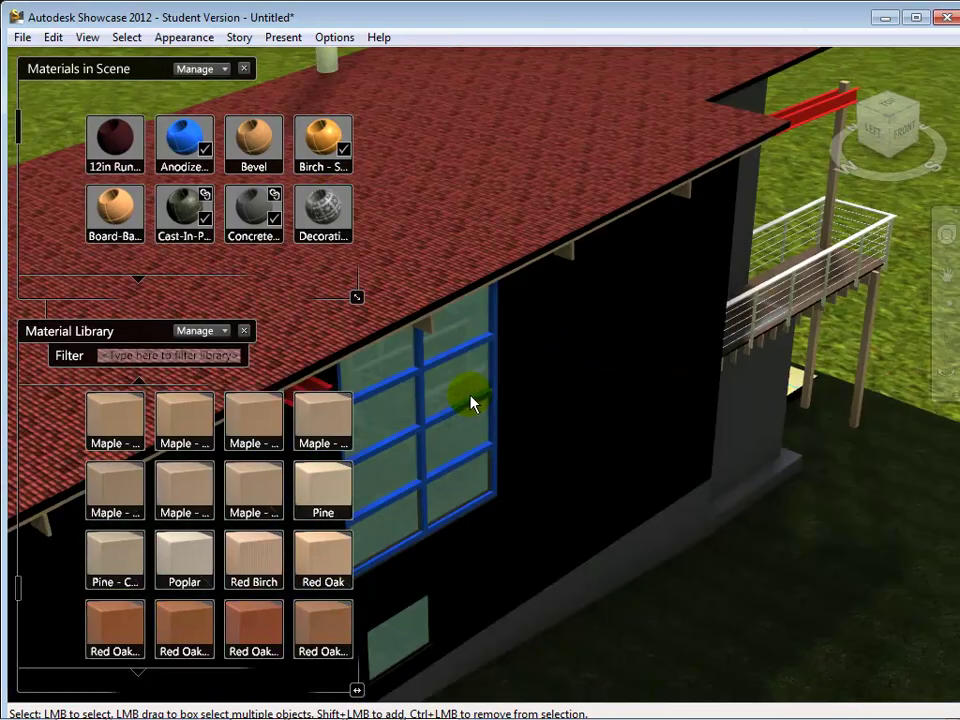
{"action": "scroll", "coordinate": [502, 425], "scroll_direction": "up", "scroll_amount": 3}
{"action": "scroll", "coordinate": [502, 425], "scroll_direction": "down", "scroll_amount": 8}
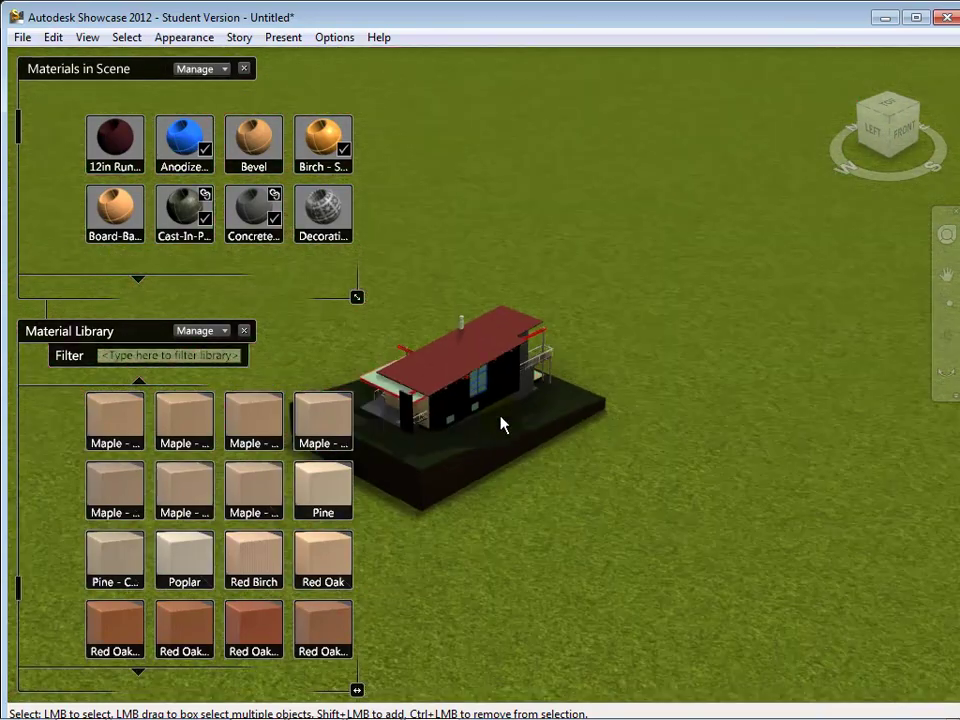
{"action": "left_click", "coordinate": [945, 235]}
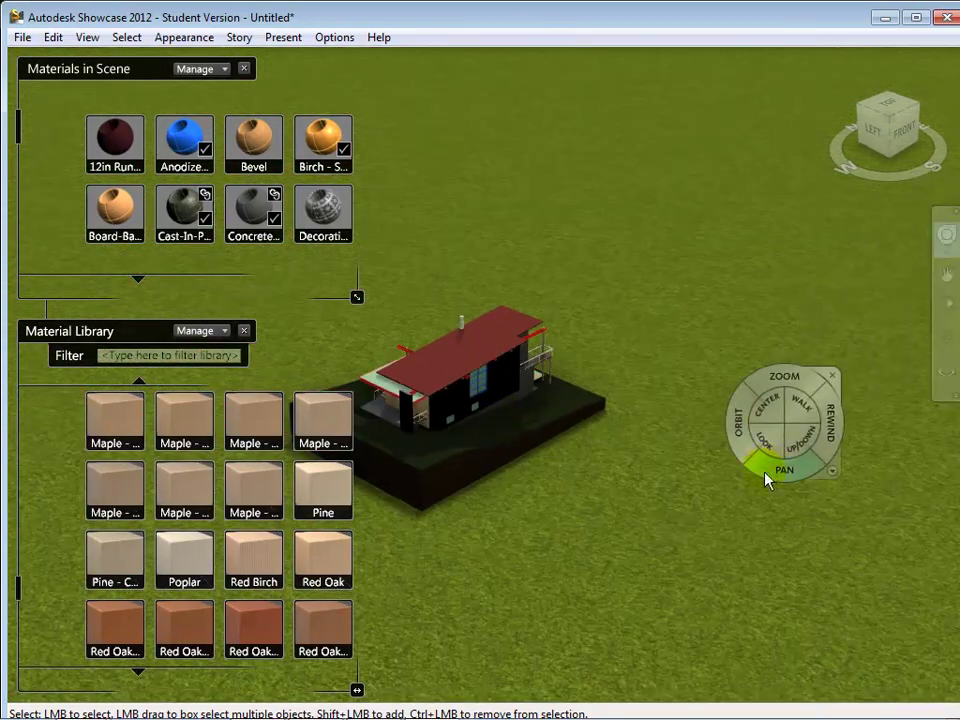
{"action": "left_click_drag", "start_coordinate": [740, 425], "coordinate": [429, 429]}
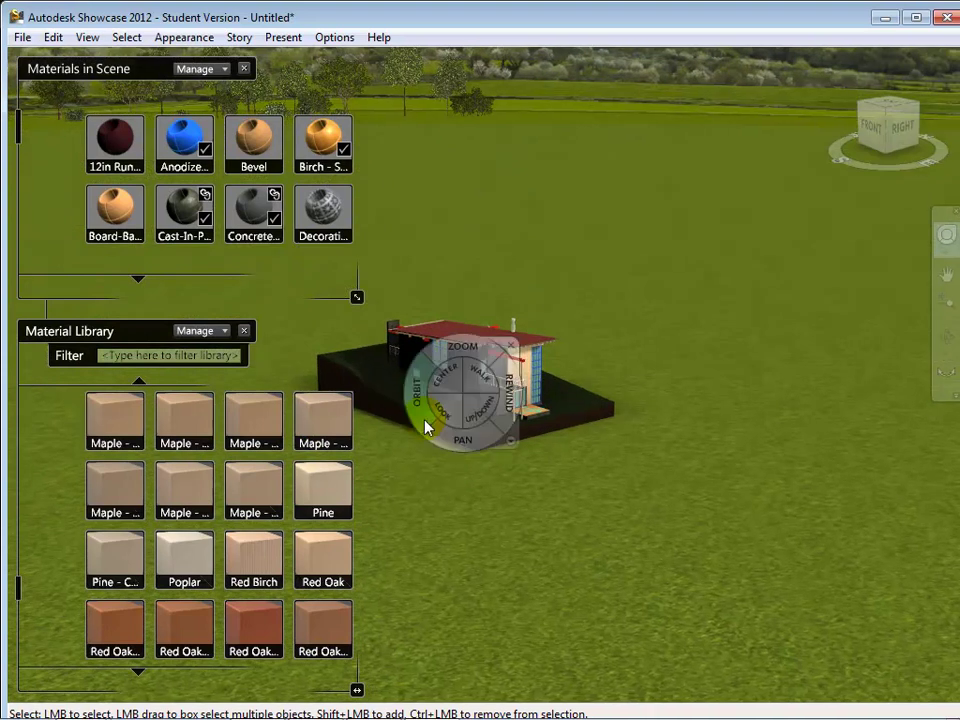
{"action": "scroll", "coordinate": [427, 430], "scroll_direction": "up", "scroll_amount": 5}
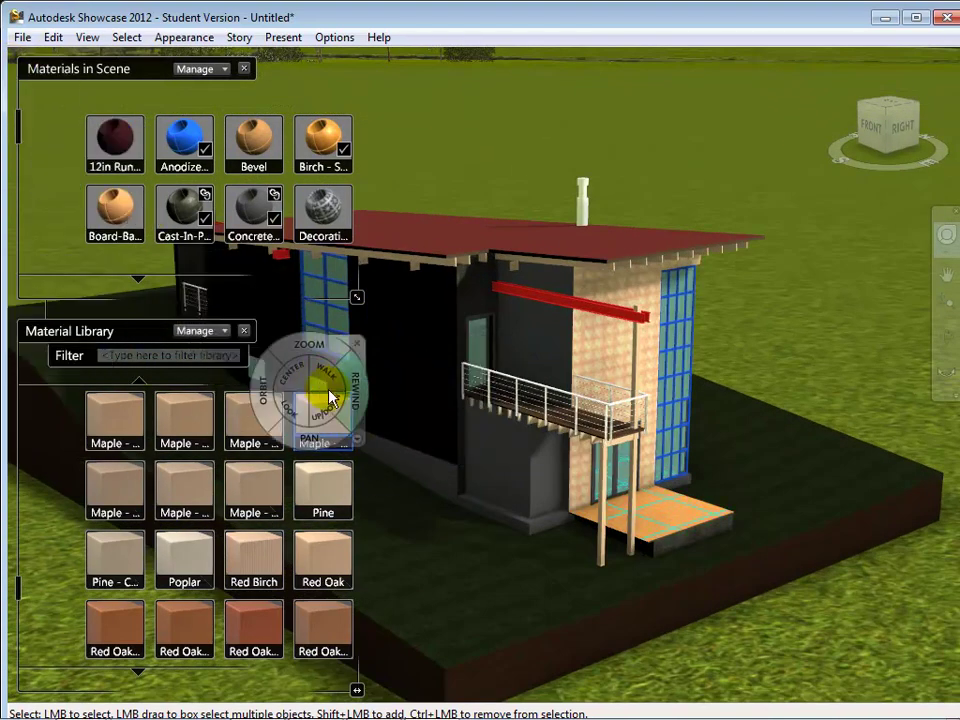
{"action": "key", "text": "shift+w"}
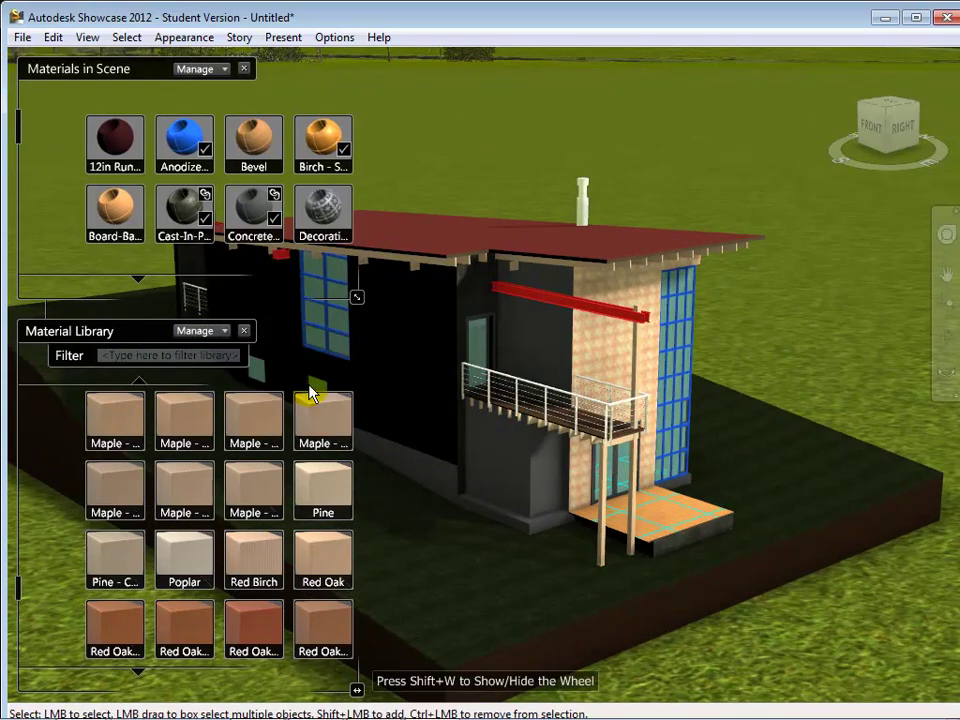
{"action": "left_click", "coordinate": [243, 330]}
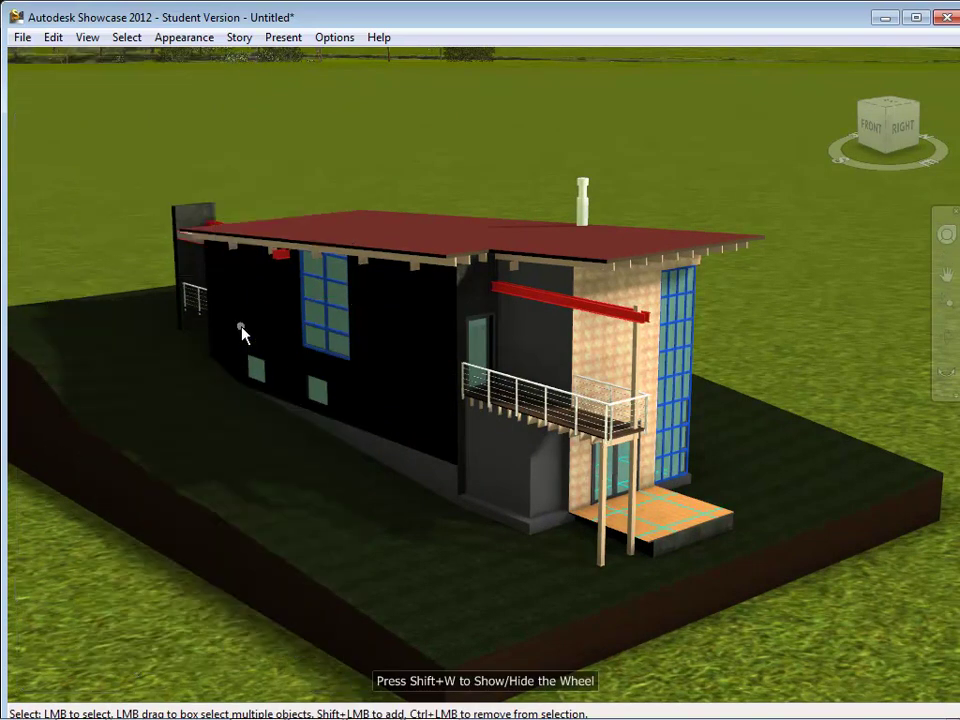
Delete the terrain surface around the house and the dark terrain sides surrounding it
{"action": "left_click", "coordinate": [332, 478]}
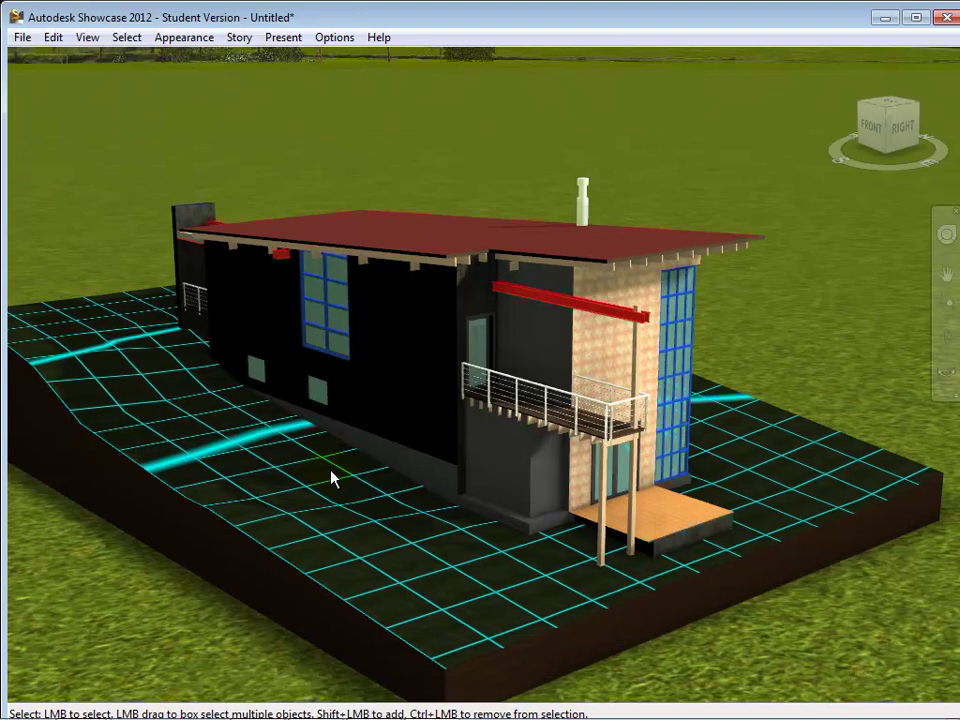
{"action": "key", "text": "Delete"}
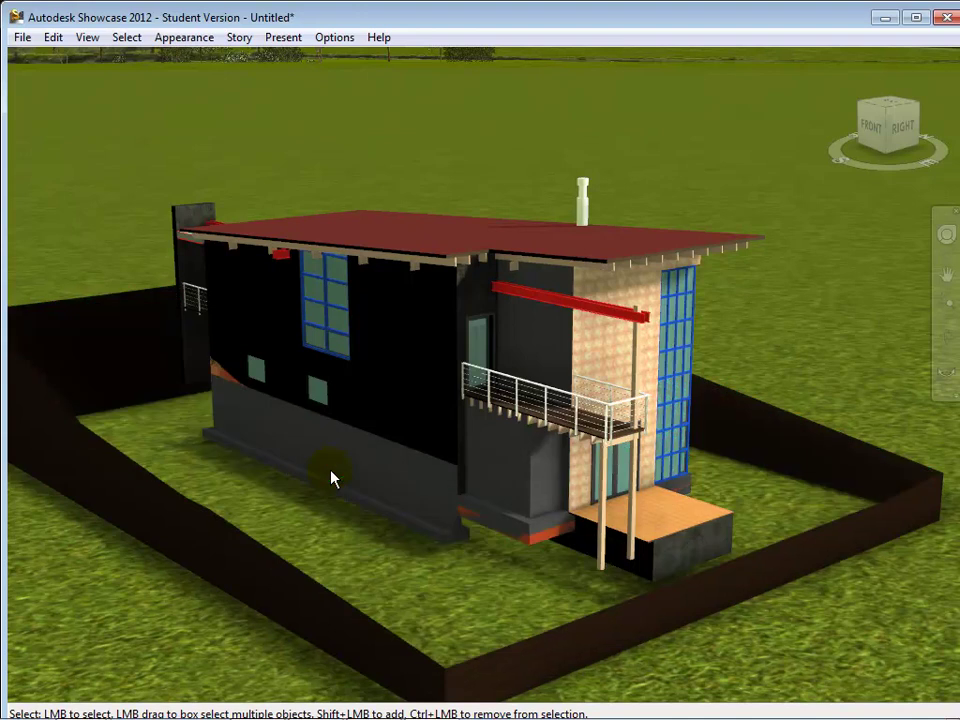
{"action": "left_click", "coordinate": [255, 557]}
{"action": "key", "text": "Delete"}
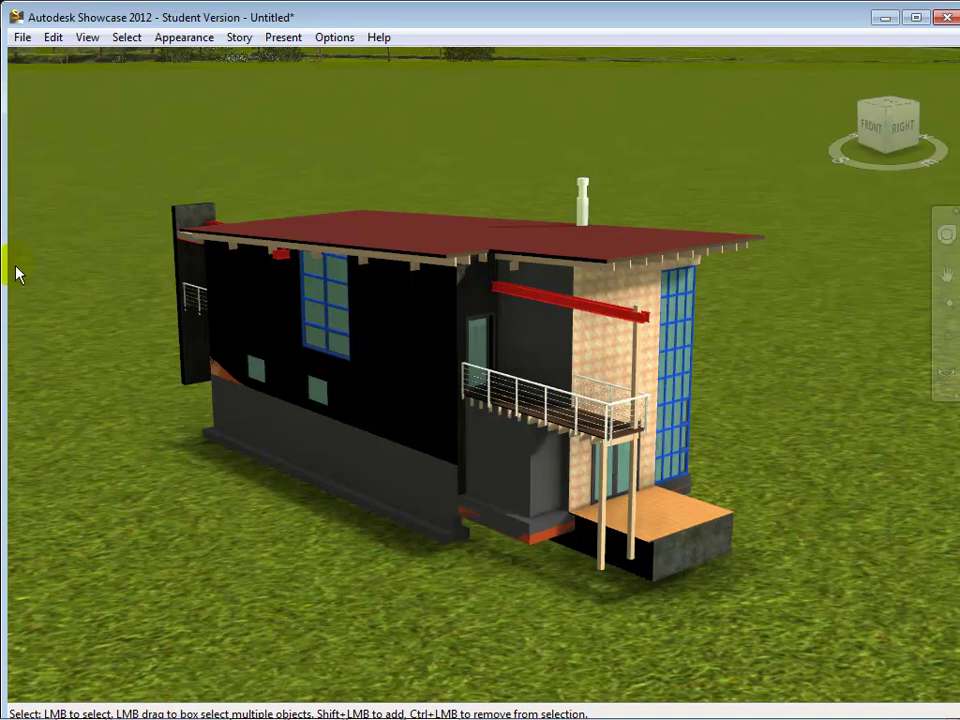
Open the scene settings and raise the environment's vertical (Z) center coordinate to -5'10 1/8"
{"action": "left_click", "coordinate": [22, 37]}
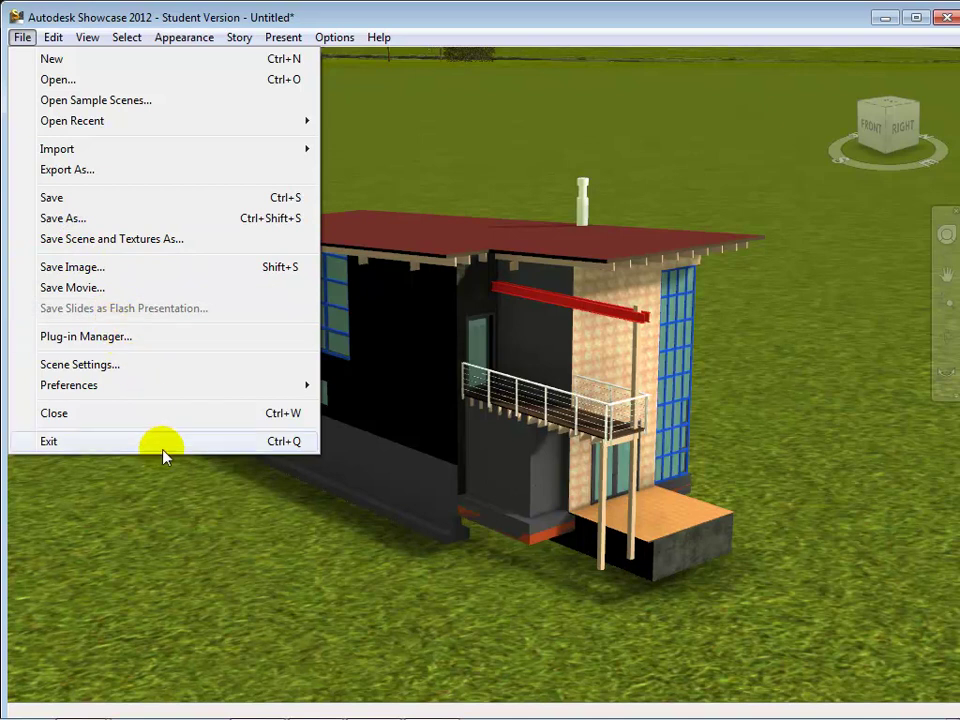
{"action": "left_click", "coordinate": [141, 371]}
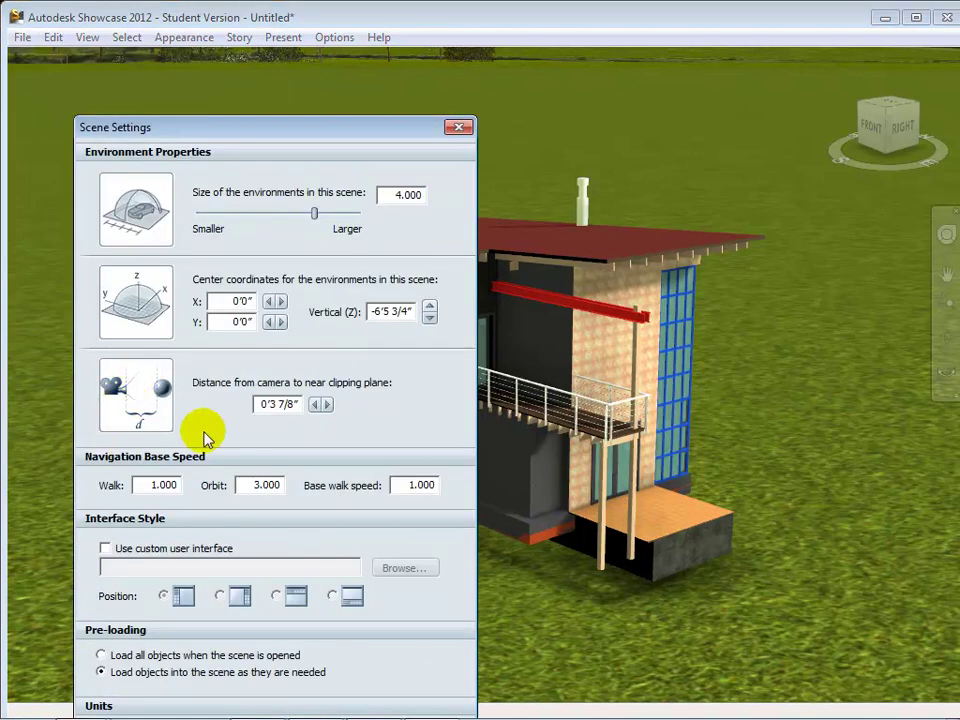
{"action": "left_click", "coordinate": [428, 310]}
{"action": "left_click", "coordinate": [428, 310]}
{"action": "left_click", "coordinate": [428, 310]}
{"action": "left_click", "coordinate": [428, 310]}
{"action": "left_click", "coordinate": [428, 310]}
{"action": "left_click", "coordinate": [428, 310]}
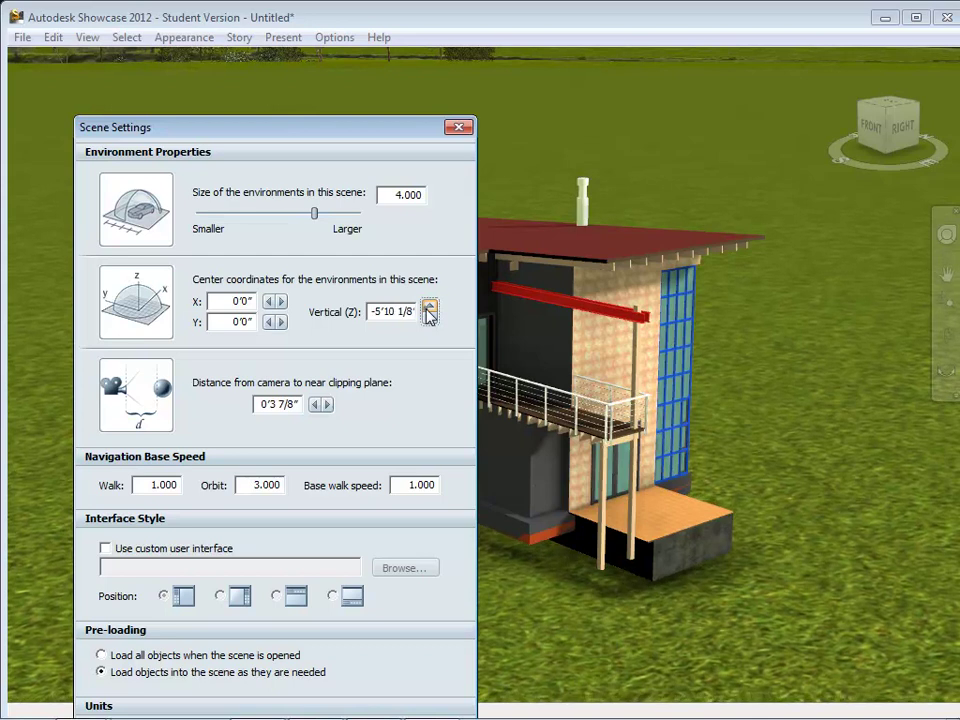
Set the environment's vertical (Z) center coordinate to 0 and lower it slightly to -0'3/8"
{"action": "left_click", "coordinate": [366, 314]}
{"action": "left_click_drag", "start_coordinate": [366, 316], "coordinate": [438, 318]}
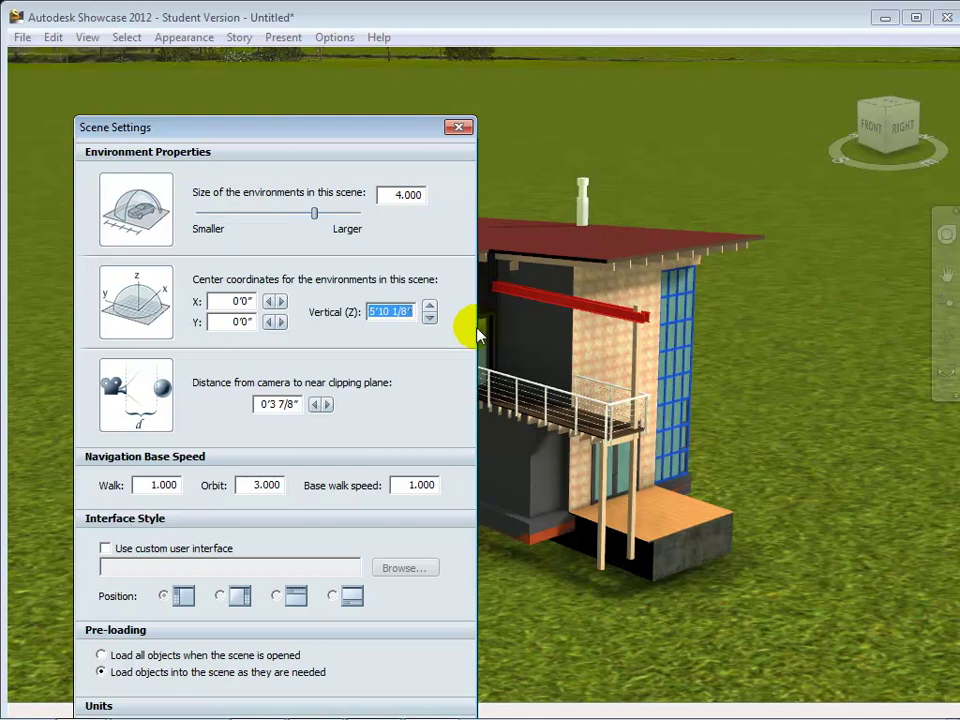
{"action": "type", "text": "0"}
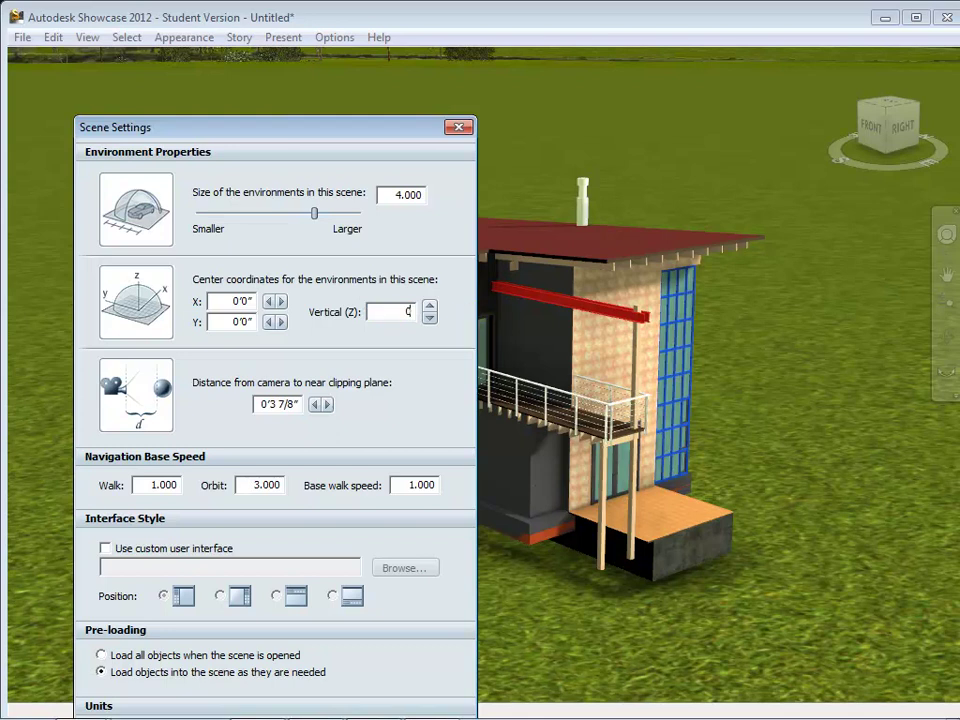
{"action": "key", "text": "Return"}
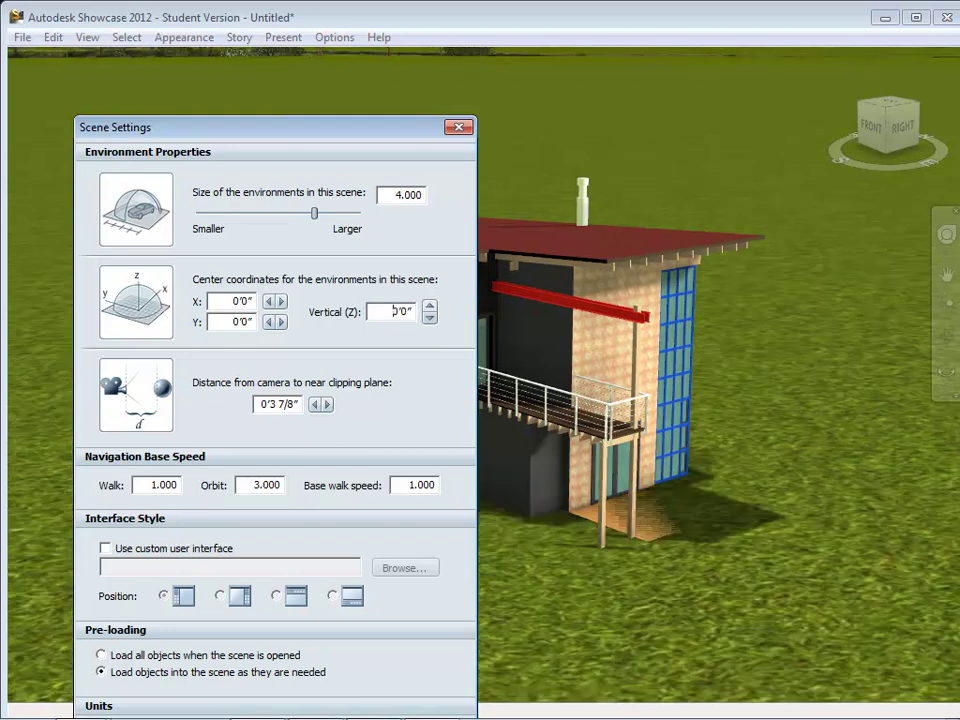
{"action": "left_click", "coordinate": [429, 318]}
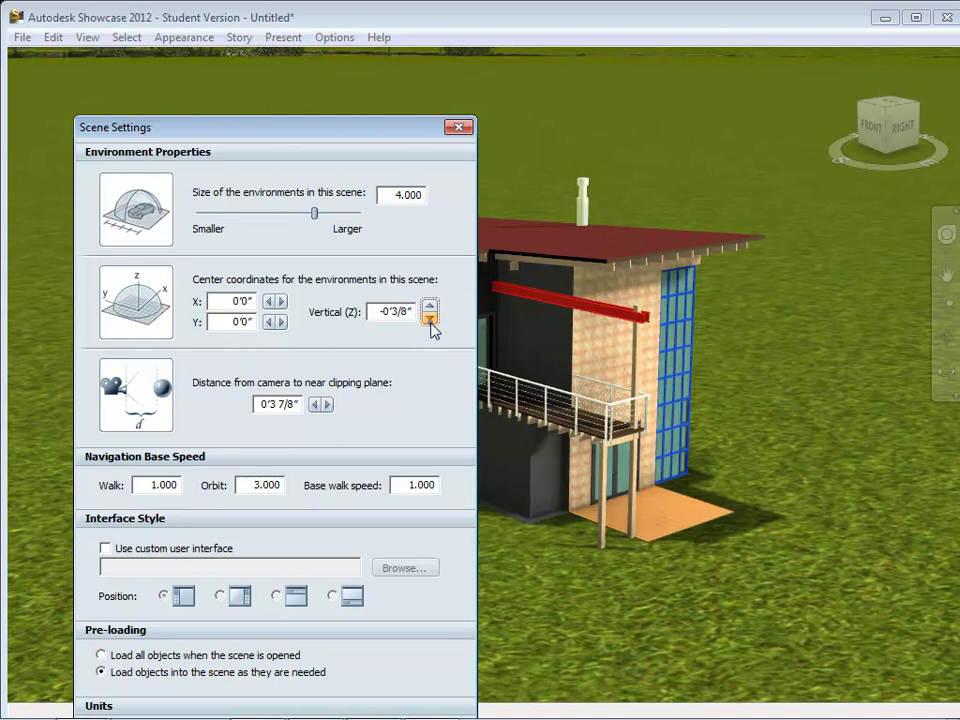
Close the scene settings and orbit around to the back-right corner of the house
{"action": "left_click", "coordinate": [457, 129]}
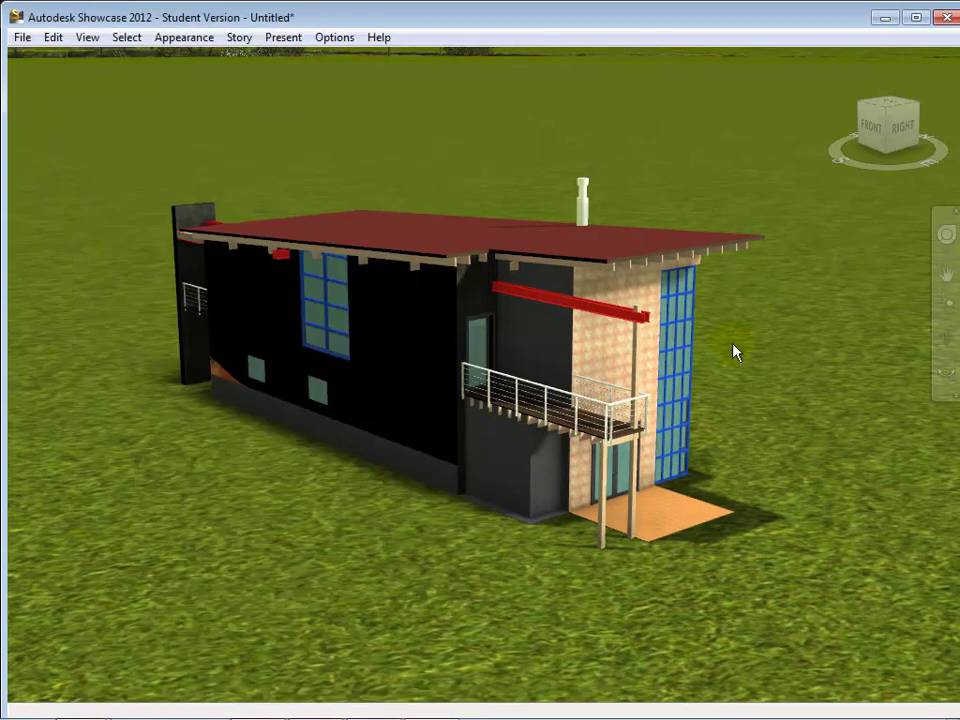
{"action": "left_click", "coordinate": [945, 234]}
{"action": "left_click_drag", "start_coordinate": [778, 315], "coordinate": [502, 330]}
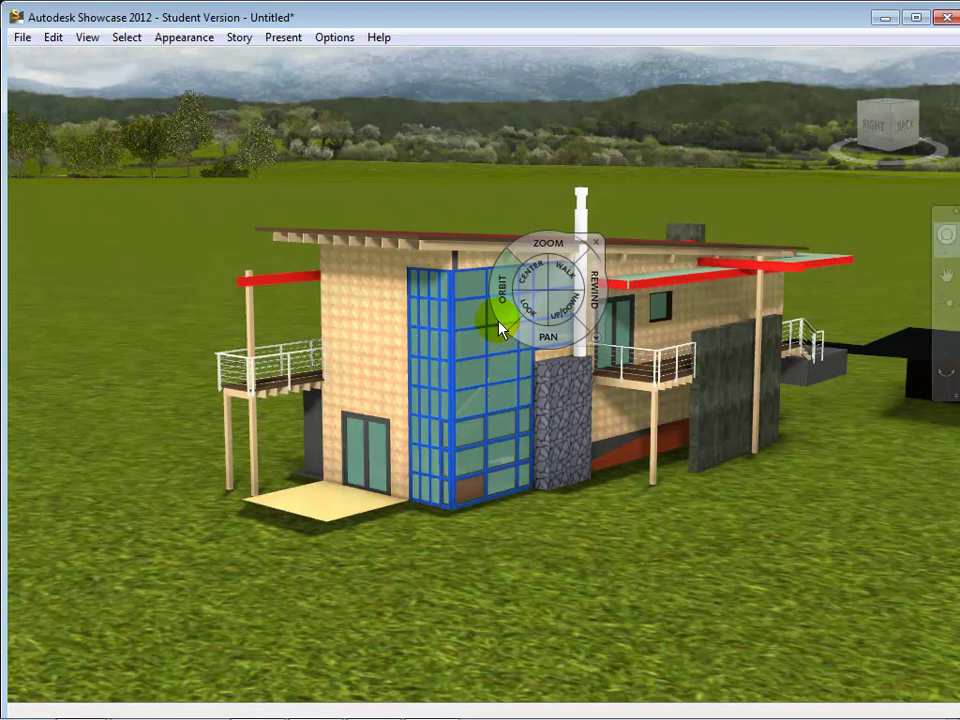
Open the environment library, apply the Country exterior environment to the scene and orbit to the house's right side
{"action": "left_click", "coordinate": [167, 38]}
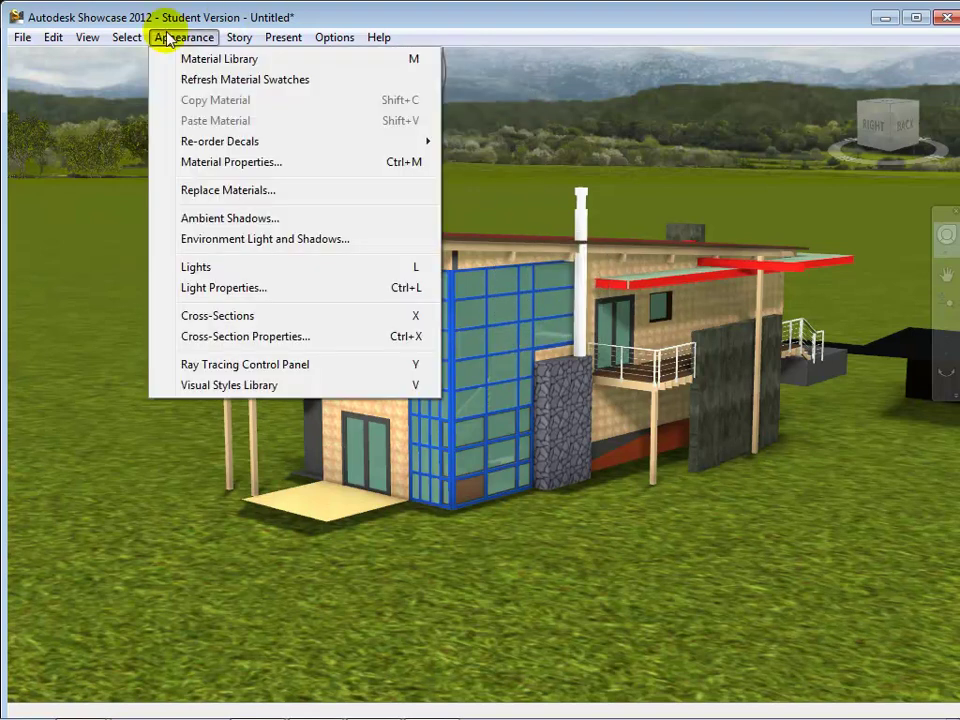
{"action": "mouse_move", "coordinate": [237, 41]}
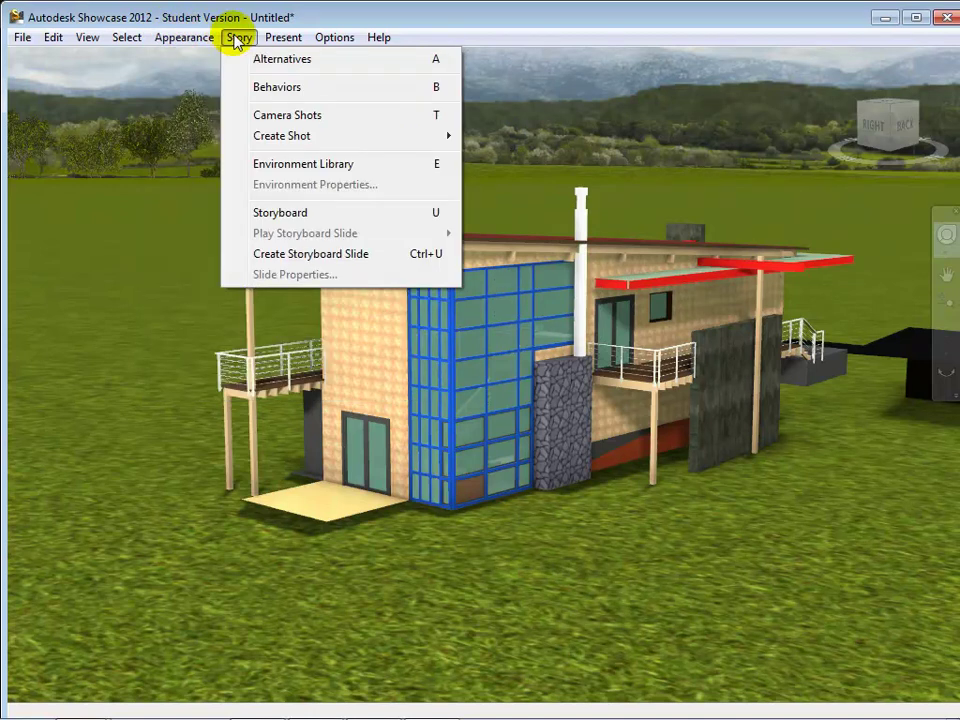
{"action": "left_click", "coordinate": [300, 164]}
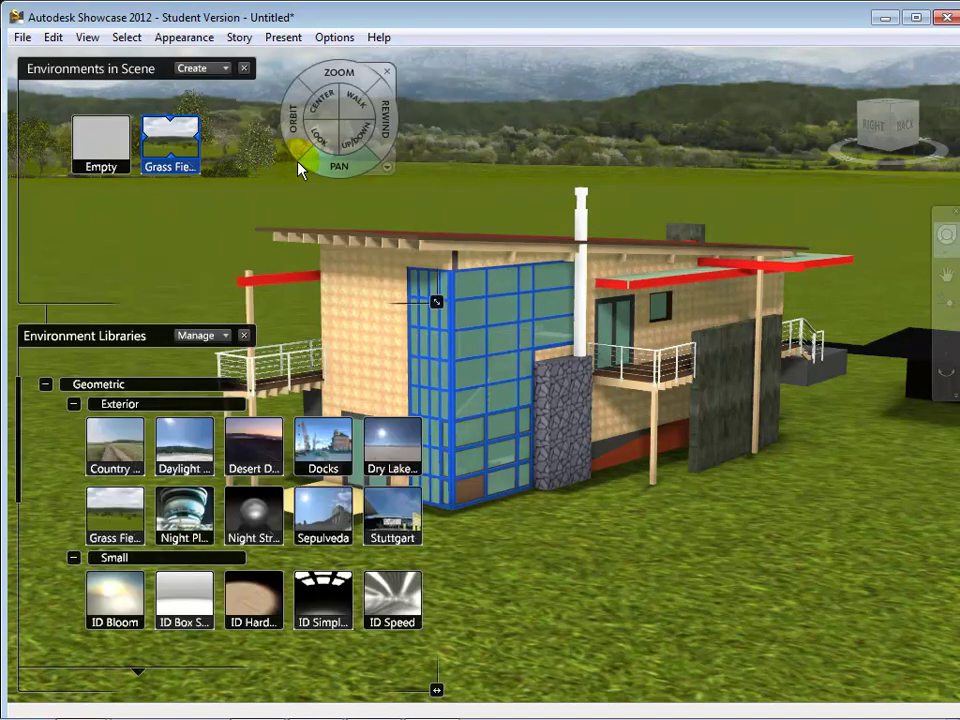
{"action": "double_click", "coordinate": [115, 440]}
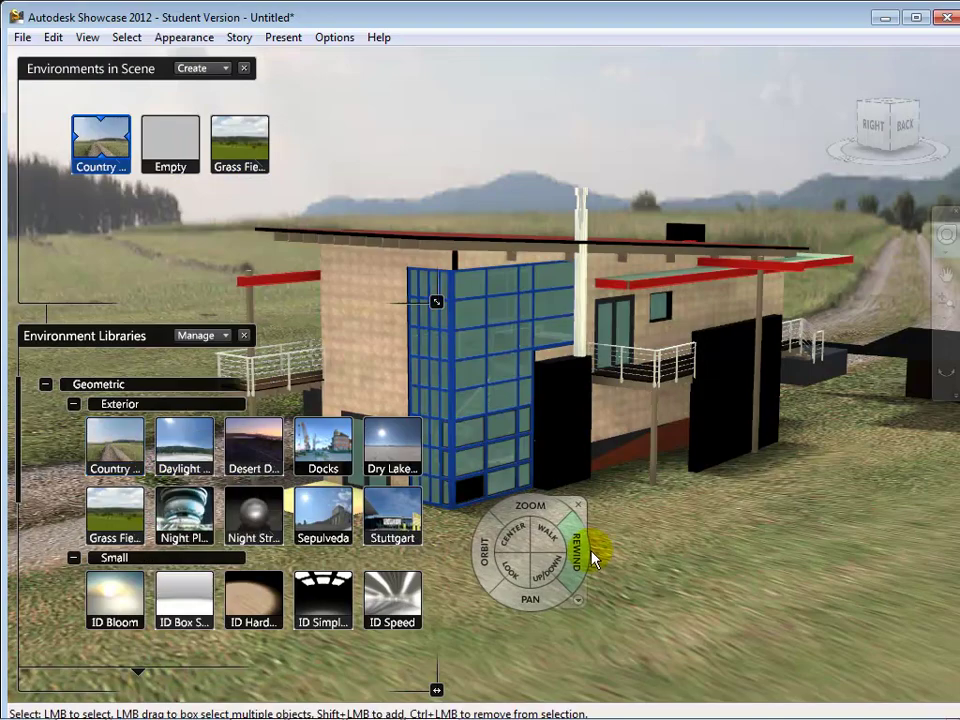
{"action": "left_click_drag", "start_coordinate": [487, 551], "coordinate": [684, 551]}
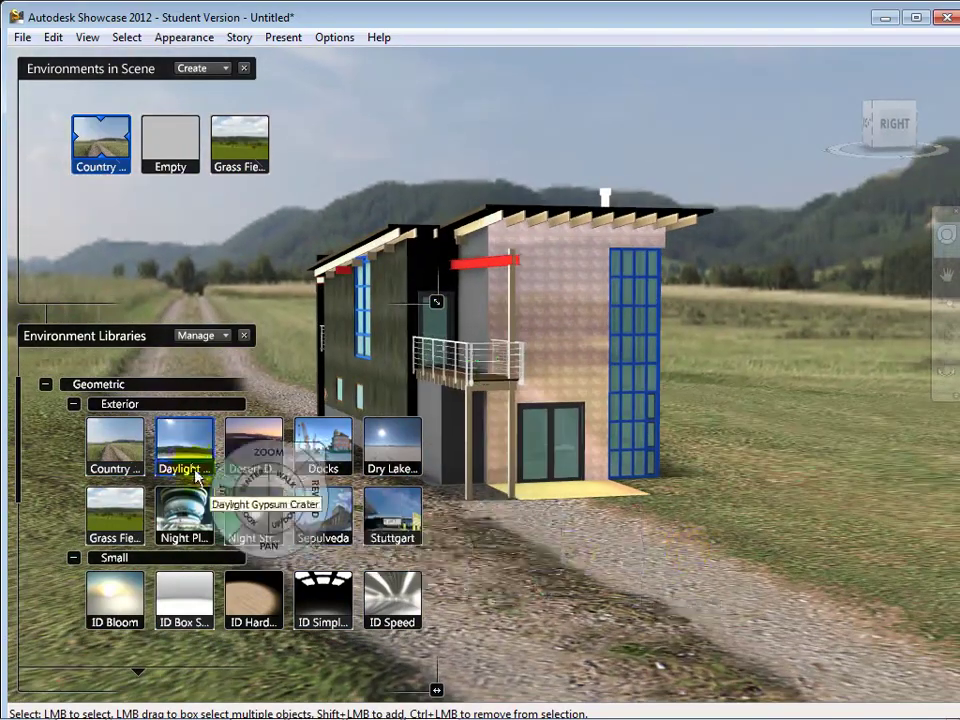
Try the Desert, Docks, Dry Lake and Daylight Gypsum Crater environments around the house, viewing it from different sides
{"action": "double_click", "coordinate": [256, 457]}
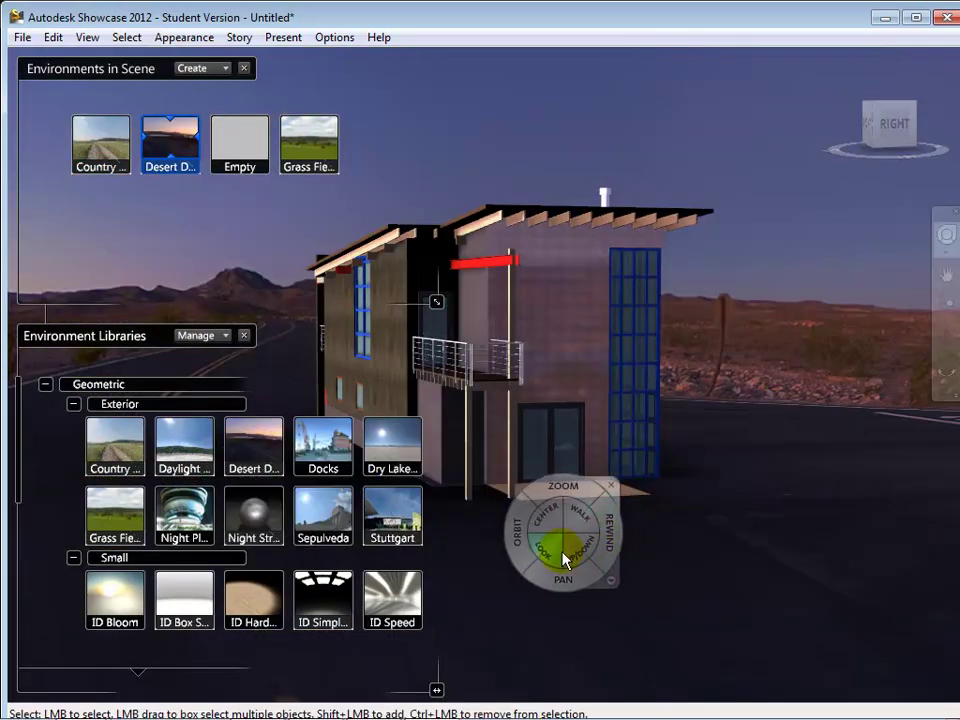
{"action": "left_click_drag", "start_coordinate": [527, 548], "coordinate": [556, 552]}
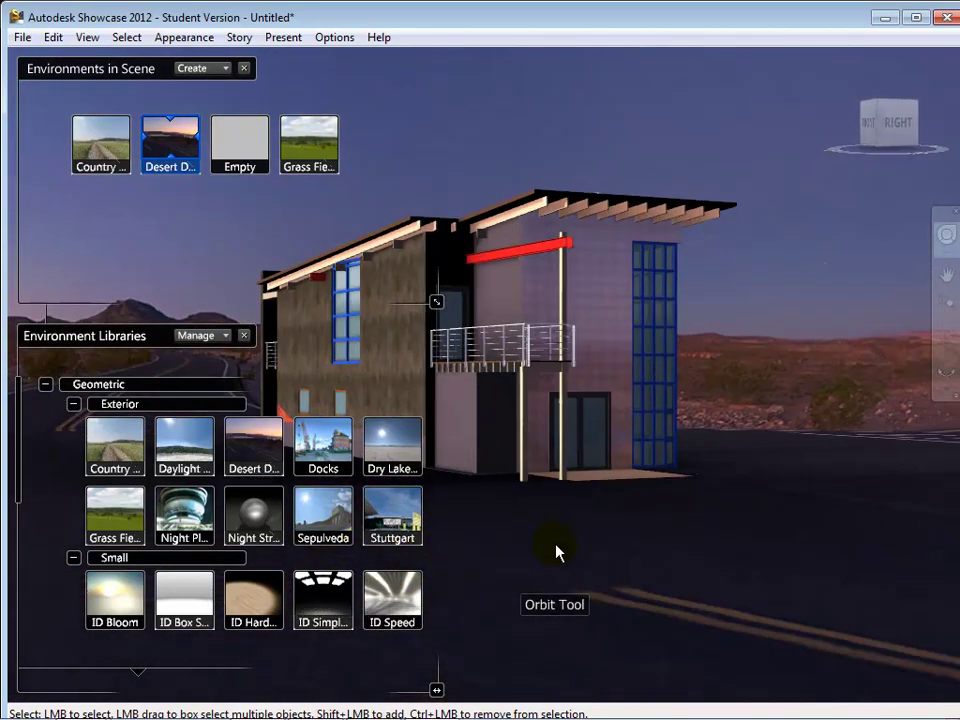
{"action": "double_click", "coordinate": [345, 457]}
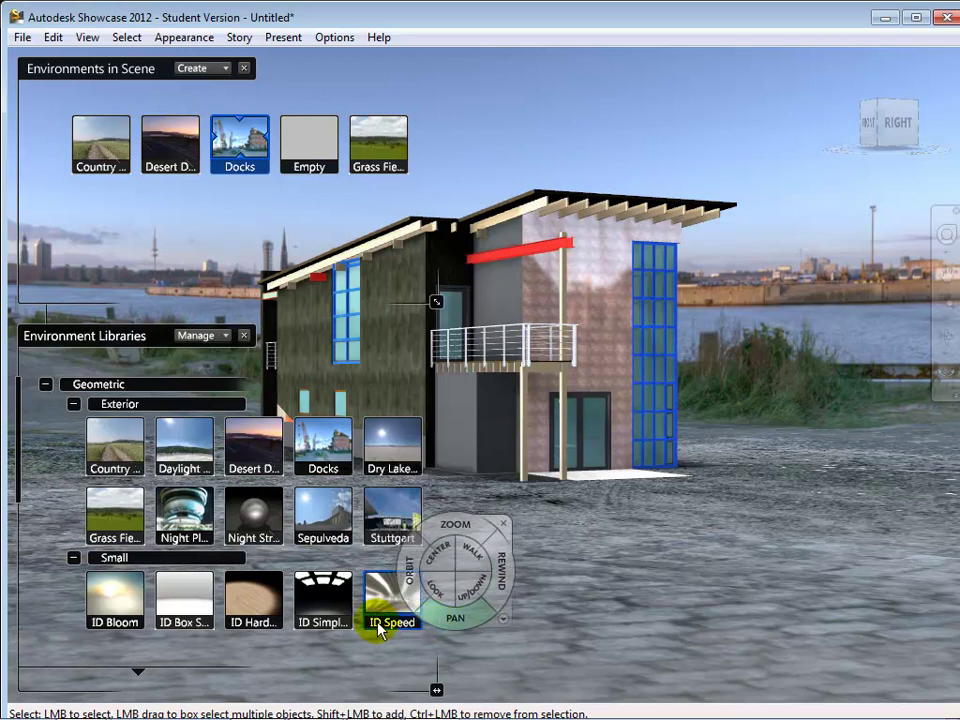
{"action": "double_click", "coordinate": [398, 448]}
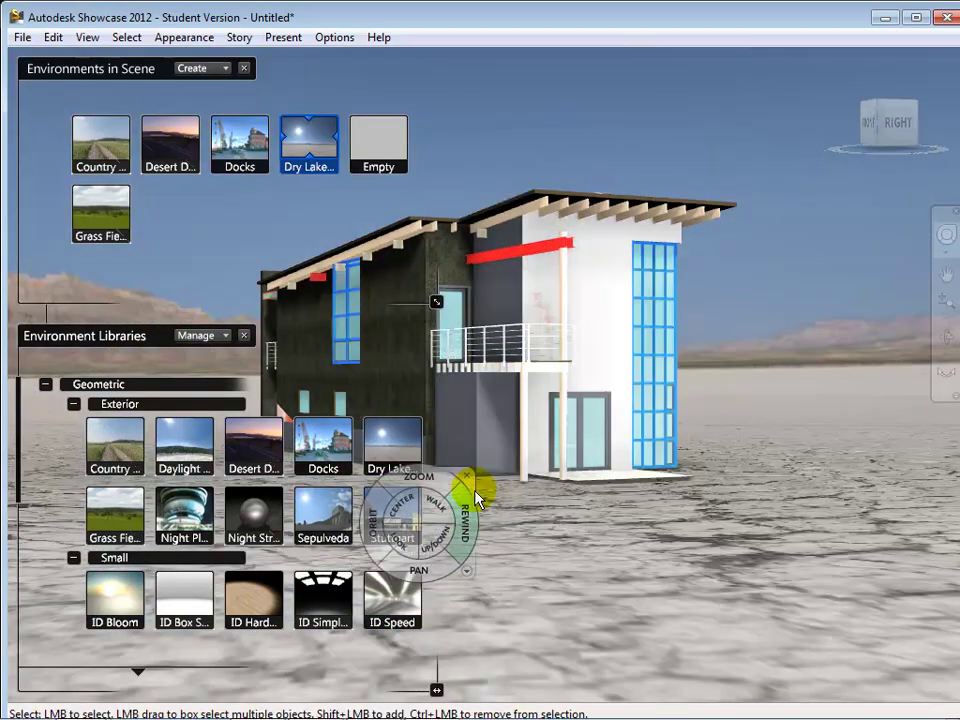
{"action": "left_click_drag", "start_coordinate": [606, 561], "coordinate": [372, 595]}
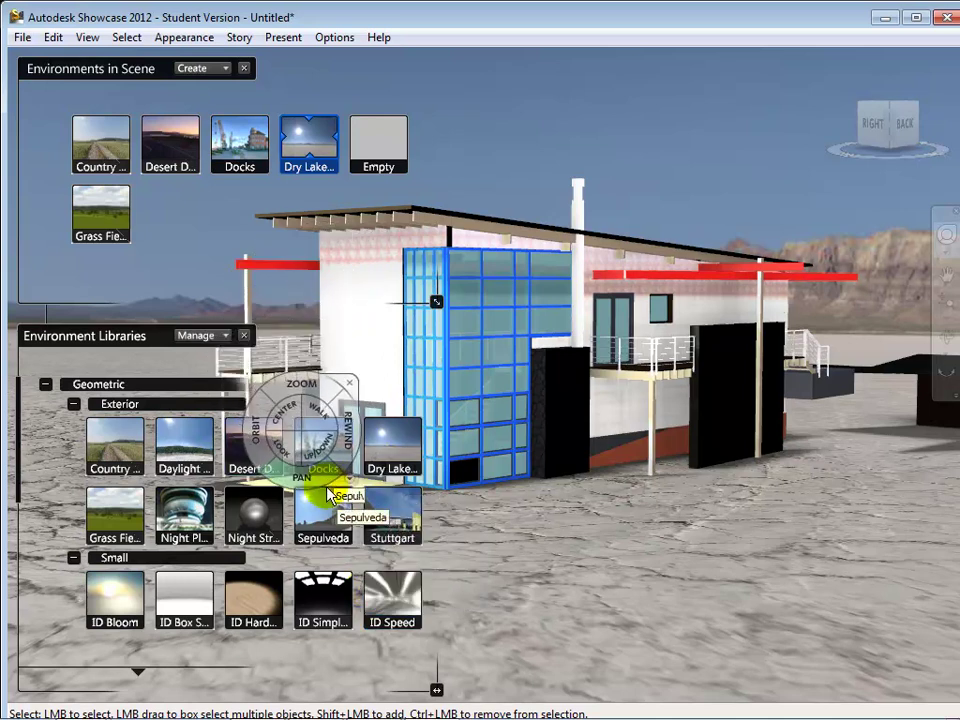
{"action": "double_click", "coordinate": [180, 440]}
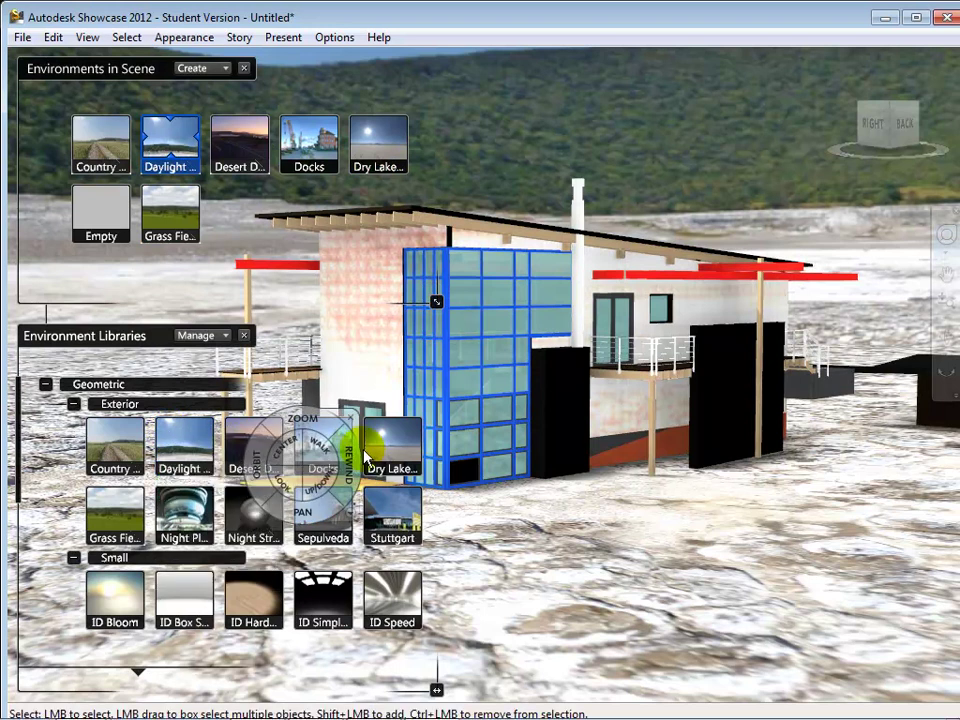
Apply the Country environment again, close the environment palettes and orbit further toward the back of the house
{"action": "double_click", "coordinate": [117, 448]}
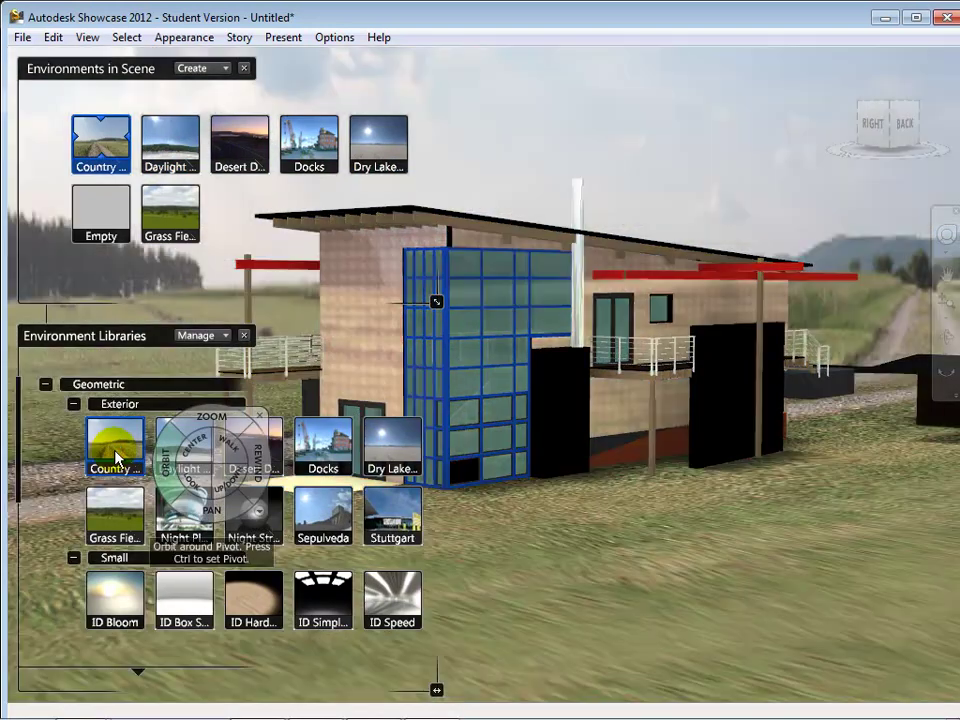
{"action": "left_click", "coordinate": [250, 341]}
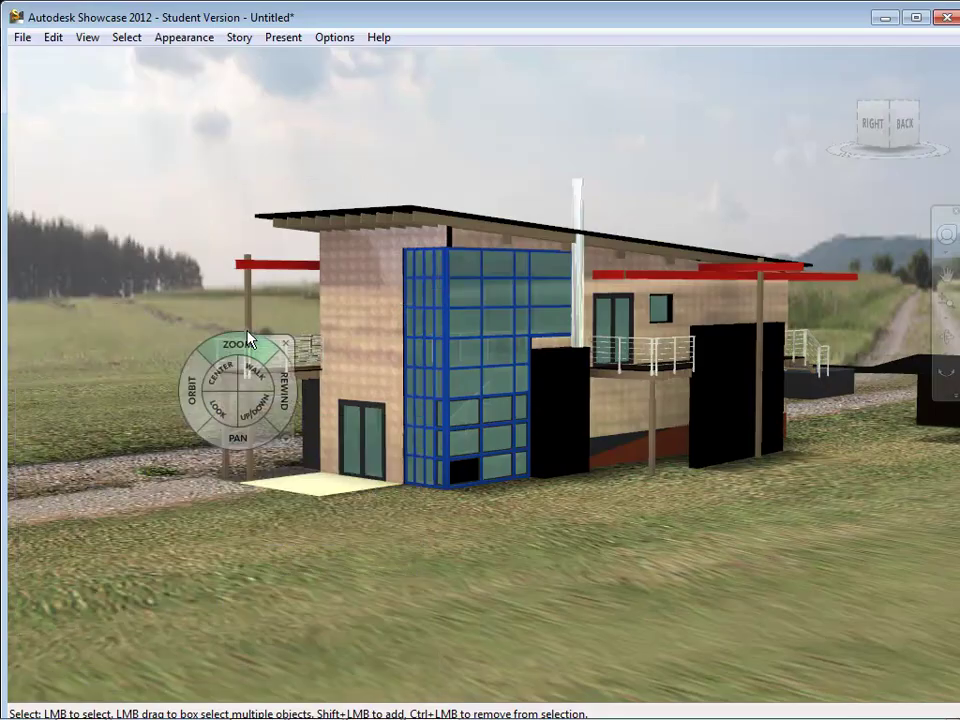
{"action": "left_click", "coordinate": [184, 394]}
{"action": "left_click_drag", "start_coordinate": [186, 405], "coordinate": [133, 424]}
Zoom into the house and look around from the stairs and railings to the blue-framed glass corner
{"action": "key", "text": "shift+w"}
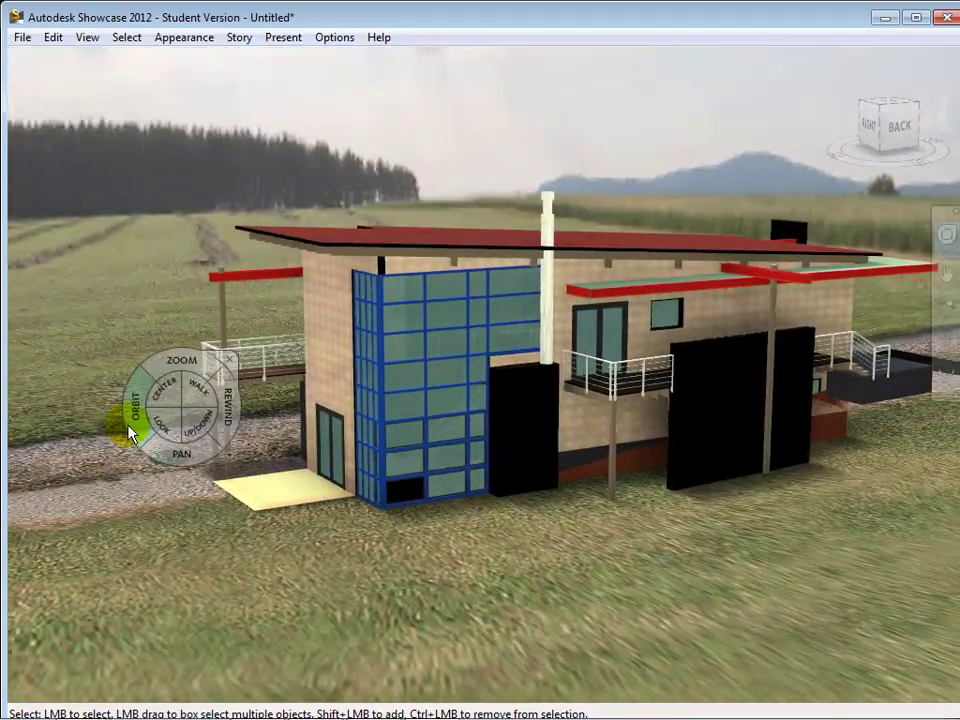
{"action": "scroll", "coordinate": [144, 429], "scroll_direction": "up", "scroll_amount": 3}
{"action": "scroll", "coordinate": [455, 445], "scroll_direction": "up", "scroll_amount": 5}
{"action": "left_click", "coordinate": [466, 443]}
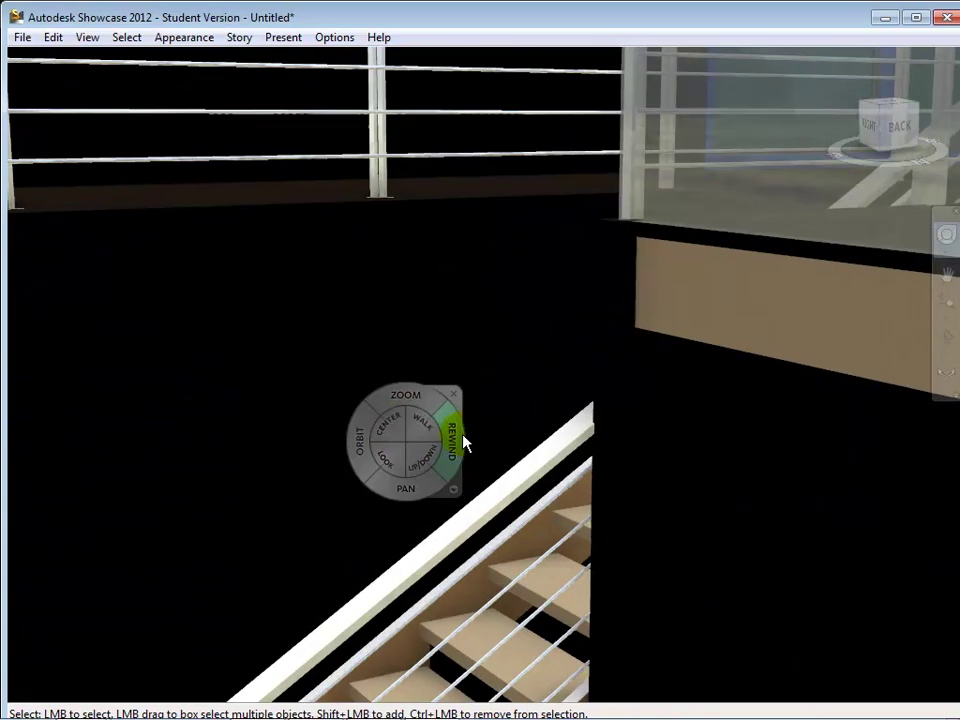
{"action": "left_click_drag", "start_coordinate": [396, 461], "coordinate": [200, 487]}
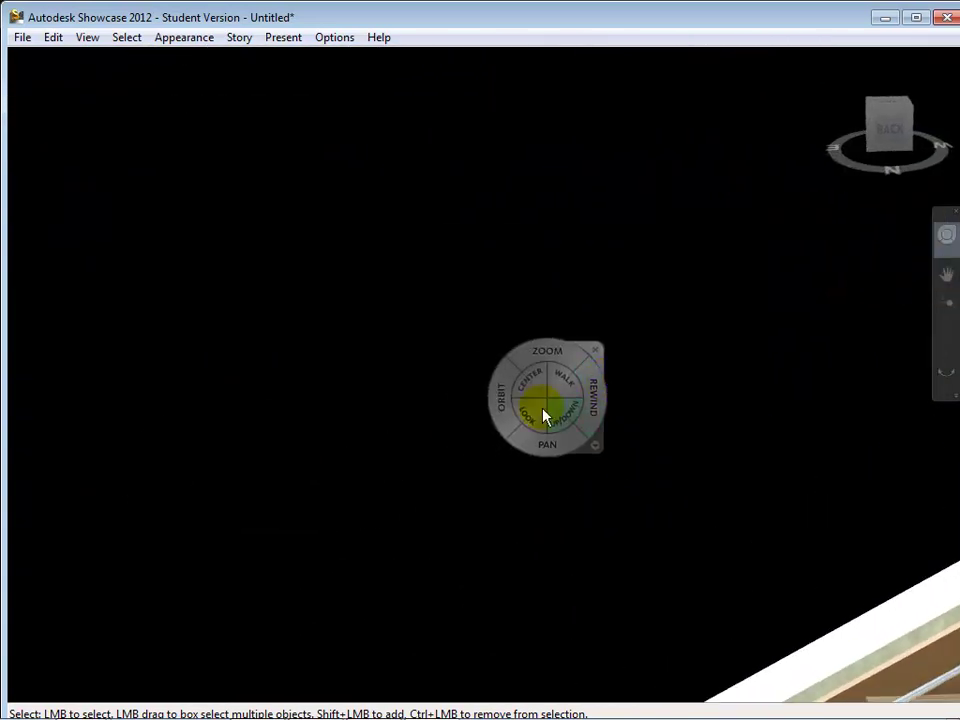
{"action": "left_click_drag", "start_coordinate": [533, 420], "coordinate": [272, 315]}
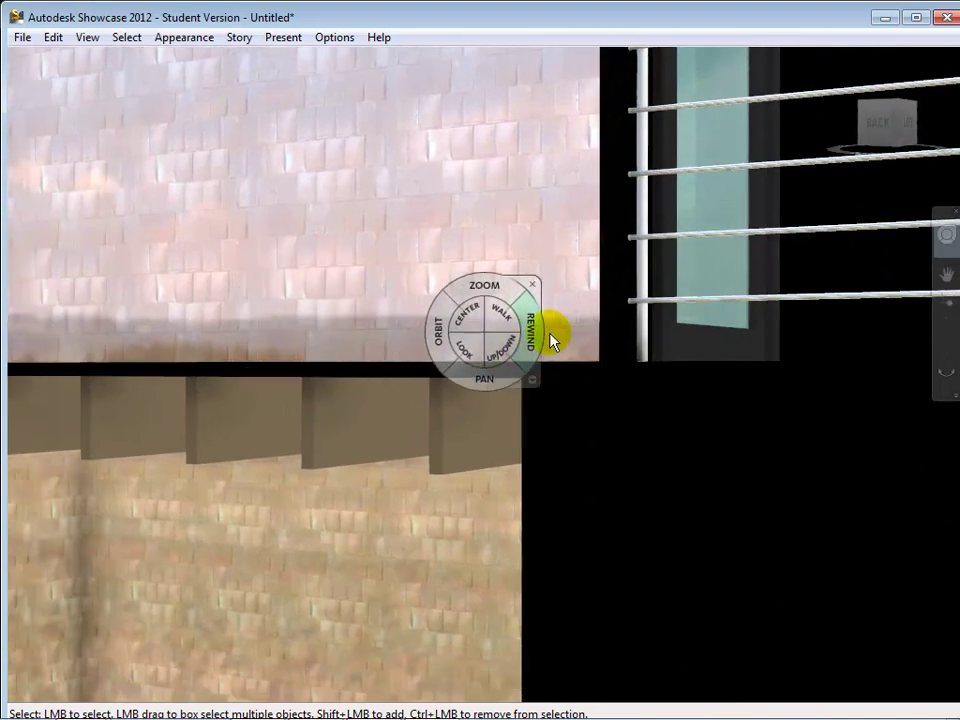
{"action": "left_click_drag", "start_coordinate": [545, 367], "coordinate": [546, 356]}
{"action": "left_click_drag", "start_coordinate": [322, 362], "coordinate": [135, 356]}
{"action": "left_click_drag", "start_coordinate": [210, 364], "coordinate": [883, 386]}
Try to rewind the view out of the glass corner, and restore the home view
{"action": "left_click", "coordinate": [883, 389]}
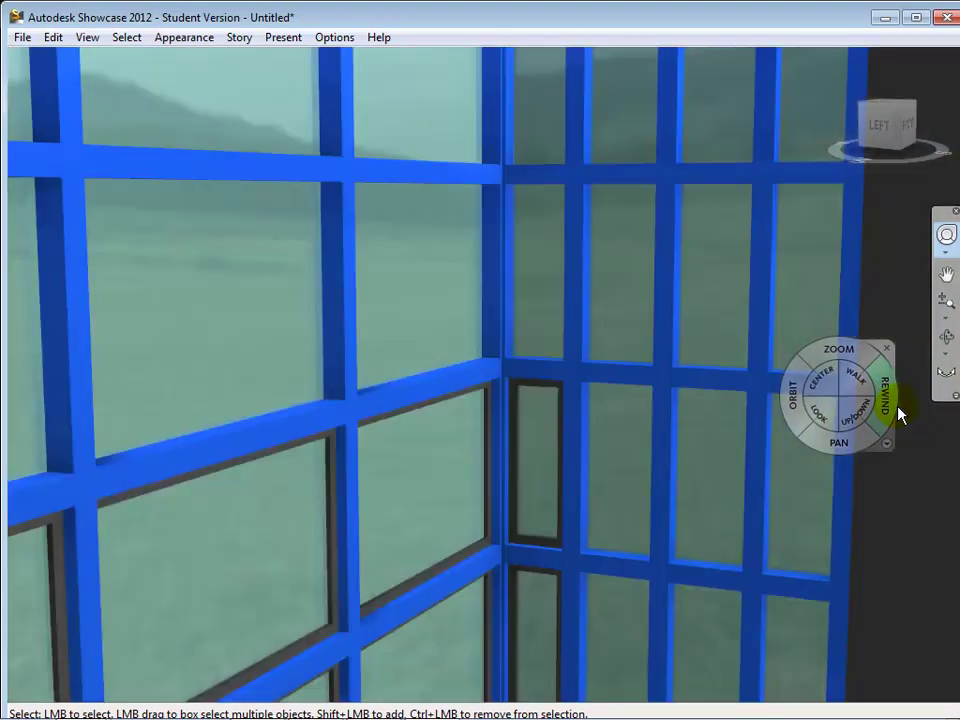
{"action": "left_click", "coordinate": [897, 415]}
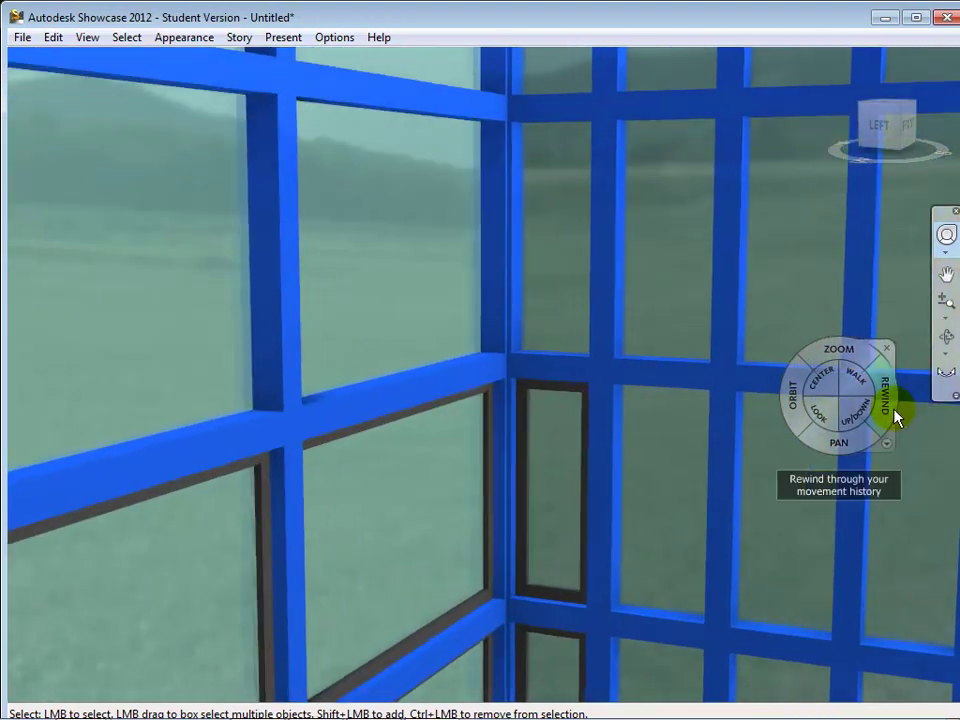
{"action": "left_click", "coordinate": [897, 418]}
{"action": "left_click", "coordinate": [899, 420]}
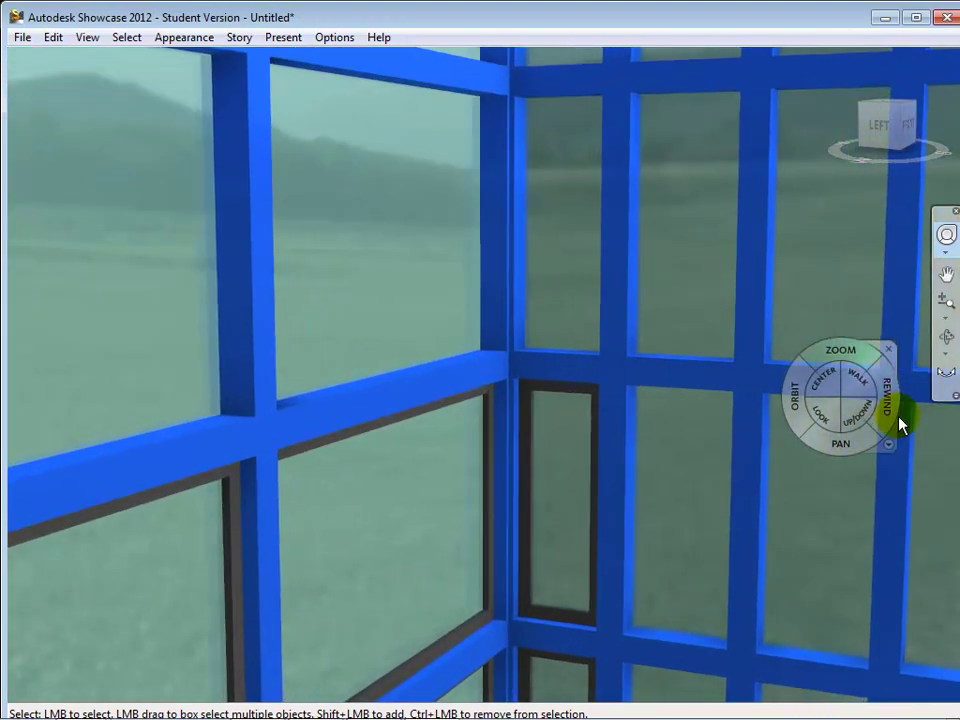
{"action": "left_click", "coordinate": [904, 426]}
{"action": "left_click", "coordinate": [904, 426]}
{"action": "left_click", "coordinate": [904, 426]}
{"action": "left_click", "coordinate": [904, 426]}
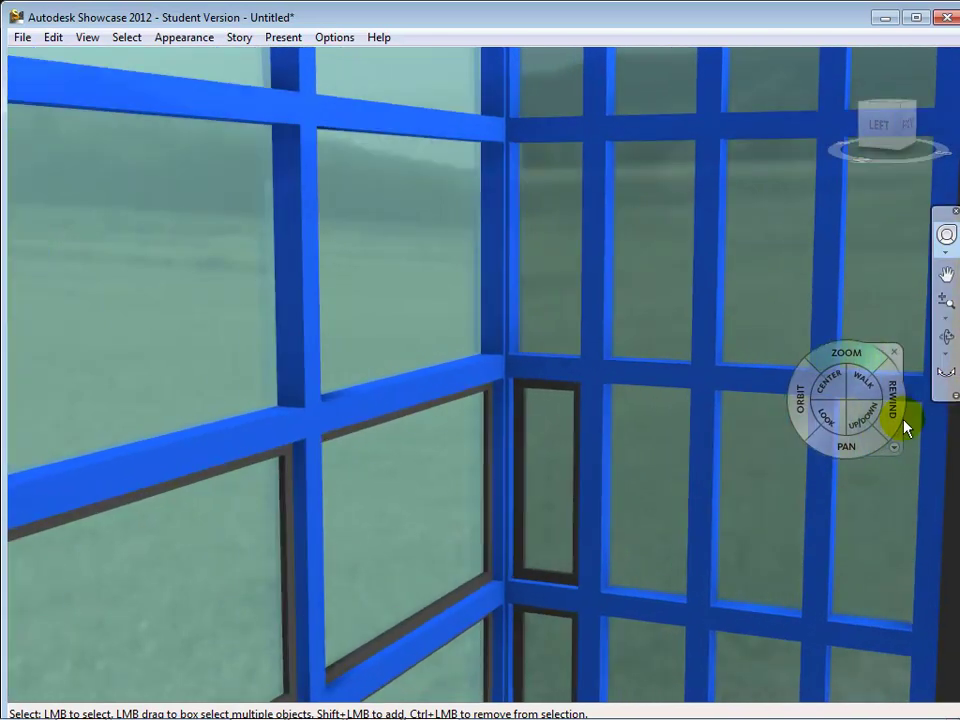
{"action": "left_click", "coordinate": [904, 426]}
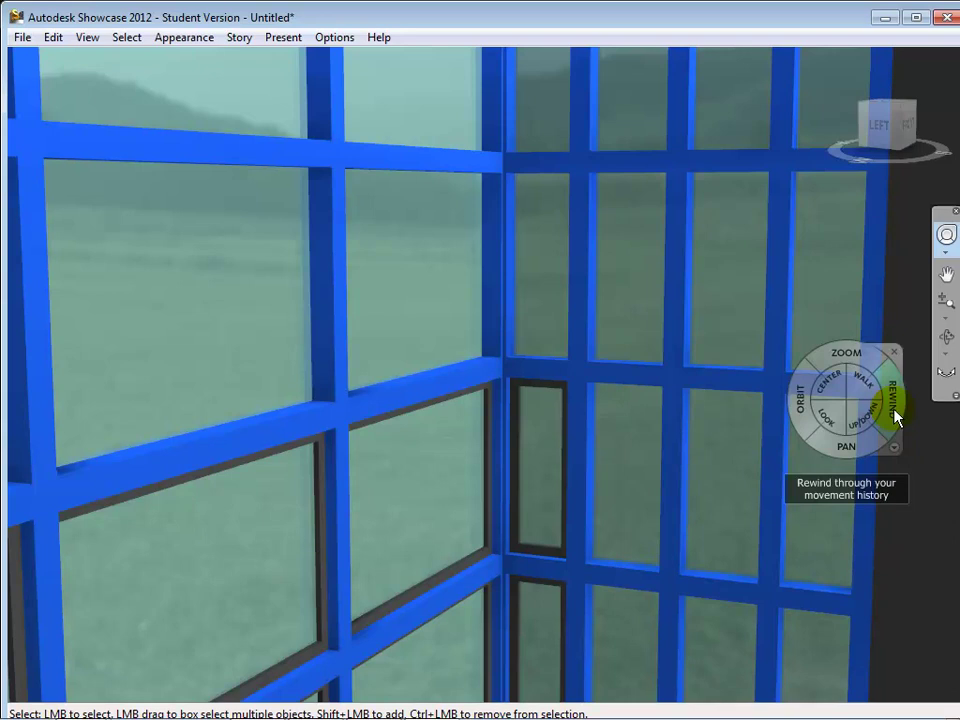
{"action": "left_click", "coordinate": [893, 352]}
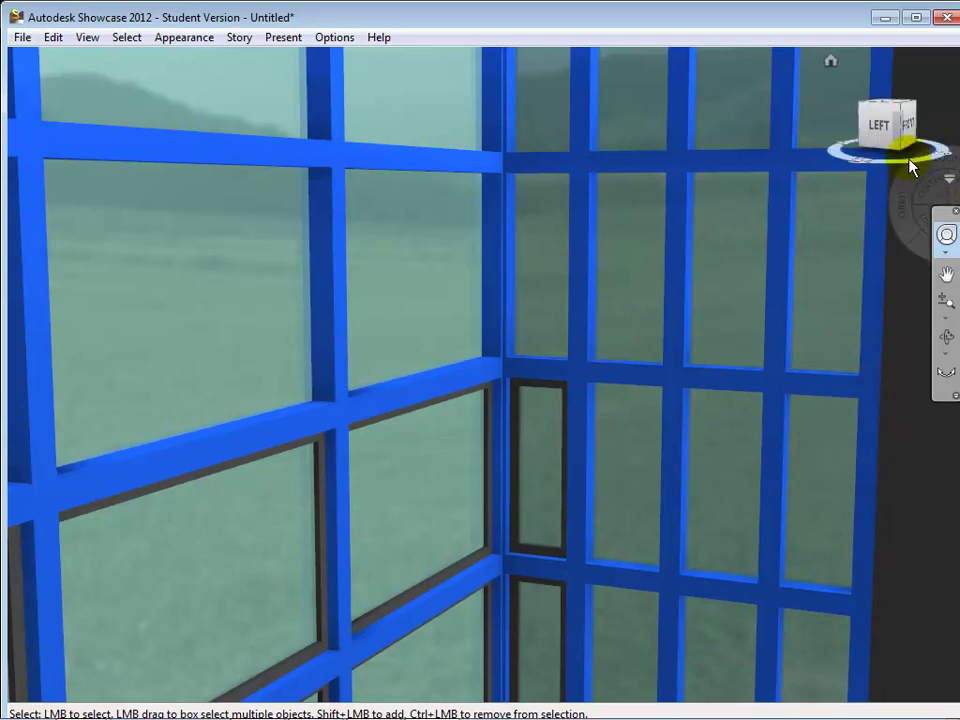
{"action": "left_click", "coordinate": [830, 60]}
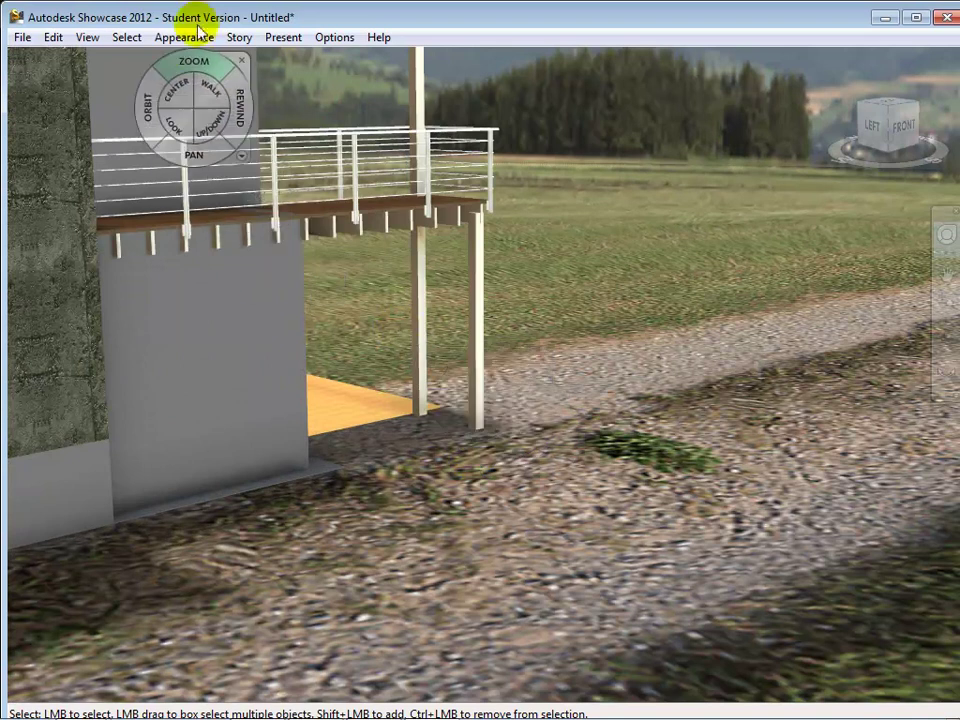
Open the camera shots and play the 3D View: Aerial, Zoom In and Start to End shots
{"action": "left_click", "coordinate": [196, 40]}
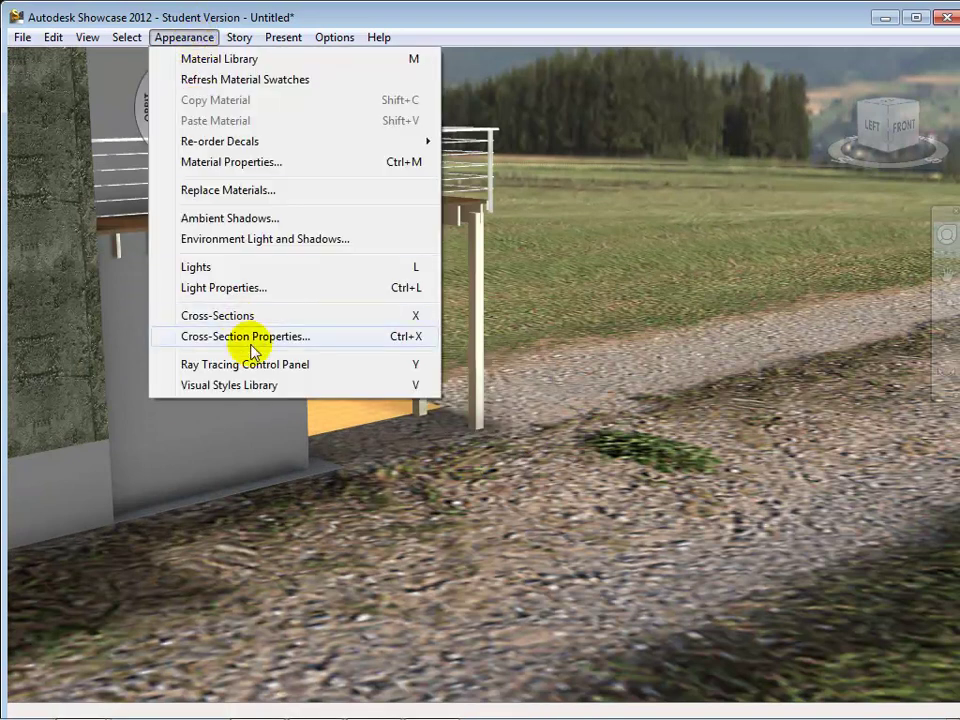
{"action": "mouse_move", "coordinate": [268, 42]}
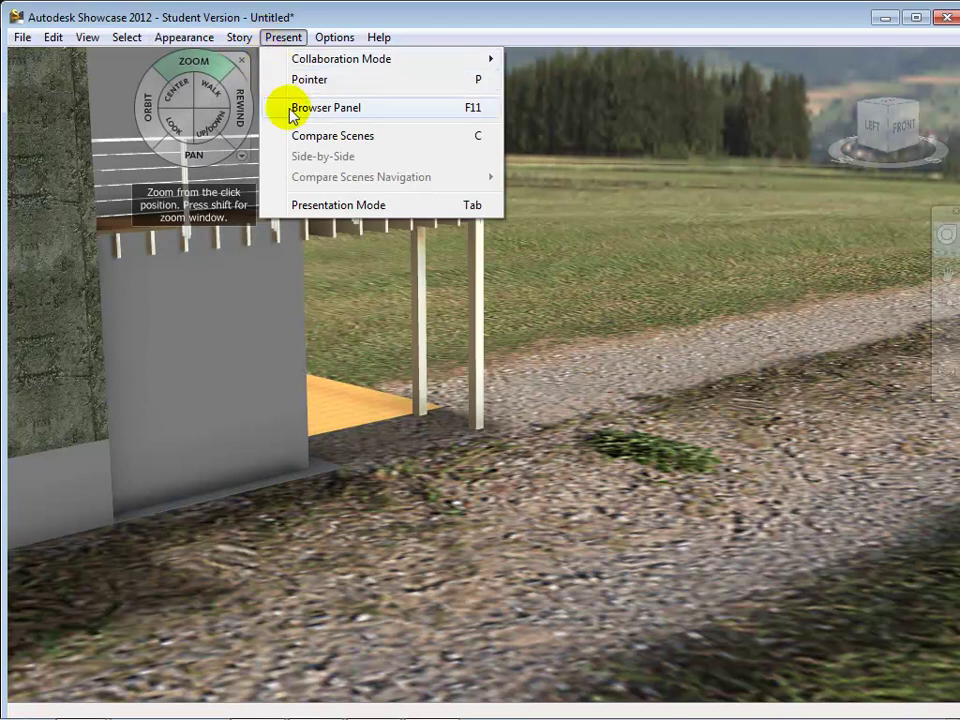
{"action": "mouse_move", "coordinate": [238, 46]}
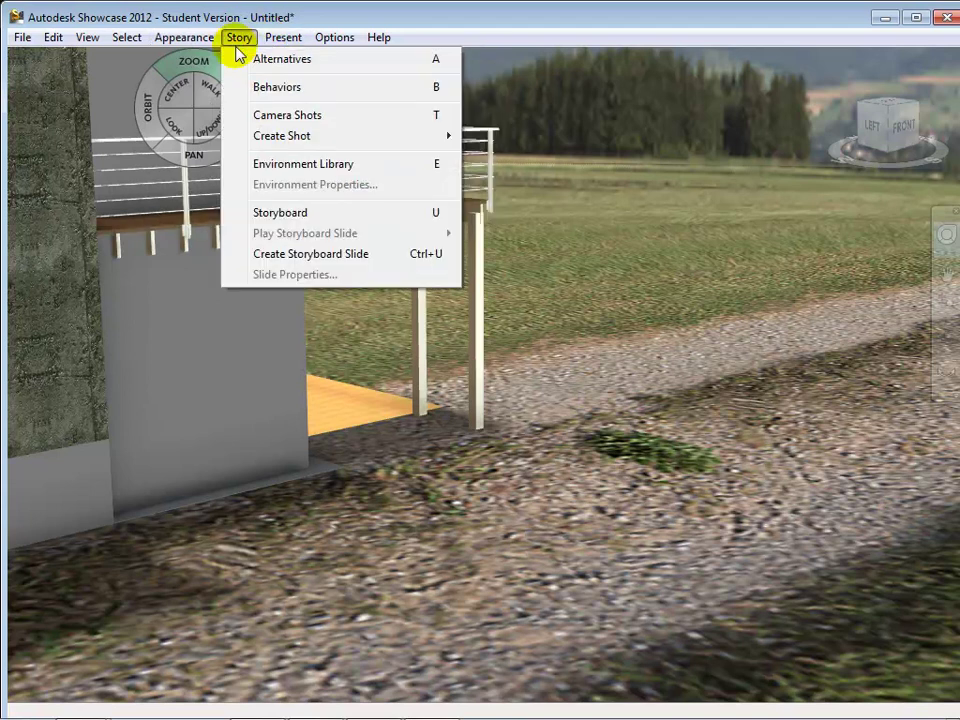
{"action": "left_click", "coordinate": [265, 115]}
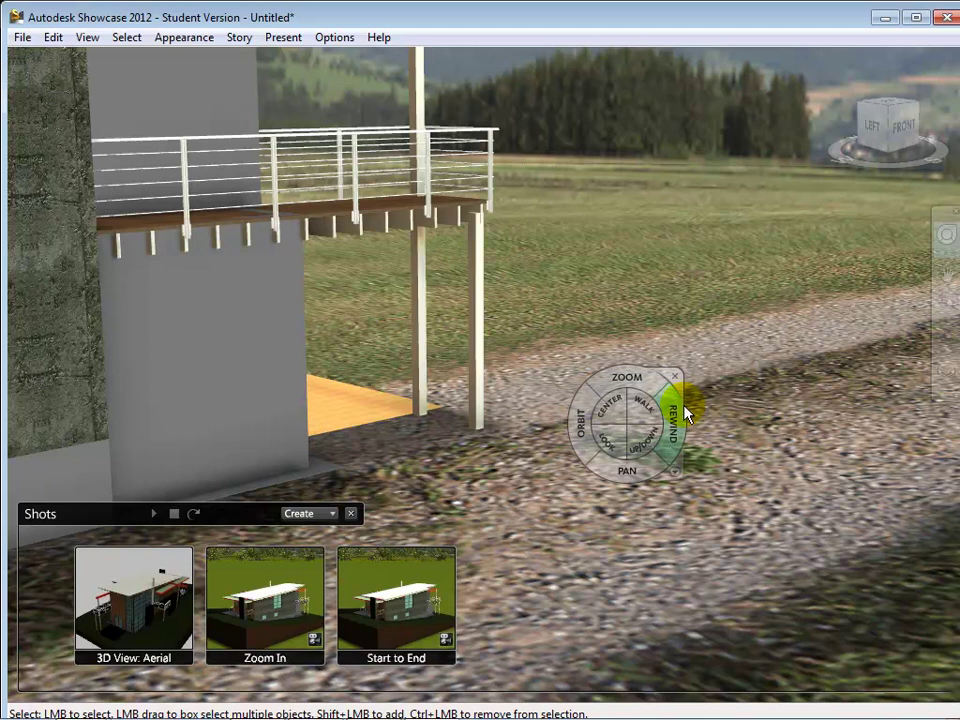
{"action": "left_click", "coordinate": [141, 630]}
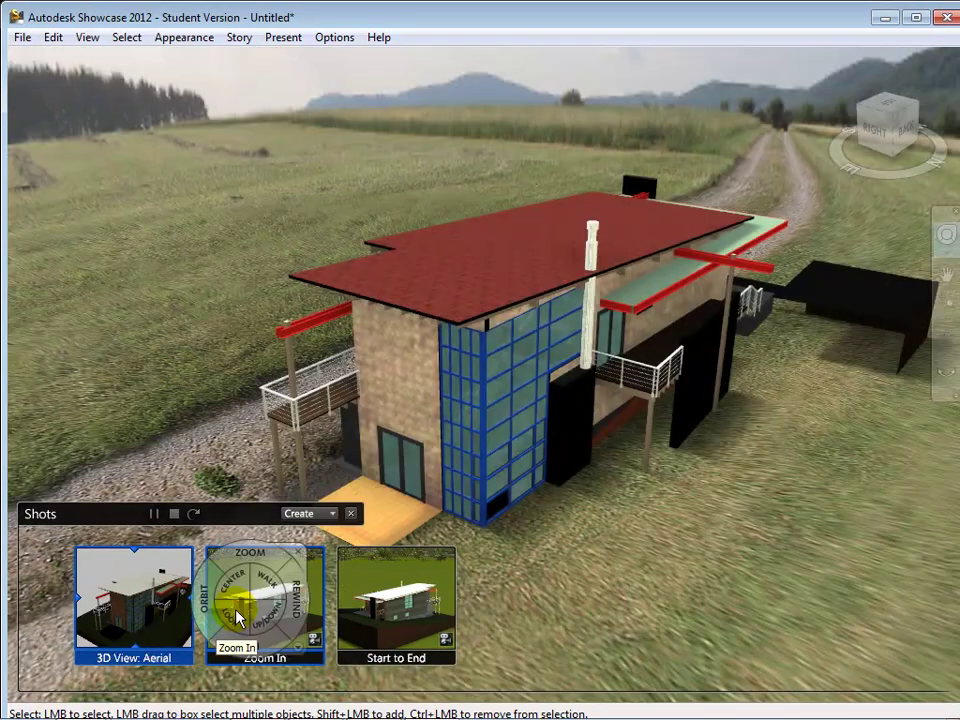
{"action": "left_click", "coordinate": [237, 617]}
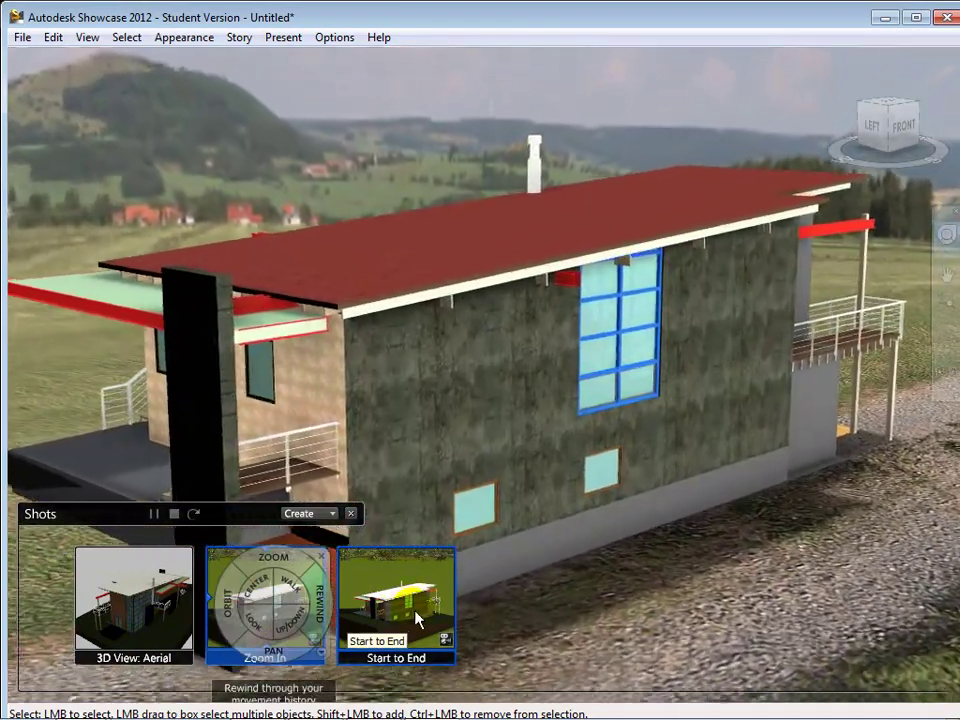
{"action": "left_click", "coordinate": [416, 619]}
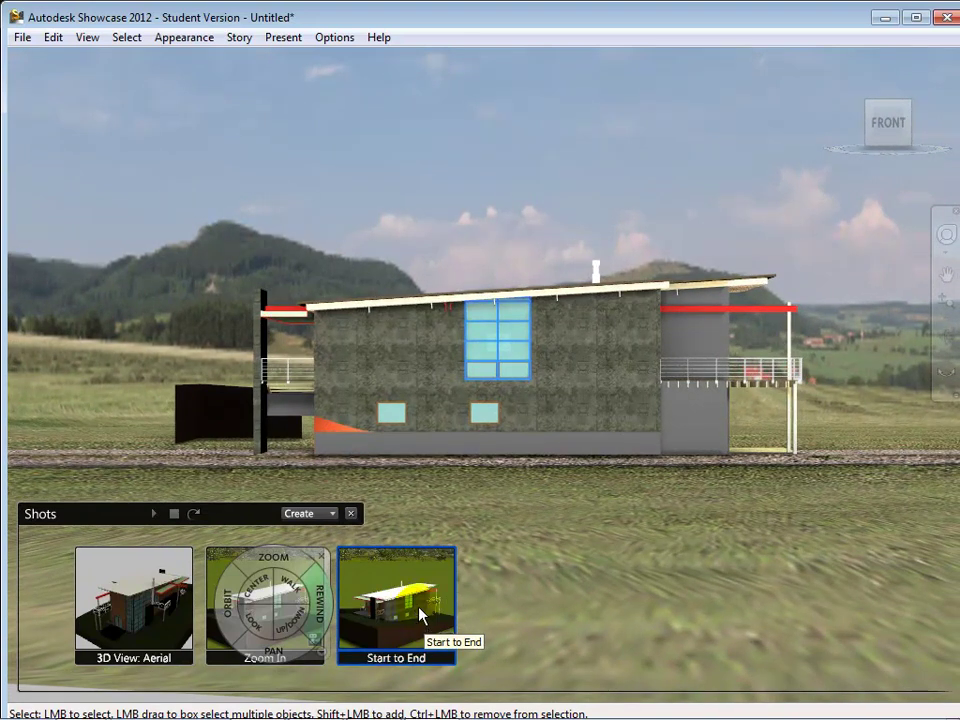
Orbit to the house's front-right corner and create a still camera shot of that view with the default properties
{"action": "left_click_drag", "start_coordinate": [848, 222], "coordinate": [634, 240]}
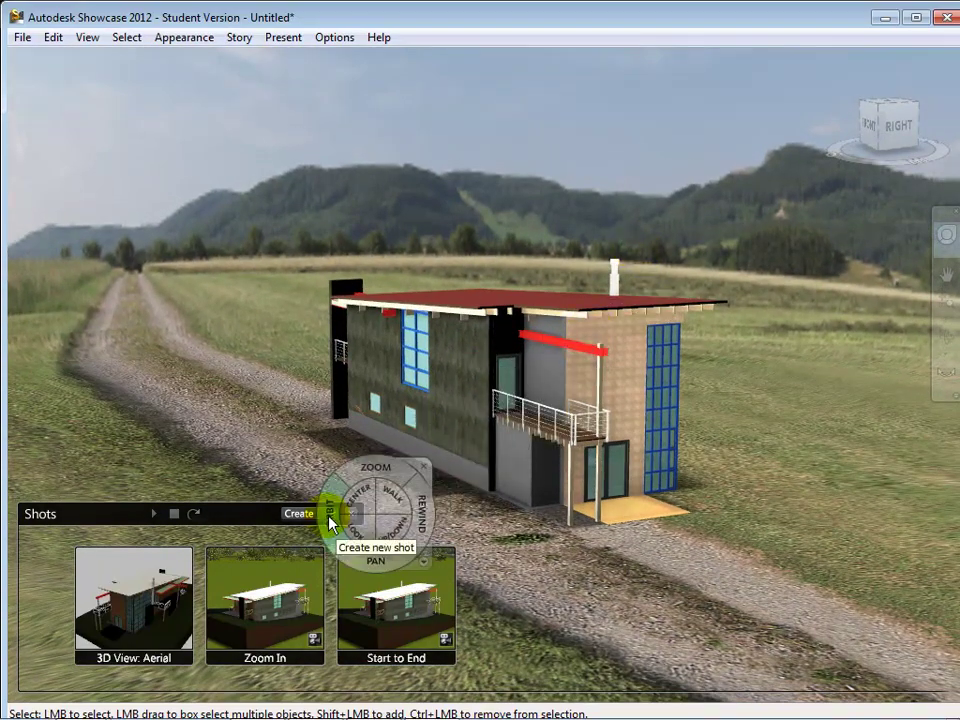
{"action": "left_click", "coordinate": [340, 518]}
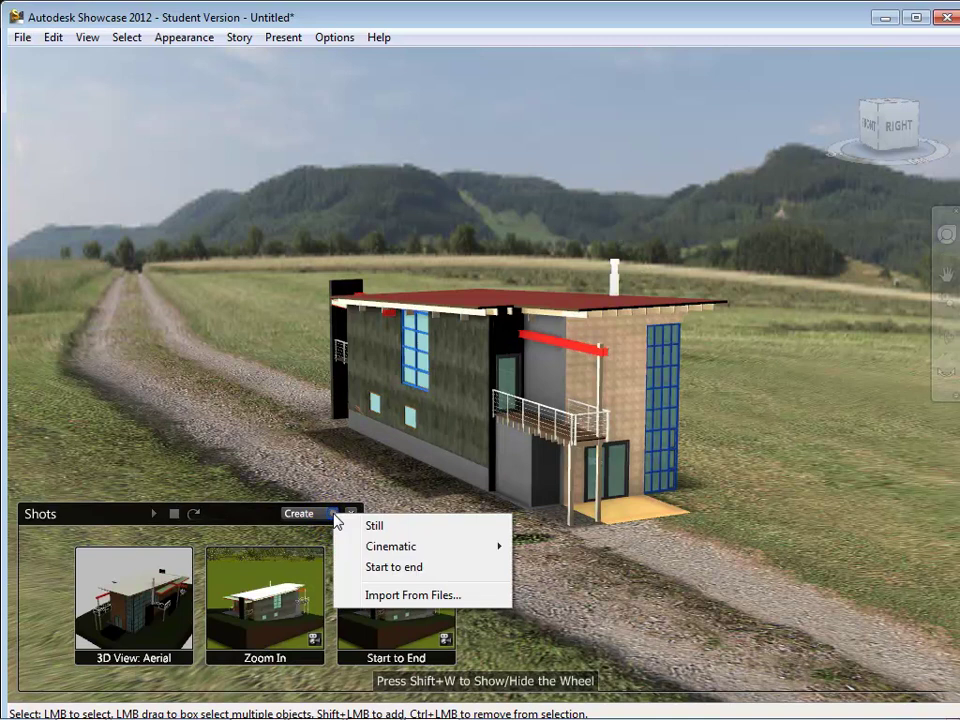
{"action": "left_click", "coordinate": [360, 531]}
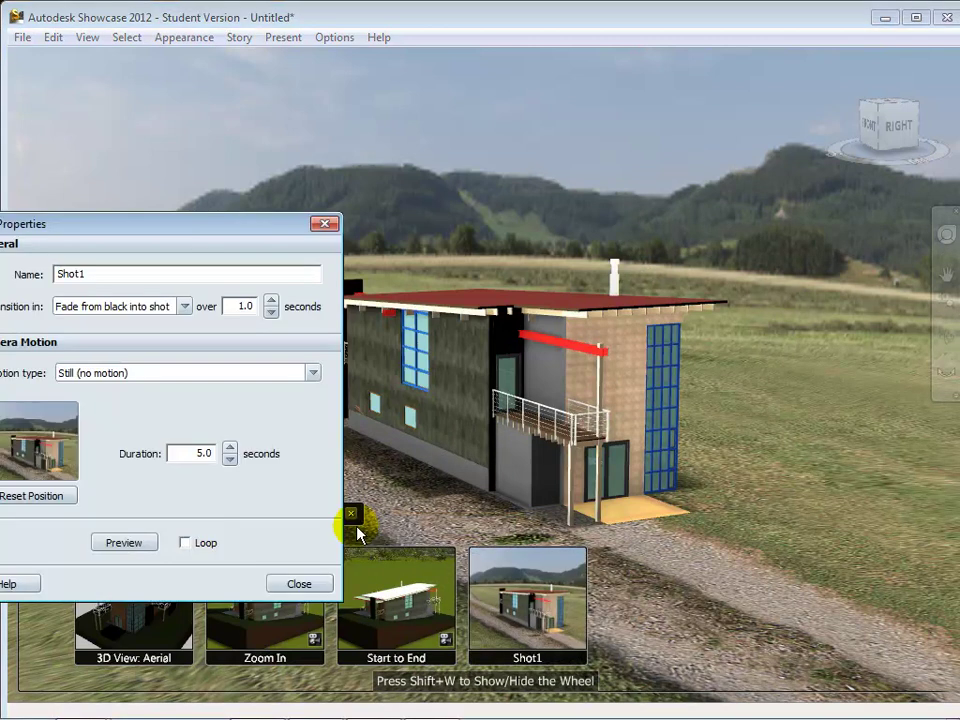
{"action": "left_click", "coordinate": [300, 585]}
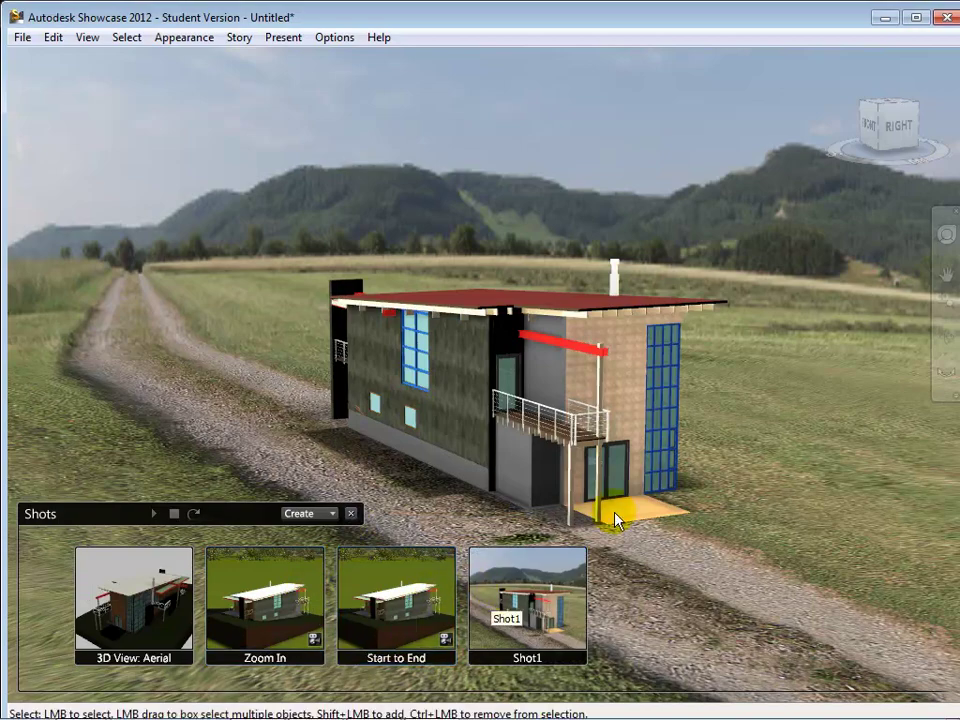
Orbit to the blue-framed glass corner between the right and back sides and create a second still shot
{"action": "left_click", "coordinate": [945, 235]}
{"action": "left_click_drag", "start_coordinate": [832, 349], "coordinate": [595, 371]}
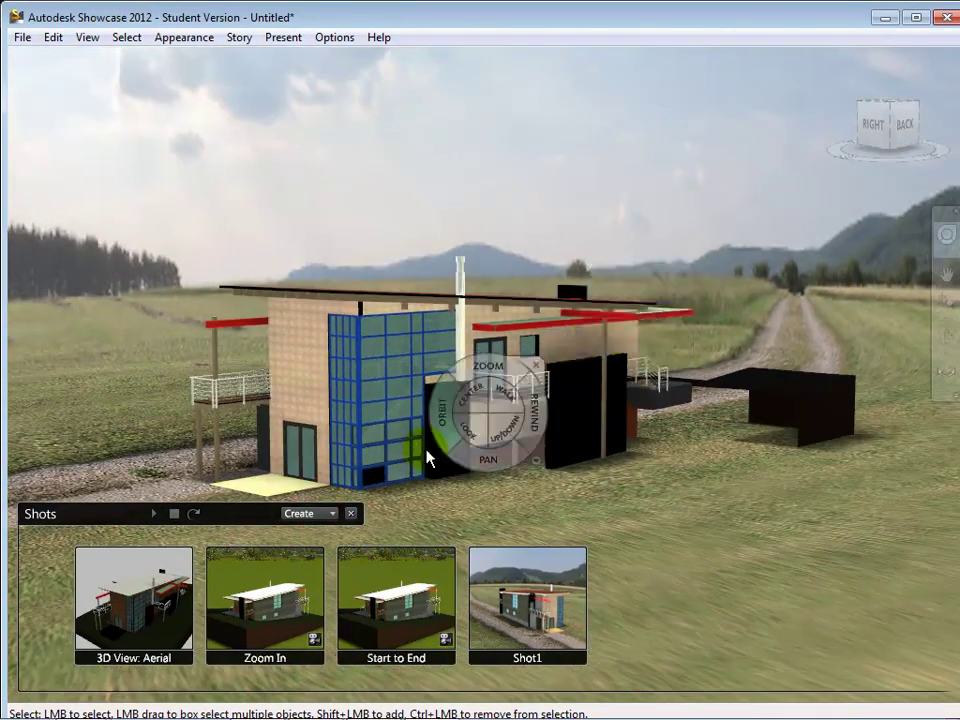
{"action": "left_click", "coordinate": [333, 513]}
{"action": "left_click", "coordinate": [347, 531]}
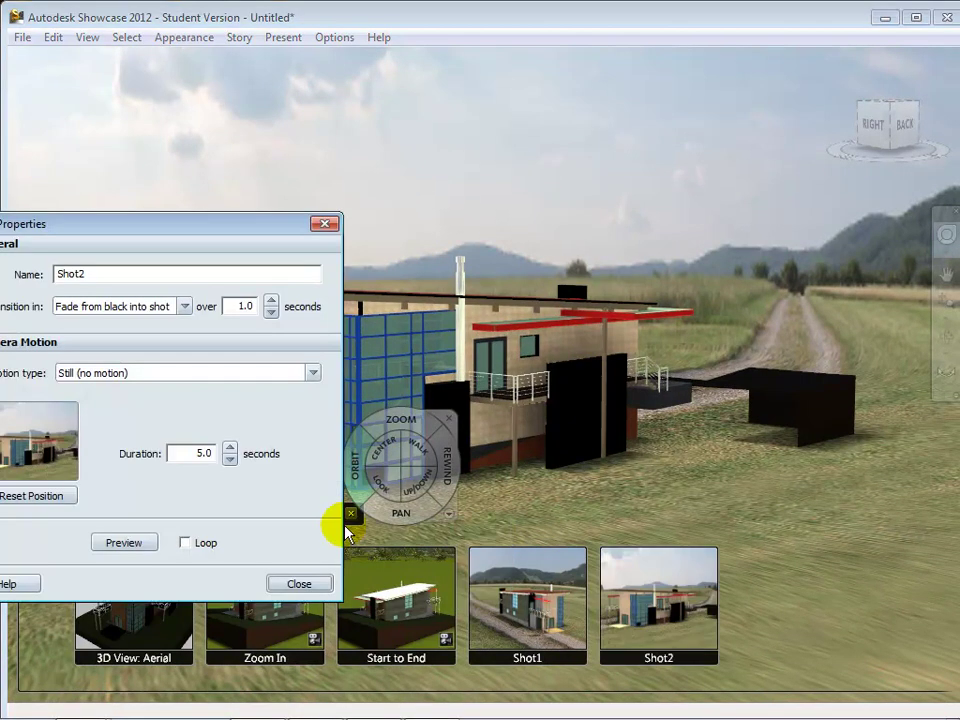
Play the two new still shots, return to the front-right one and close the shot properties
{"action": "left_click", "coordinate": [519, 608]}
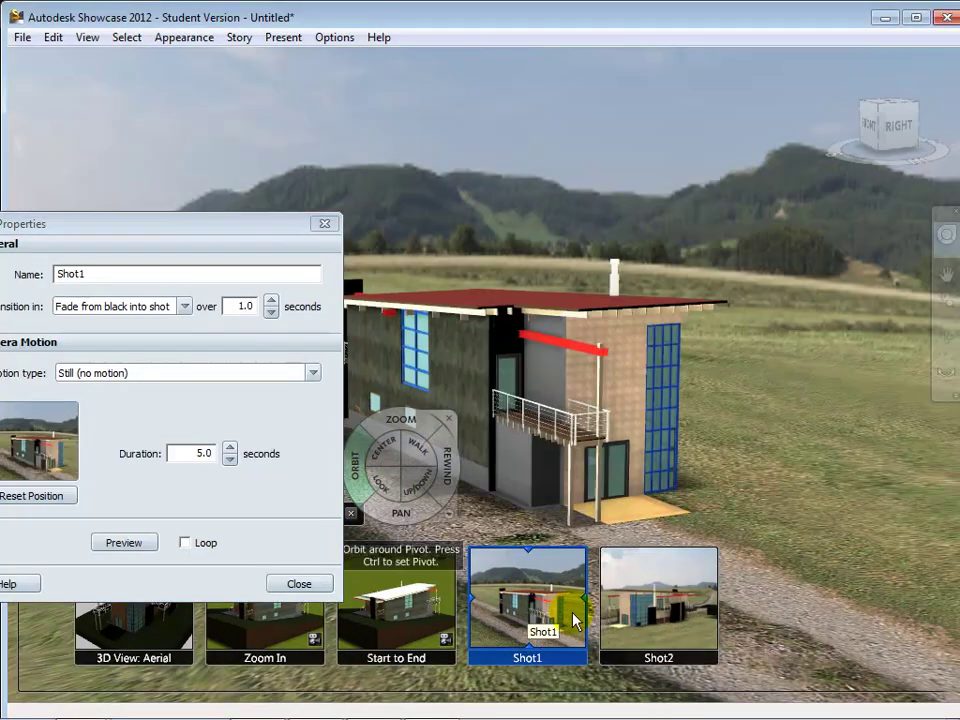
{"action": "left_click", "coordinate": [628, 620]}
{"action": "left_click", "coordinate": [510, 565]}
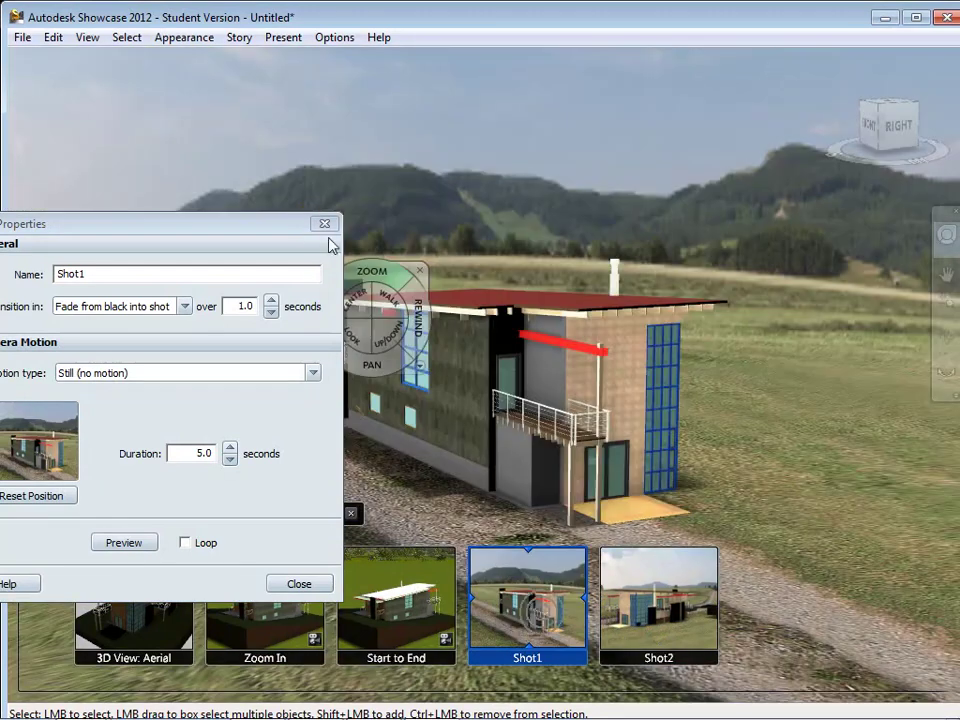
{"action": "left_click", "coordinate": [325, 223]}
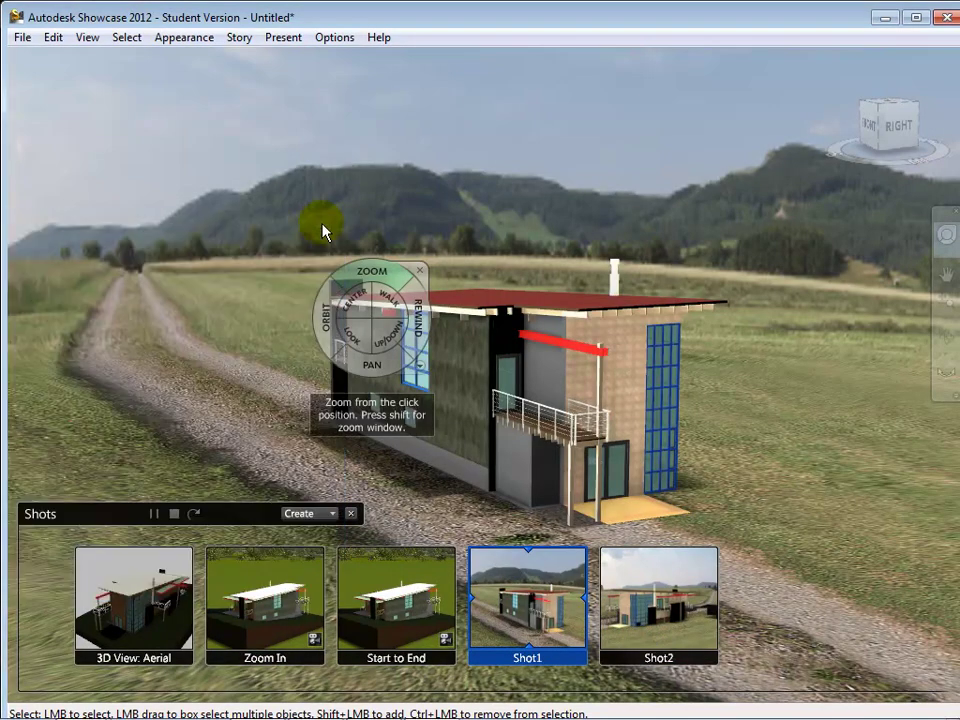
{"action": "left_click", "coordinate": [565, 620]}
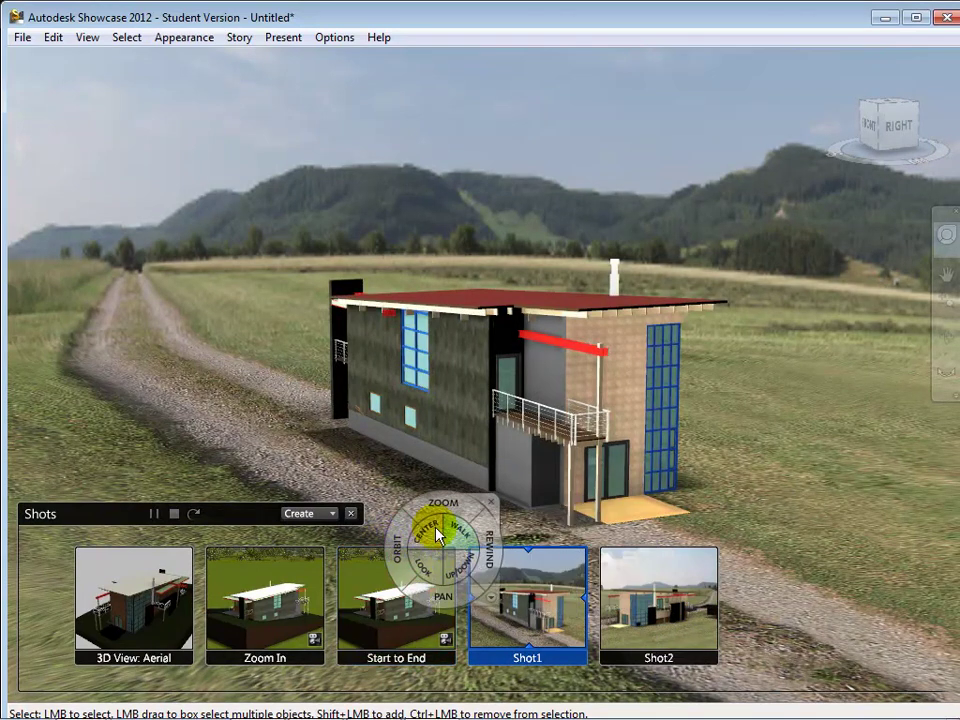
Create a start-to-end shot from the front-right view and reset its end keyframe to the current view
{"action": "left_click", "coordinate": [333, 514]}
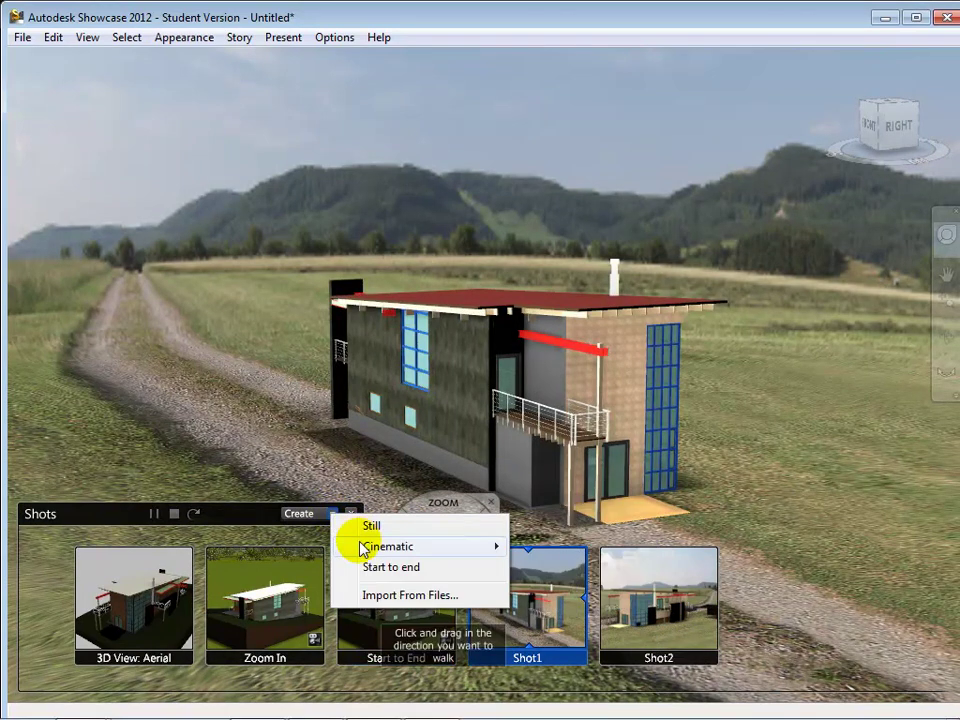
{"action": "mouse_move", "coordinate": [362, 549]}
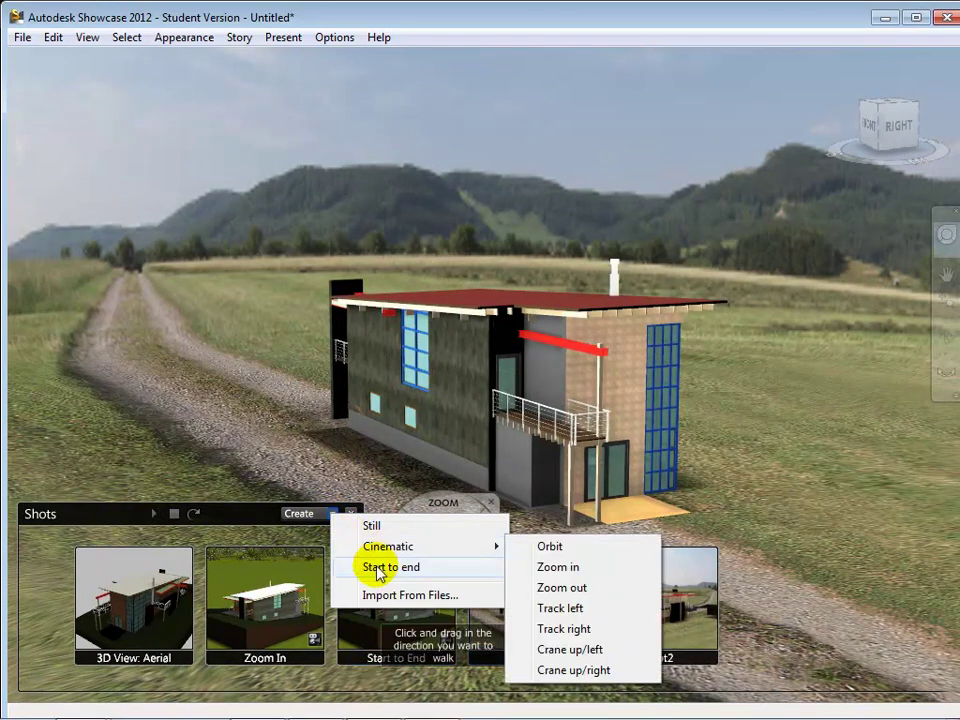
{"action": "left_click", "coordinate": [390, 567]}
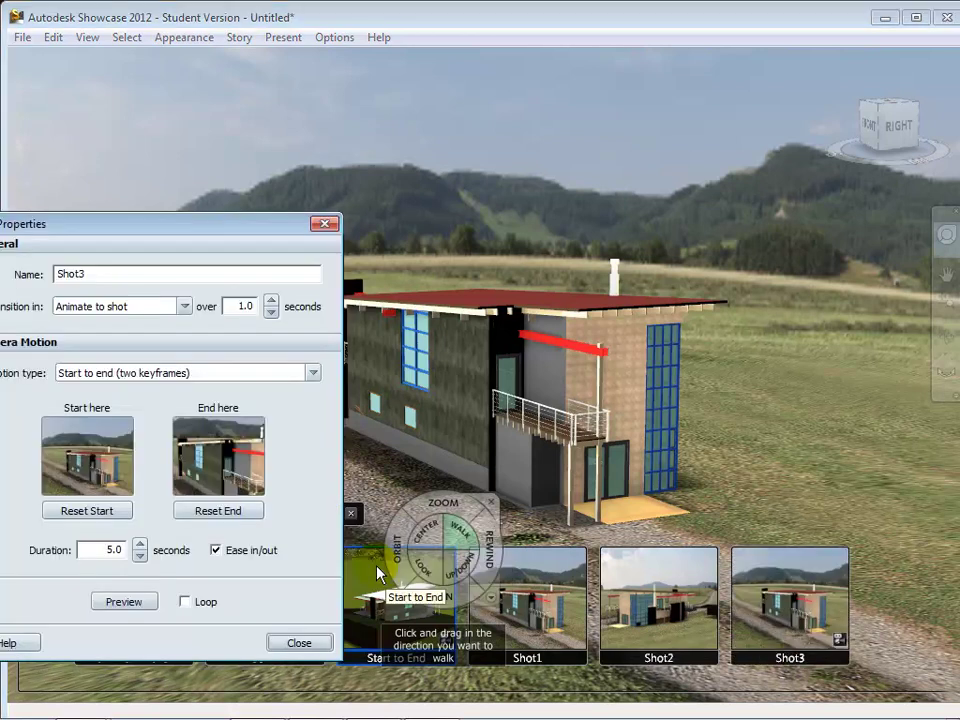
{"action": "left_click", "coordinate": [216, 511]}
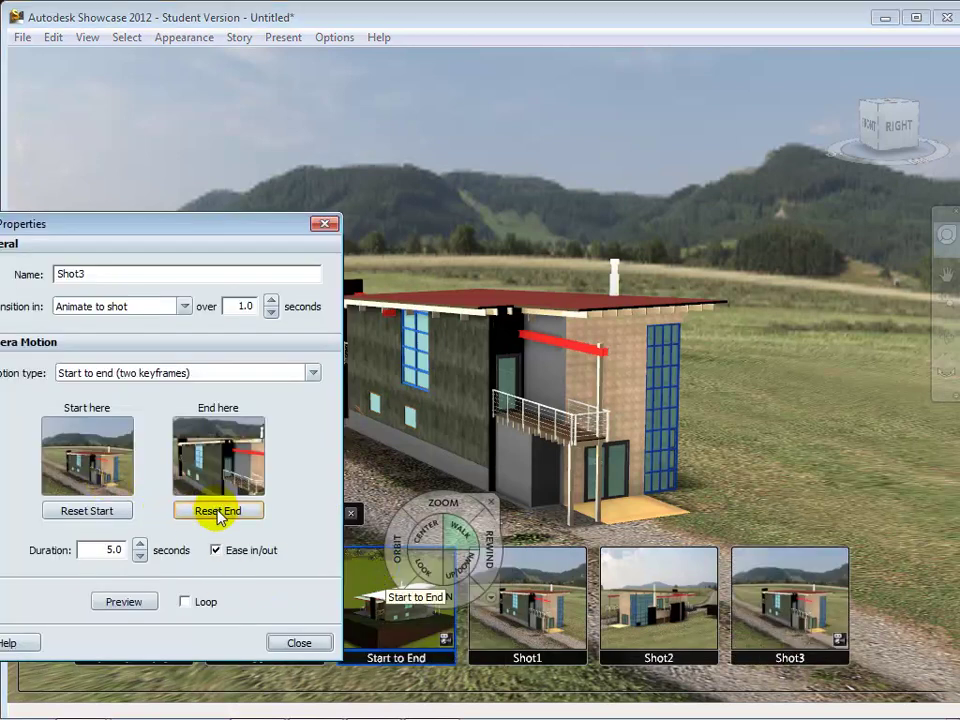
{"action": "left_click", "coordinate": [218, 511]}
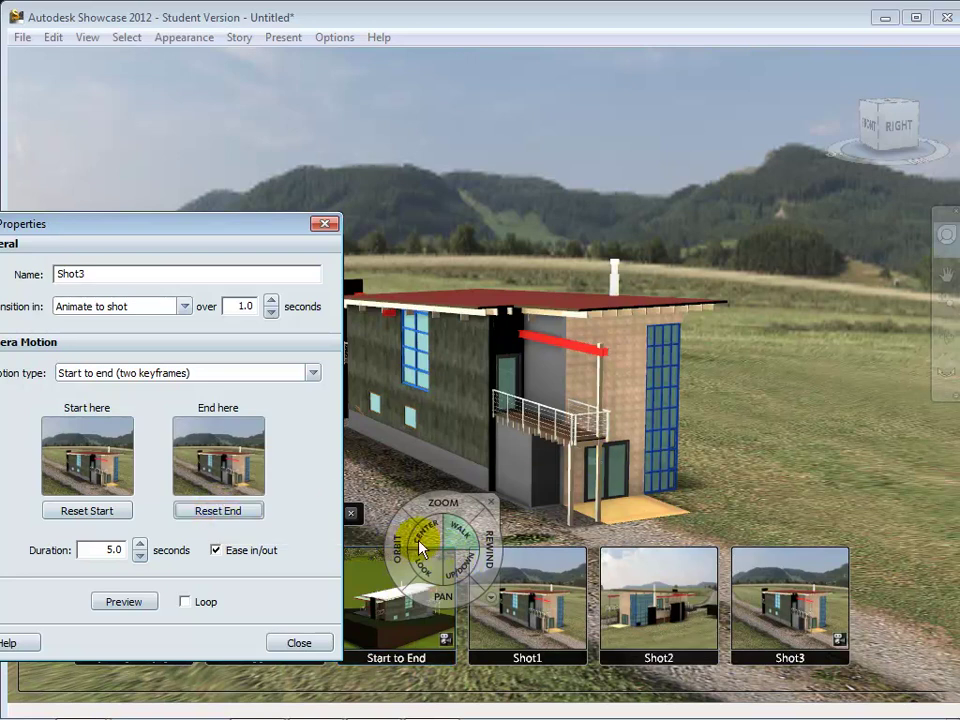
Reset the Start to End shot's end keyframe to the blue-framed glass corner view, and play Shot3 and Start to End
{"action": "left_click", "coordinate": [400, 567]}
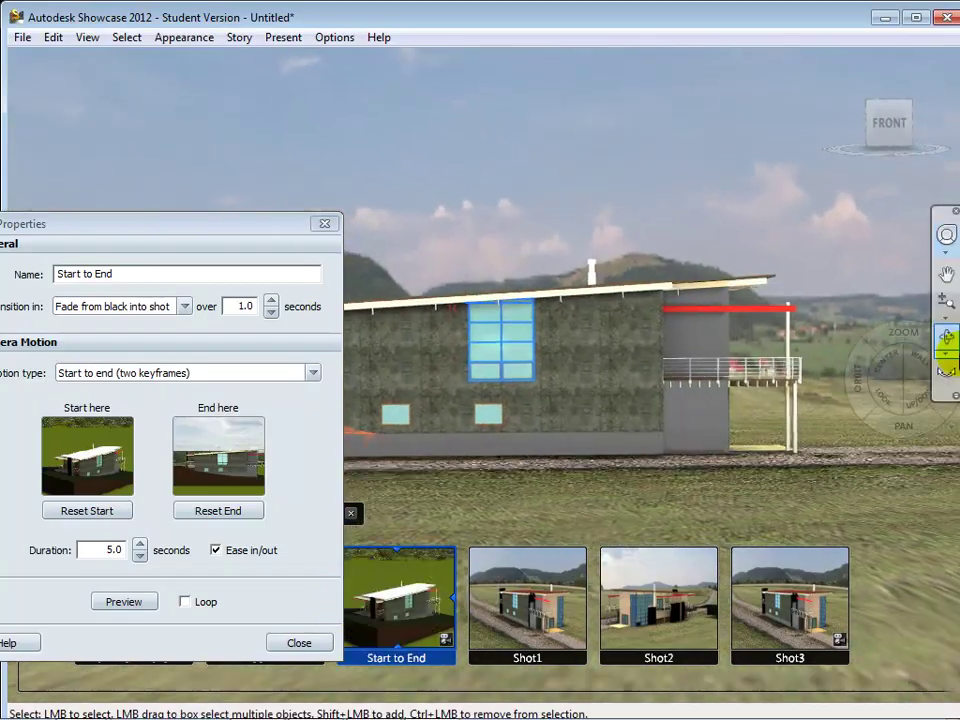
{"action": "left_click_drag", "start_coordinate": [861, 381], "coordinate": [457, 452]}
{"action": "left_click", "coordinate": [220, 511]}
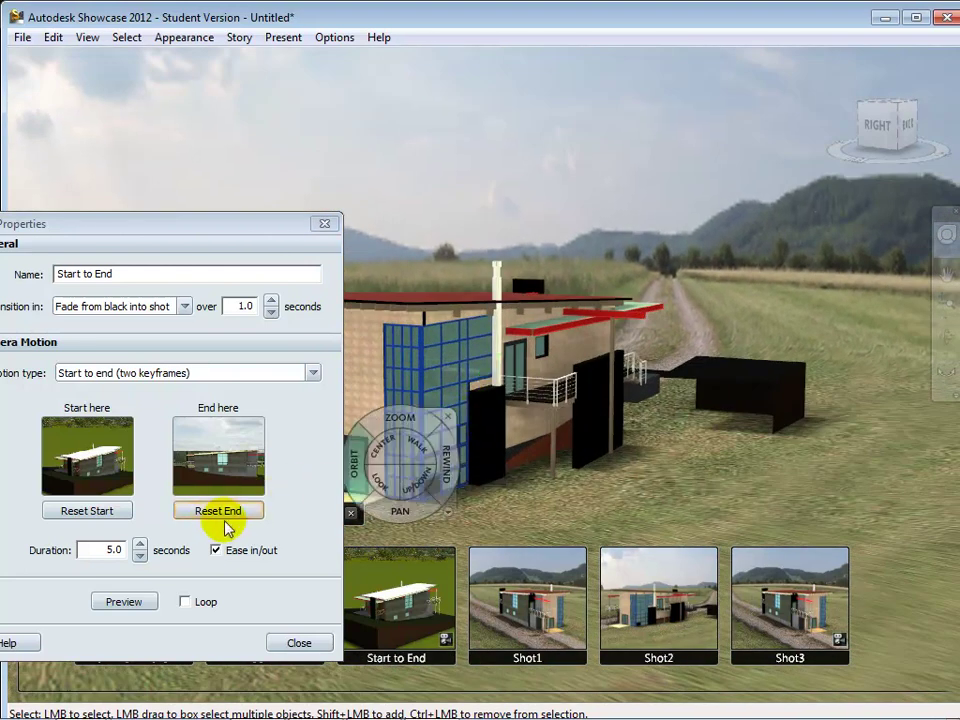
{"action": "left_click", "coordinate": [299, 645]}
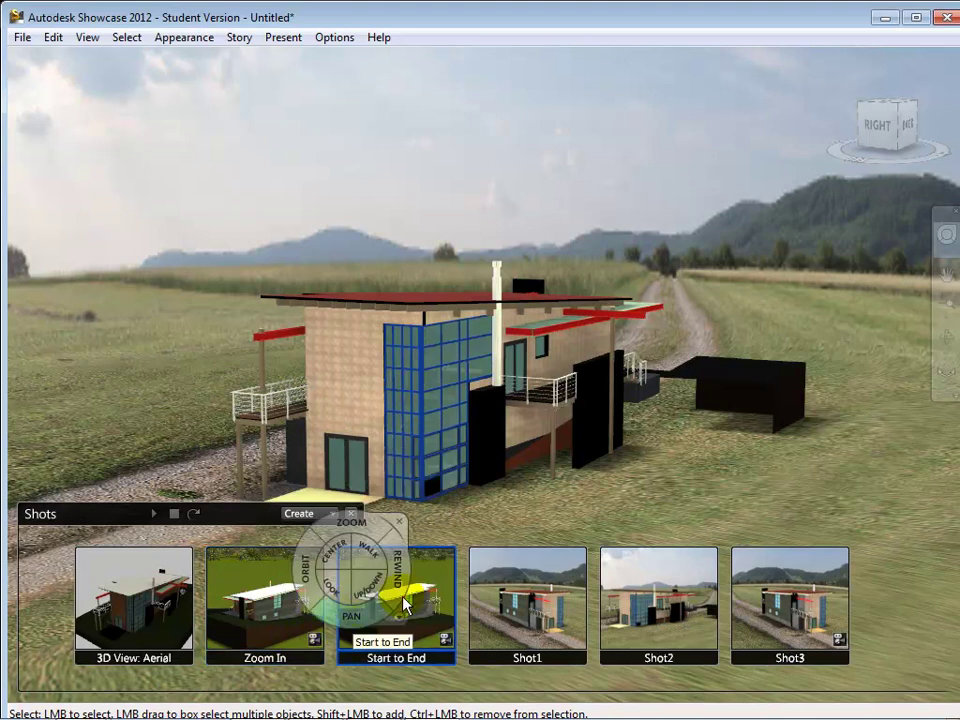
{"action": "left_click", "coordinate": [793, 624]}
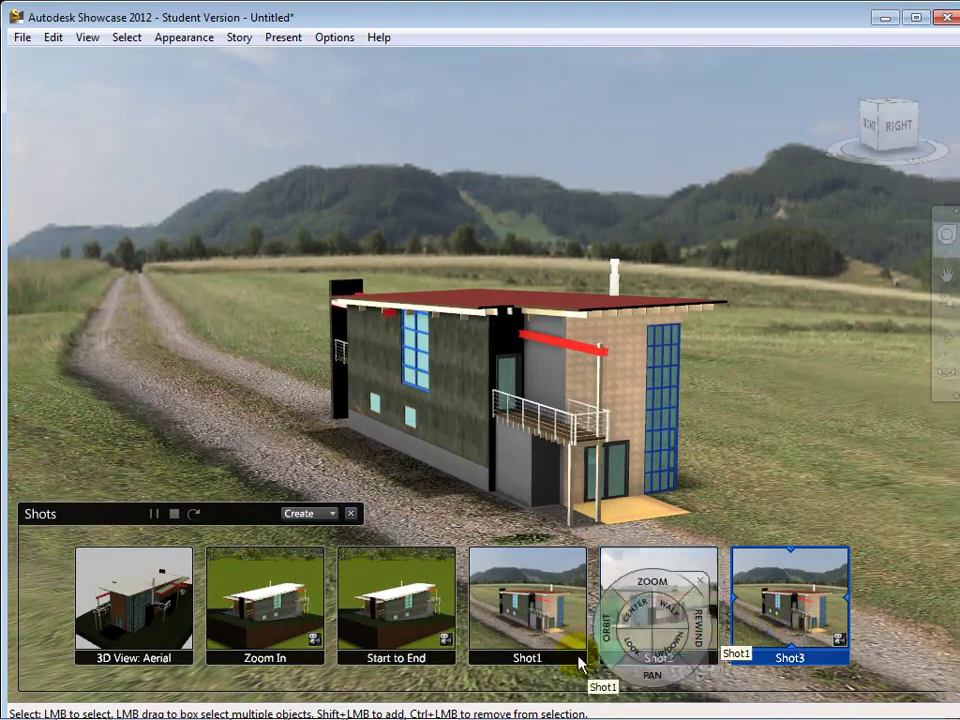
{"action": "left_click", "coordinate": [395, 624]}
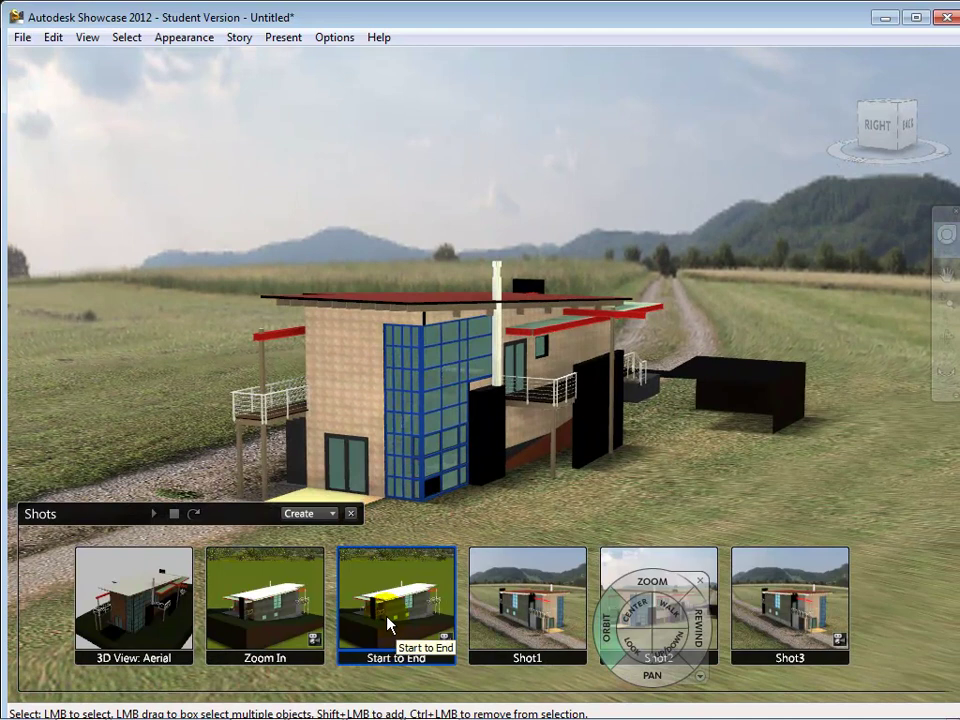
Create a cinematic Zoom in shot from the glass corner view and preview its camera motion
{"action": "left_click", "coordinate": [331, 513]}
{"action": "mouse_move", "coordinate": [372, 543]}
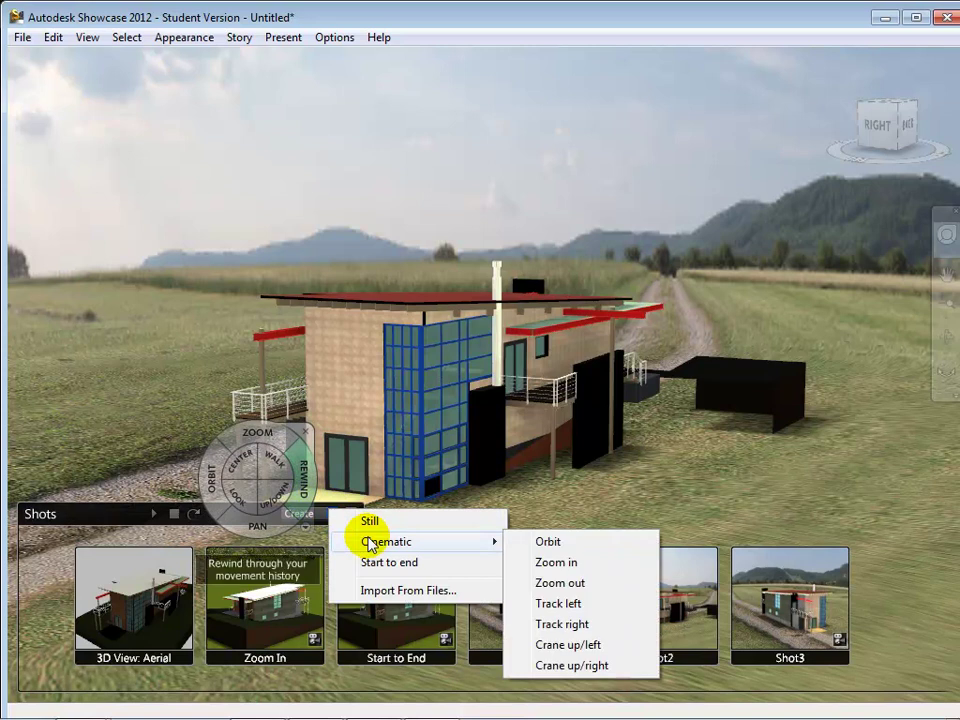
{"action": "left_click", "coordinate": [556, 568]}
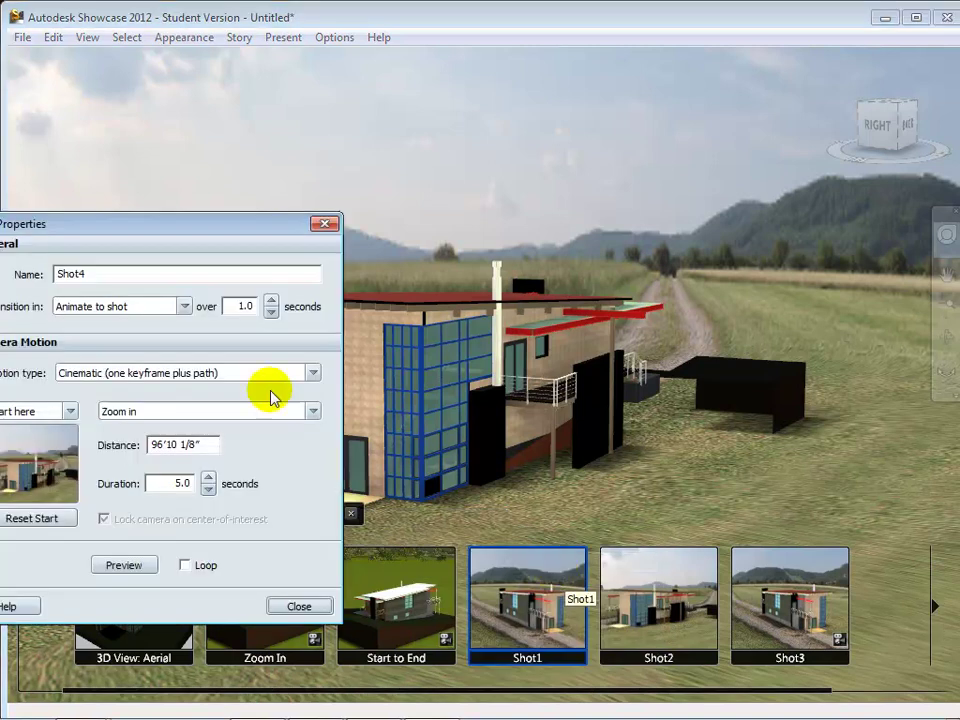
{"action": "left_click_drag", "start_coordinate": [168, 230], "coordinate": [266, 182]}
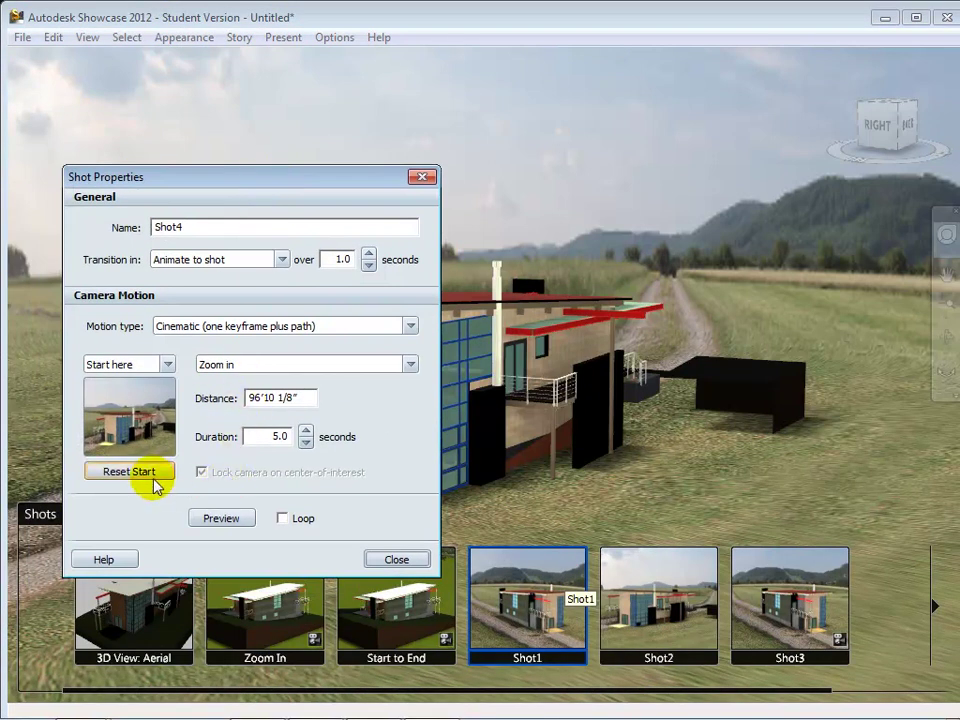
{"action": "left_click", "coordinate": [214, 518]}
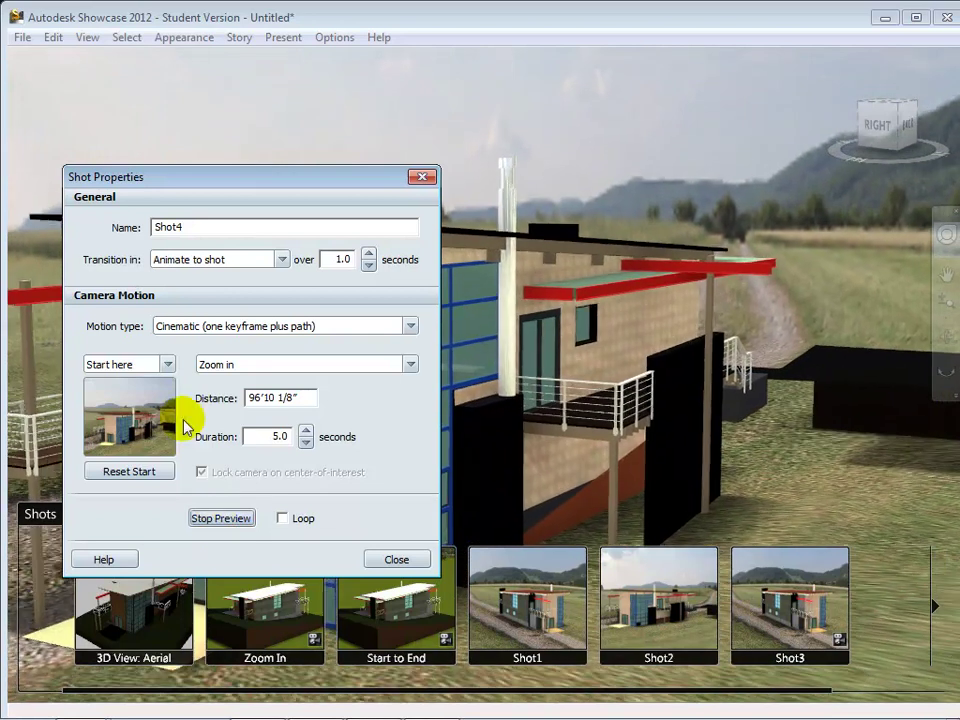
Move the shot properties clear of the house, preview the Zoom in shot again and close its properties
{"action": "left_click_drag", "start_coordinate": [253, 184], "coordinate": [660, 100]}
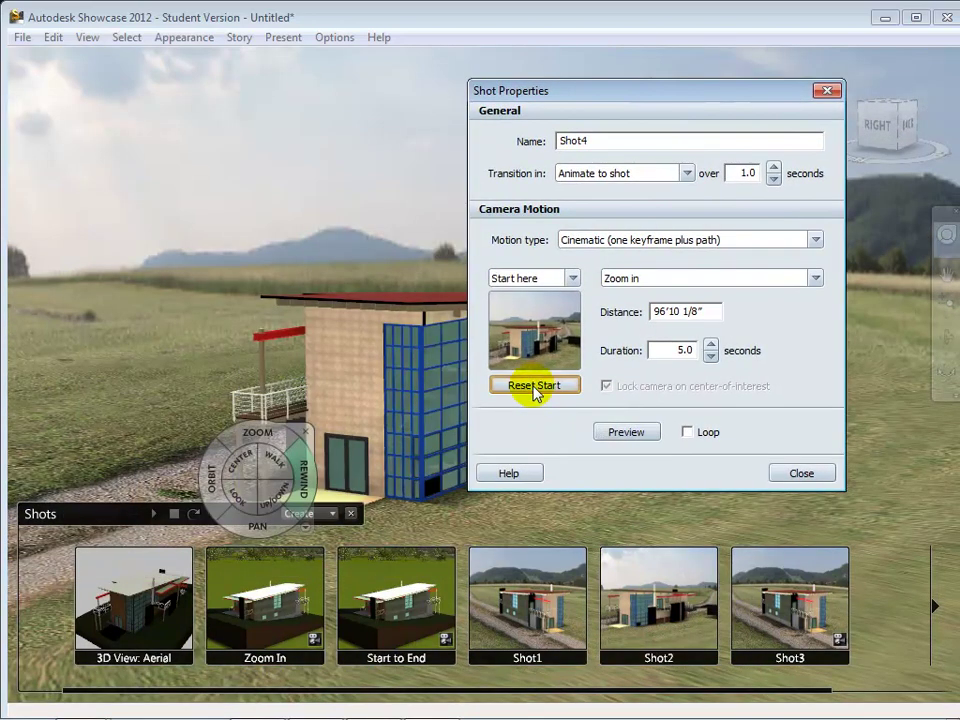
{"action": "left_click", "coordinate": [637, 438]}
{"action": "left_click", "coordinate": [637, 436]}
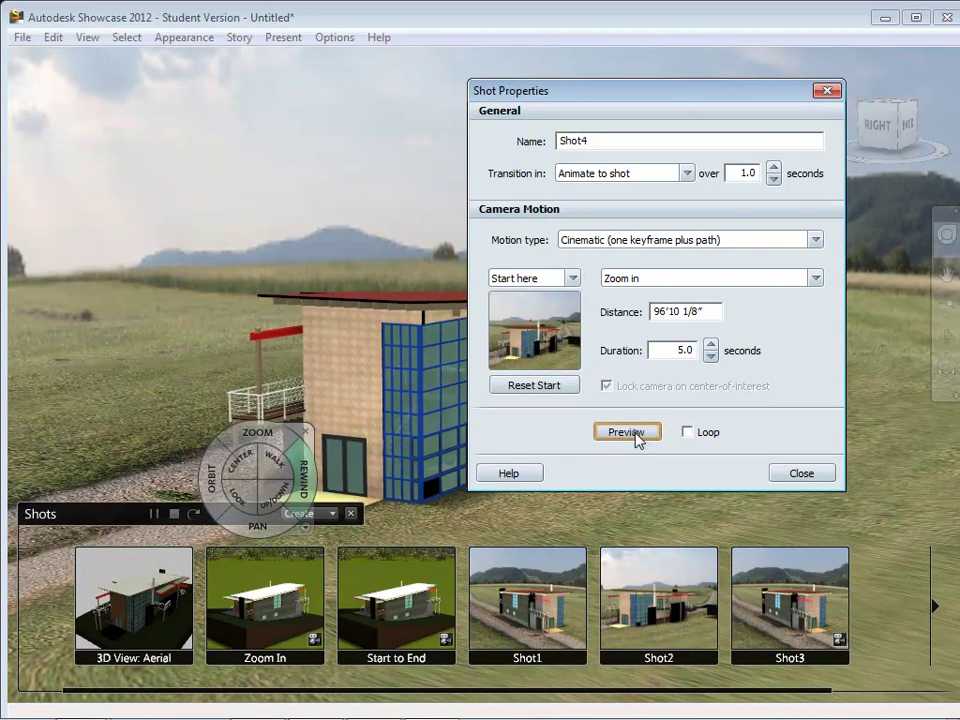
{"action": "left_click", "coordinate": [637, 436]}
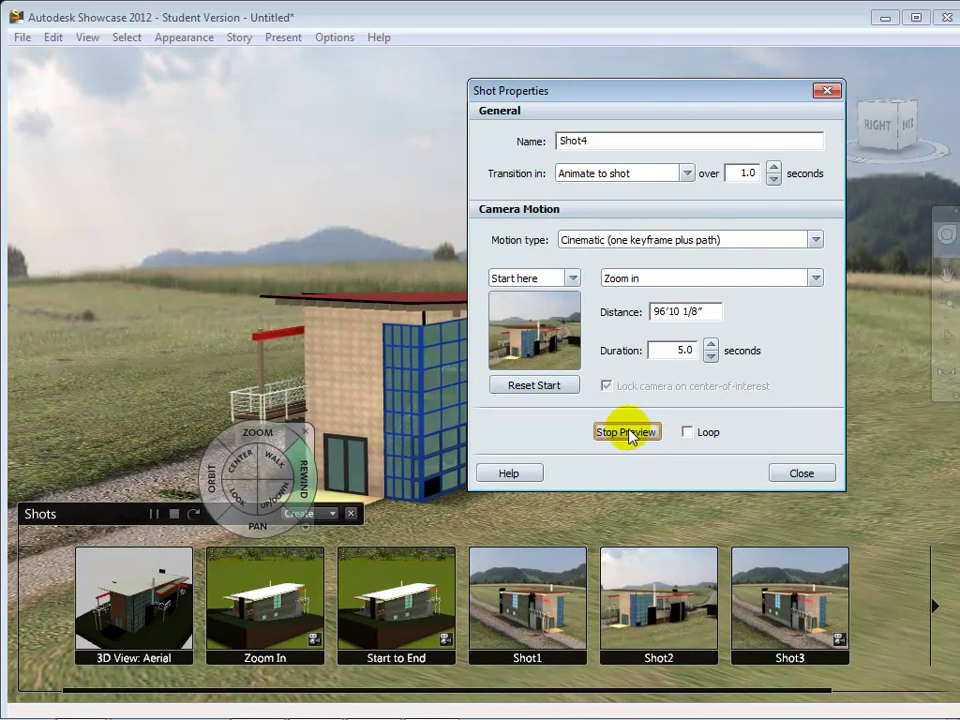
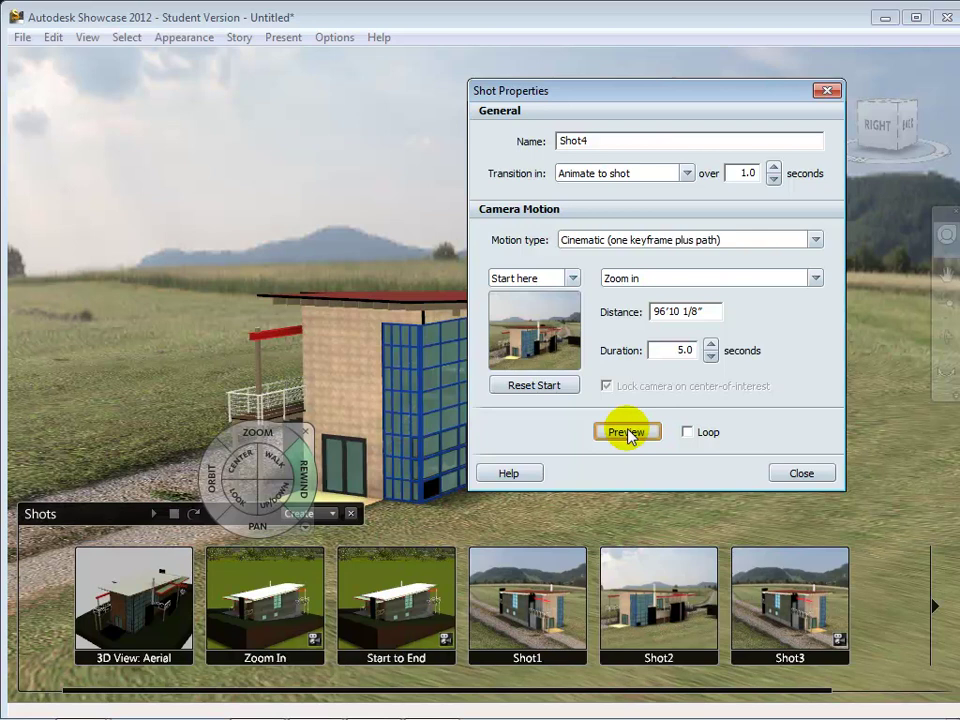
{"action": "left_click", "coordinate": [800, 472]}
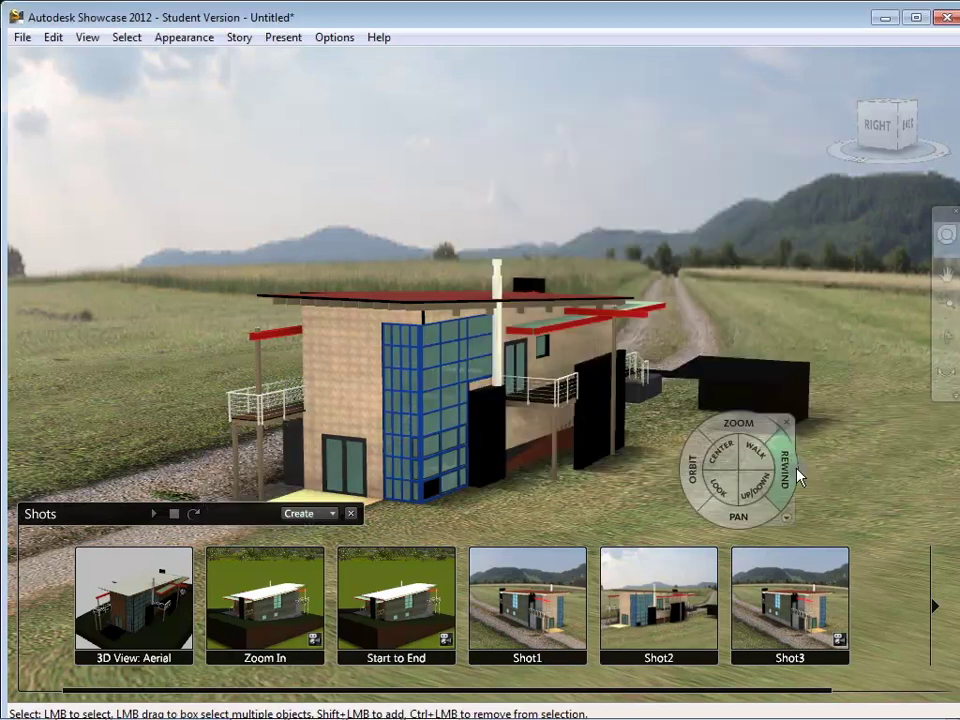
{"action": "left_click", "coordinate": [20, 38]}
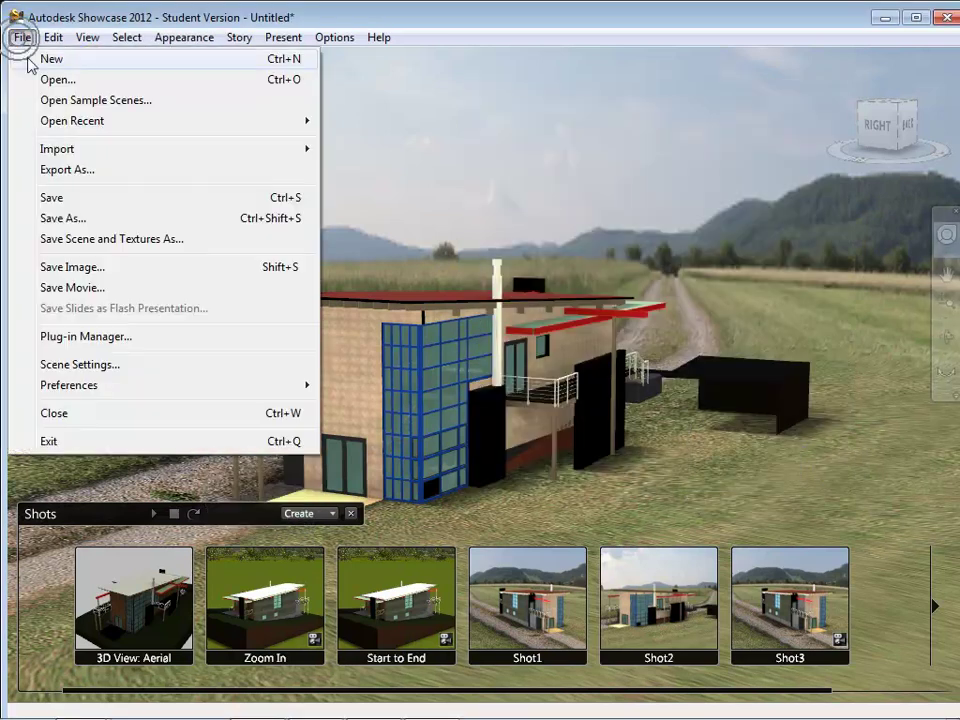
{"action": "left_click", "coordinate": [45, 79]}
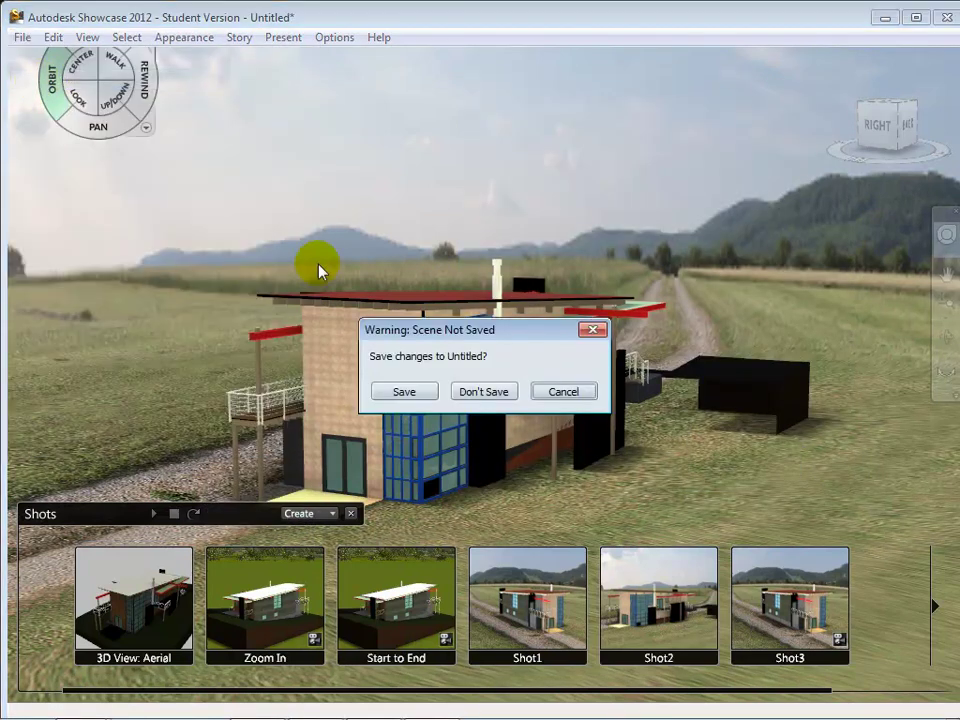
{"action": "left_click", "coordinate": [578, 391]}
Start a new scene without saving the changes to the current house scene
{"action": "left_click", "coordinate": [22, 38]}
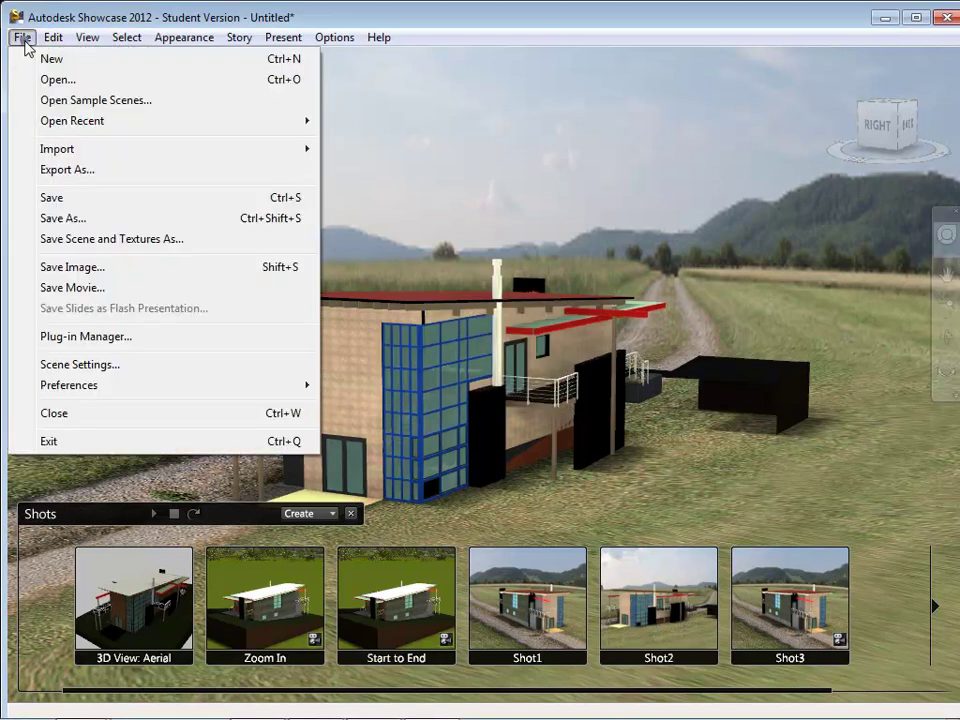
{"action": "left_click", "coordinate": [45, 60]}
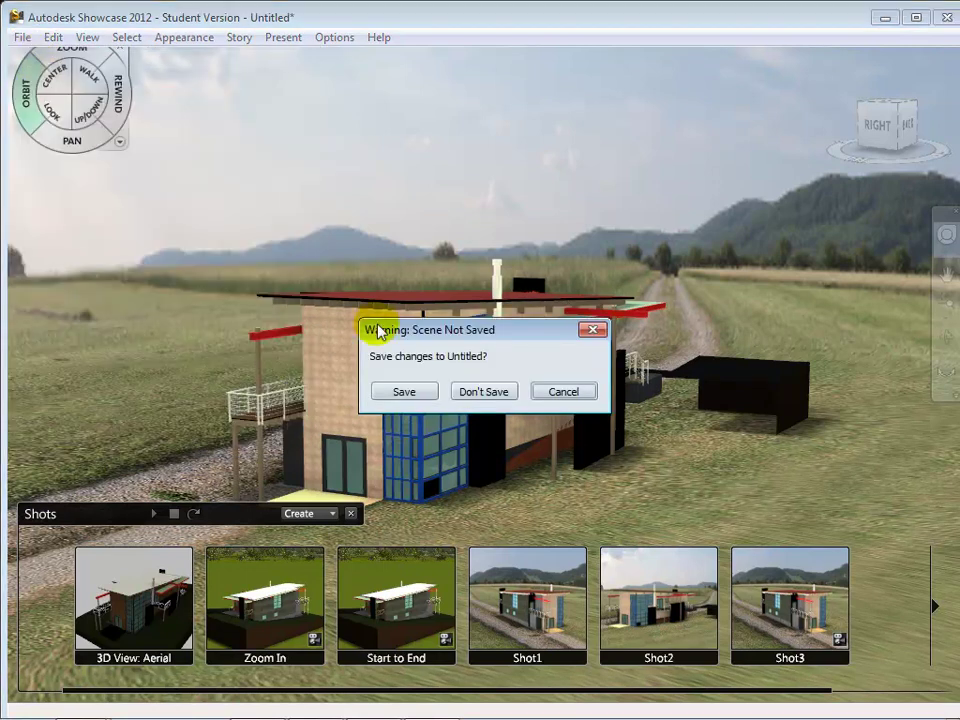
{"action": "left_click", "coordinate": [472, 393]}
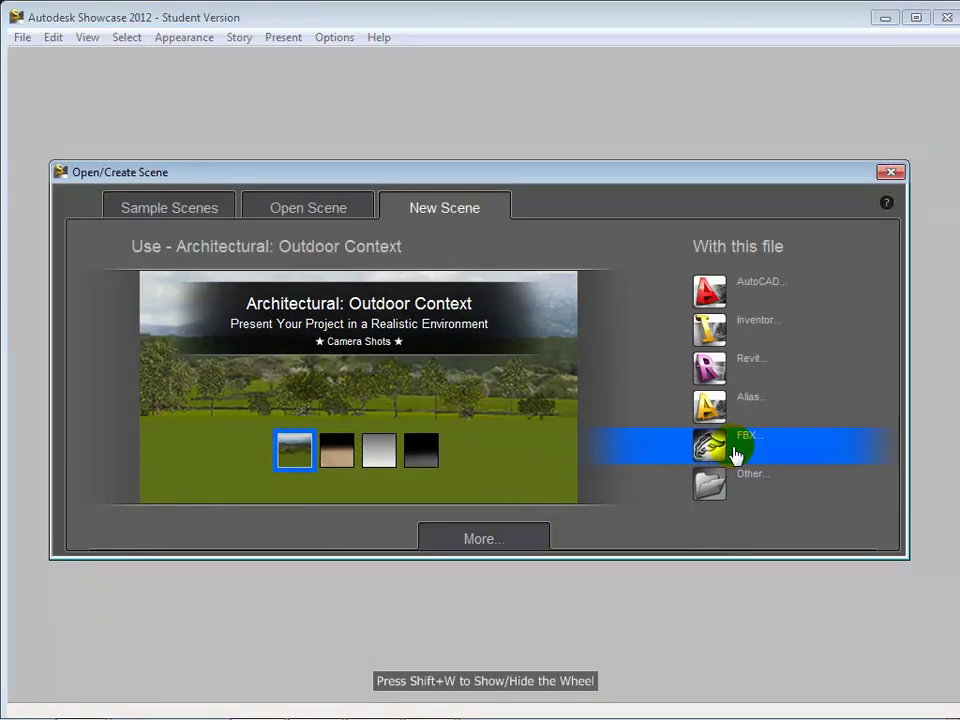
Import the AutoCAD file Rhino exports to 3dmax.dwg from the _CEE 133 233 folder into an Architectural: Outdoor Context scene, using the 002-Large-Parts conversion settings
{"action": "left_click", "coordinate": [769, 302]}
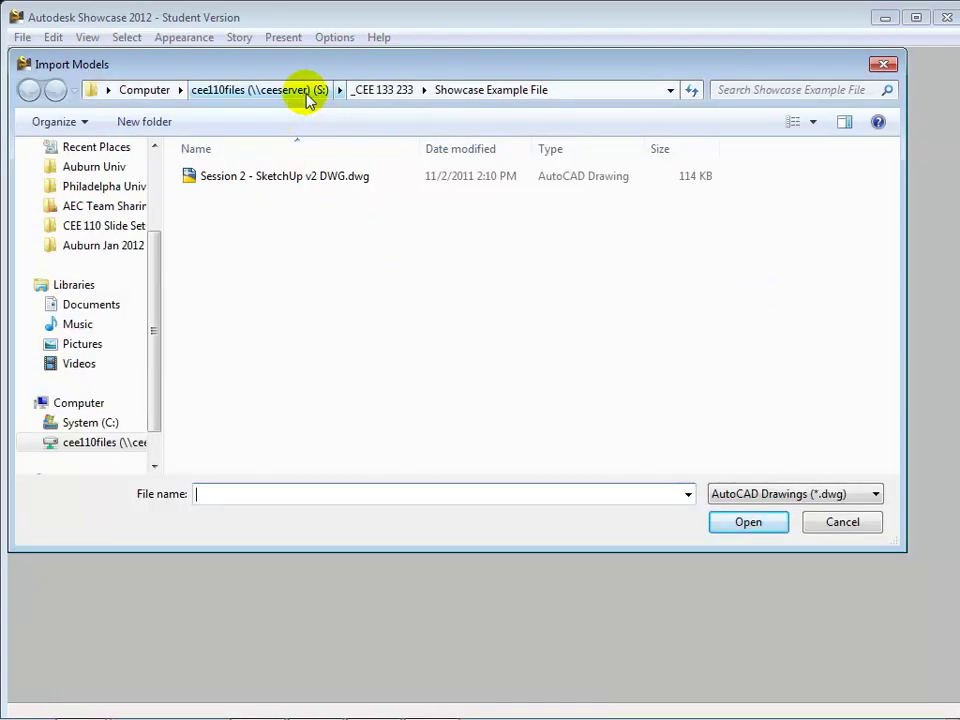
{"action": "left_click", "coordinate": [360, 92]}
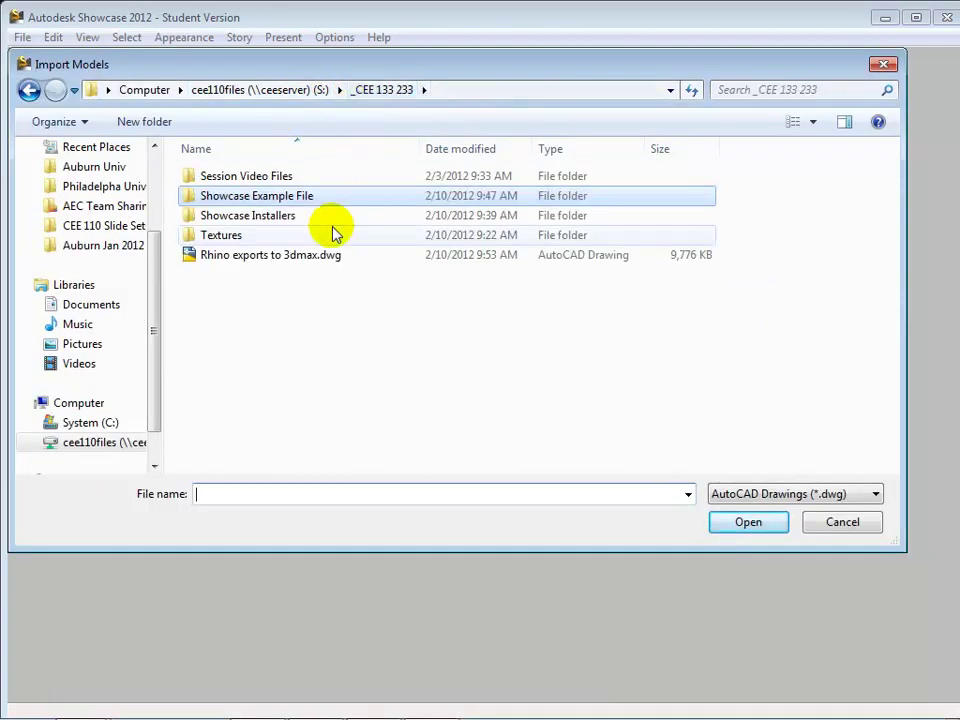
{"action": "left_click", "coordinate": [303, 258]}
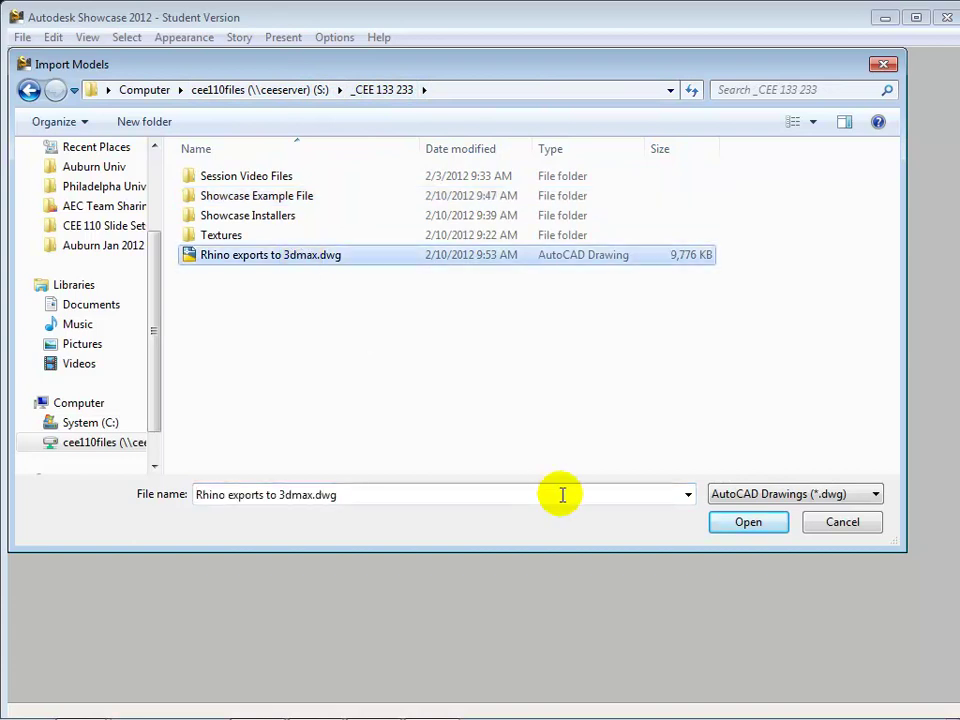
{"action": "left_click", "coordinate": [741, 523]}
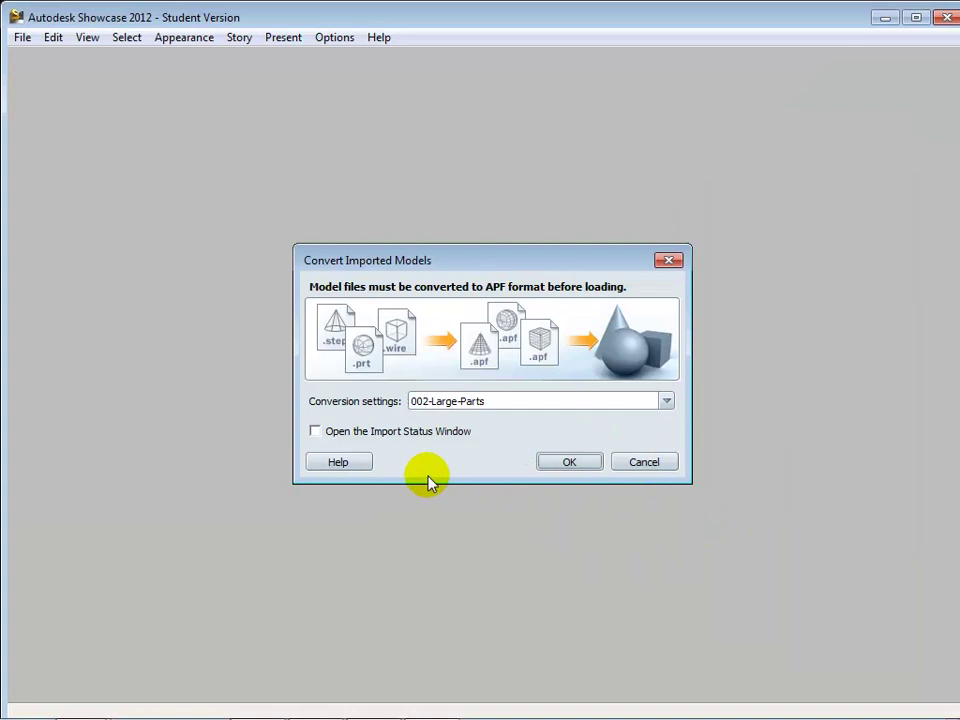
{"action": "left_click", "coordinate": [665, 402]}
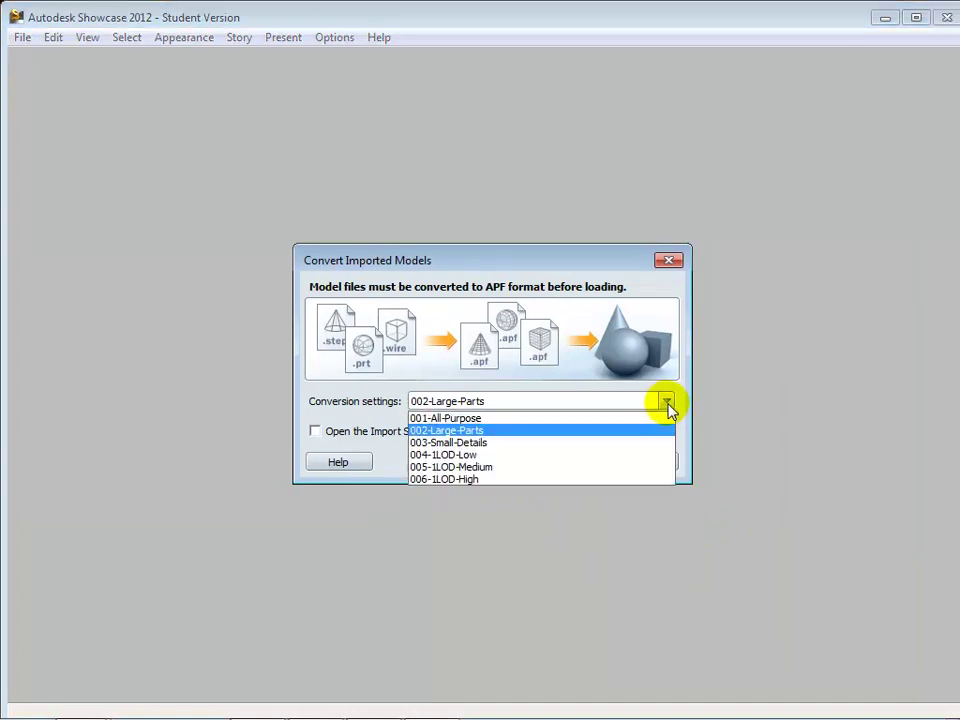
{"action": "left_click", "coordinate": [675, 405]}
{"action": "left_click", "coordinate": [579, 465]}
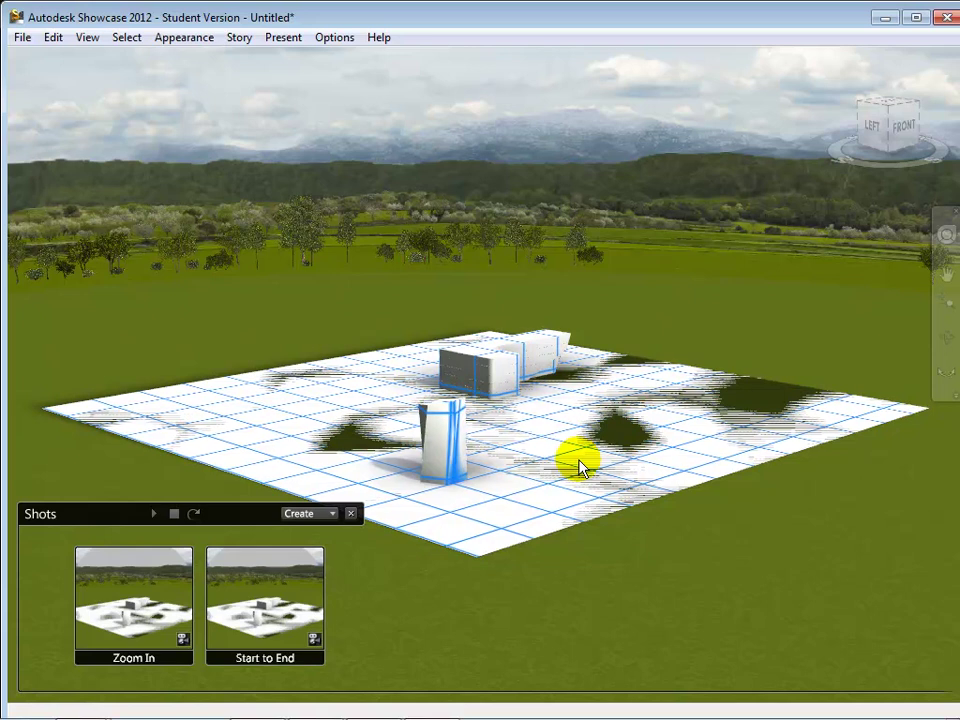
Delete the large flat white ground plane beneath the building masses
{"action": "left_click", "coordinate": [580, 467]}
{"action": "left_click", "coordinate": [583, 467]}
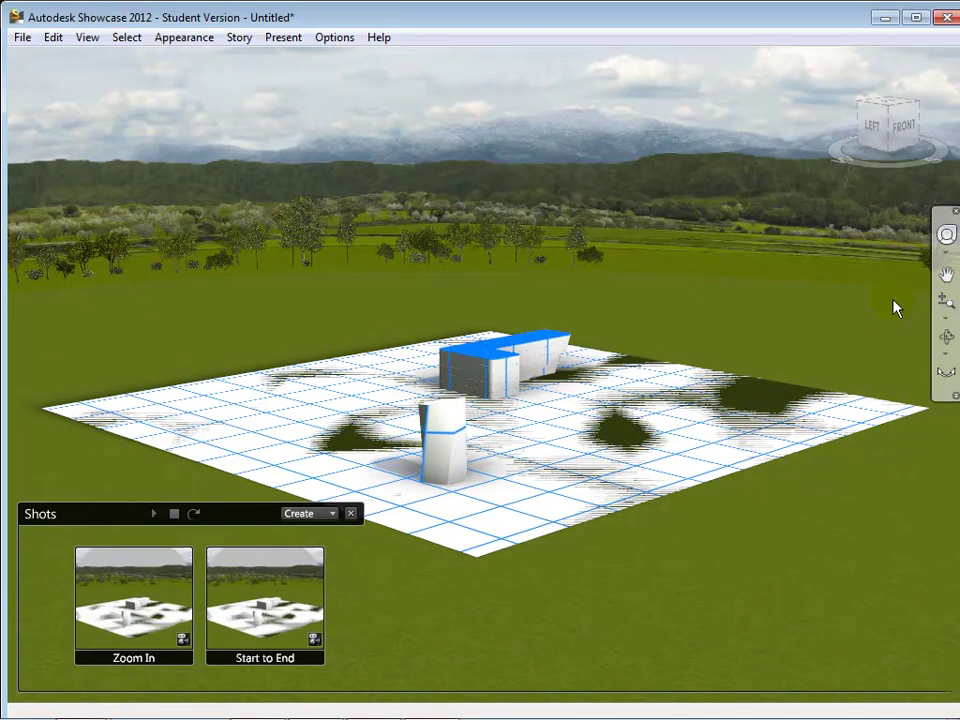
{"action": "left_click", "coordinate": [946, 234]}
{"action": "left_click_drag", "start_coordinate": [882, 320], "coordinate": [677, 454]}
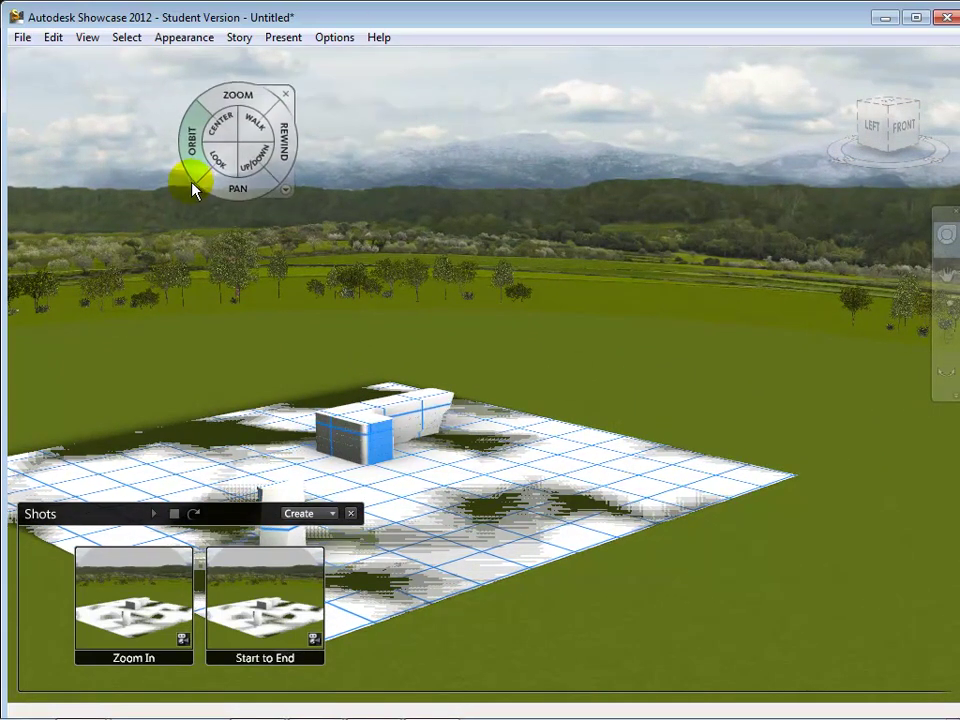
{"action": "key", "text": "shift+w"}
{"action": "left_click", "coordinate": [413, 465]}
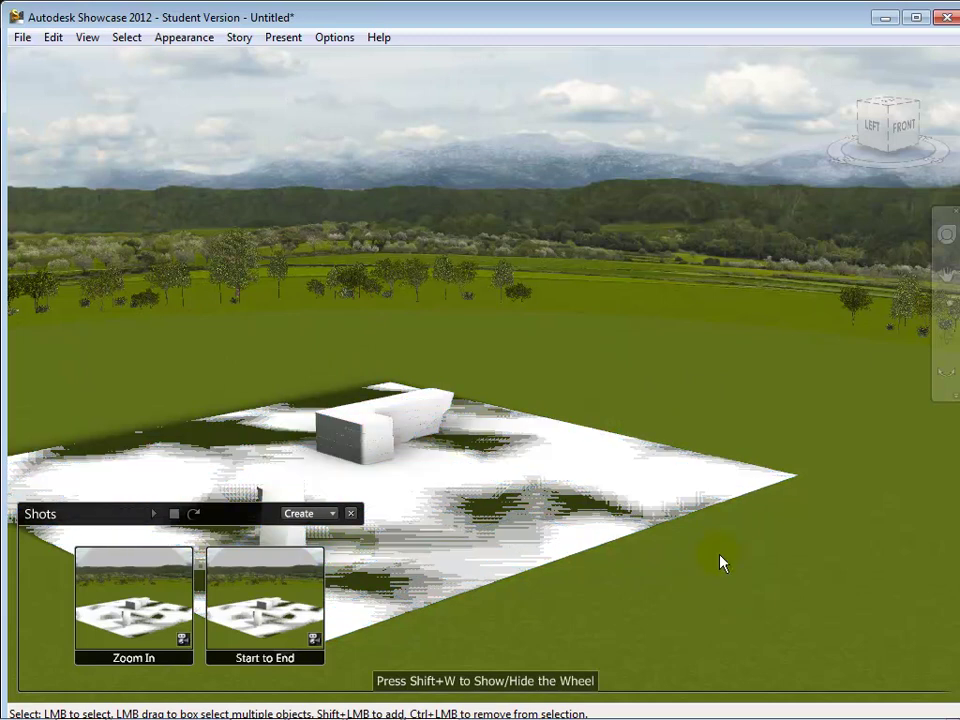
{"action": "left_click", "coordinate": [703, 490]}
{"action": "key", "text": "Delete"}
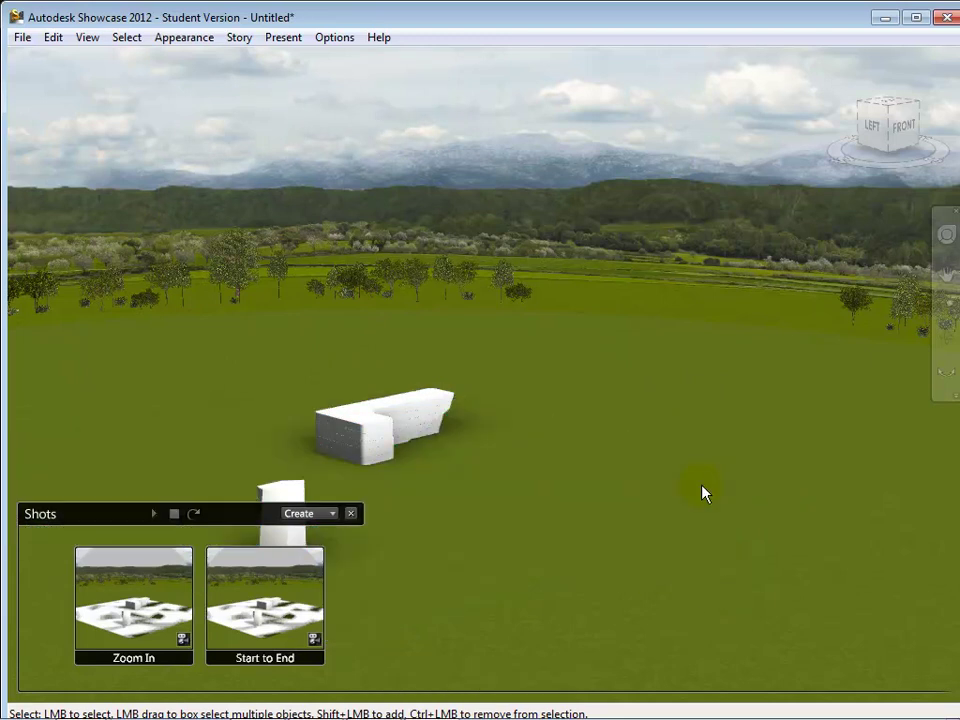
Frame the L-shaped building closely from its front-right side and select its outer wall surface
{"action": "left_click", "coordinate": [947, 238]}
{"action": "left_click_drag", "start_coordinate": [830, 330], "coordinate": [542, 447]}
{"action": "scroll", "coordinate": [560, 505], "scroll_direction": "up", "scroll_amount": 3}
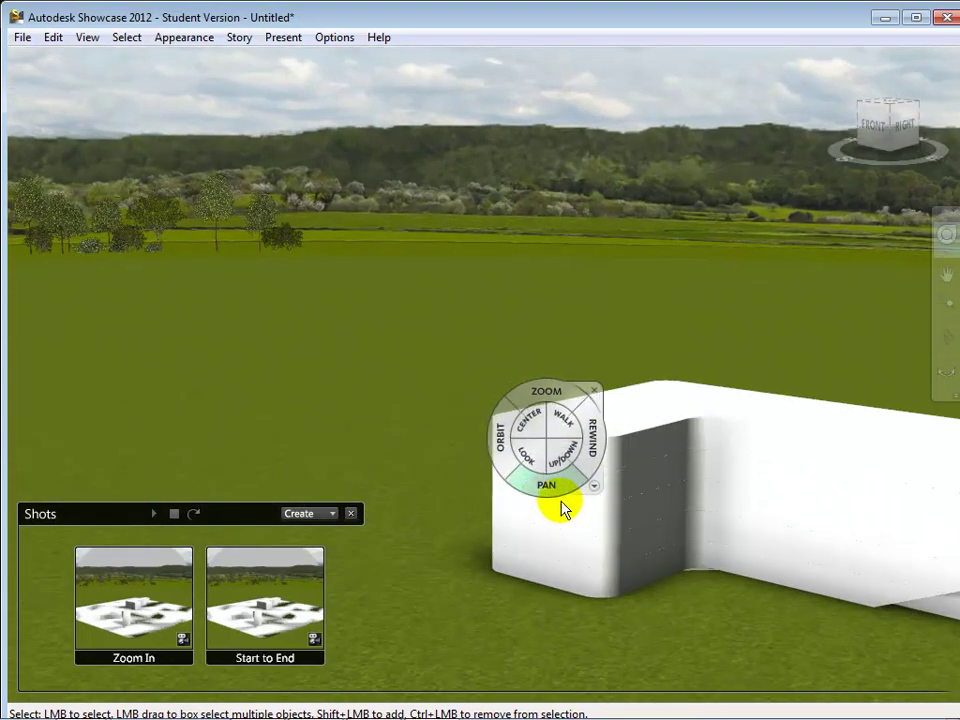
{"action": "key", "text": "shift+w"}
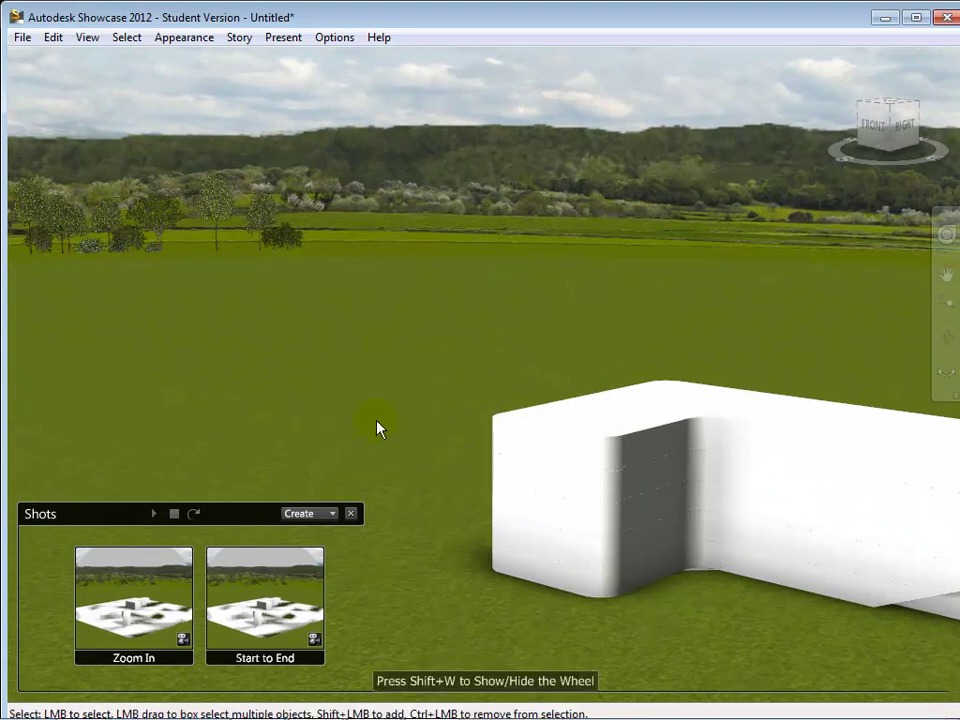
{"action": "left_click", "coordinate": [548, 440]}
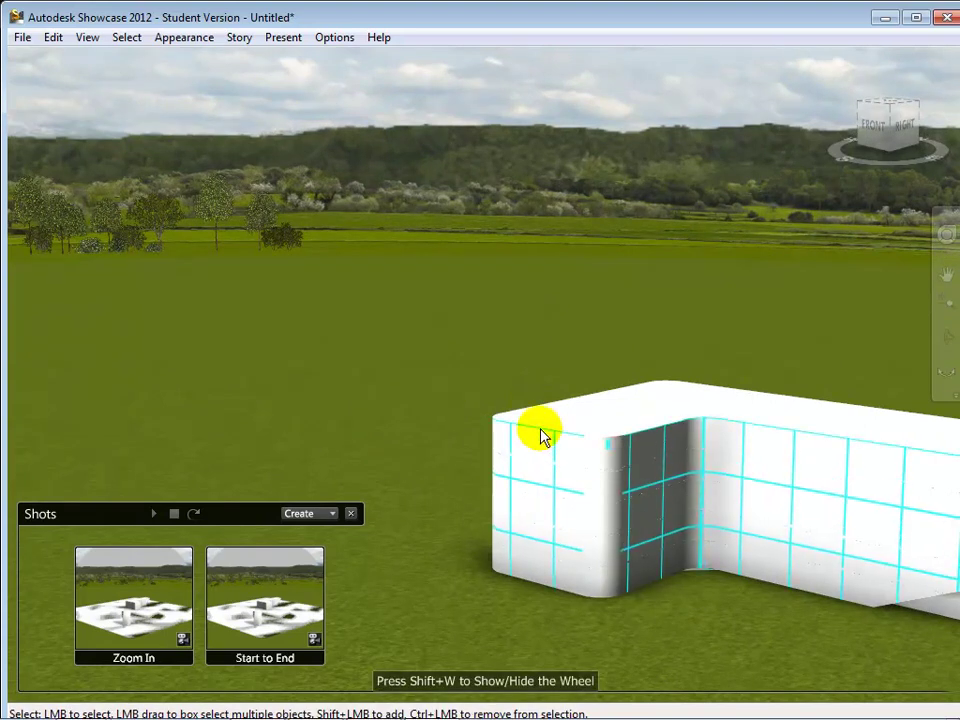
{"action": "mouse_move", "coordinate": [758, 564]}
{"action": "middle_mouse_down"}
{"action": "mouse_move", "coordinate": [498, 425]}
{"action": "mouse_move", "coordinate": [480, 446]}
{"action": "middle_mouse_up"}
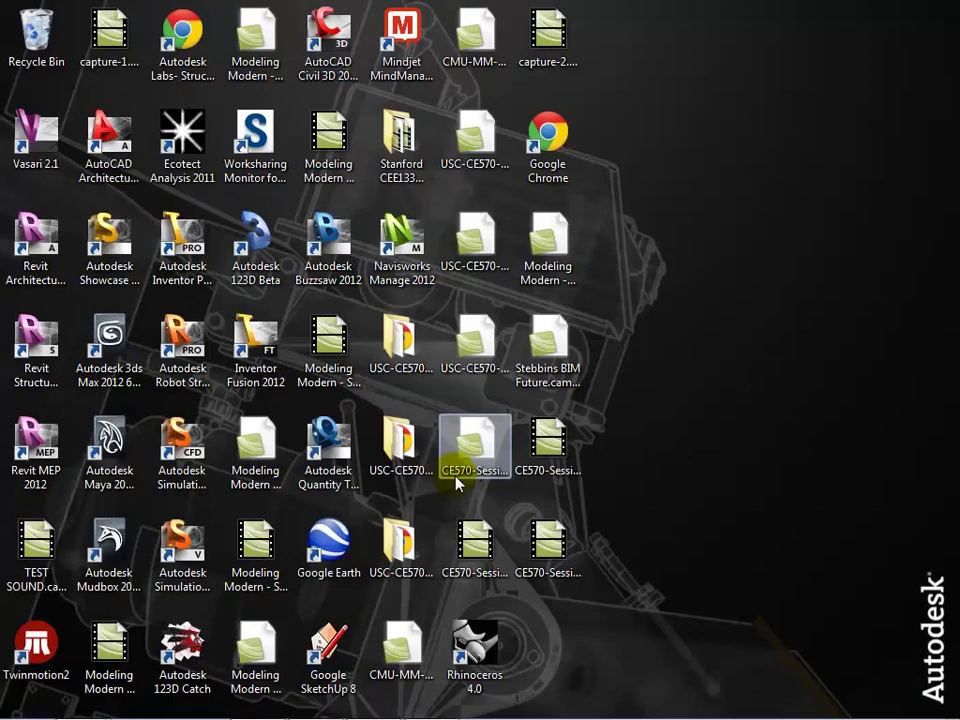
{"action": "mouse_move", "coordinate": [544, 713]}
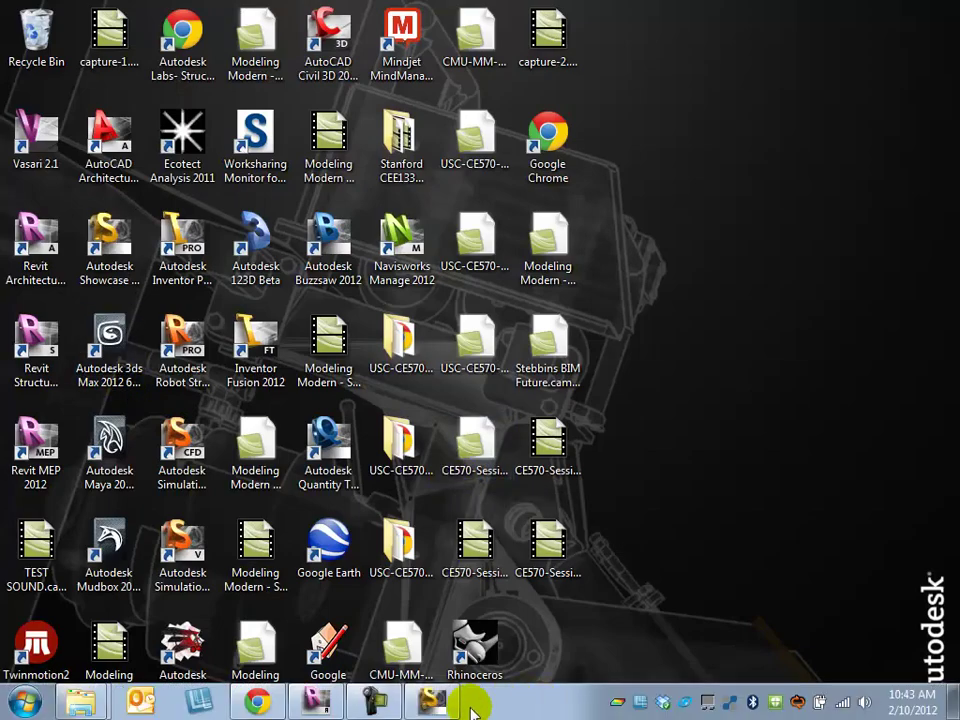
{"action": "left_click", "coordinate": [431, 703]}
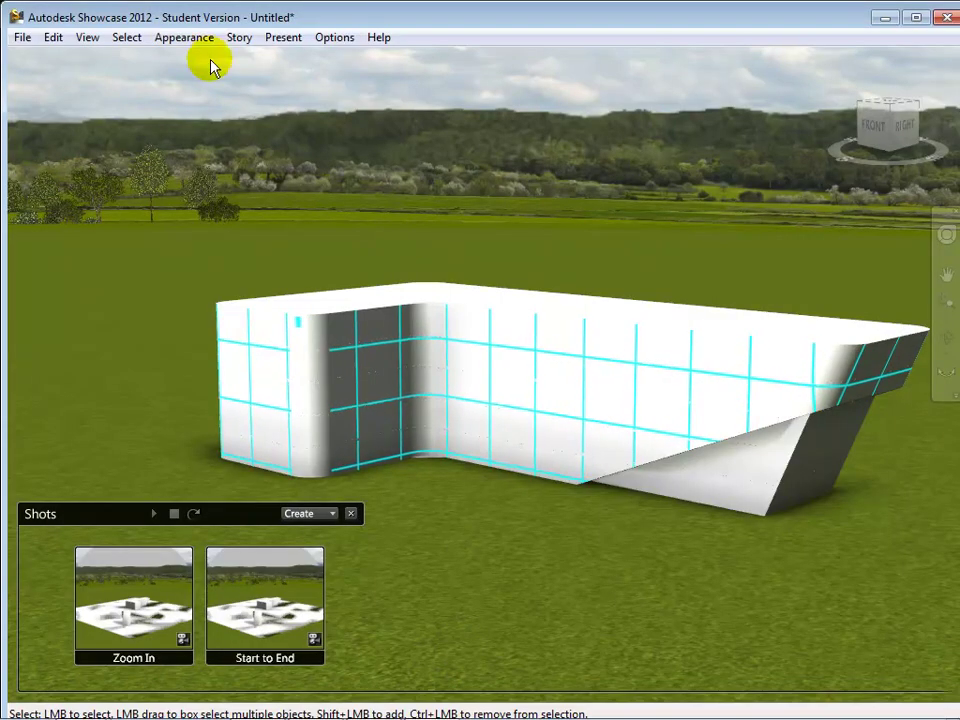
Show the scene materials and the material library, and close the camera shots
{"action": "left_click", "coordinate": [189, 38]}
{"action": "left_click", "coordinate": [193, 59]}
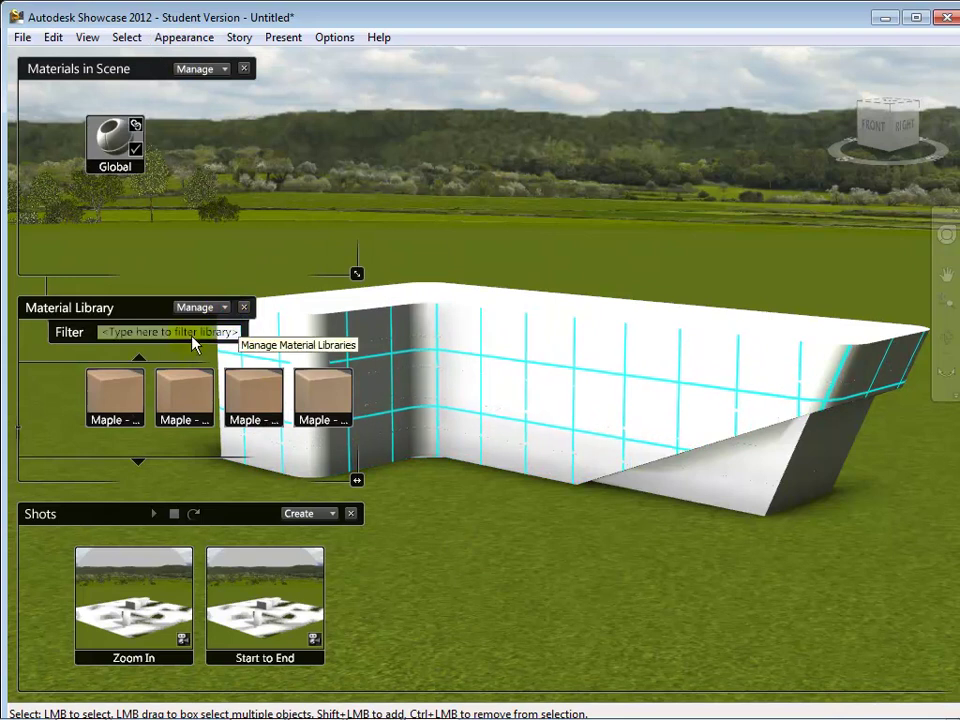
{"action": "left_click", "coordinate": [350, 513]}
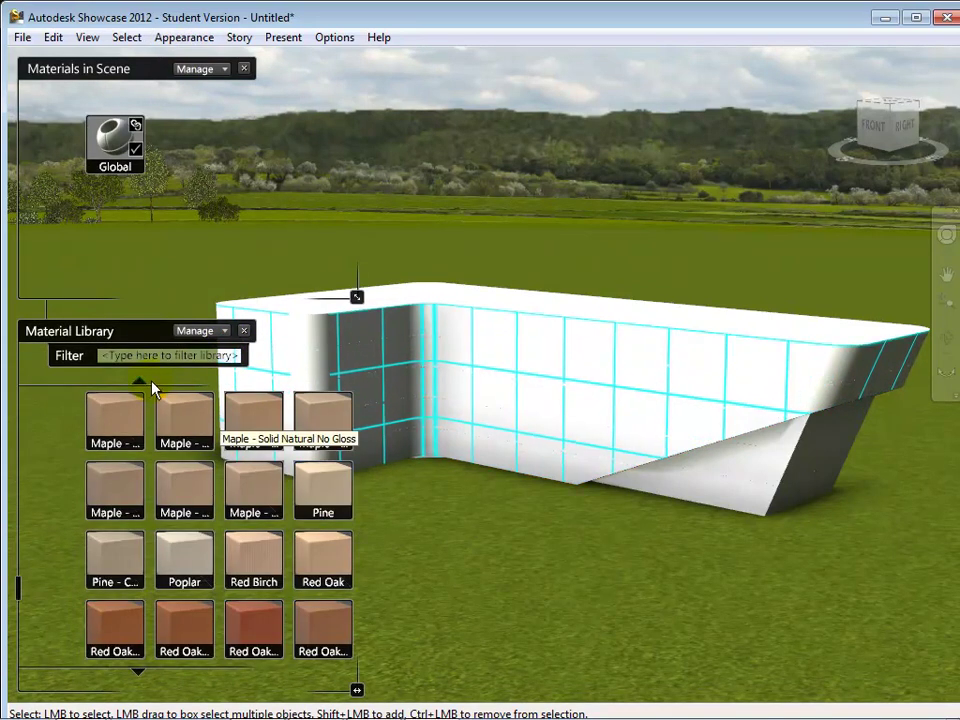
Apply the Cross Pattern material from the Masonry/Brick library to the selected walls and clear the selection
{"action": "scroll", "coordinate": [146, 420], "scroll_direction": "up", "scroll_amount": 10}
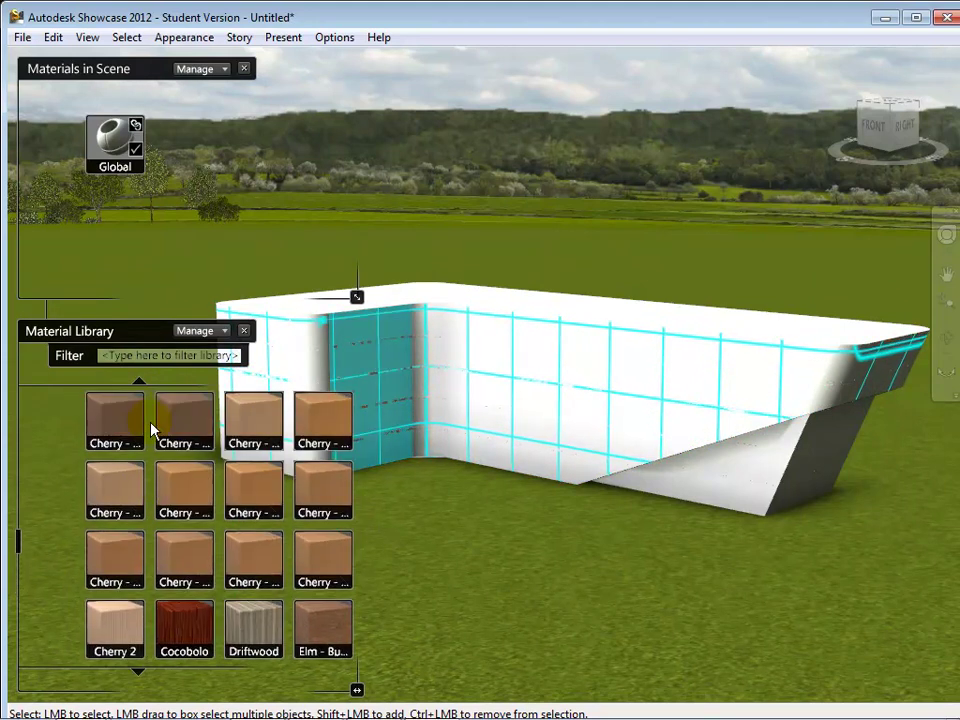
{"action": "scroll", "coordinate": [153, 430], "scroll_direction": "up", "scroll_amount": 6}
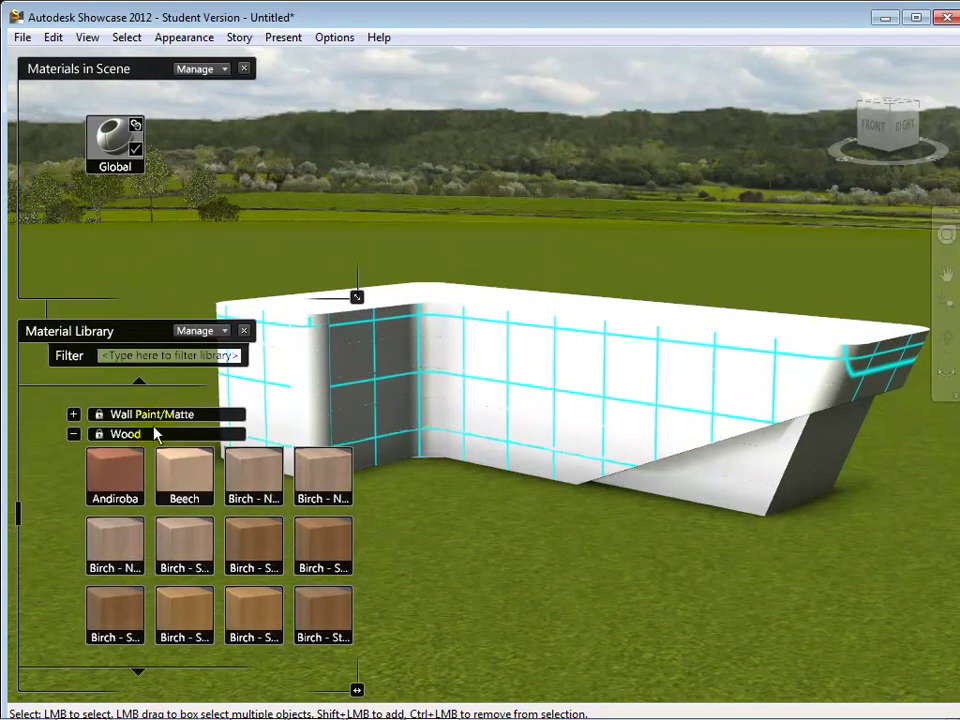
{"action": "scroll", "coordinate": [157, 436], "scroll_direction": "up", "scroll_amount": 6}
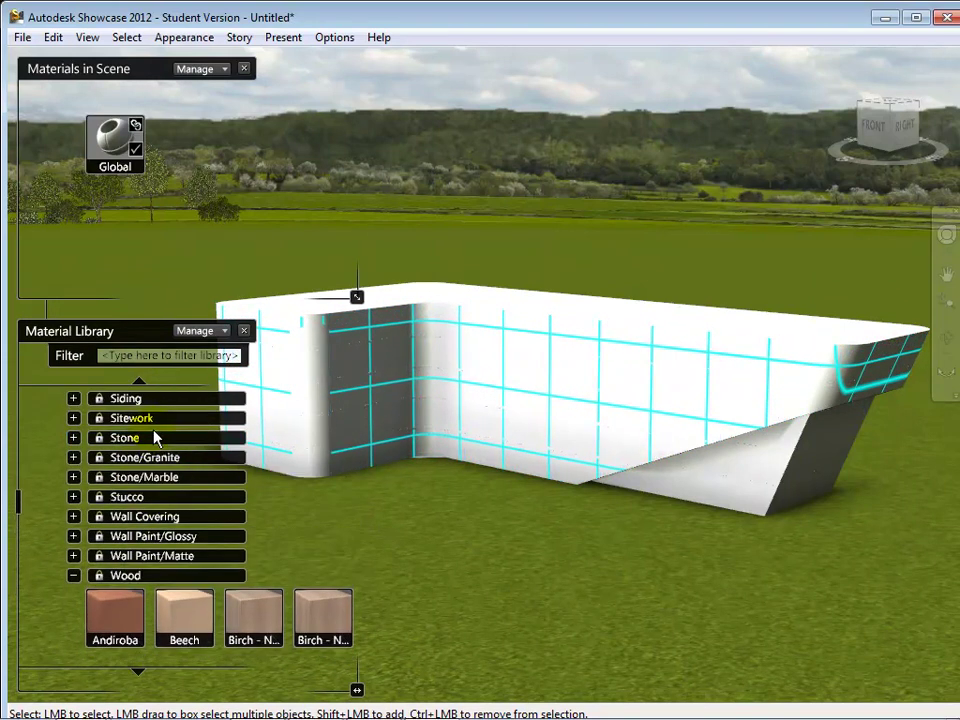
{"action": "scroll", "coordinate": [155, 438], "scroll_direction": "up", "scroll_amount": 3}
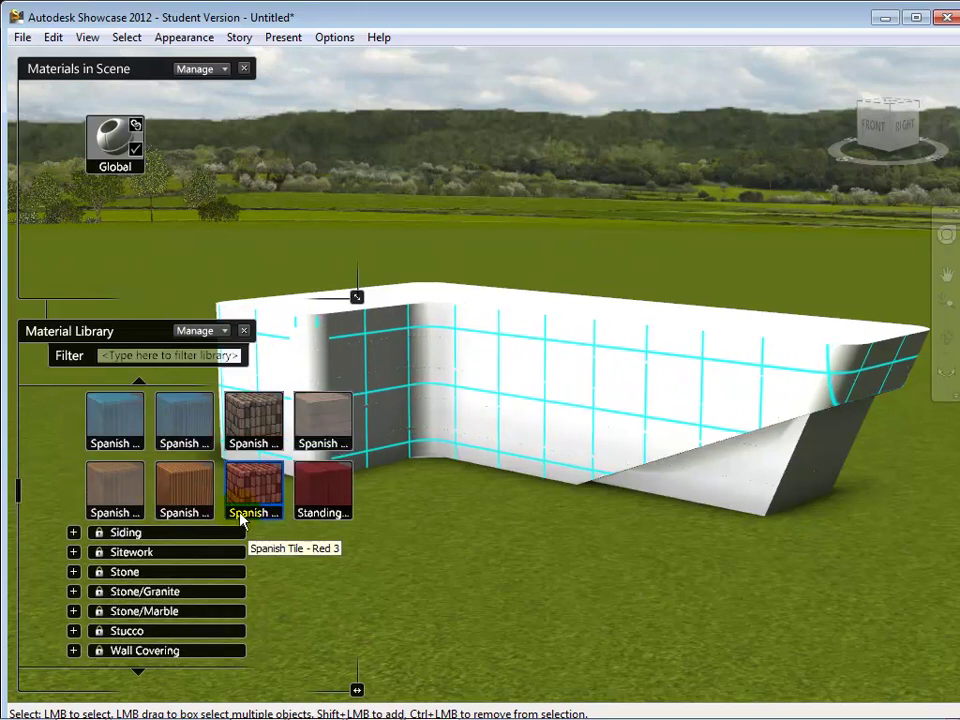
{"action": "scroll", "coordinate": [230, 522], "scroll_direction": "up", "scroll_amount": 7}
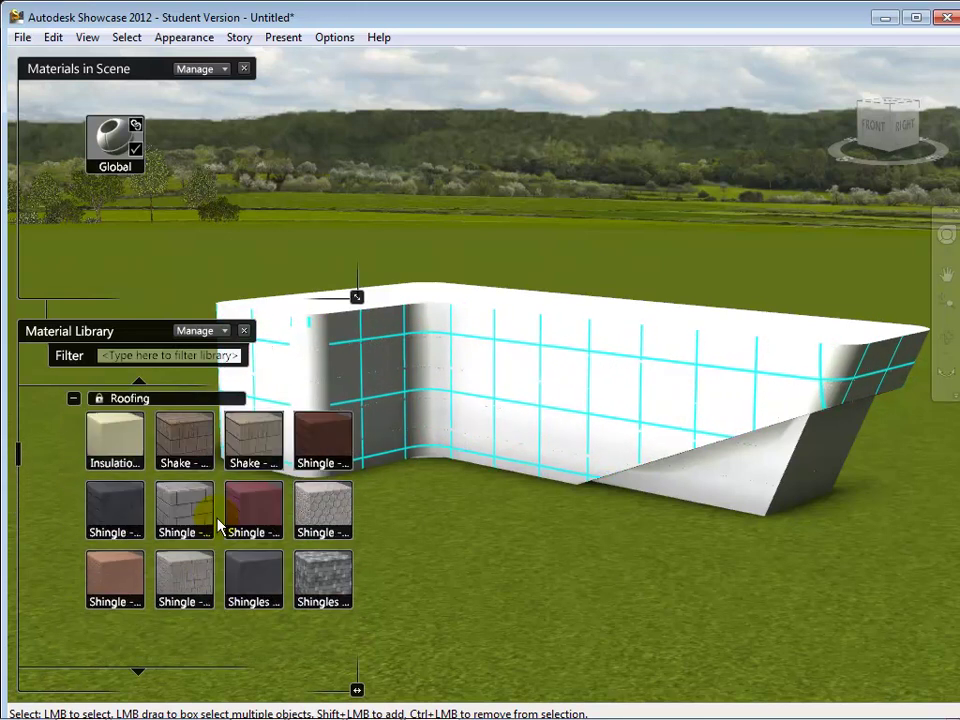
{"action": "scroll", "coordinate": [220, 527], "scroll_direction": "up", "scroll_amount": 5}
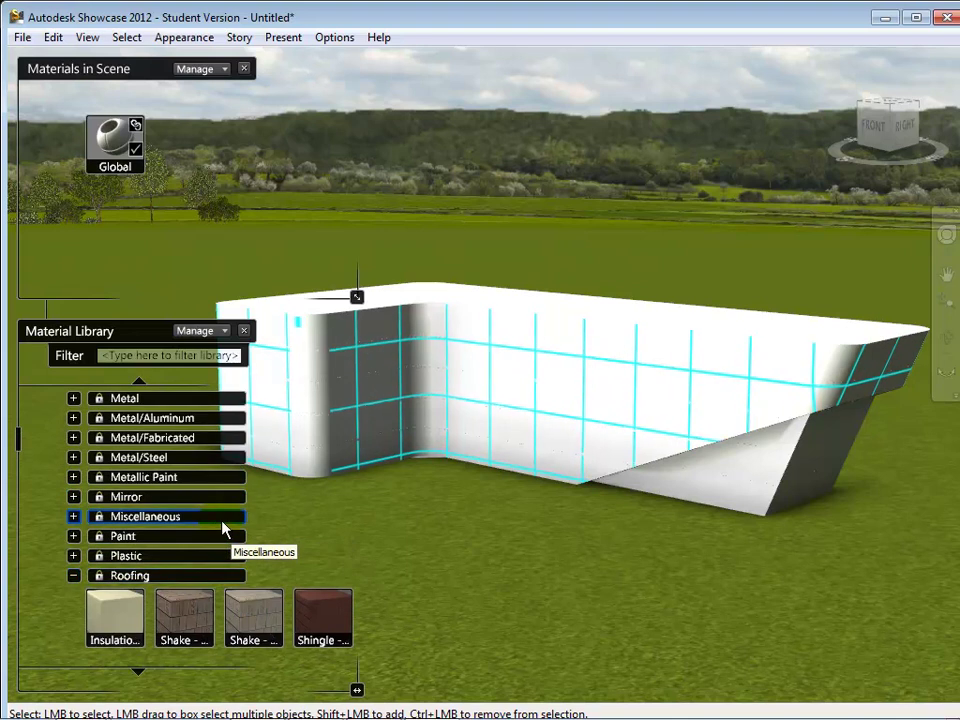
{"action": "scroll", "coordinate": [222, 528], "scroll_direction": "up", "scroll_amount": 3}
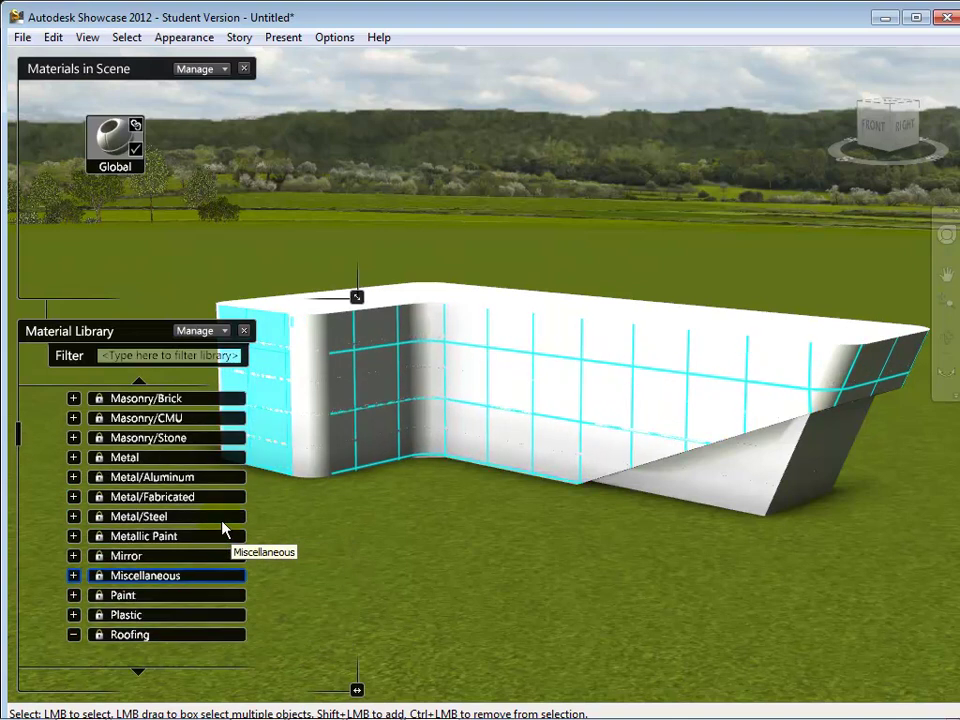
{"action": "left_click", "coordinate": [71, 400]}
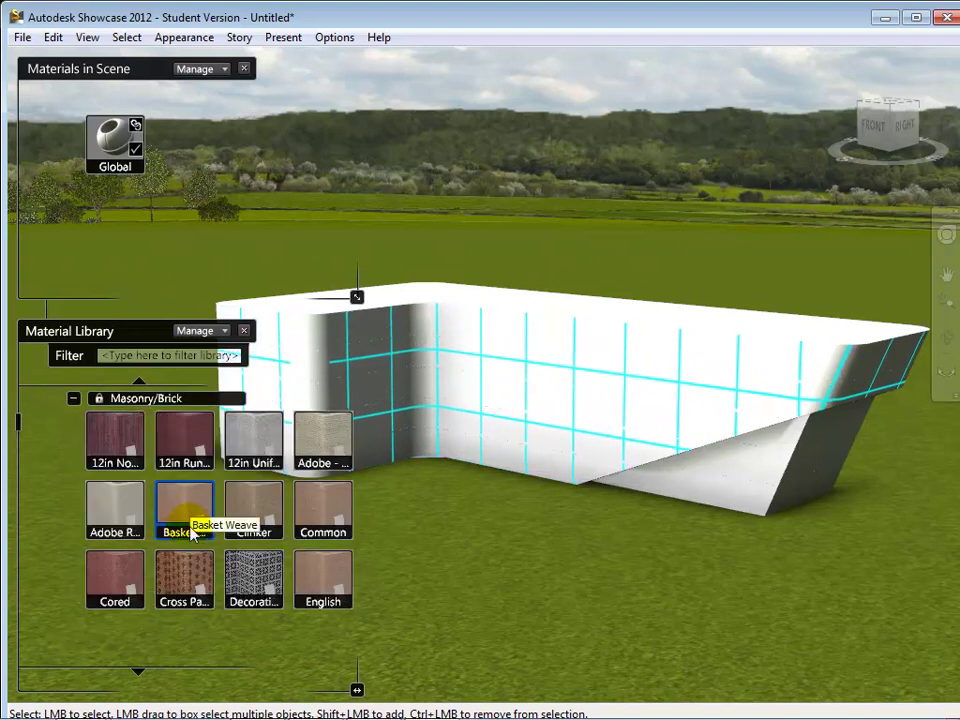
{"action": "double_click", "coordinate": [193, 575]}
{"action": "left_click", "coordinate": [521, 583]}
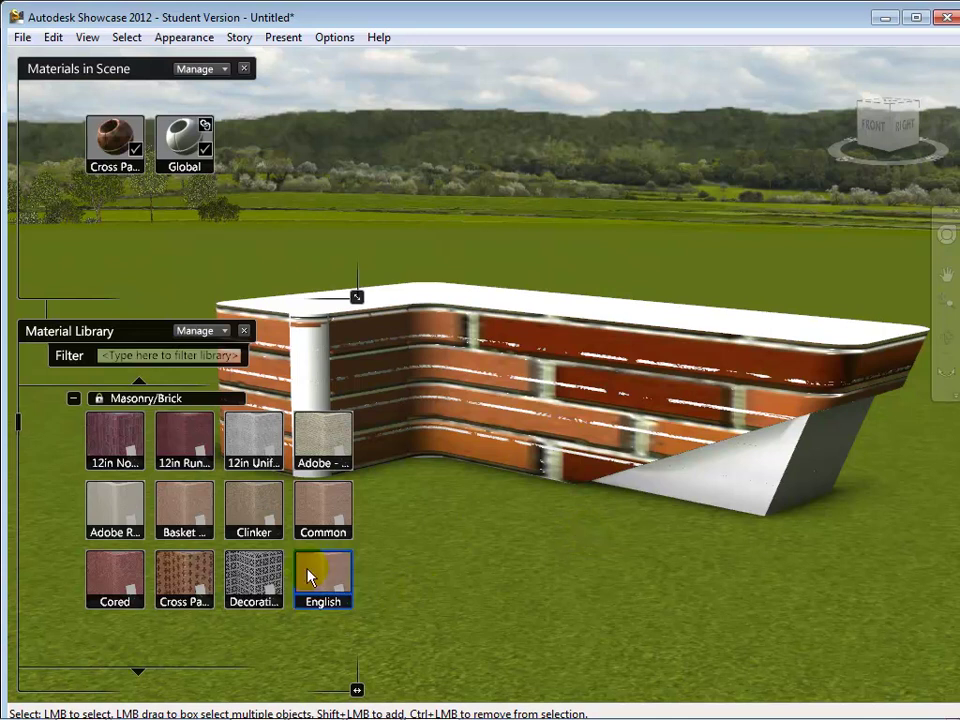
Select the brick walls and examine the sample size width in their Cross Pattern material properties
{"action": "left_click", "coordinate": [74, 398]}
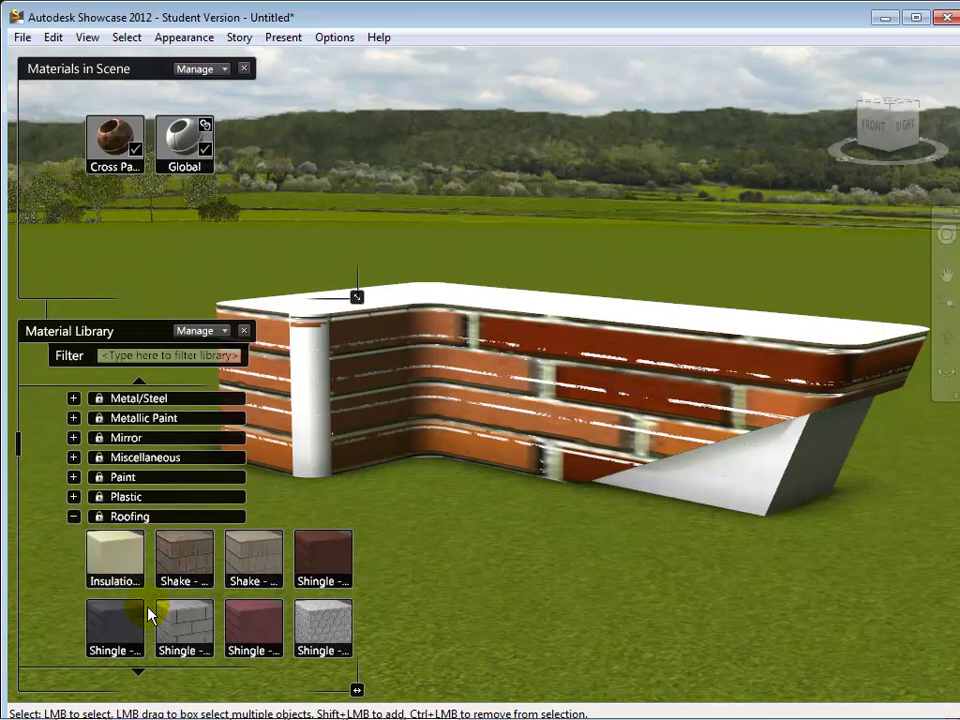
{"action": "left_click", "coordinate": [416, 376]}
{"action": "right_click", "coordinate": [418, 376]}
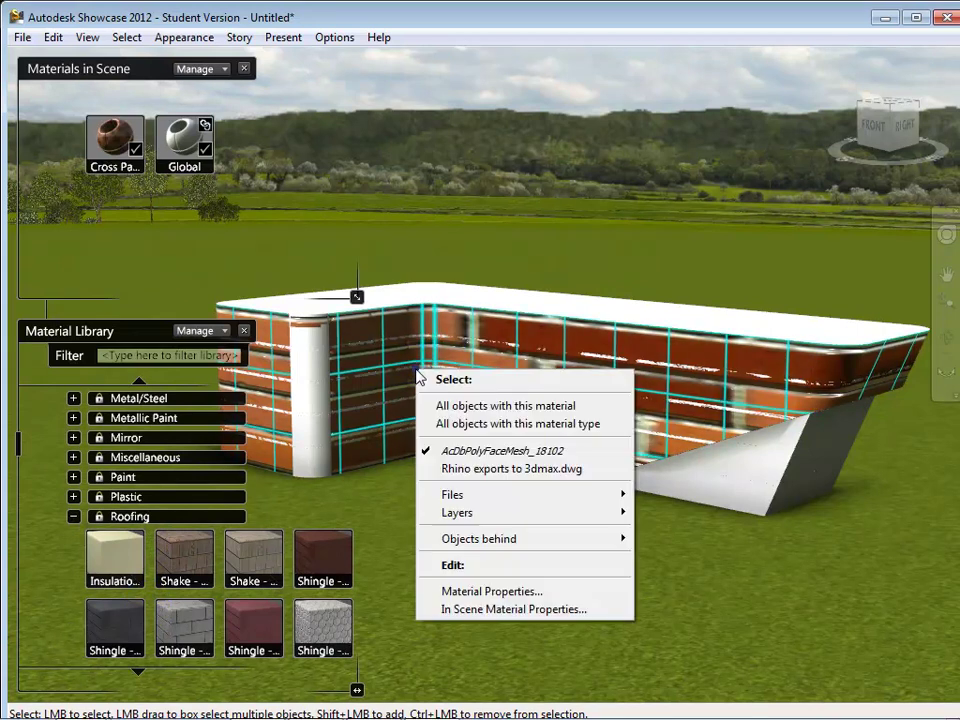
{"action": "left_click", "coordinate": [491, 591]}
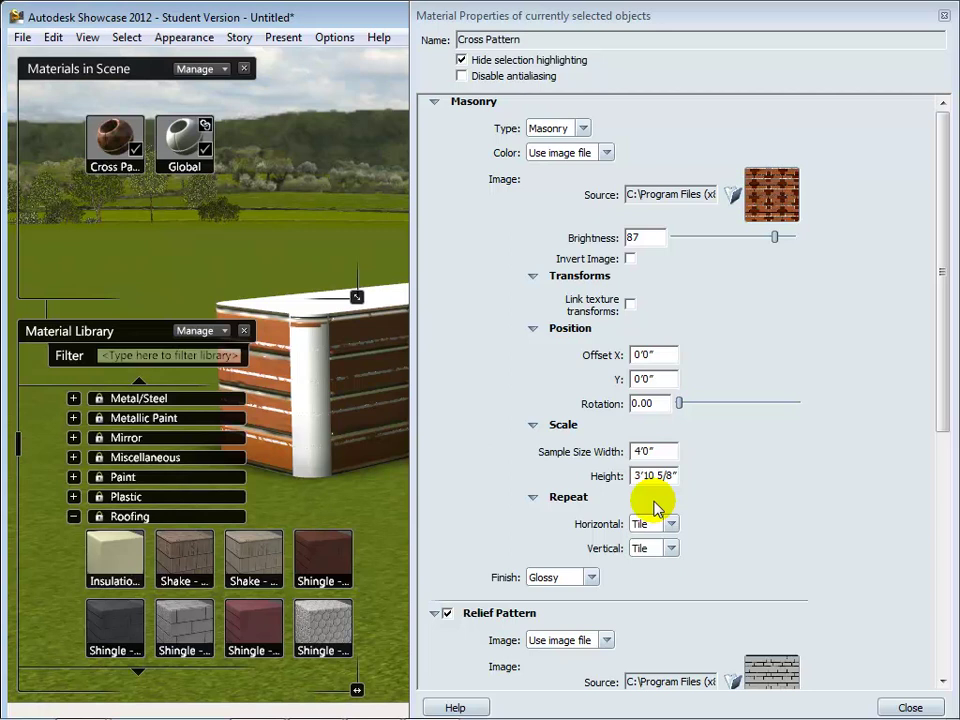
{"action": "left_click", "coordinate": [667, 453]}
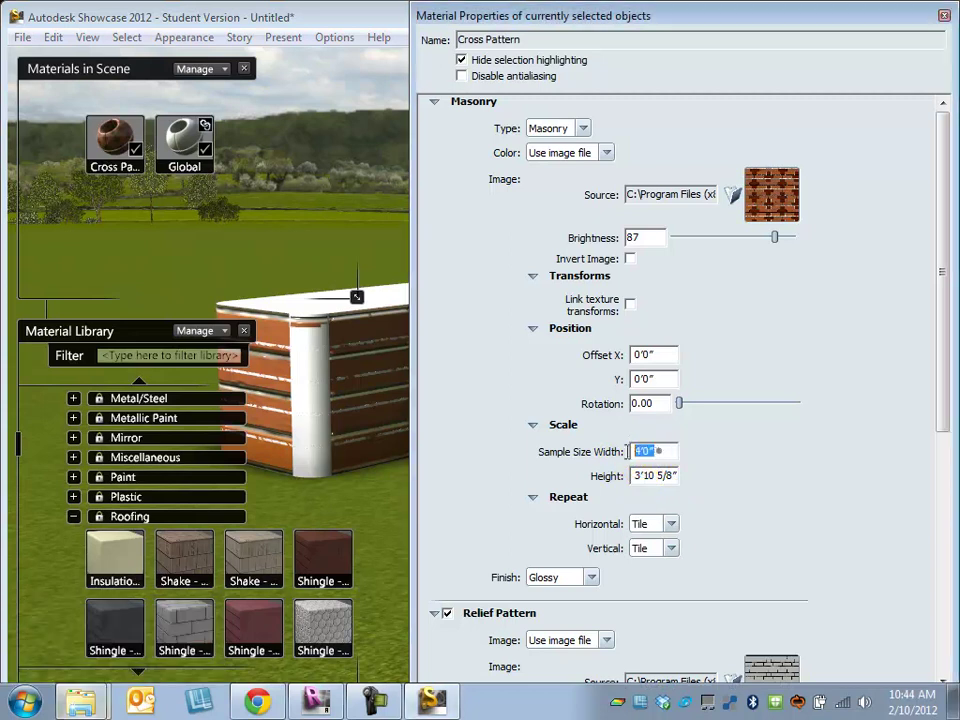
{"action": "left_click", "coordinate": [727, 540]}
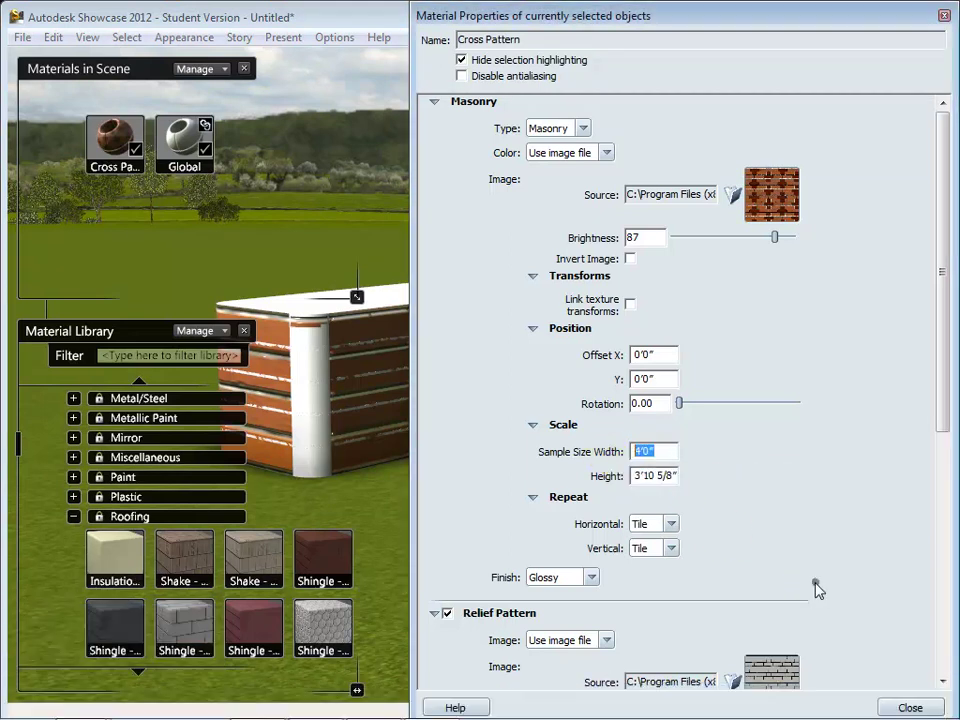
{"action": "left_click", "coordinate": [910, 706]}
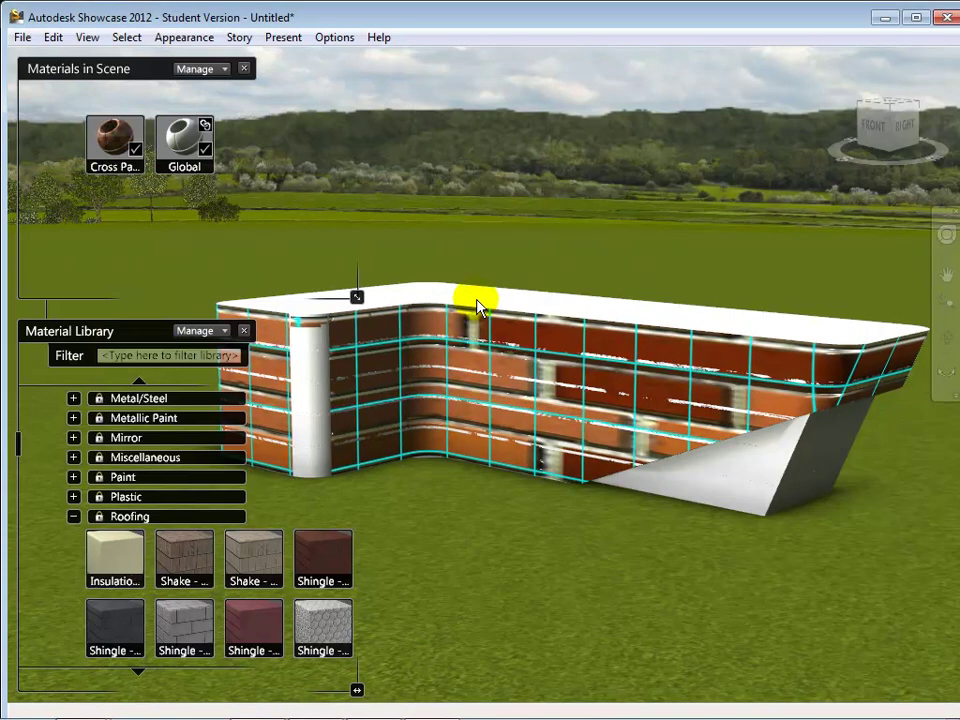
{"action": "left_click", "coordinate": [476, 300]}
{"action": "right_click", "coordinate": [476, 300]}
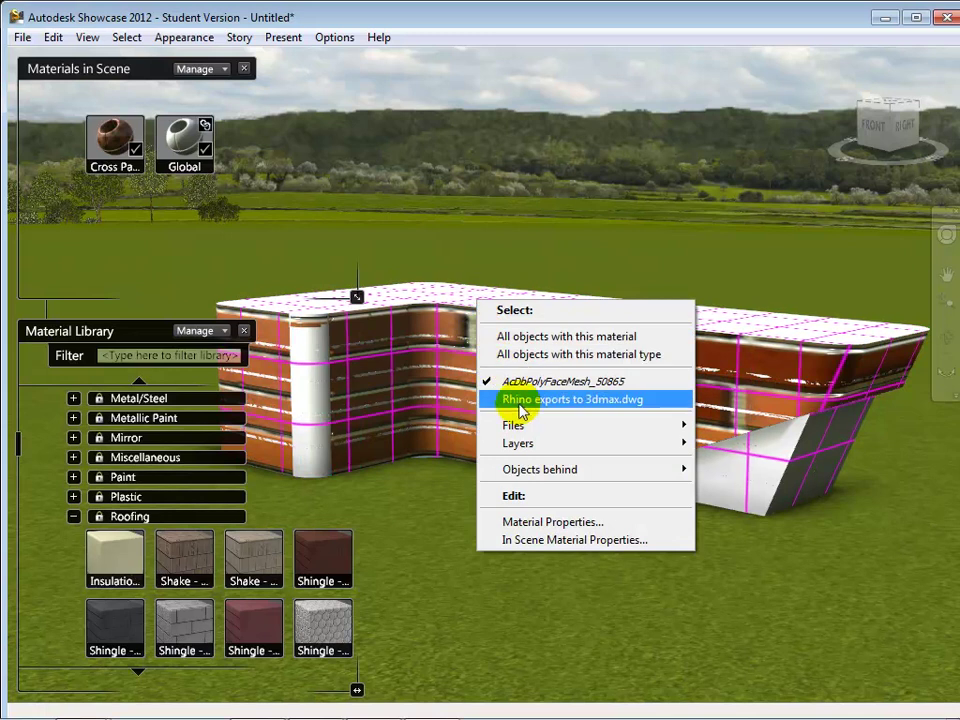
{"action": "left_click", "coordinate": [520, 400]}
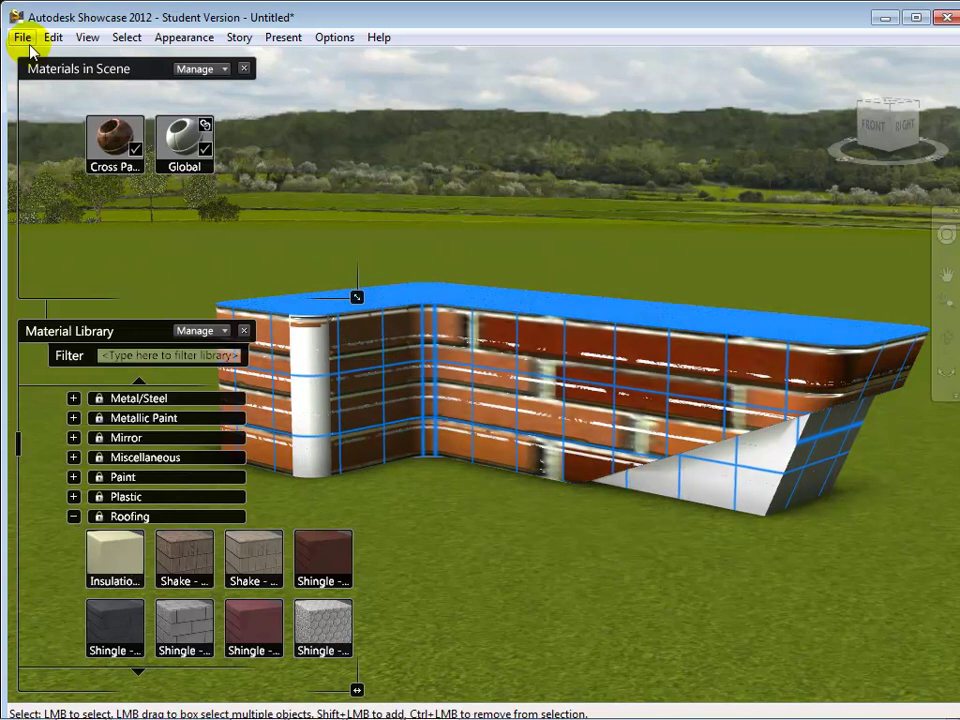
{"action": "left_click", "coordinate": [24, 39]}
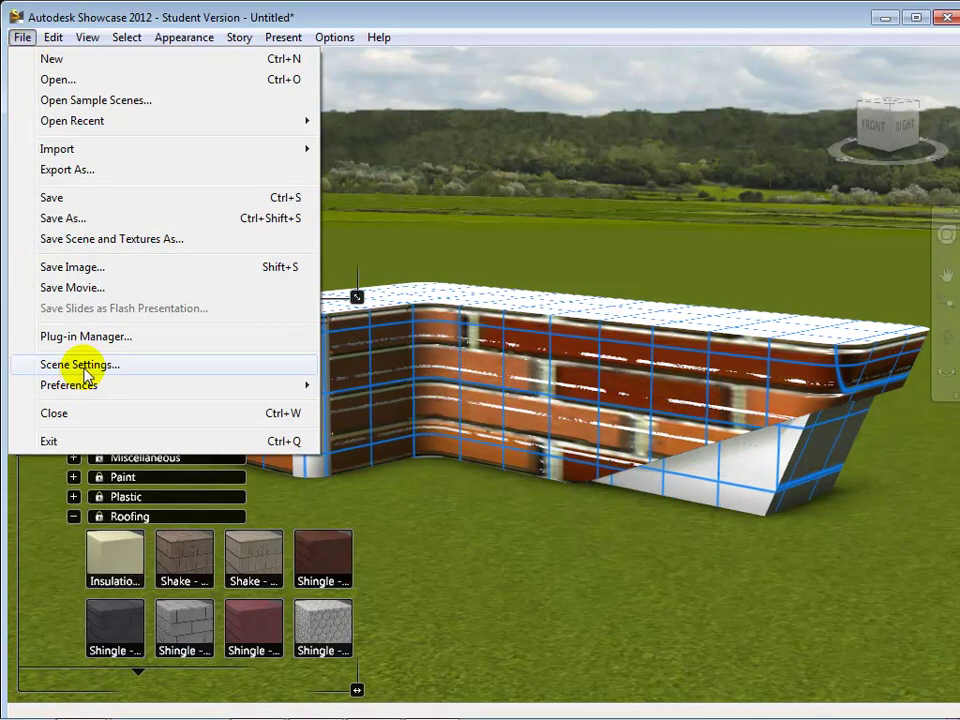
{"action": "left_click", "coordinate": [583, 658]}
{"action": "left_click", "coordinate": [580, 660]}
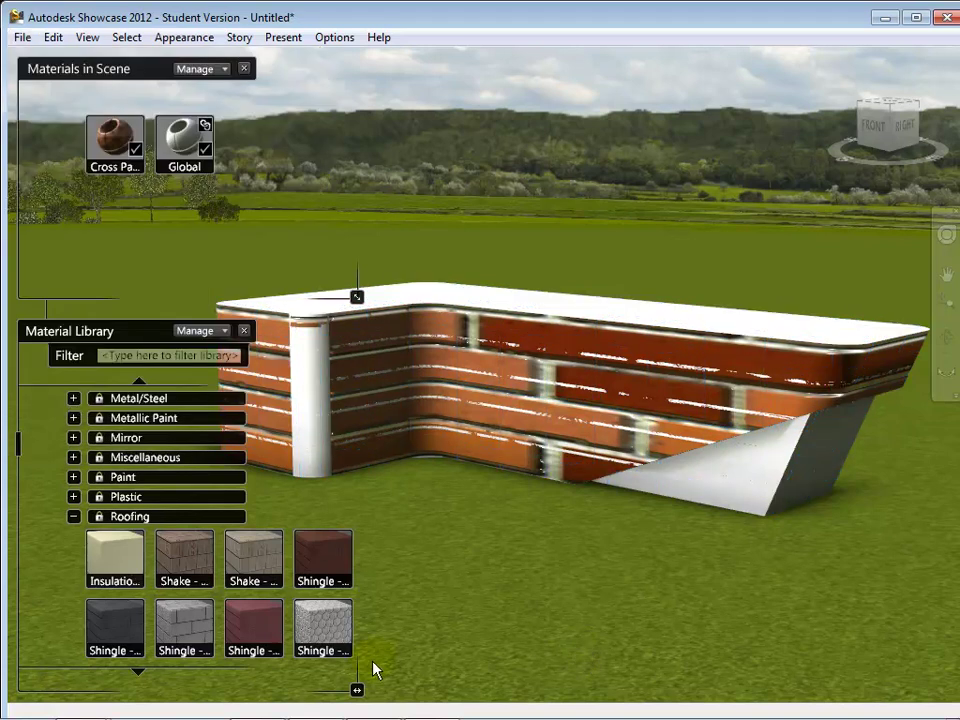
Apply the Engine T... material from the Metal/Steel library to the slanted white base under the brick walls and clear the selection
{"action": "left_click", "coordinate": [73, 398]}
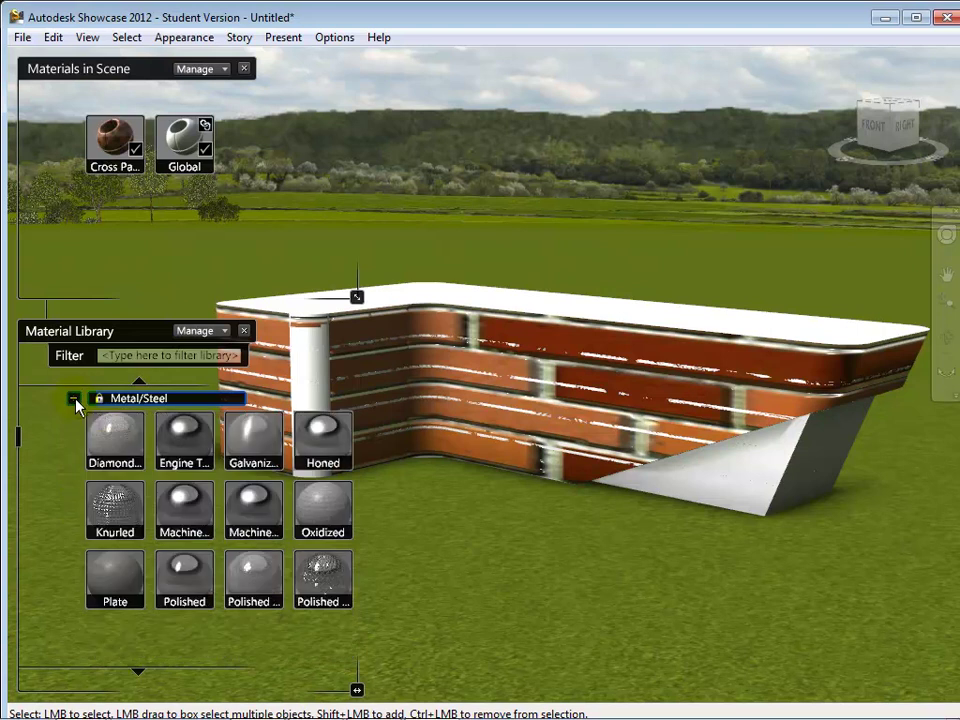
{"action": "double_click", "coordinate": [185, 450]}
{"action": "left_click", "coordinate": [746, 465]}
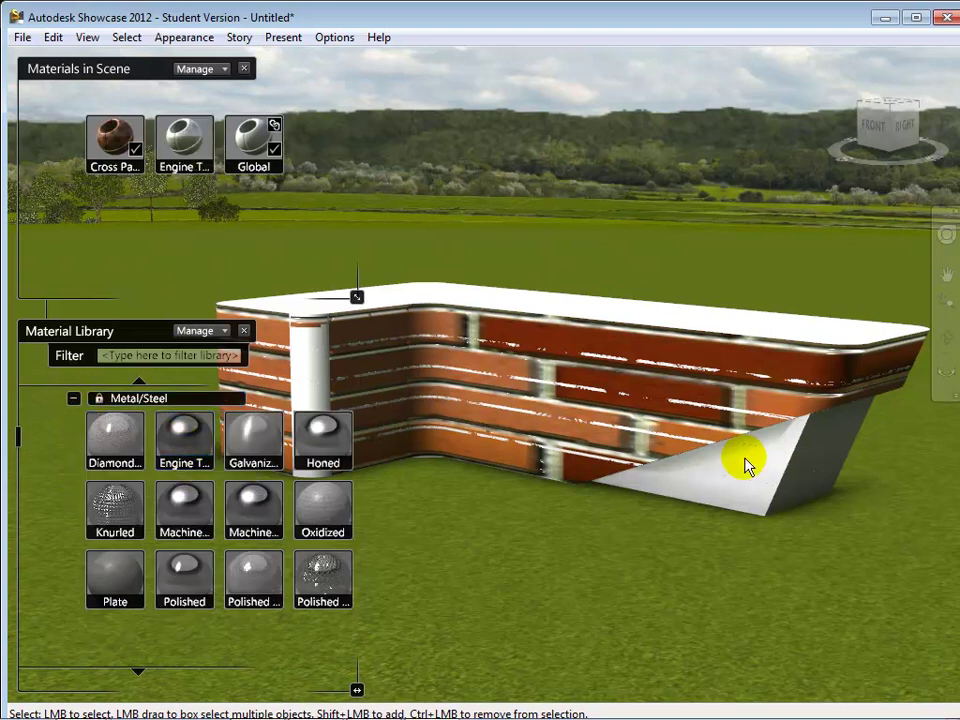
{"action": "double_click", "coordinate": [205, 450]}
{"action": "left_click", "coordinate": [535, 606]}
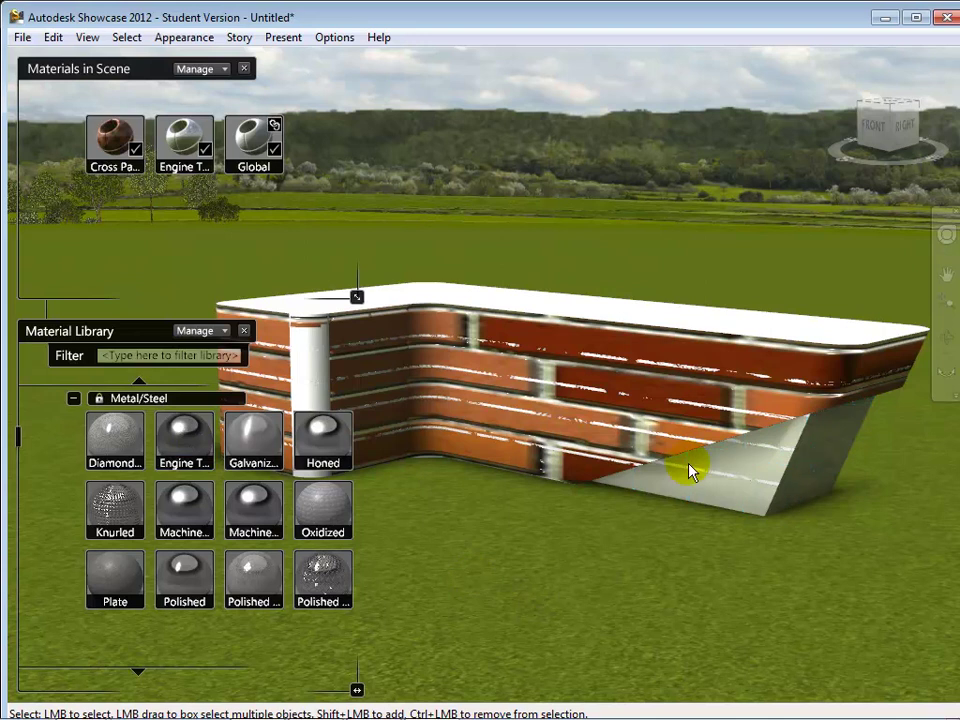
Add the Honed steel material to the scene and frame the whole L-shaped building from higher up on its front-right side
{"action": "left_click", "coordinate": [945, 238]}
{"action": "mouse_move", "coordinate": [831, 321]}
{"action": "left_mouse_down"}
{"action": "mouse_move", "coordinate": [574, 294]}
{"action": "mouse_move", "coordinate": [594, 281]}
{"action": "mouse_move", "coordinate": [600, 289]}
{"action": "mouse_move", "coordinate": [505, 352]}
{"action": "mouse_move", "coordinate": [510, 326]}
{"action": "mouse_move", "coordinate": [529, 350]}
{"action": "mouse_move", "coordinate": [677, 354]}
{"action": "mouse_move", "coordinate": [684, 336]}
{"action": "mouse_move", "coordinate": [716, 377]}
{"action": "mouse_move", "coordinate": [780, 392]}
{"action": "mouse_move", "coordinate": [520, 418]}
{"action": "left_mouse_up"}
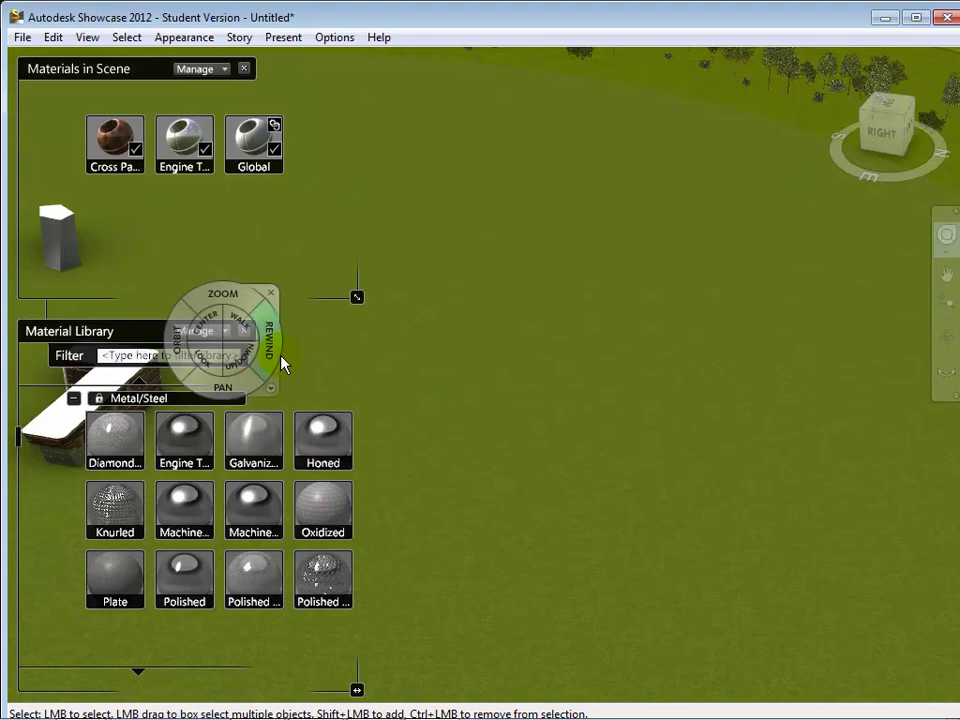
{"action": "double_click", "coordinate": [313, 420]}
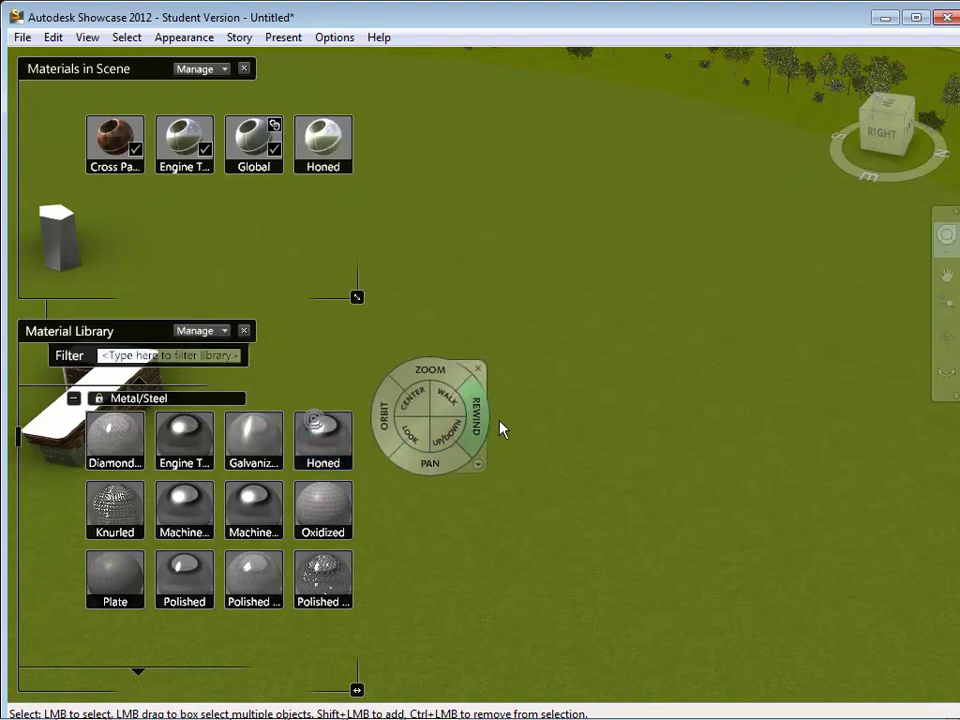
{"action": "left_click_drag", "start_coordinate": [493, 463], "coordinate": [885, 420]}
{"action": "left_click_drag", "start_coordinate": [695, 442], "coordinate": [825, 440]}
{"action": "left_click_drag", "start_coordinate": [830, 393], "coordinate": [853, 450]}
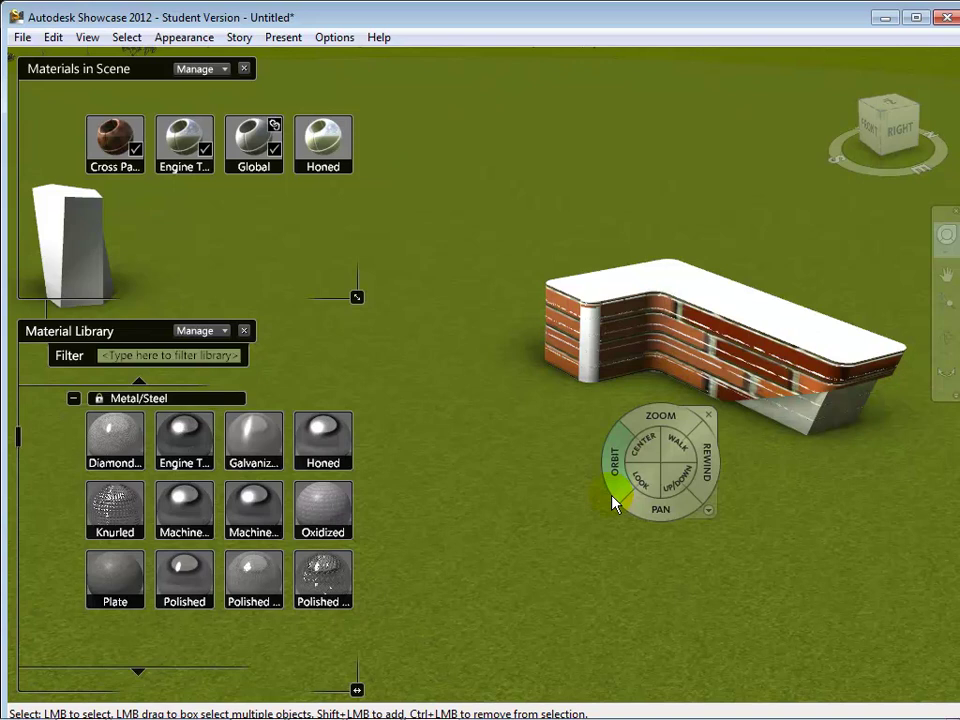
{"action": "left_click", "coordinate": [127, 37]}
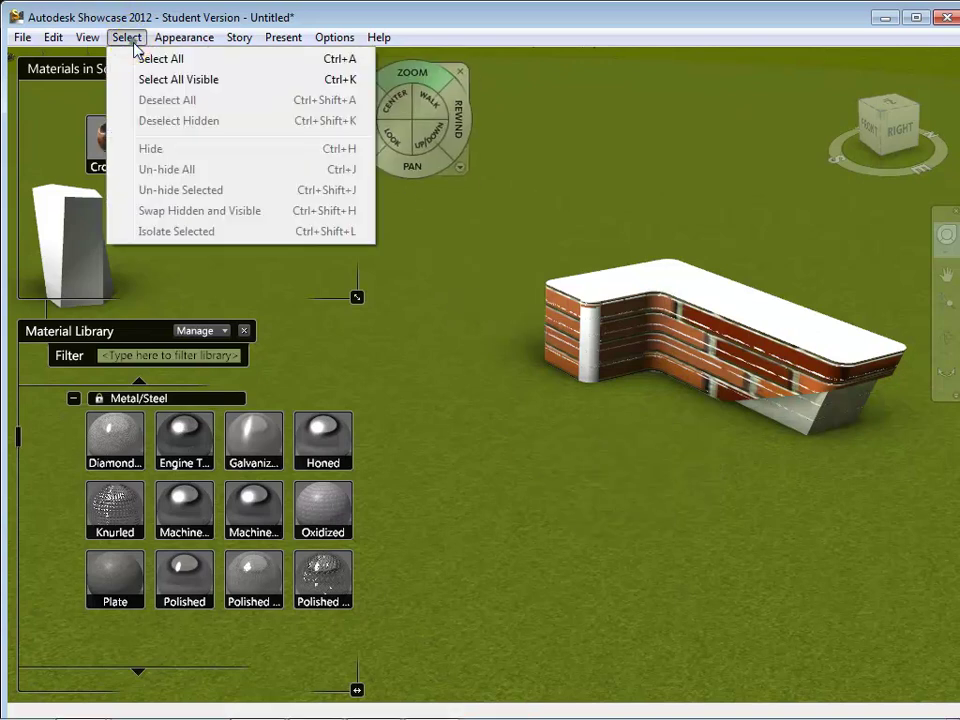
{"action": "mouse_move", "coordinate": [178, 42]}
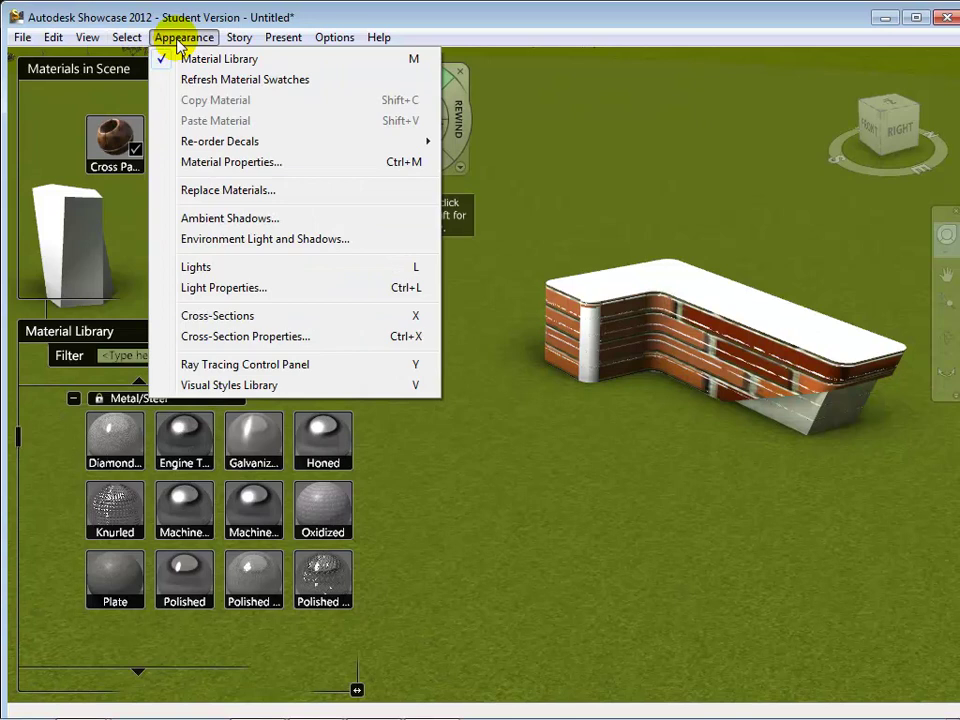
{"action": "mouse_move", "coordinate": [237, 42]}
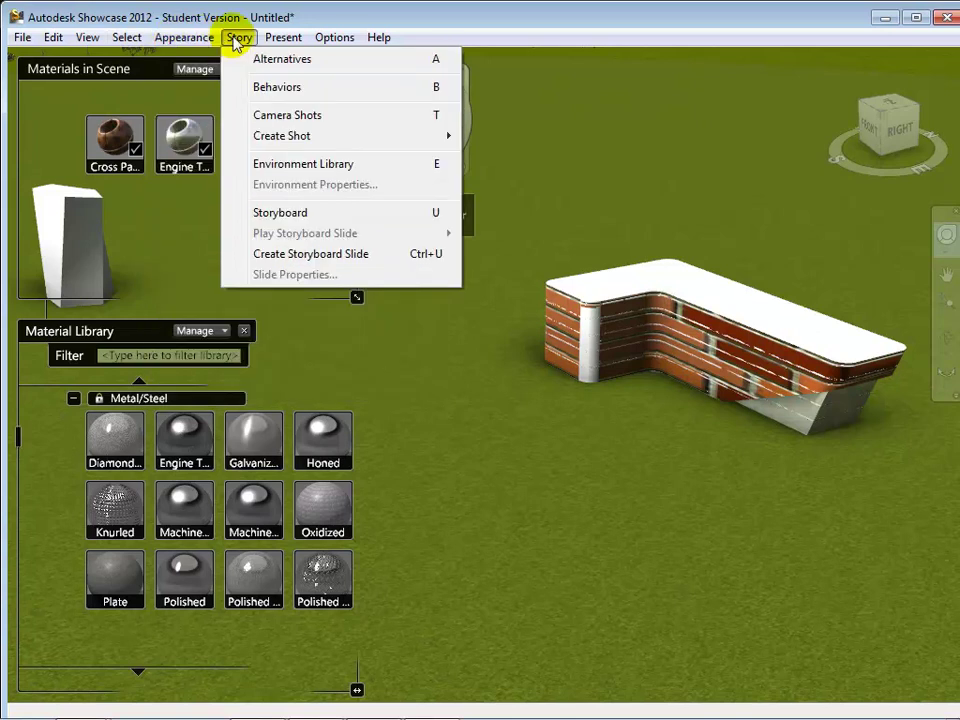